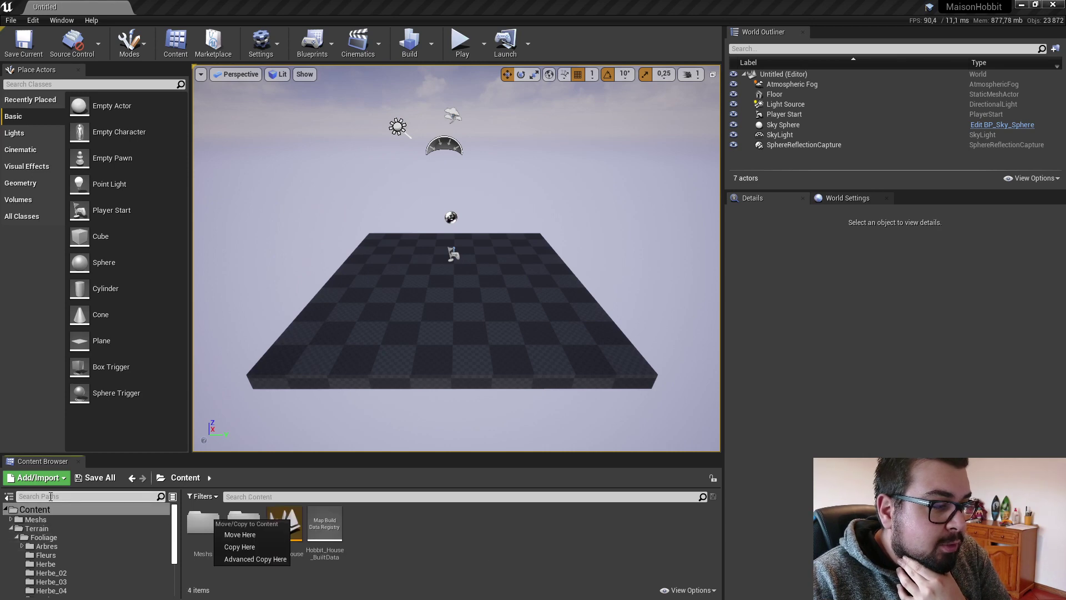
Step: Open the Hobbit_House level and set the viewport camera speed to 4
{"action": "double_click", "coordinate": [284, 519]}
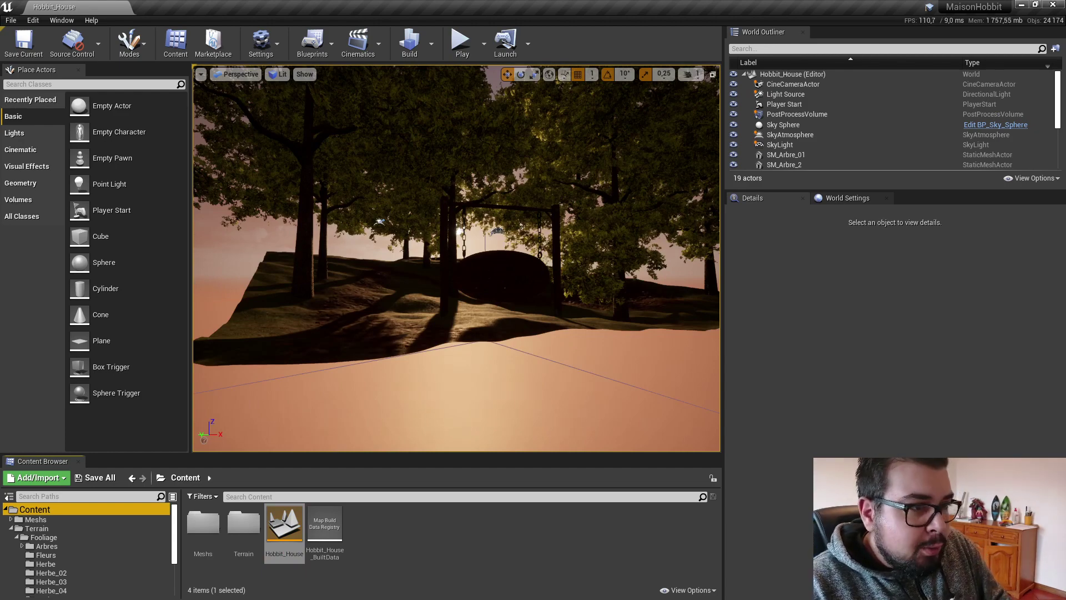
{"action": "right_click_drag", "start_coordinate": [457, 258], "coordinate": [452, 252]}
{"action": "key", "text": "w"}
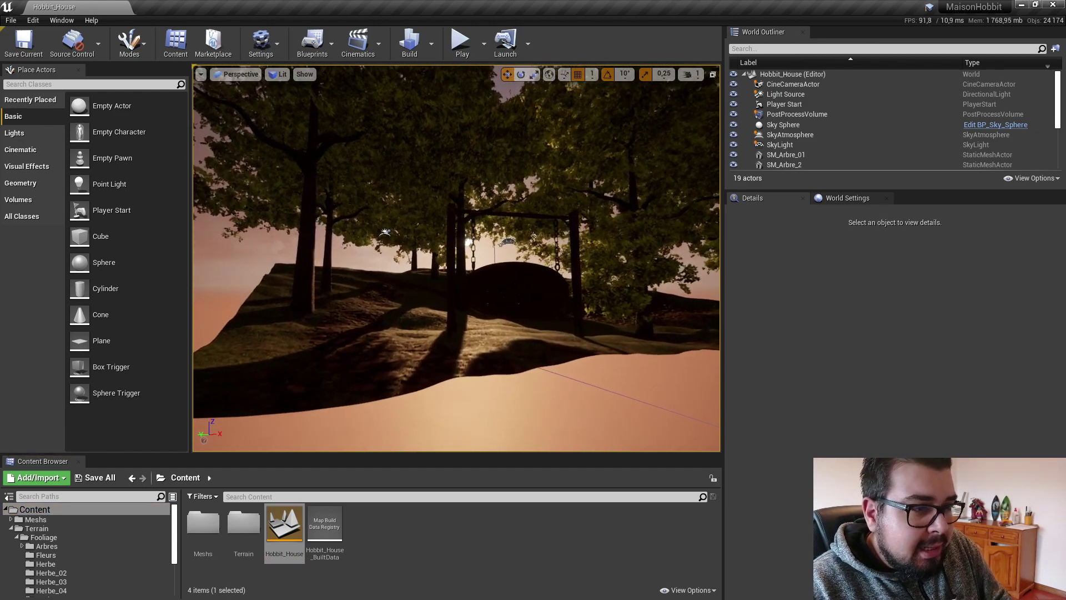
{"action": "left_click", "coordinate": [690, 74]}
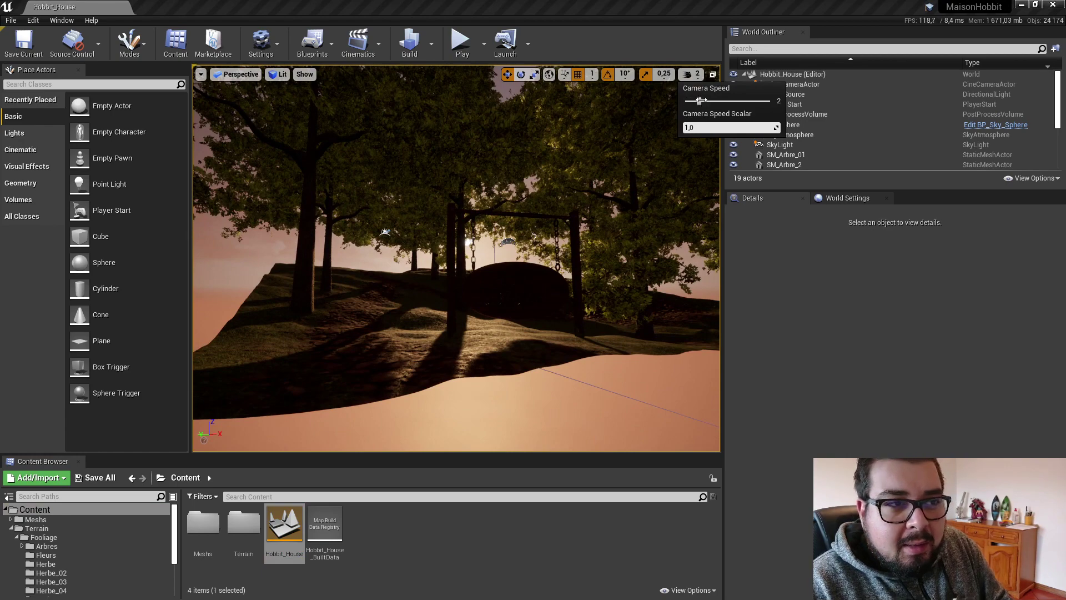
{"action": "left_click_drag", "start_coordinate": [699, 100], "coordinate": [711, 101]}
{"action": "key", "text": "w"}
{"action": "right_click_drag", "start_coordinate": [514, 242], "coordinate": [508, 245]}
Step: Hide all the SM_Arbre tree meshes and the SM_Panneau sign in the level
{"action": "scroll", "coordinate": [797, 118], "scroll_direction": "down", "scroll_amount": 1}
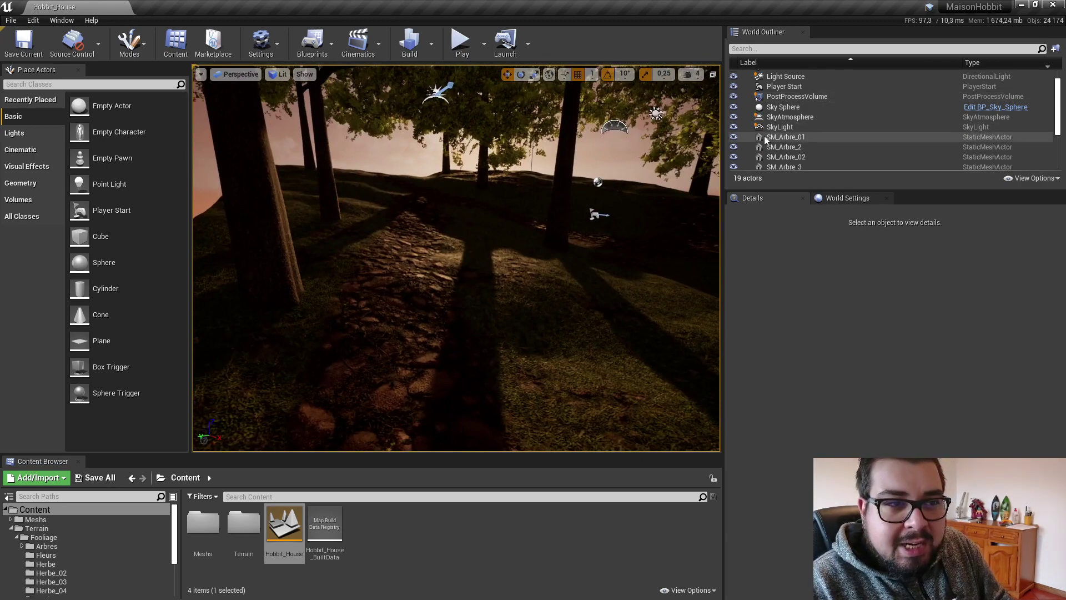
{"action": "left_click", "coordinate": [734, 137]}
{"action": "left_click", "coordinate": [734, 147]}
{"action": "left_click", "coordinate": [734, 156]}
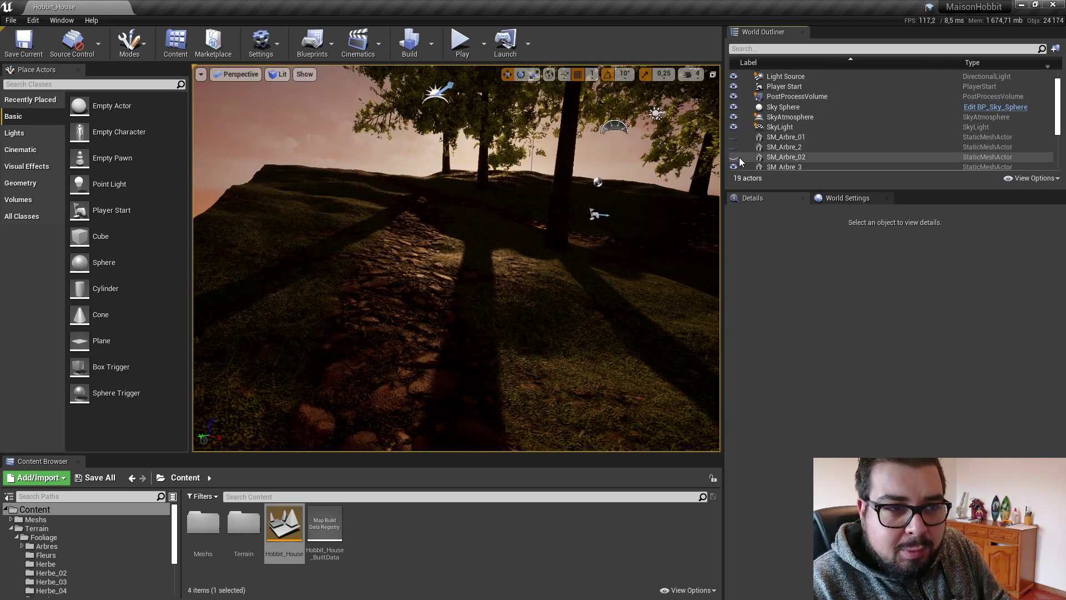
{"action": "scroll", "coordinate": [741, 160], "scroll_direction": "down", "scroll_amount": 2}
{"action": "scroll", "coordinate": [740, 156], "scroll_direction": "down", "scroll_amount": 1}
{"action": "left_click_drag", "start_coordinate": [734, 114], "coordinate": [735, 153]}
{"action": "scroll", "coordinate": [739, 149], "scroll_direction": "down", "scroll_amount": 1}
{"action": "scroll", "coordinate": [736, 143], "scroll_direction": "down", "scroll_amount": 1}
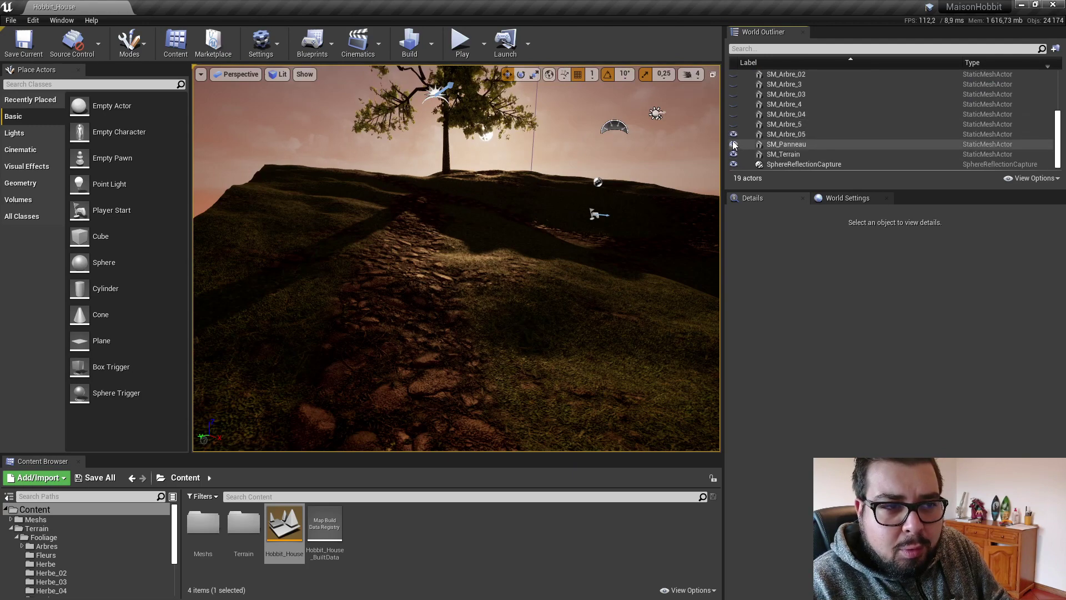
{"action": "left_click", "coordinate": [734, 136]}
{"action": "left_click", "coordinate": [734, 145]}
{"action": "right_click_drag", "start_coordinate": [609, 166], "coordinate": [631, 264]}
Step: Make the SM_Panneau sign and all the SM_Arbre tree meshes visible again
{"action": "left_click", "coordinate": [733, 145]}
{"action": "mouse_move", "coordinate": [705, 167]}
{"action": "right_mouse_down"}
{"action": "mouse_move", "coordinate": [691, 186]}
{"action": "mouse_move", "coordinate": [701, 171]}
{"action": "right_mouse_up"}
{"action": "mouse_move", "coordinate": [734, 133]}
{"action": "left_mouse_down"}
{"action": "mouse_move", "coordinate": [738, 87]}
{"action": "mouse_move", "coordinate": [734, 112]}
{"action": "left_mouse_up"}
{"action": "scroll", "coordinate": [734, 89], "scroll_direction": "up", "scroll_amount": 1}
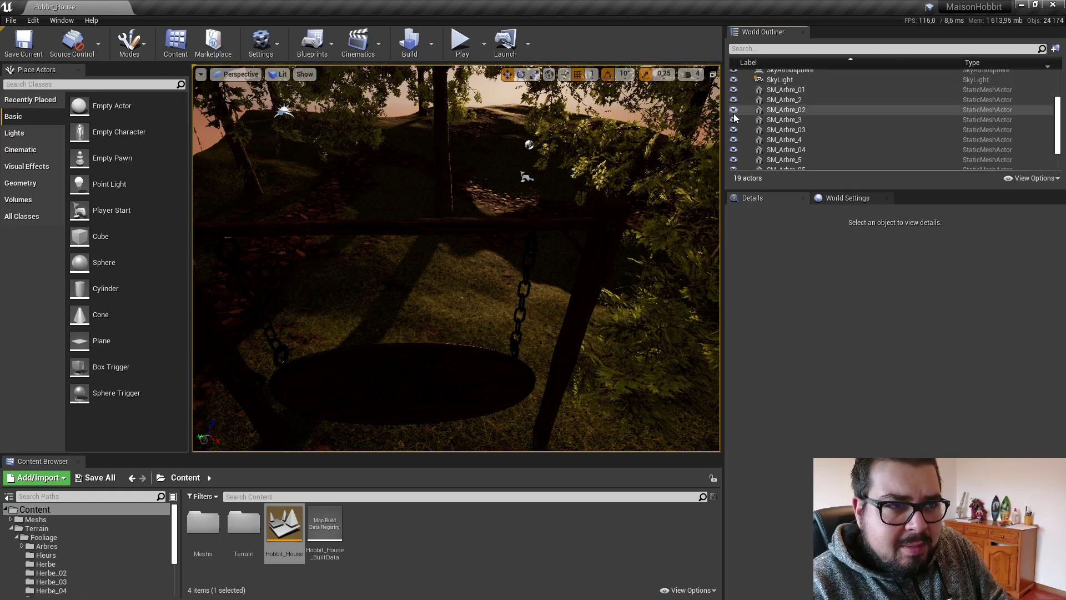
Step: Place the SM_Roche_01 rock from the Roche_01 folder beside the path, at about X 65, Y 1221, Z 143
{"action": "right_click_drag", "start_coordinate": [704, 139], "coordinate": [691, 125]}
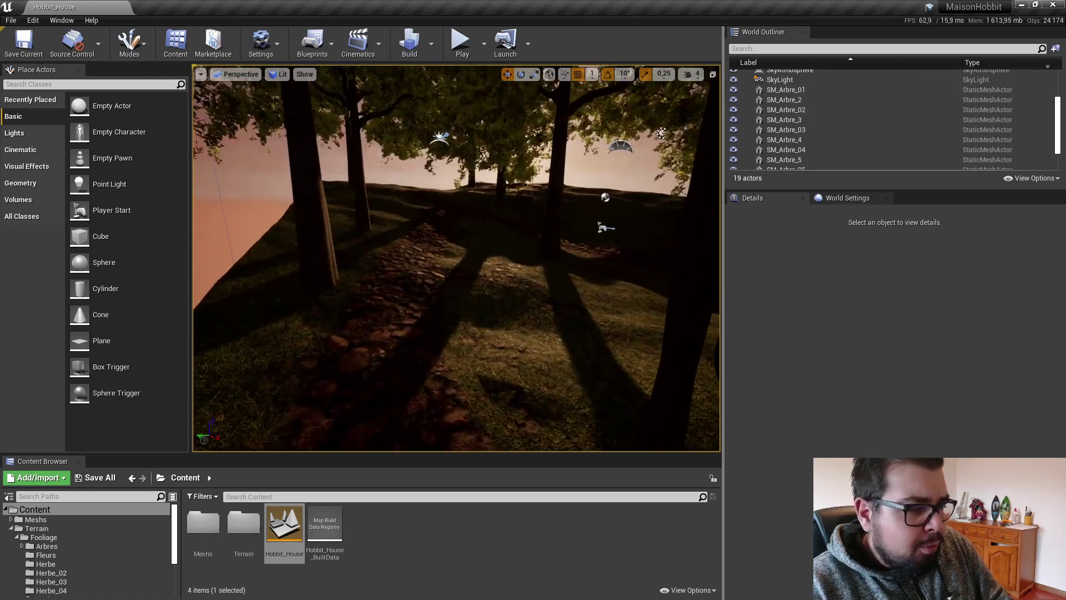
{"action": "scroll", "coordinate": [61, 572], "scroll_direction": "down", "scroll_amount": 4}
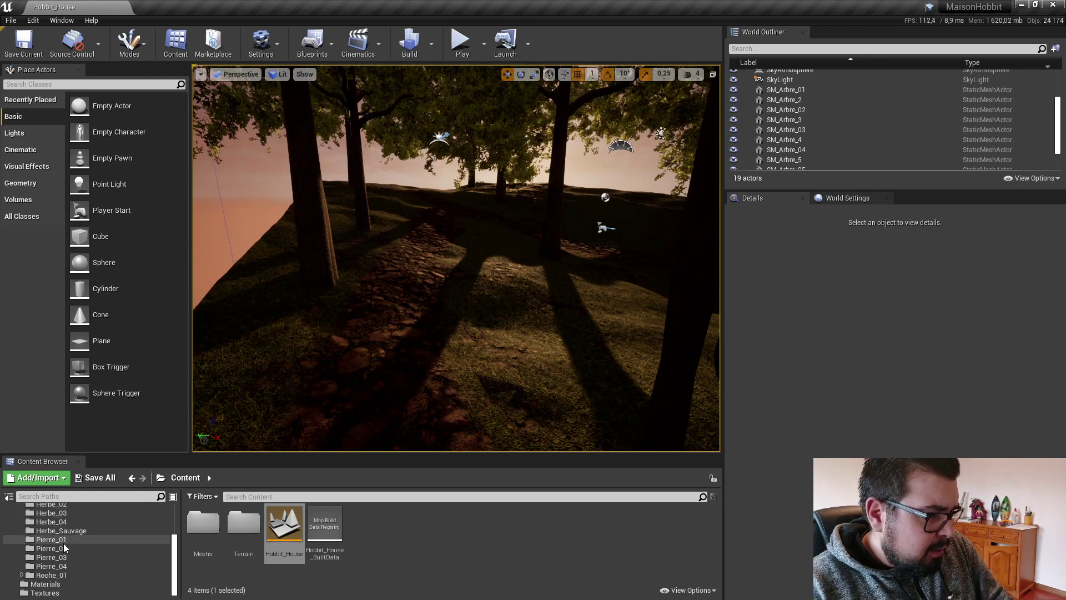
{"action": "left_click", "coordinate": [53, 575]}
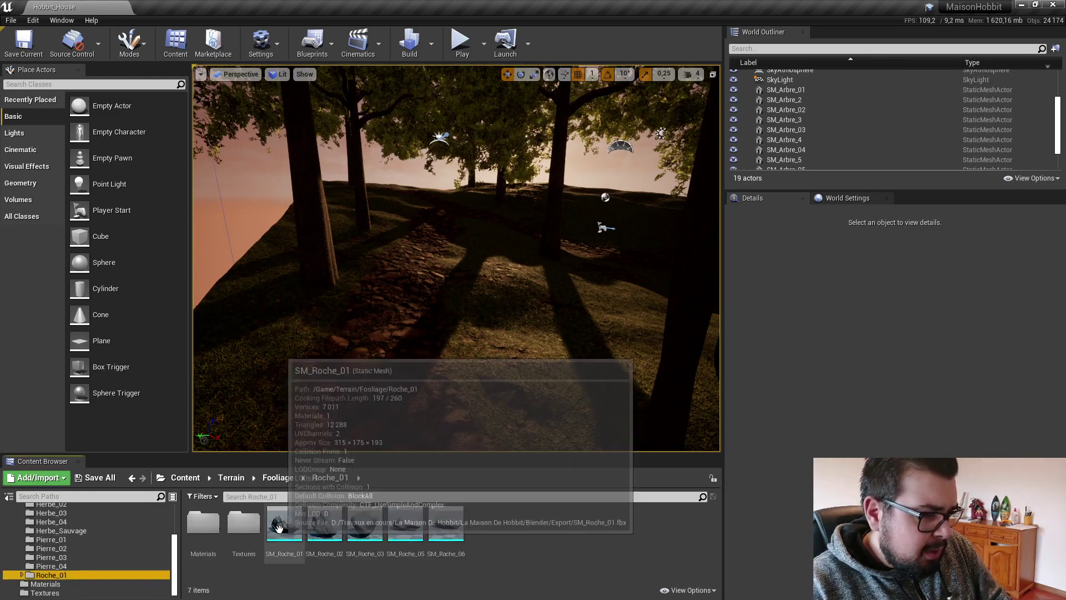
{"action": "left_click_drag", "start_coordinate": [277, 530], "coordinate": [359, 235]}
{"action": "key", "text": "w"}
{"action": "right_click_drag", "start_coordinate": [358, 235], "coordinate": [275, 225]}
{"action": "key", "text": "d"}
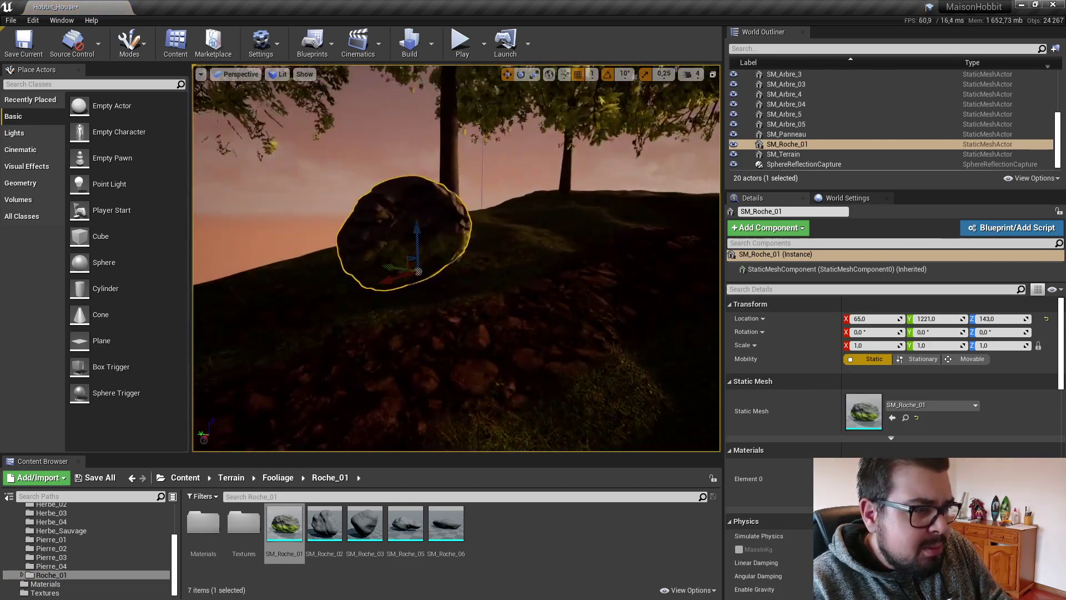
Step: Lower the SM_Roche_01 rock to Z 113 and rotate it 50° about its vertical axis
{"action": "left_click_drag", "start_coordinate": [414, 227], "coordinate": [413, 245]}
{"action": "key", "text": "a"}
{"action": "right_click_drag", "start_coordinate": [413, 244], "coordinate": [489, 243]}
{"action": "left_click", "coordinate": [522, 75]}
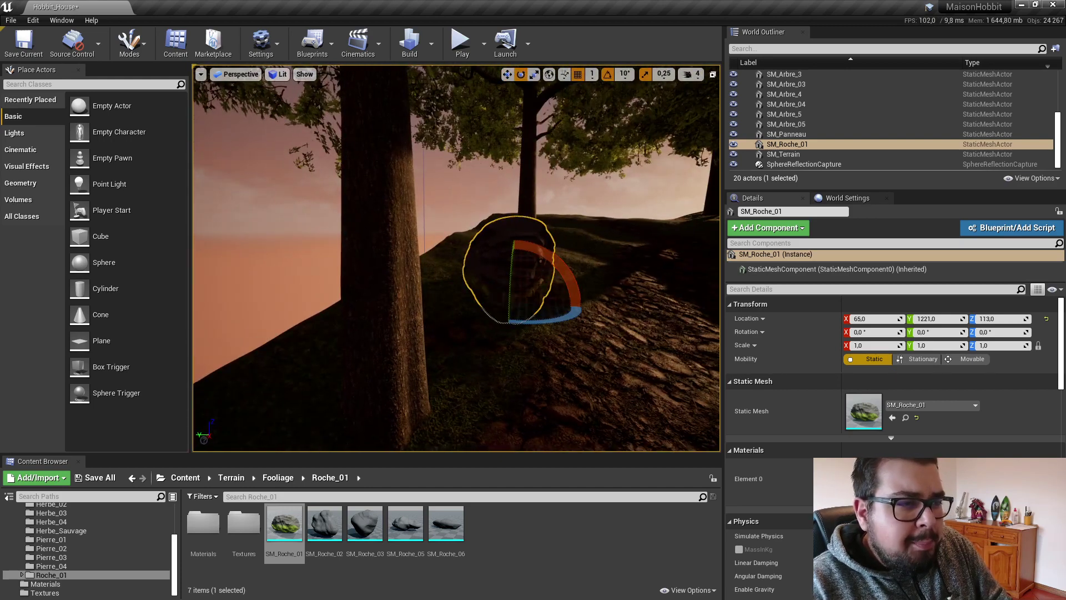
{"action": "left_click_drag", "start_coordinate": [550, 321], "coordinate": [423, 310]}
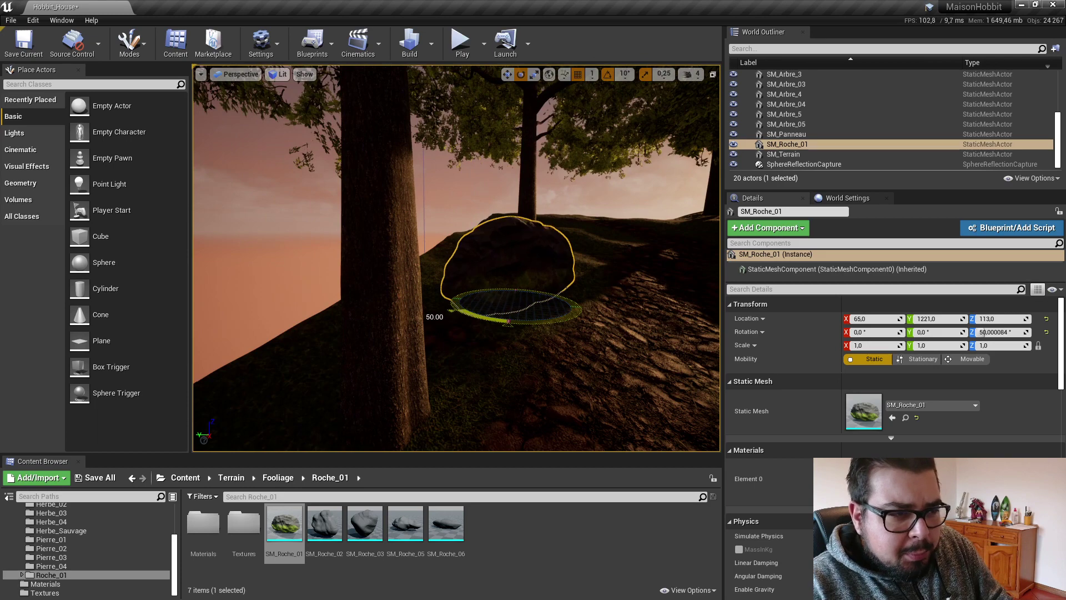
{"action": "key", "text": "f"}
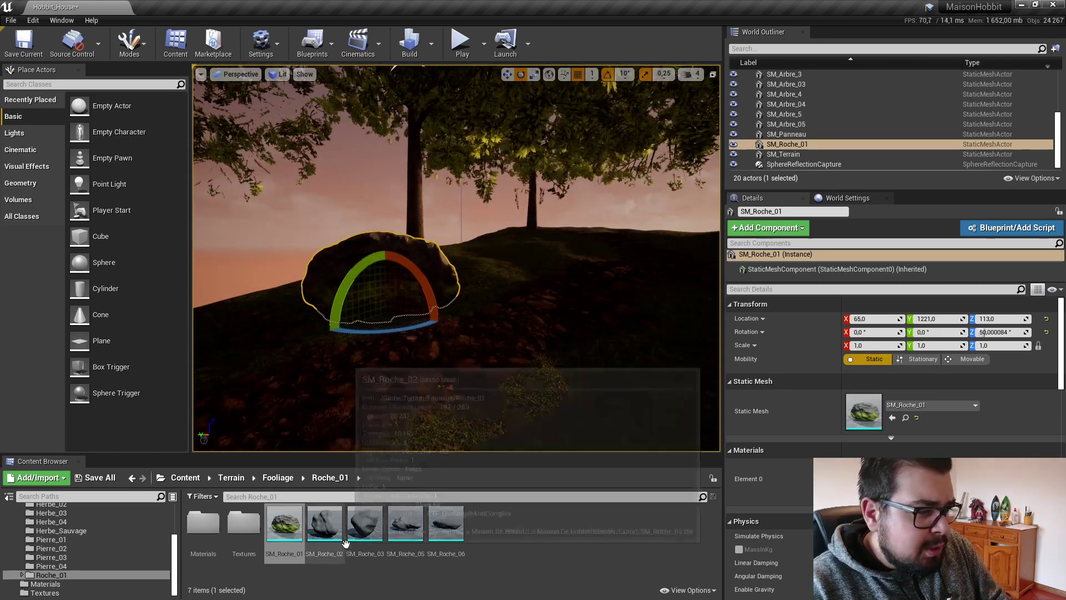
Step: Place the SM_Roche_03 boulder at about X -568, Y 1225, Z 235 and rotate it -220° about its vertical axis
{"action": "left_click_drag", "start_coordinate": [375, 519], "coordinate": [500, 250]}
{"action": "right_click_drag", "start_coordinate": [500, 249], "coordinate": [472, 237]}
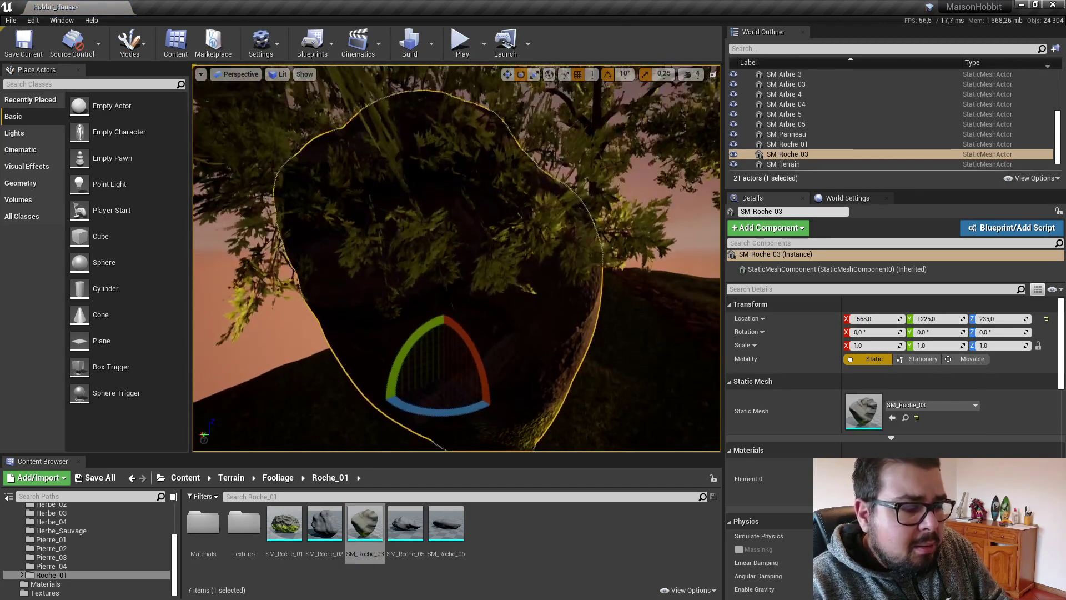
{"action": "left_click_drag", "start_coordinate": [464, 405], "coordinate": [495, 406]}
{"action": "left_click_drag", "start_coordinate": [383, 405], "coordinate": [466, 406]}
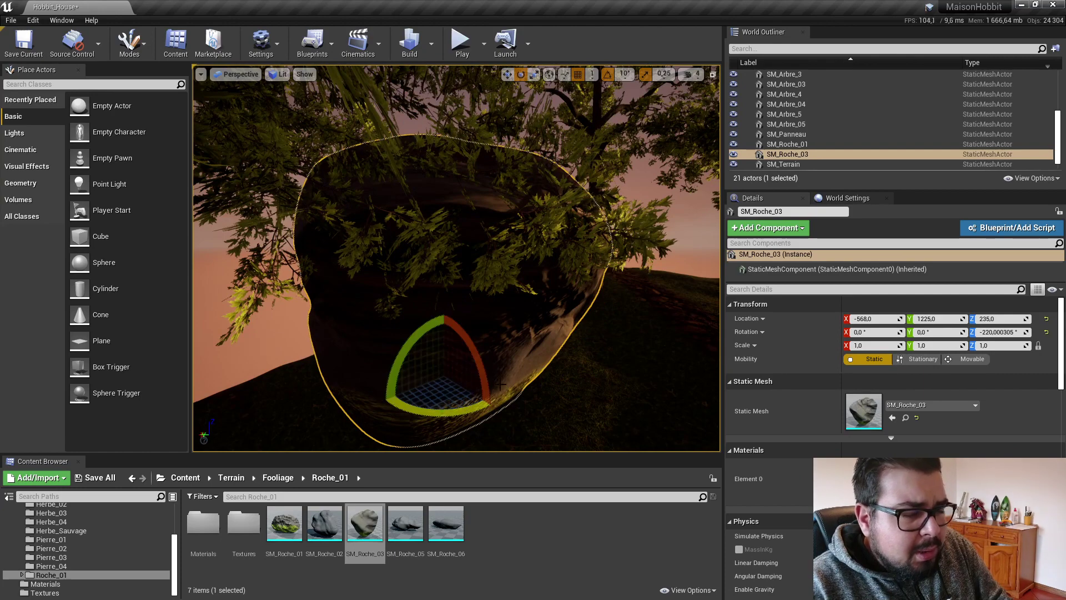
{"action": "right_click_drag", "start_coordinate": [501, 385], "coordinate": [528, 394]}
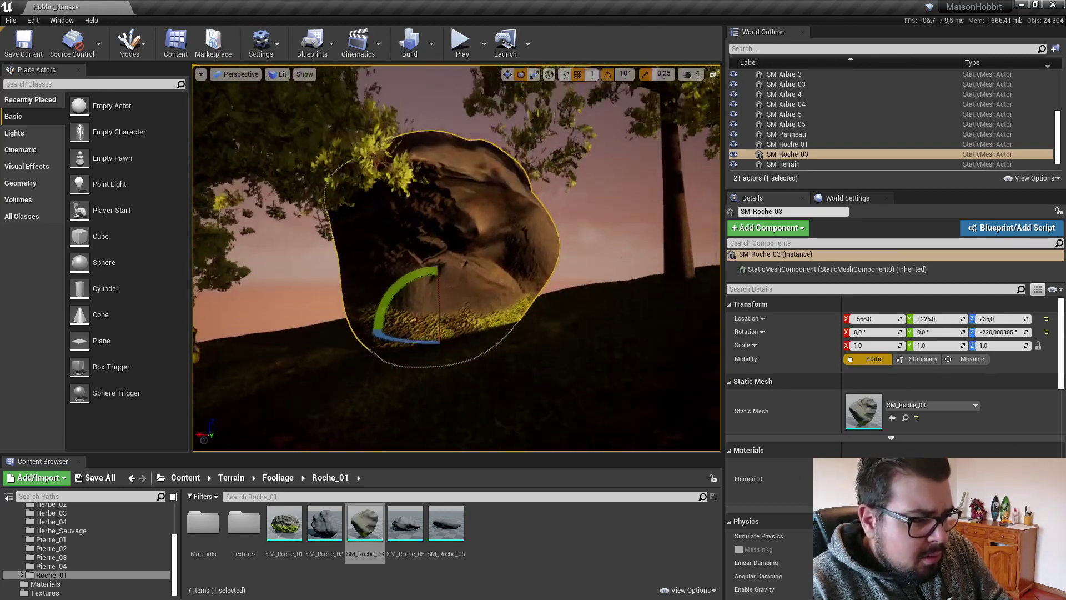
{"action": "right_click_drag", "start_coordinate": [447, 392], "coordinate": [339, 378]}
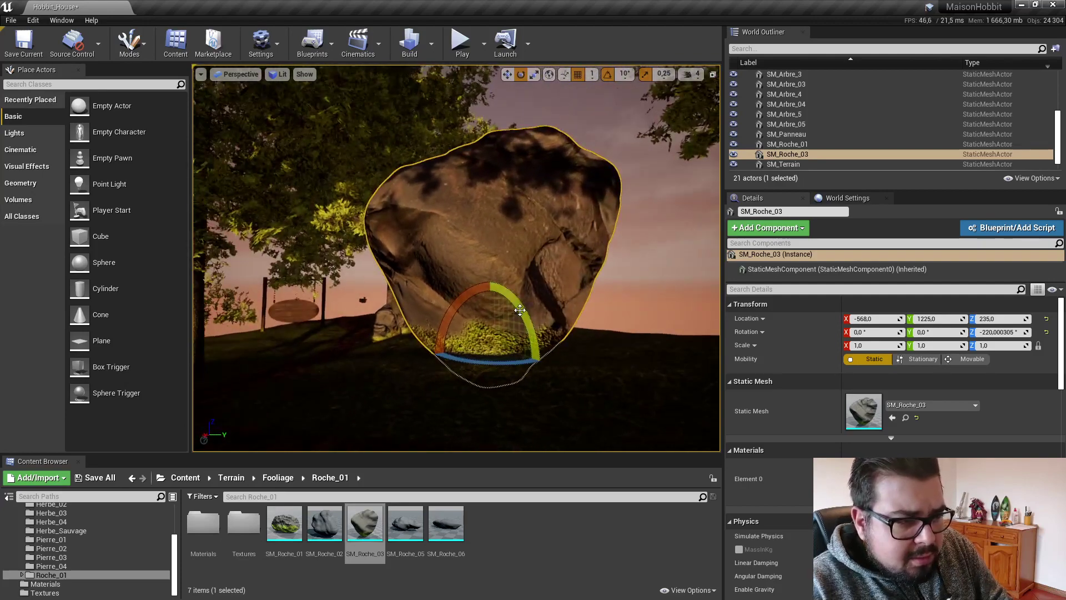
Step: Tilt the SM_Roche_03 boulder to a rotation of about X -20.4°, Y -45°, Z -200.4°
{"action": "left_click_drag", "start_coordinate": [458, 331], "coordinate": [460, 322]}
{"action": "left_click_drag", "start_coordinate": [524, 307], "coordinate": [502, 323]}
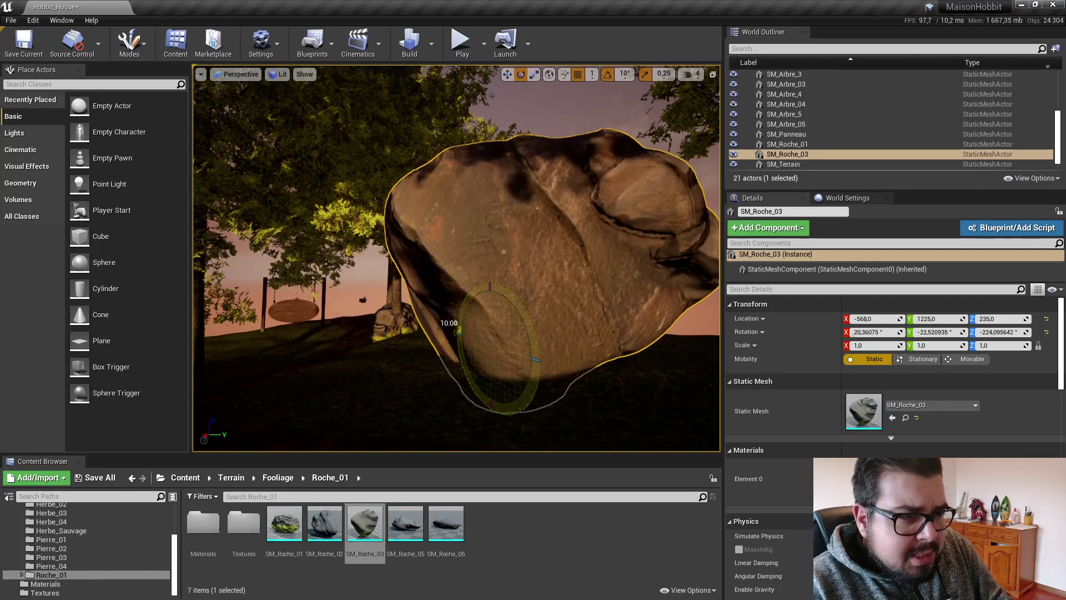
{"action": "mouse_move", "coordinate": [525, 308]}
{"action": "right_mouse_down"}
{"action": "mouse_move", "coordinate": [561, 308]}
{"action": "mouse_move", "coordinate": [509, 307]}
{"action": "mouse_move", "coordinate": [547, 310]}
{"action": "mouse_move", "coordinate": [525, 306]}
{"action": "right_mouse_up"}
{"action": "left_click_drag", "start_coordinate": [508, 299], "coordinate": [519, 318]}
{"action": "left_click_drag", "start_coordinate": [492, 272], "coordinate": [498, 279]}
{"action": "right_click_drag", "start_coordinate": [437, 330], "coordinate": [644, 339]}
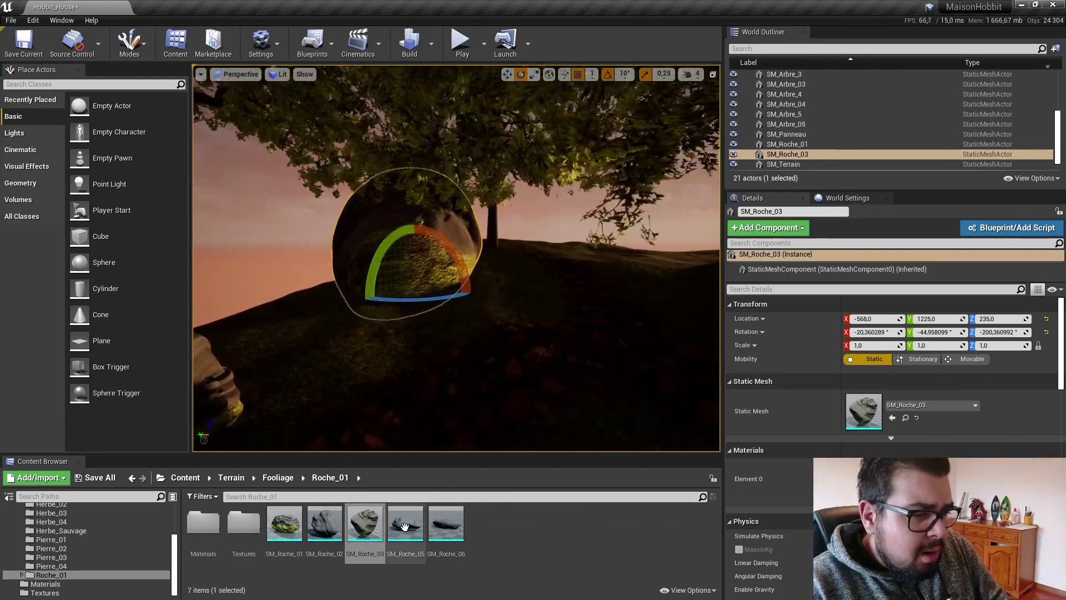
Step: Place SM_Roche_05 in front of the boulder at about X -252, Y 1035, turned 30° about Z, and lower it to Z 143
{"action": "left_click_drag", "start_coordinate": [405, 522], "coordinate": [376, 383]}
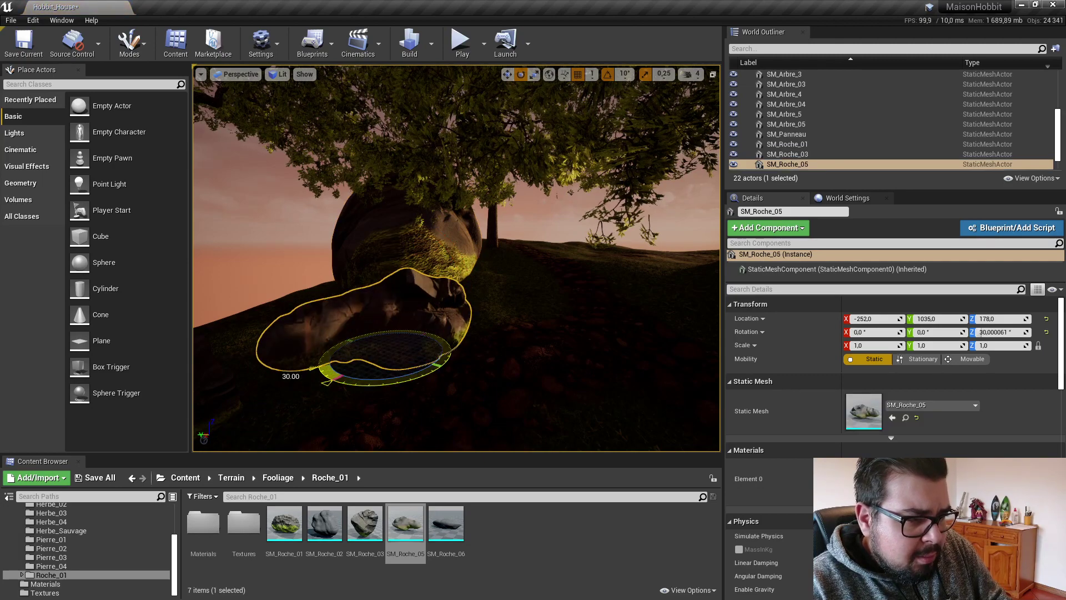
{"action": "left_click", "coordinate": [507, 74]}
{"action": "left_click_drag", "start_coordinate": [390, 316], "coordinate": [399, 337]}
{"action": "mouse_move", "coordinate": [399, 337]}
{"action": "right_mouse_down"}
{"action": "mouse_move", "coordinate": [396, 378]}
{"action": "mouse_move", "coordinate": [399, 337]}
{"action": "mouse_move", "coordinate": [378, 335]}
{"action": "right_mouse_up"}
Step: Tilt the SM_Roche_05 rock to about X -5°, Y -8.6°, Z 30.4° and adjust its height on the slope
{"action": "left_click", "coordinate": [521, 75]}
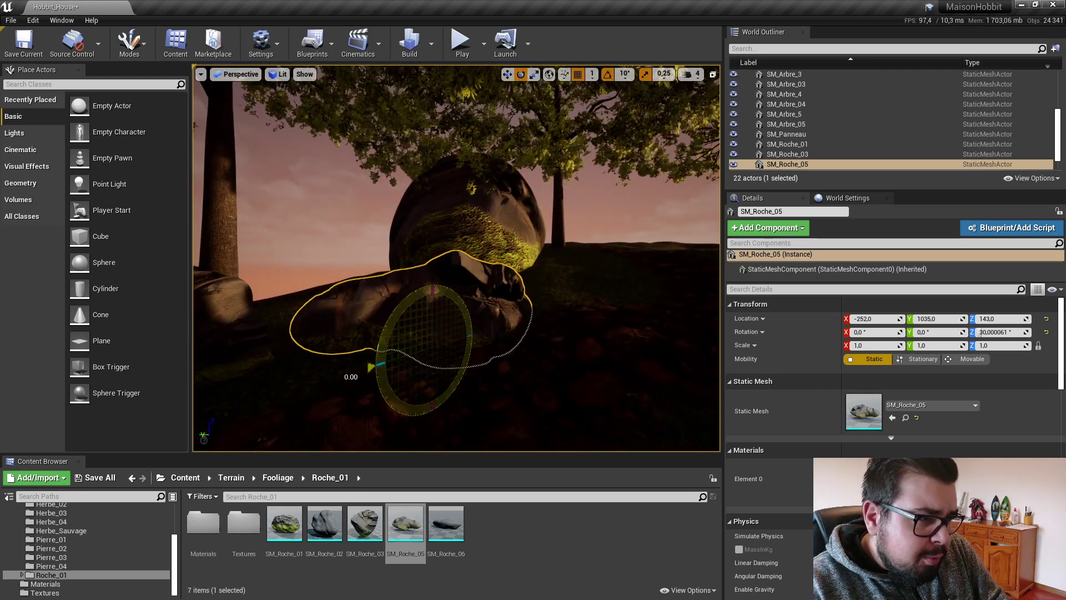
{"action": "left_click_drag", "start_coordinate": [392, 323], "coordinate": [386, 339]}
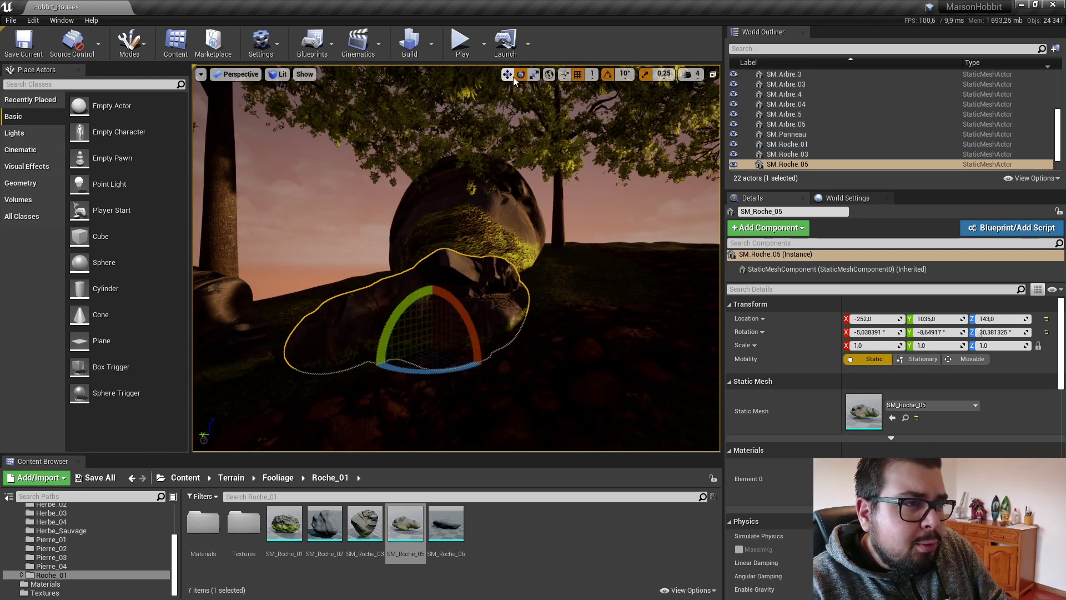
{"action": "left_click", "coordinate": [508, 74]}
{"action": "left_click_drag", "start_coordinate": [438, 308], "coordinate": [438, 300]}
{"action": "left_click", "coordinate": [533, 356]}
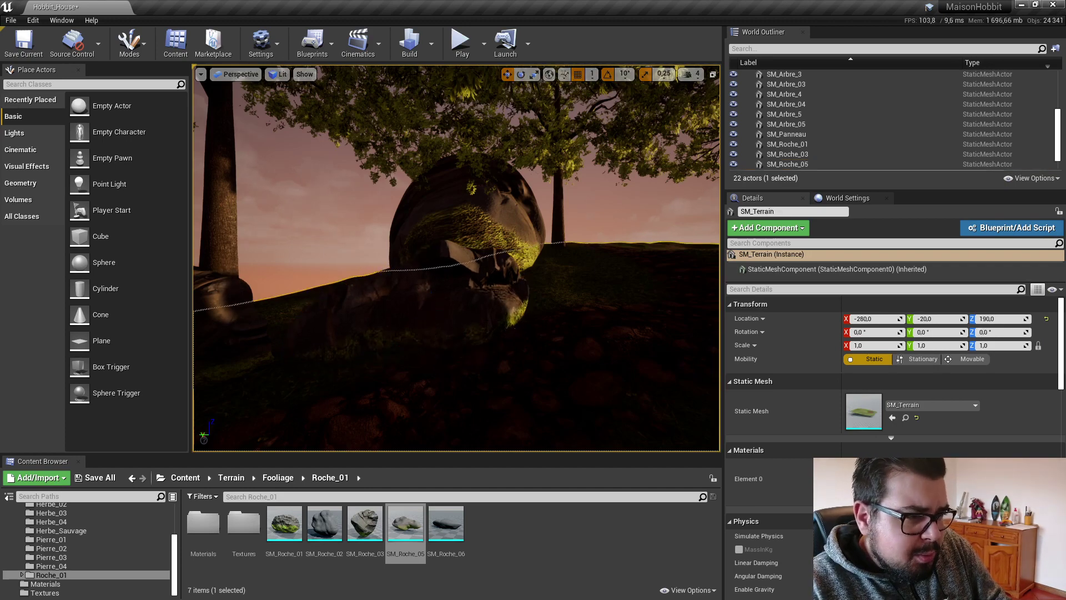
Step: Place SM_Roche_06 beside the hanging sign at about X 451, Y 795, Z 59 and rotate it -30° about its vertical axis
{"action": "key", "text": "s"}
{"action": "right_click_drag", "start_coordinate": [533, 355], "coordinate": [553, 355]}
{"action": "right_click_drag", "start_coordinate": [433, 390], "coordinate": [422, 395]}
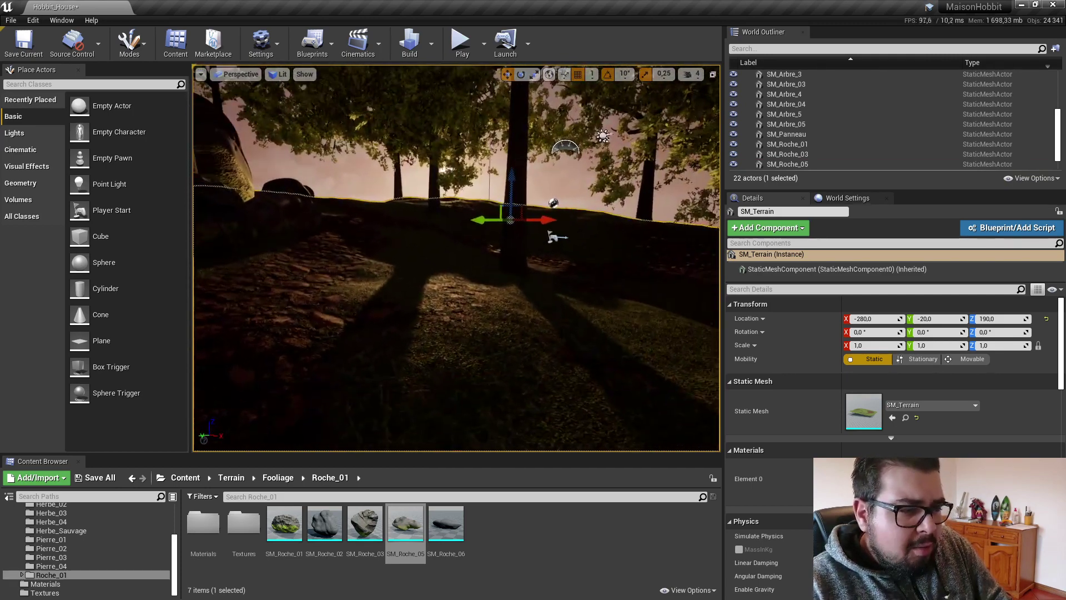
{"action": "left_click_drag", "start_coordinate": [442, 546], "coordinate": [511, 305]}
{"action": "right_click_drag", "start_coordinate": [511, 305], "coordinate": [514, 306]}
{"action": "left_click", "coordinate": [520, 74]}
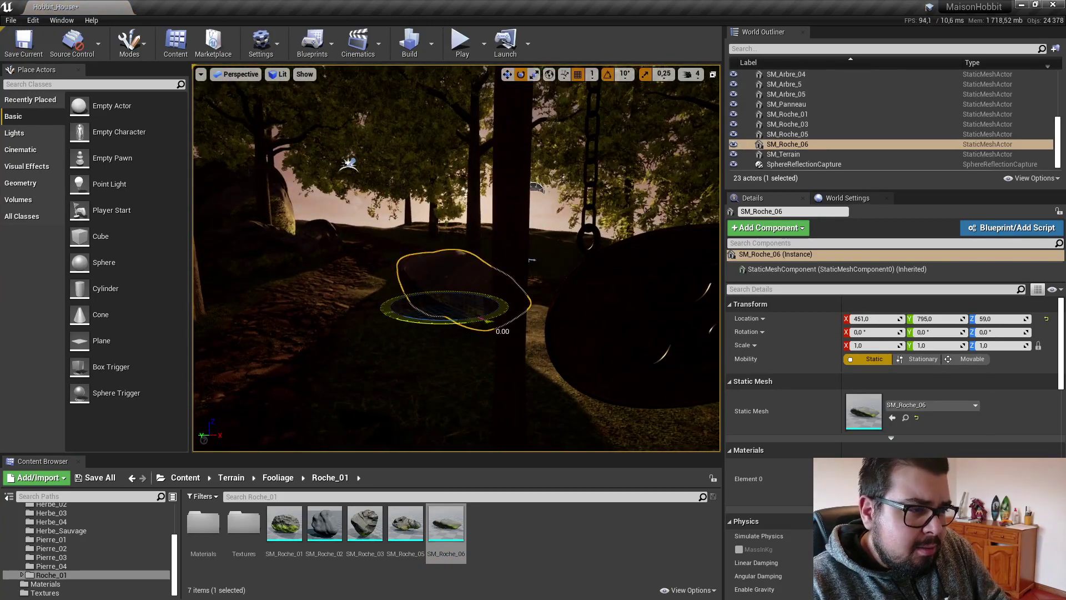
{"action": "left_click_drag", "start_coordinate": [486, 321], "coordinate": [519, 319]}
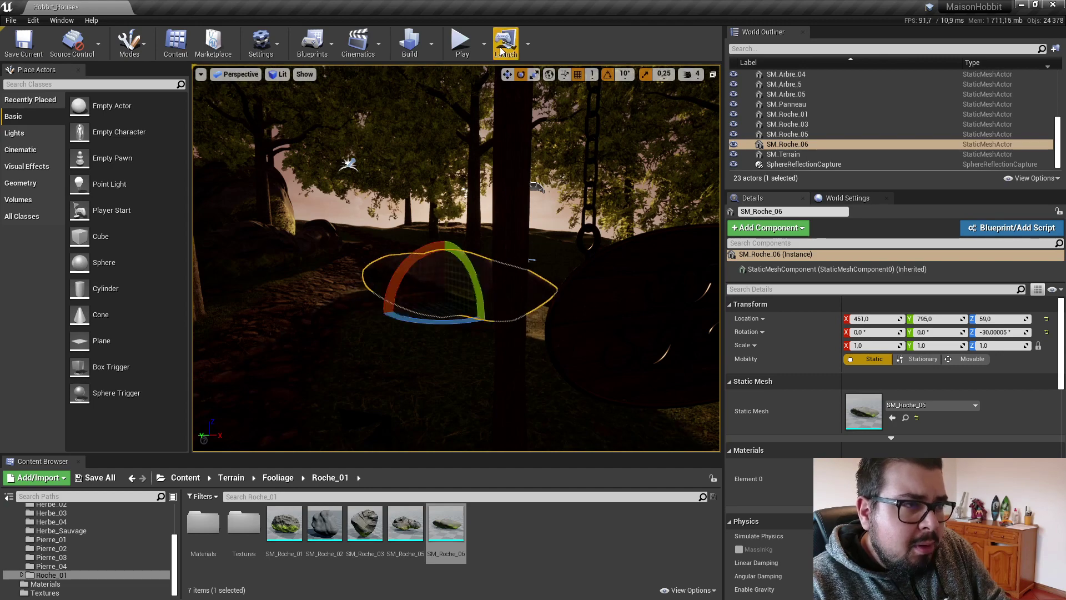
Step: Tilt the SM_Roche_06 rock to about X 5°, Y -8.6°, Z -30.4° and lower it to Z 43
{"action": "left_click_drag", "start_coordinate": [445, 257], "coordinate": [489, 300]}
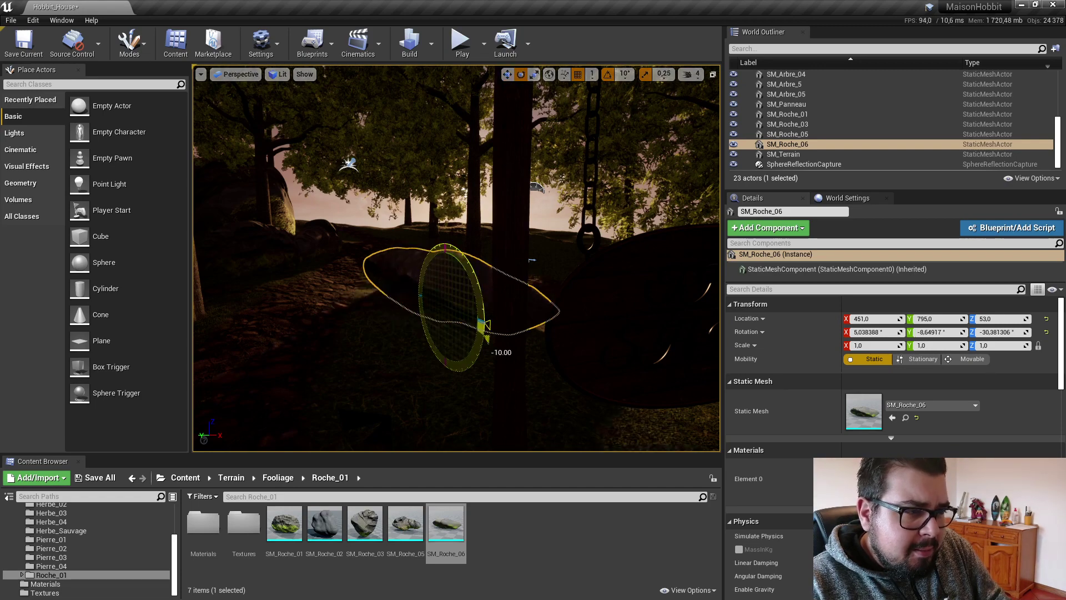
{"action": "key", "text": "w"}
{"action": "left_click_drag", "start_coordinate": [446, 266], "coordinate": [447, 268]}
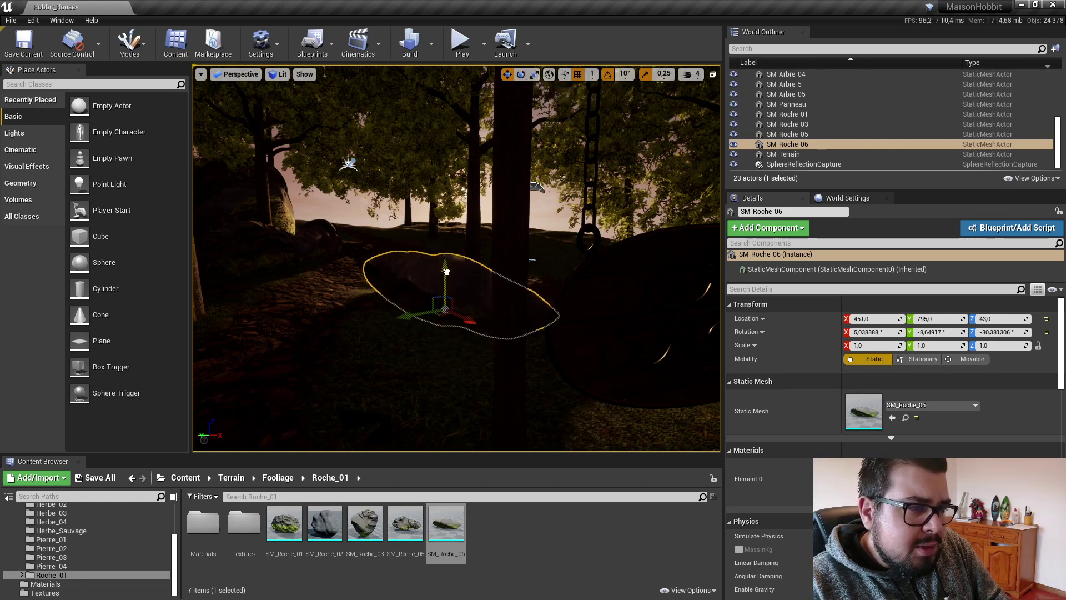
Step: Place a second SM_Roche_06 rock behind the player start at about X -189, Y -182, Z 96, rotated -60° about Z
{"action": "left_click", "coordinate": [356, 139]}
{"action": "right_click_drag", "start_coordinate": [356, 139], "coordinate": [411, 149]}
{"action": "right_click_drag", "start_coordinate": [511, 266], "coordinate": [511, 266]}
{"action": "right_click_drag", "start_coordinate": [418, 200], "coordinate": [418, 200]}
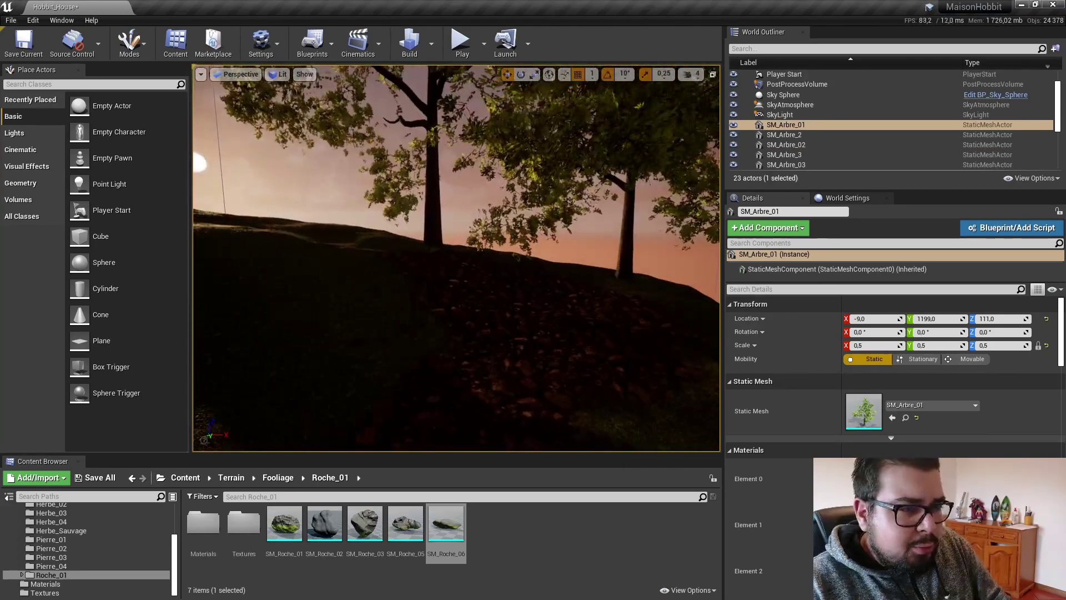
{"action": "right_click_drag", "start_coordinate": [426, 255], "coordinate": [425, 255]}
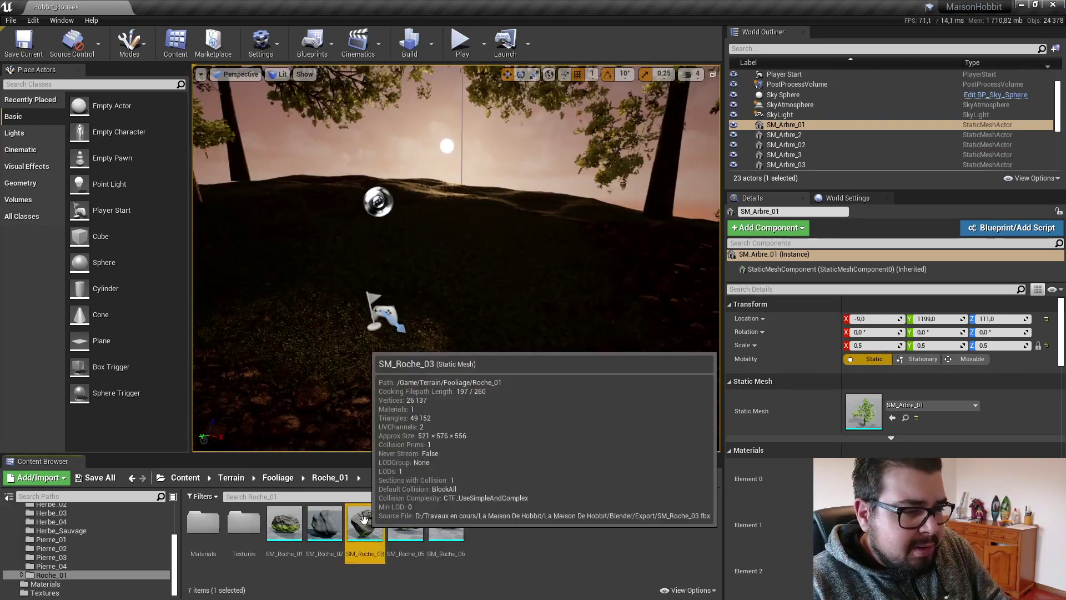
{"action": "left_click_drag", "start_coordinate": [365, 522], "coordinate": [468, 289]}
{"action": "left_click", "coordinate": [521, 74]}
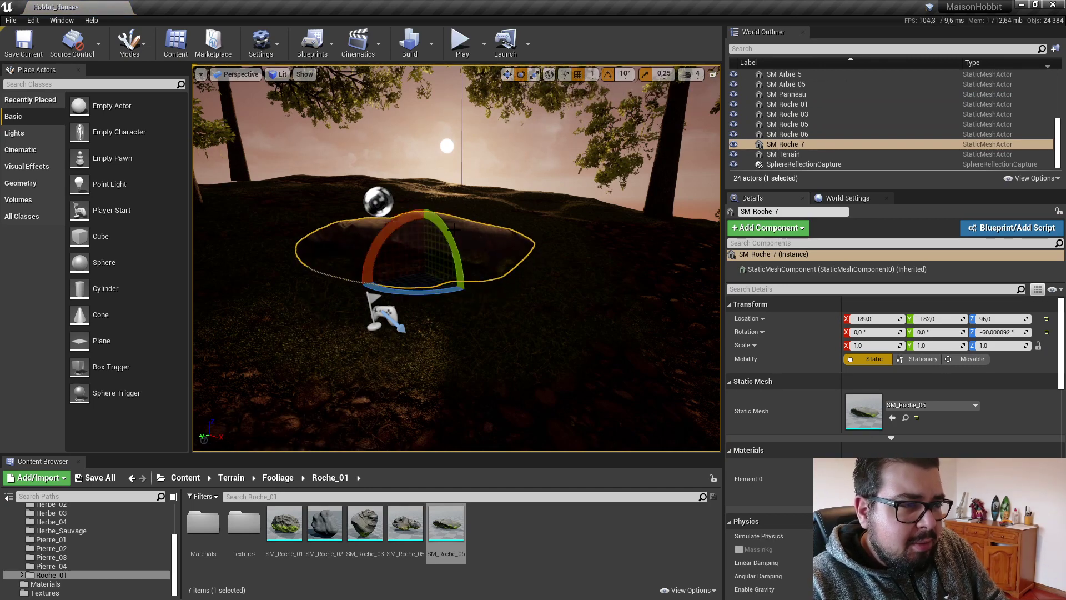
Step: Tilt the second SM_Roche_06 rock to about X -17.5°, Y 9.8°, Z -61.5° and lower it into the ground
{"action": "right_click_drag", "start_coordinate": [454, 229], "coordinate": [434, 228]}
{"action": "left_click_drag", "start_coordinate": [489, 263], "coordinate": [499, 281]}
{"action": "left_click", "coordinate": [511, 67]}
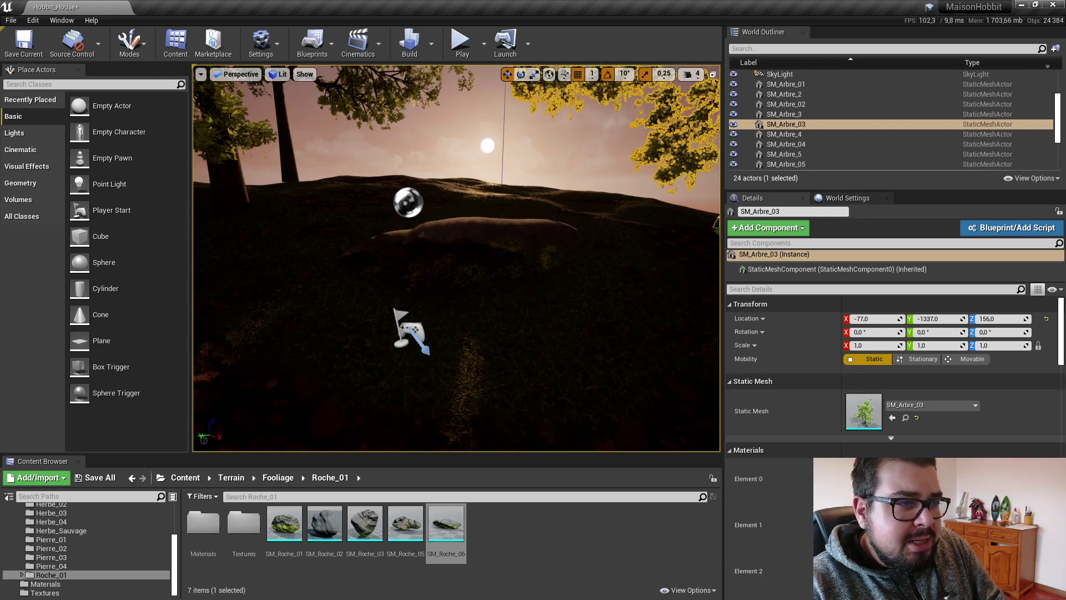
{"action": "left_click", "coordinate": [506, 222]}
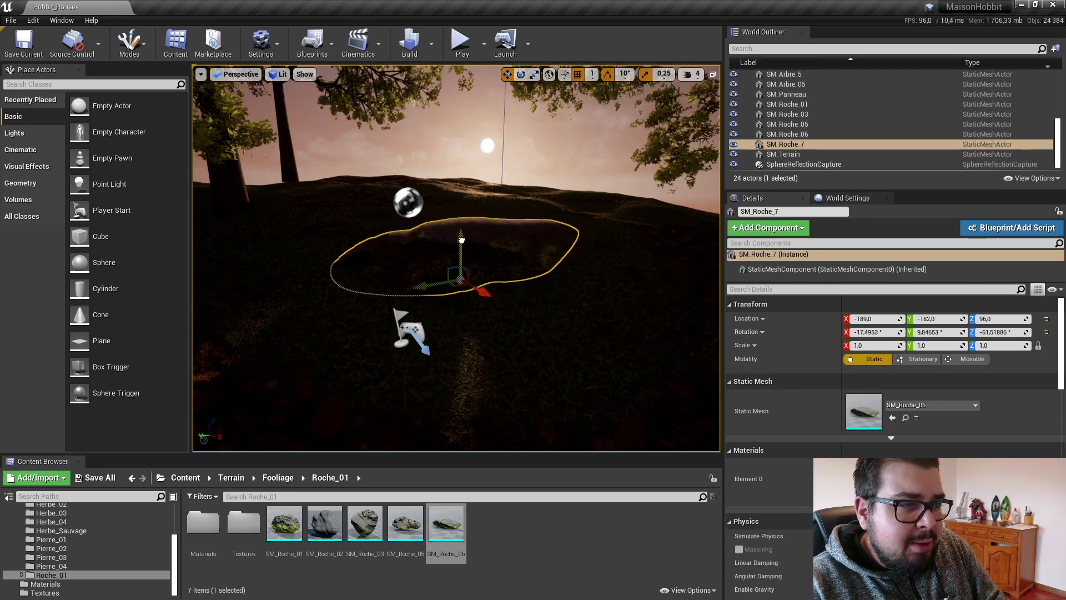
{"action": "mouse_move", "coordinate": [461, 240]}
{"action": "left_mouse_down"}
{"action": "mouse_move", "coordinate": [462, 256]}
{"action": "mouse_move", "coordinate": [463, 245]}
{"action": "mouse_move", "coordinate": [485, 272]}
{"action": "mouse_move", "coordinate": [481, 284]}
{"action": "mouse_move", "coordinate": [485, 272]}
{"action": "mouse_move", "coordinate": [461, 255]}
{"action": "left_mouse_up"}
{"action": "left_click", "coordinate": [520, 75]}
{"action": "left_click", "coordinate": [507, 75]}
{"action": "left_click", "coordinate": [500, 344]}
Step: Place a second SM_Roche_05 rock farther along the grass at about X -153, Y -604, Z 137
{"action": "key", "text": "d"}
{"action": "right_click_drag", "start_coordinate": [500, 344], "coordinate": [421, 280]}
{"action": "left_click_drag", "start_coordinate": [445, 526], "coordinate": [562, 295]}
{"action": "key", "text": "d"}
{"action": "mouse_move", "coordinate": [593, 252]}
{"action": "right_mouse_down"}
{"action": "mouse_move", "coordinate": [575, 264]}
{"action": "mouse_move", "coordinate": [593, 251]}
{"action": "right_mouse_up"}
{"action": "key", "text": "a"}
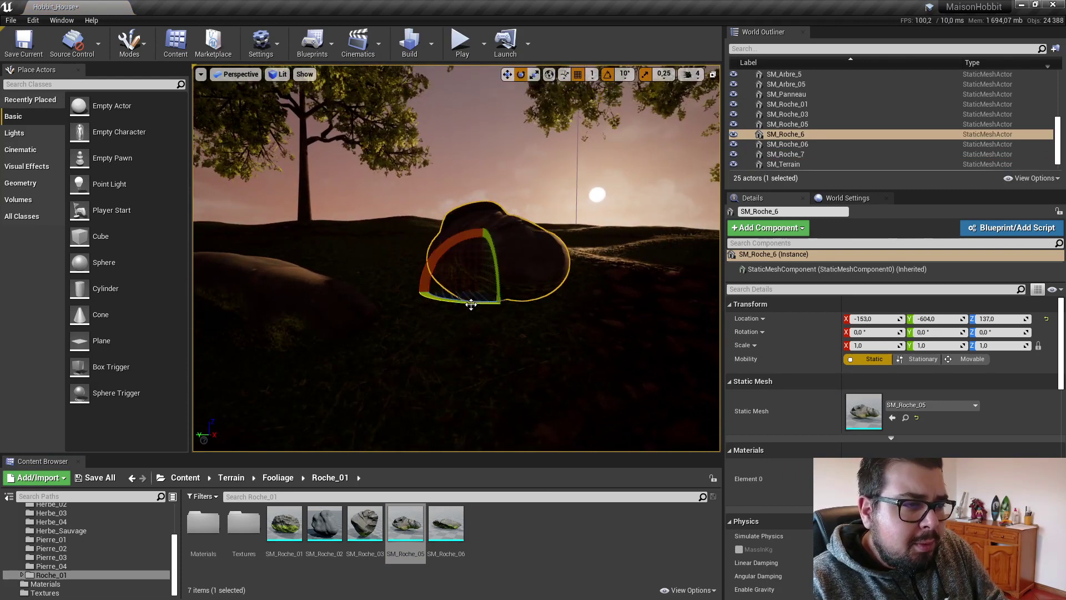
Step: Rotate the second SM_Roche_05 rock -80° about Z and lower it into the grass to Z 87
{"action": "left_click_drag", "start_coordinate": [471, 305], "coordinate": [503, 303]}
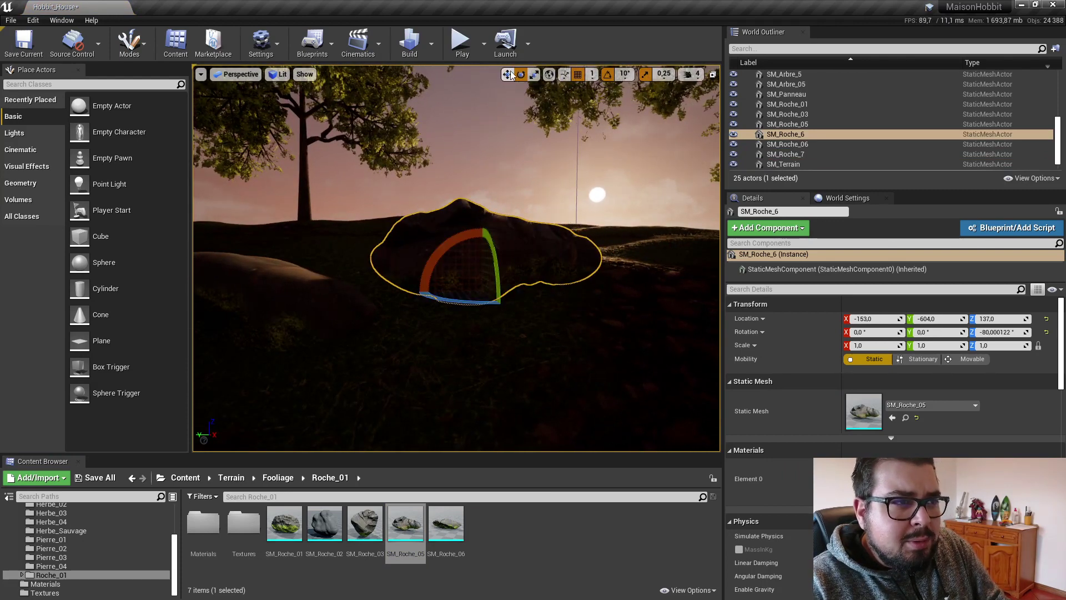
{"action": "left_click_drag", "start_coordinate": [483, 261], "coordinate": [481, 279]}
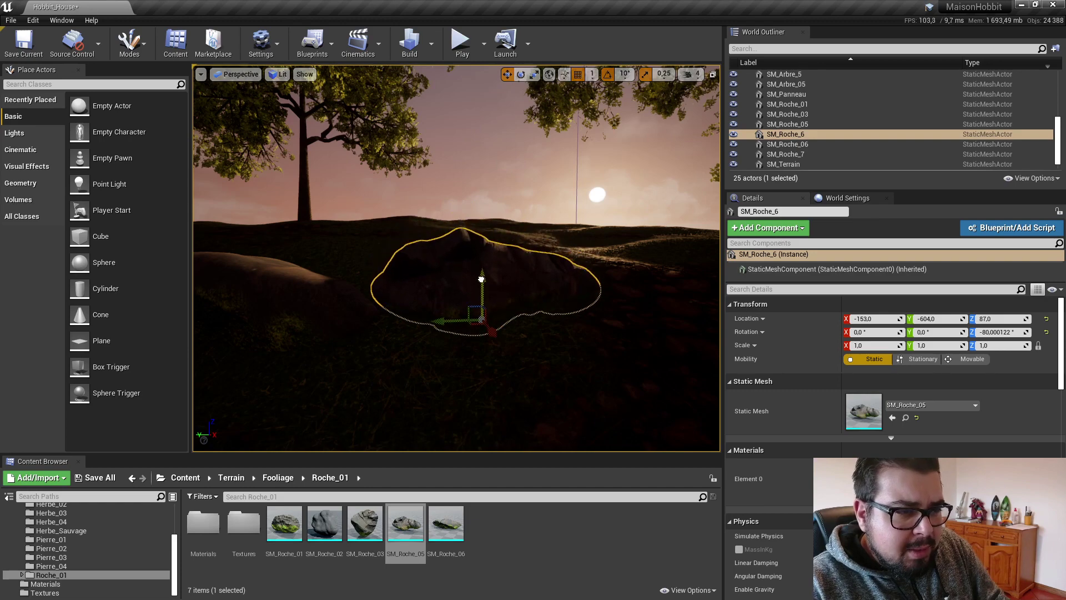
{"action": "left_click", "coordinate": [466, 367]}
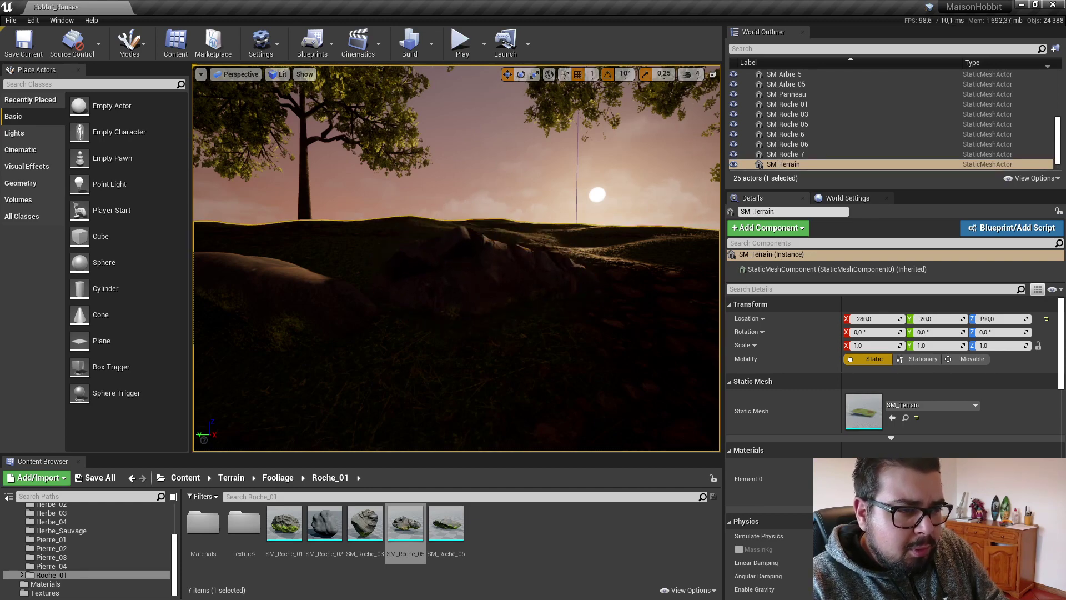
Step: Place an SM_Roche_02 rock on the grassy mound between the trees at about X -928, Y 186, Z 252, rotated 30° about X
{"action": "right_click_drag", "start_coordinate": [467, 366], "coordinate": [397, 367]}
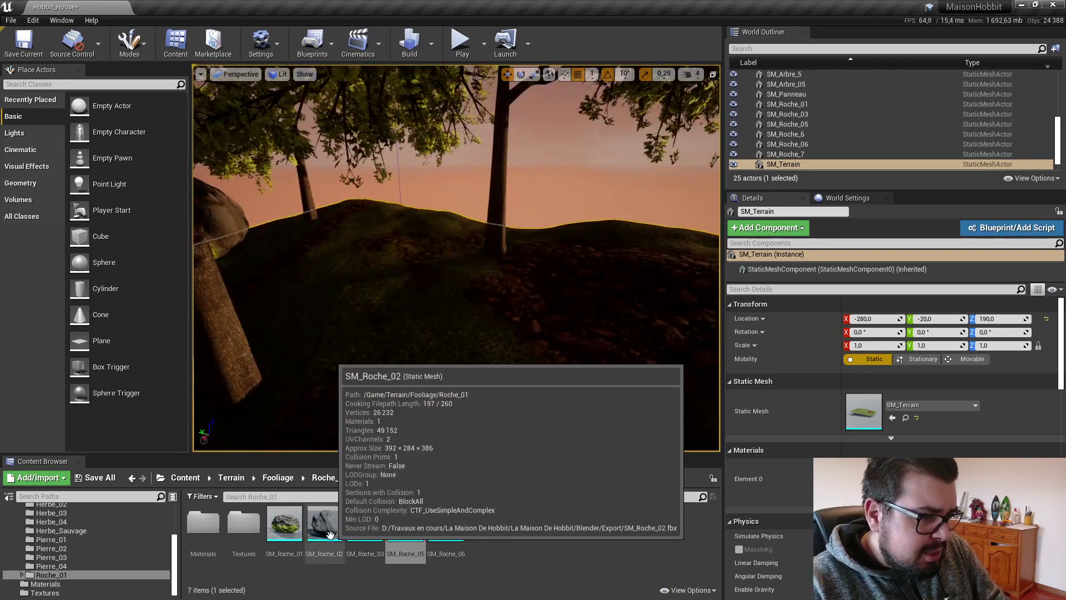
{"action": "left_click_drag", "start_coordinate": [324, 522], "coordinate": [400, 305]}
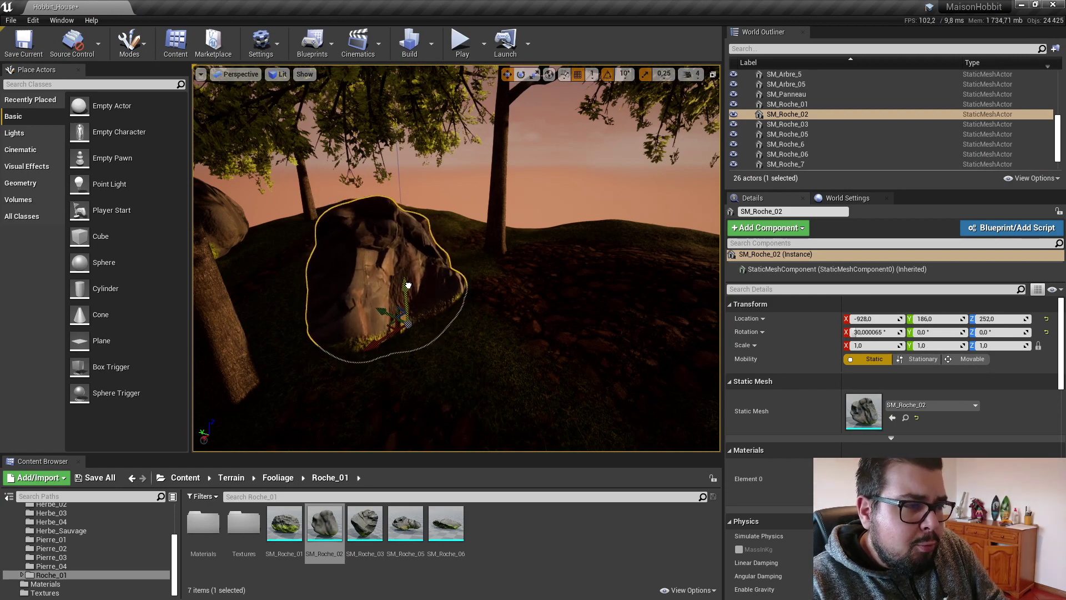
{"action": "right_click_drag", "start_coordinate": [408, 283], "coordinate": [580, 222]}
{"action": "left_click", "coordinate": [408, 284]}
Step: Place a second SM_Roche_01 rock by the tree at the terrain's edge, scale it uniformly to 2.75, tilt it and sink it into the ground
{"action": "key", "text": "s"}
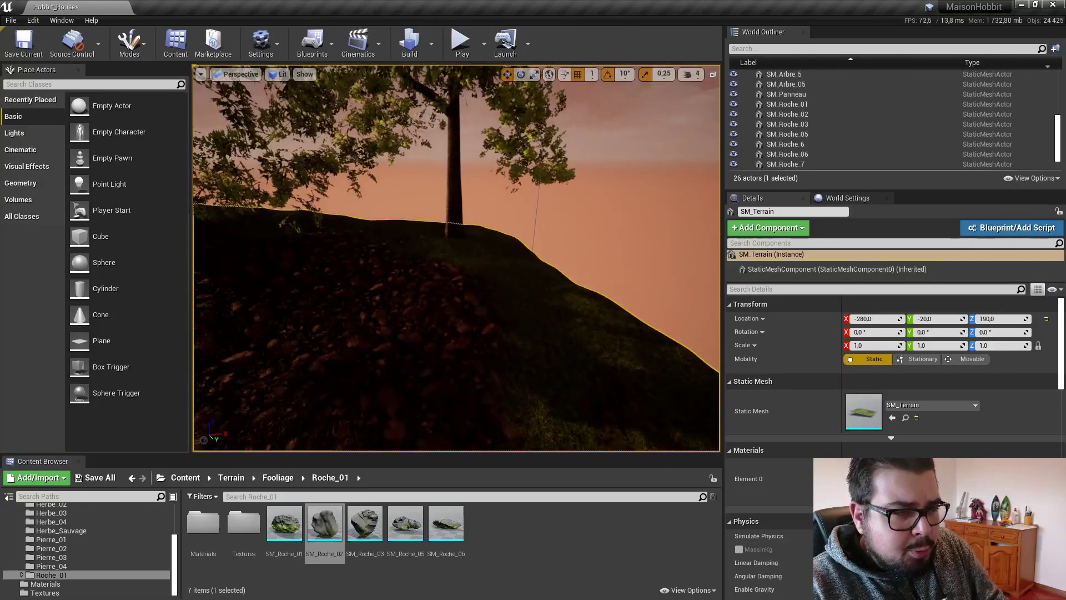
{"action": "left_click_drag", "start_coordinate": [284, 523], "coordinate": [496, 272]}
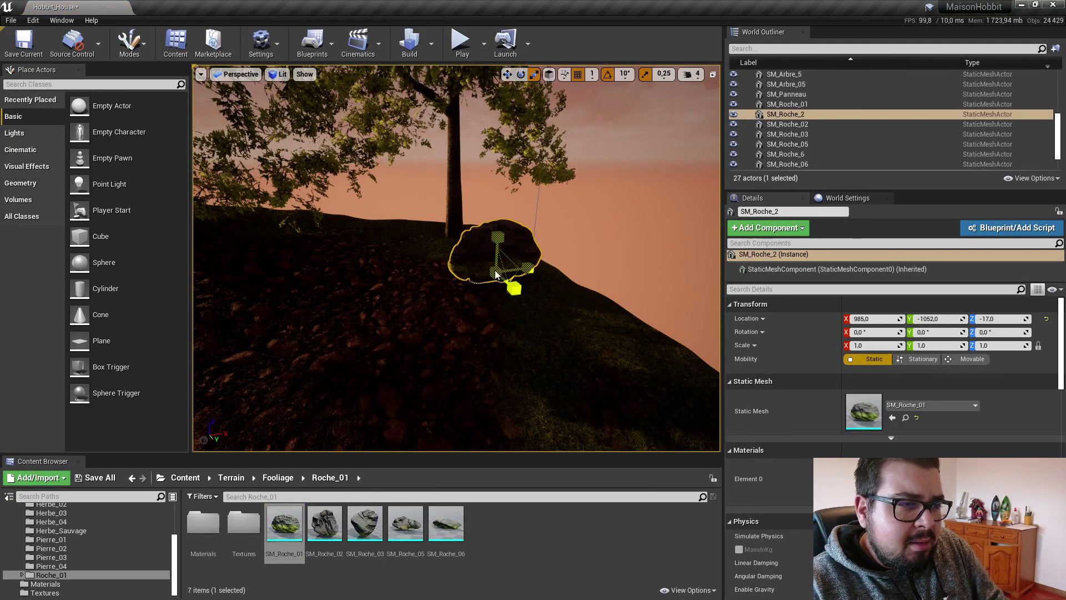
{"action": "left_click_drag", "start_coordinate": [516, 290], "coordinate": [550, 304]}
{"action": "left_click_drag", "start_coordinate": [477, 227], "coordinate": [495, 267]}
{"action": "left_click", "coordinate": [455, 344]}
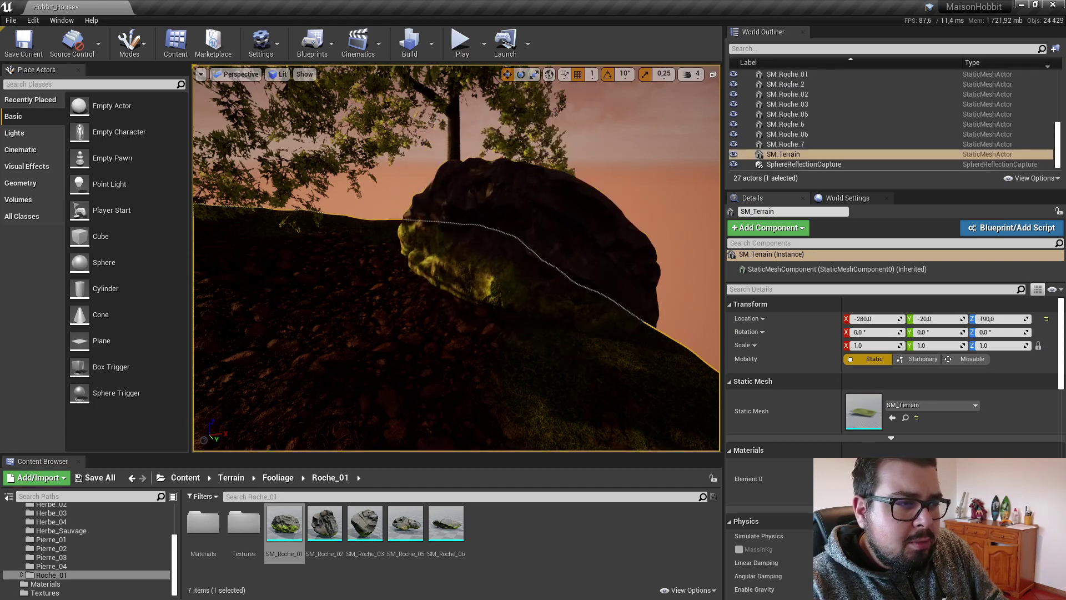
Step: Shift the enlarged SM_Roche_01 rock along Y to about -1003, onto the edge of the terrain
{"action": "right_click_drag", "start_coordinate": [456, 345], "coordinate": [653, 332]}
{"action": "left_click", "coordinate": [459, 232]}
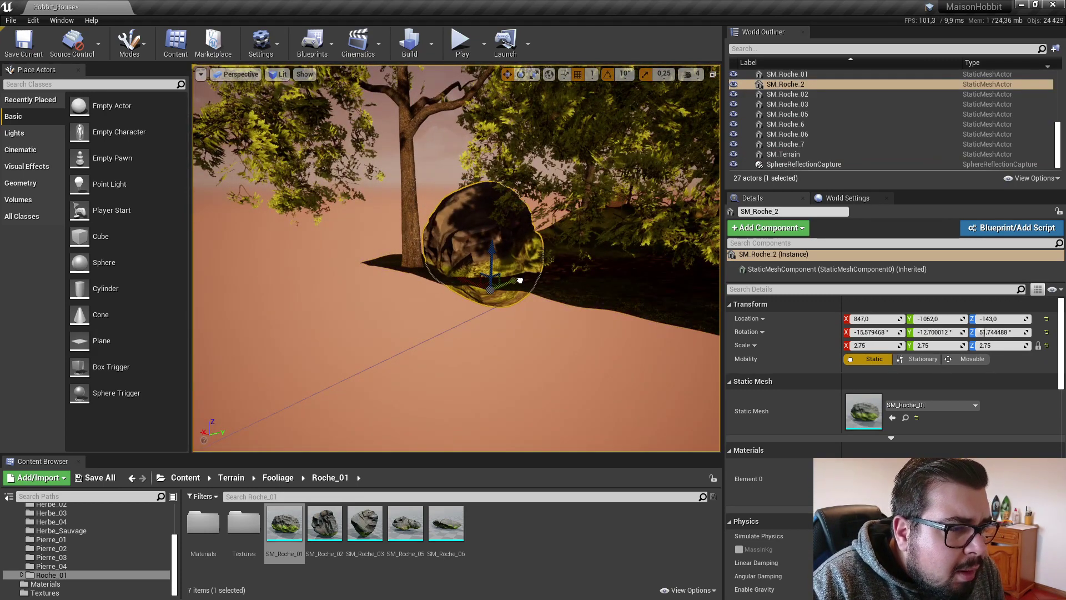
{"action": "left_click_drag", "start_coordinate": [525, 271], "coordinate": [528, 270]}
{"action": "key", "text": "w"}
{"action": "right_click_drag", "start_coordinate": [528, 270], "coordinate": [442, 271]}
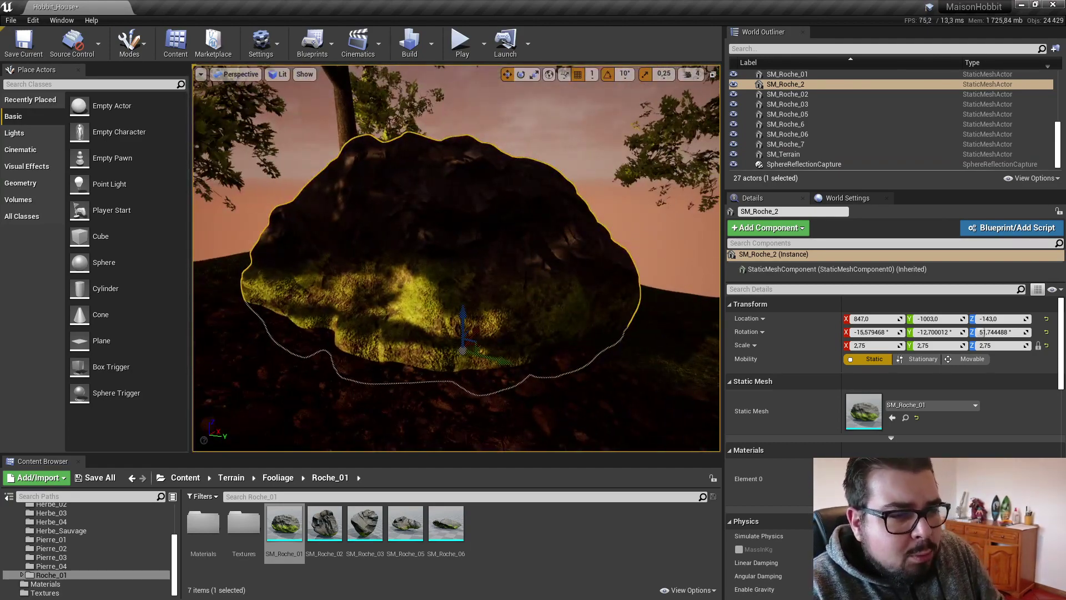
Step: Turn the enlarged SM_Roche_01 rock to about 81.7° about Z and move it along X to about 1046
{"action": "left_click", "coordinate": [584, 178]}
{"action": "key", "text": "d"}
{"action": "right_click_drag", "start_coordinate": [585, 177], "coordinate": [445, 181]}
{"action": "key", "text": "s"}
{"action": "key", "text": "w"}
{"action": "left_click", "coordinate": [512, 263]}
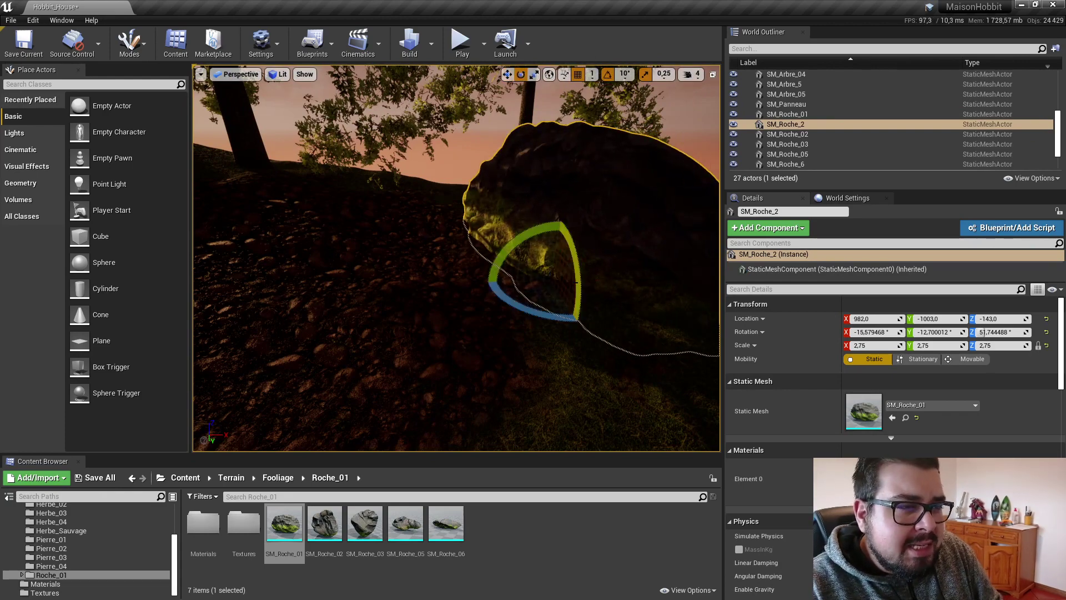
{"action": "left_click_drag", "start_coordinate": [615, 279], "coordinate": [624, 291]}
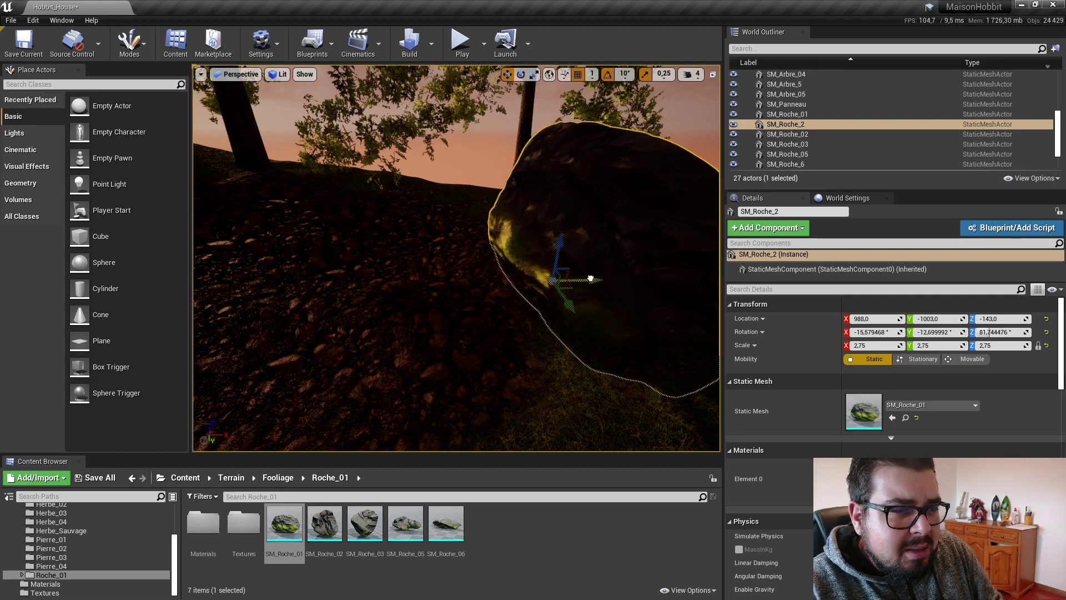
{"action": "mouse_move", "coordinate": [591, 279]}
{"action": "left_mouse_down"}
{"action": "mouse_move", "coordinate": [619, 279]}
{"action": "mouse_move", "coordinate": [605, 279]}
{"action": "left_mouse_up"}
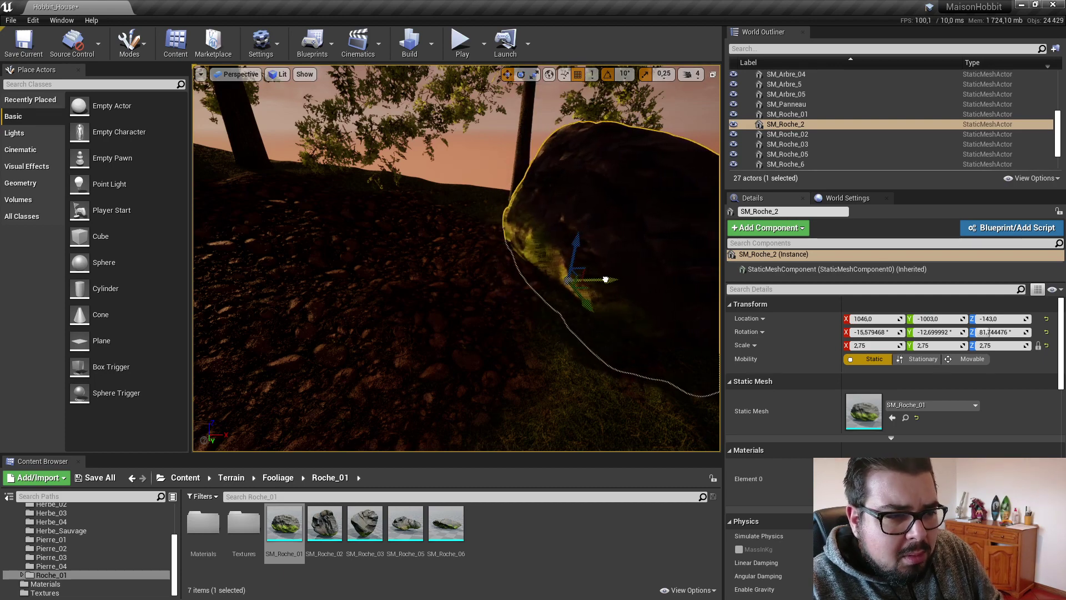
{"action": "left_click", "coordinate": [455, 311]}
Step: Place a third SM_Roche_05 rock near the tree at about X 660, Y 268, Z -48, scaled to X 1.75, Y 1.25, Z 1.75
{"action": "right_click_drag", "start_coordinate": [455, 311], "coordinate": [496, 335]}
{"action": "right_click_drag", "start_coordinate": [349, 260], "coordinate": [325, 236]}
{"action": "left_click_drag", "start_coordinate": [395, 555], "coordinate": [494, 295]}
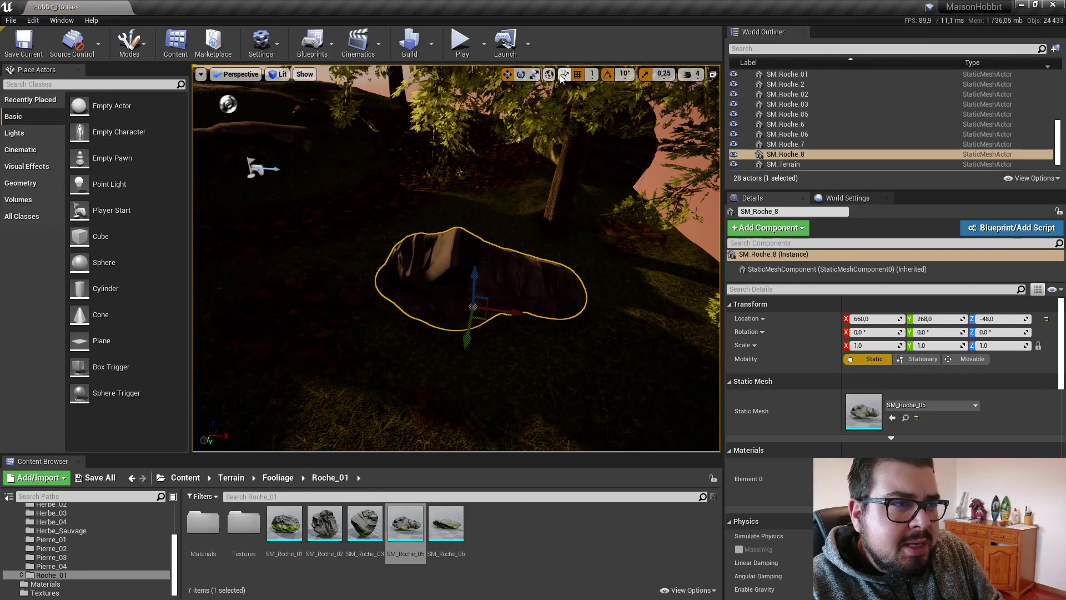
{"action": "left_click_drag", "start_coordinate": [517, 312], "coordinate": [542, 314]}
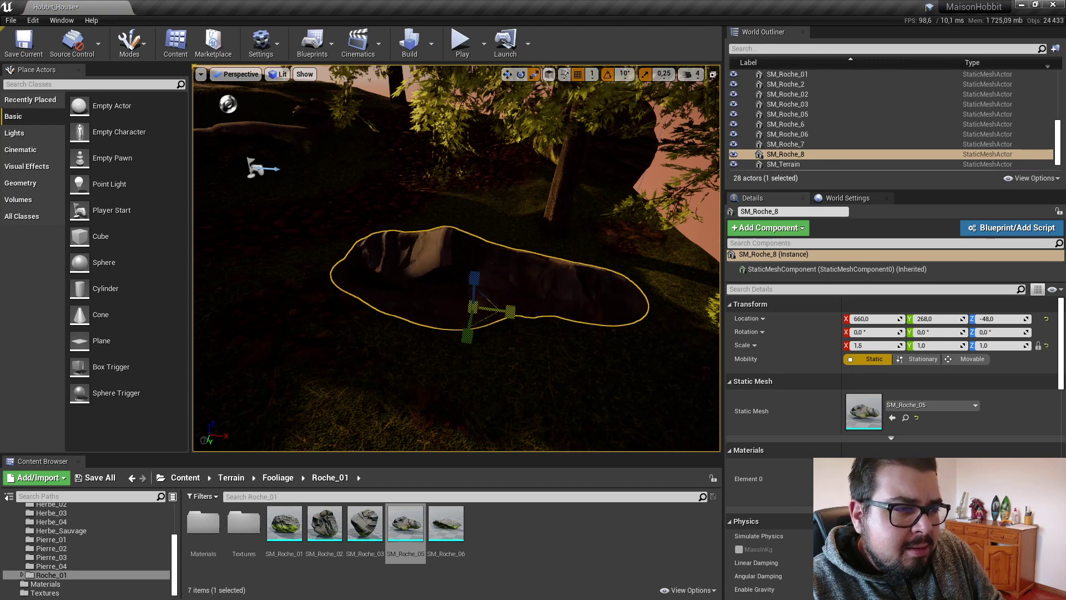
{"action": "left_click_drag", "start_coordinate": [474, 277], "coordinate": [473, 261]}
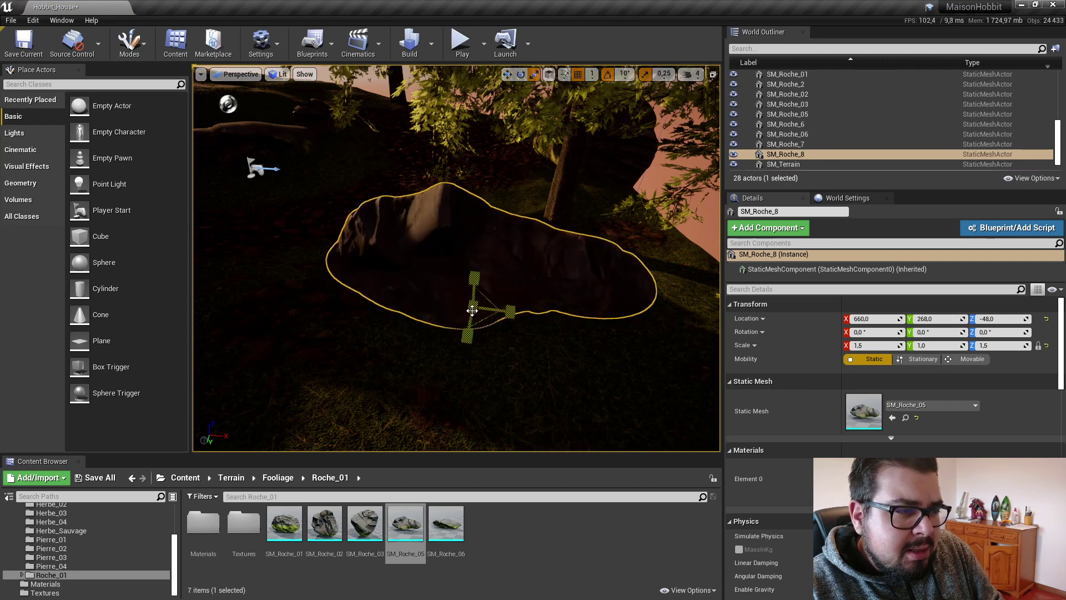
{"action": "left_click_drag", "start_coordinate": [473, 307], "coordinate": [483, 297]}
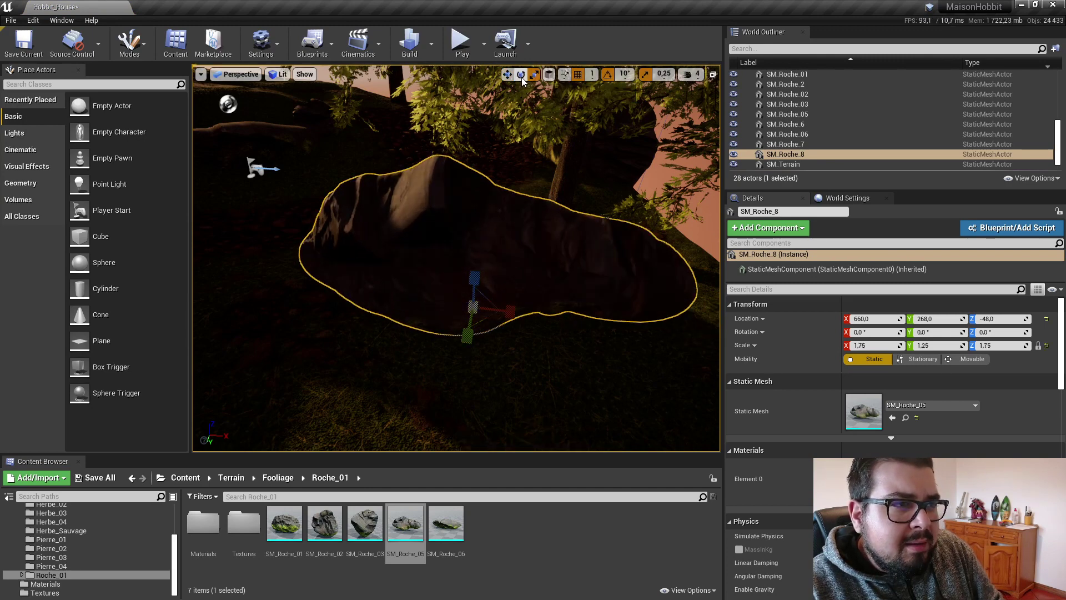
Step: Rotate the third SM_Roche_05 rock -50° about X and lower it into the ground to Z -100
{"action": "left_click_drag", "start_coordinate": [466, 335], "coordinate": [469, 367]}
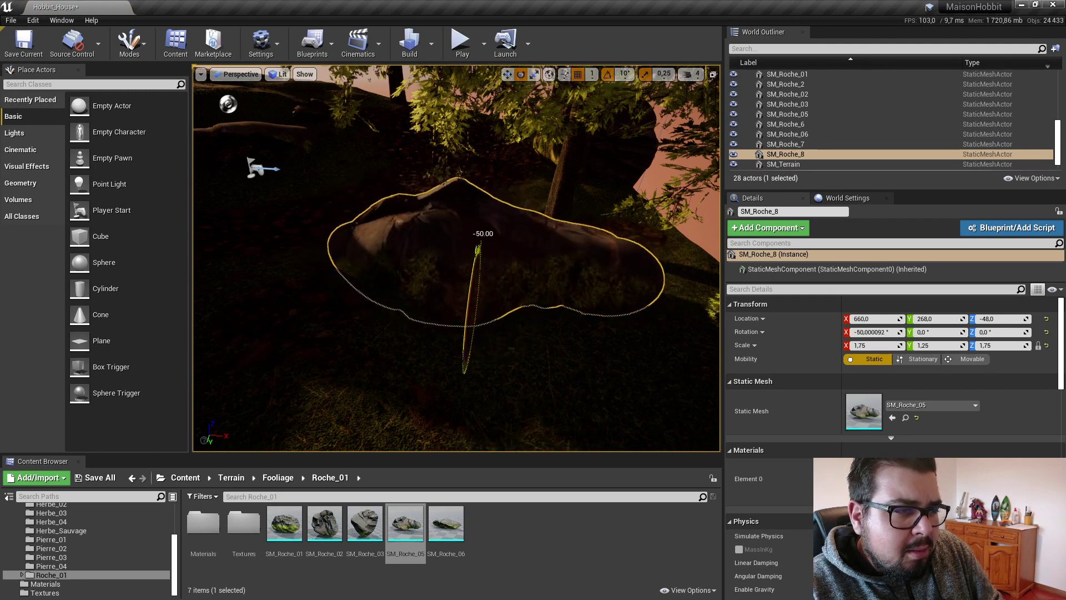
{"action": "left_click", "coordinate": [507, 75]}
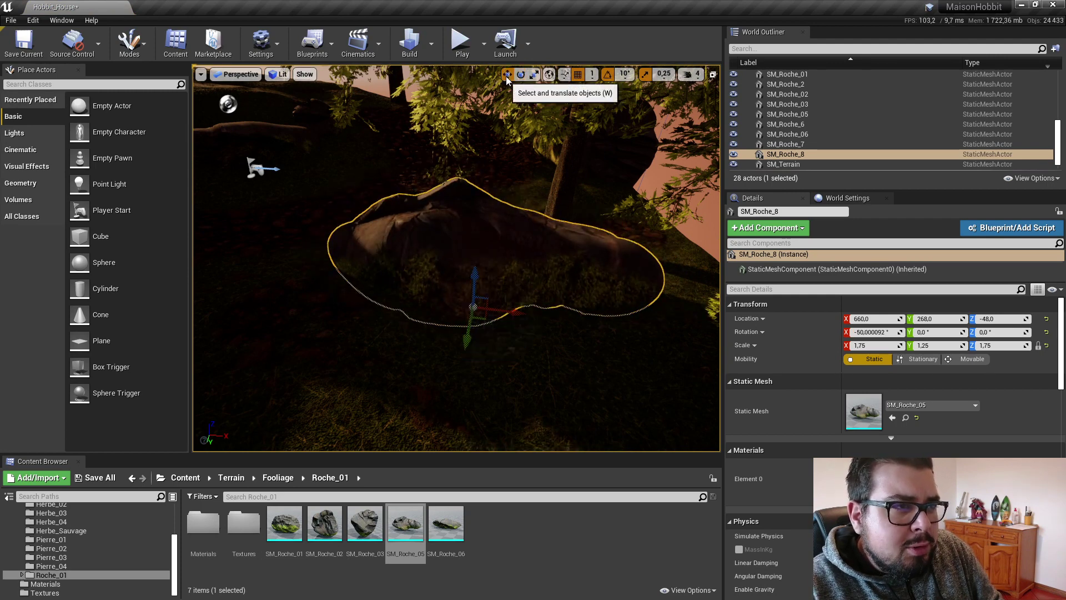
{"action": "left_click_drag", "start_coordinate": [473, 277], "coordinate": [465, 303]}
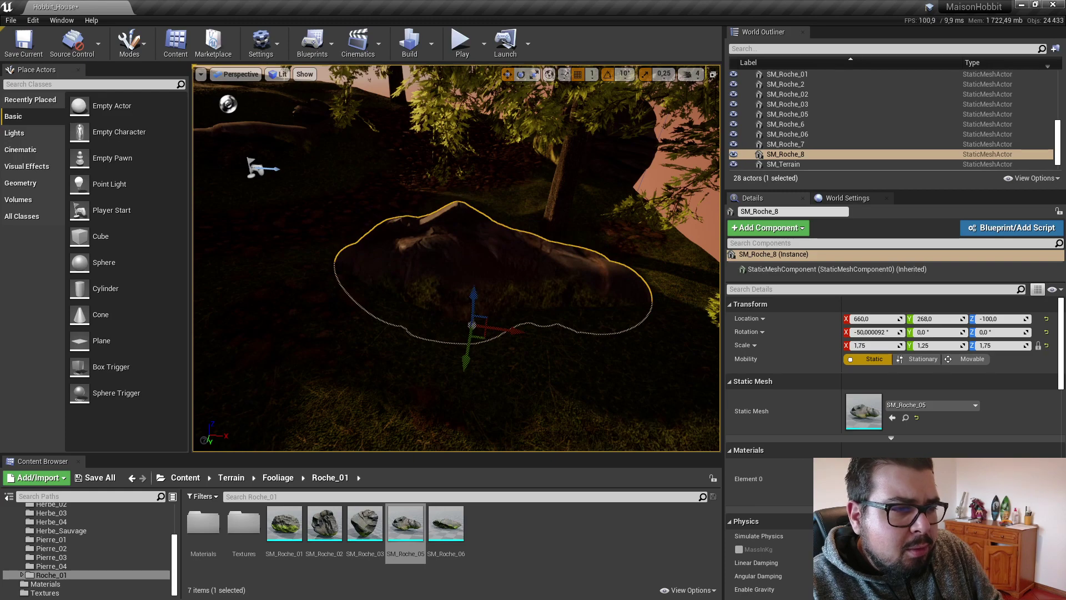
{"action": "left_click", "coordinate": [433, 372]}
Step: View the terrain in front of the hanging sign and switch the editor to Foliage mode
{"action": "right_click_drag", "start_coordinate": [434, 372], "coordinate": [294, 356]}
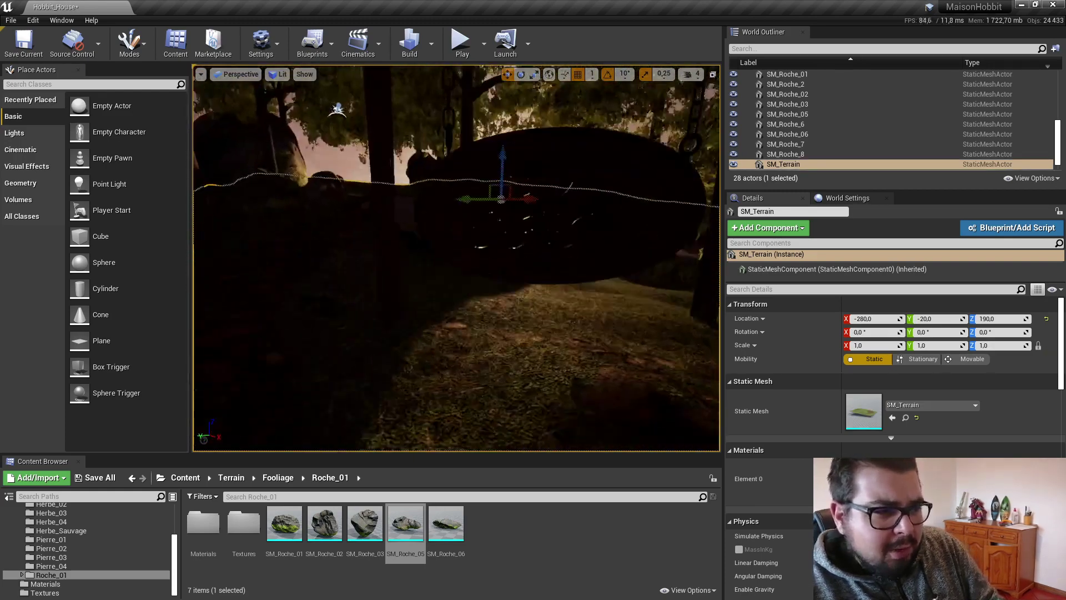
{"action": "right_click_drag", "start_coordinate": [472, 324], "coordinate": [472, 324]}
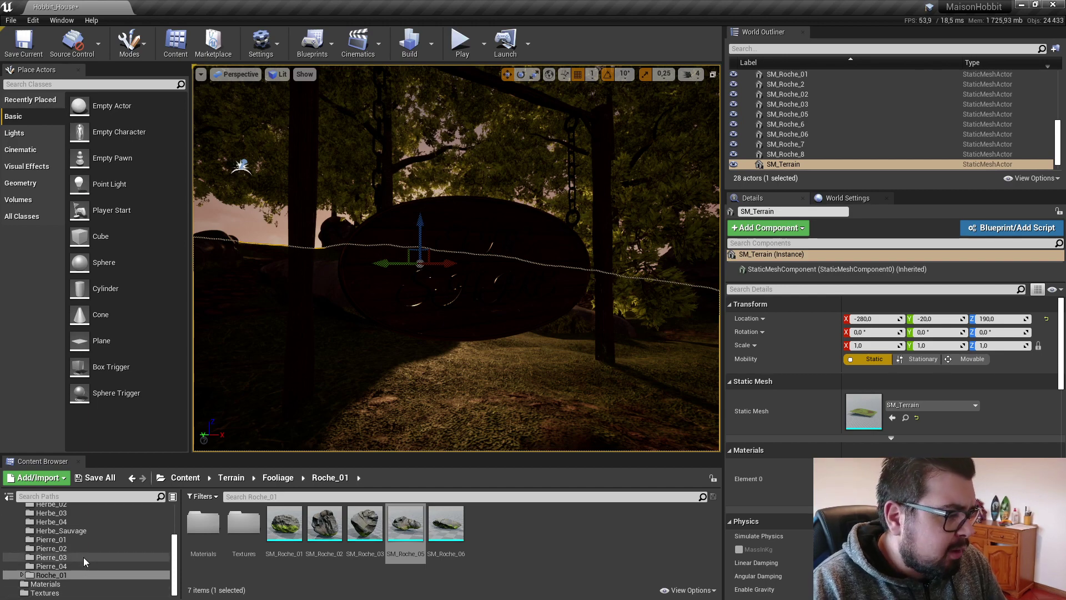
{"action": "left_click", "coordinate": [129, 42]}
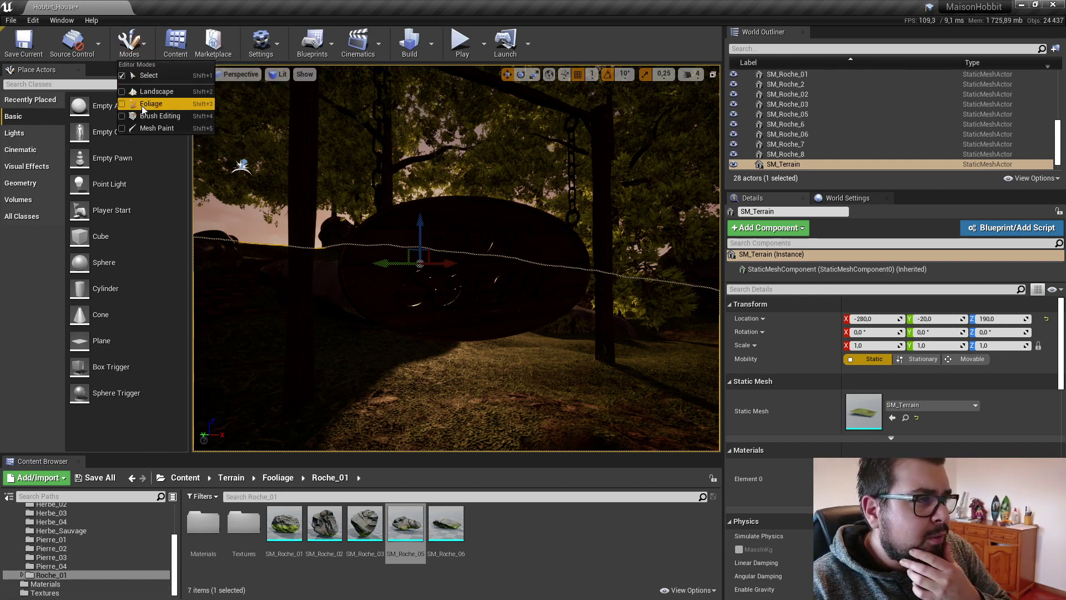
{"action": "left_click", "coordinate": [142, 105]}
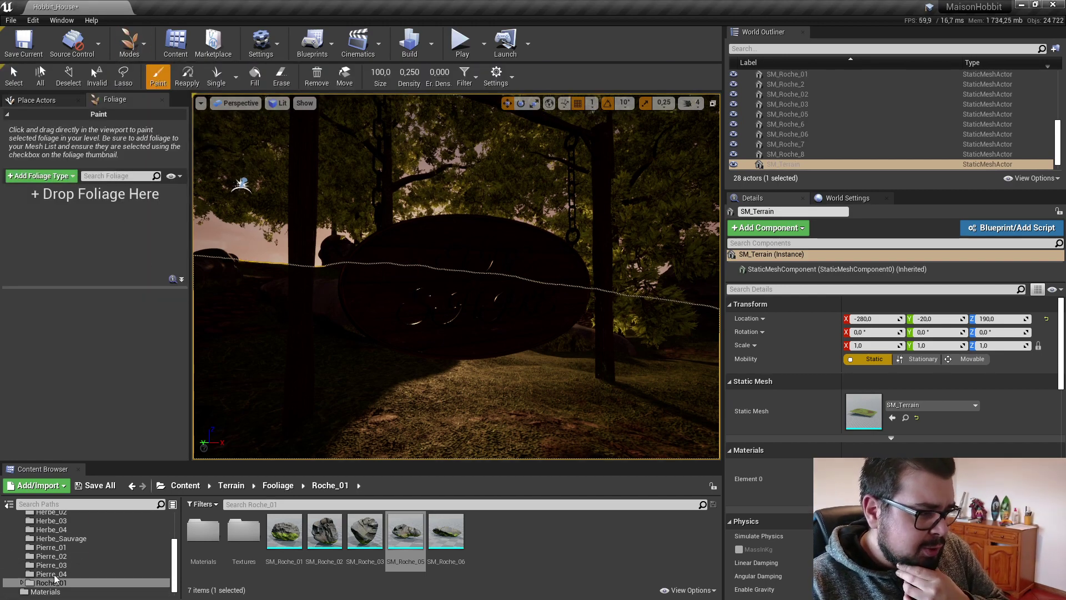
Step: Add the 27 flower and leaf-plant meshes from the Fleurs folder, through SM_PlanteFeuille_09, to the foliage types
{"action": "left_click", "coordinate": [70, 548]}
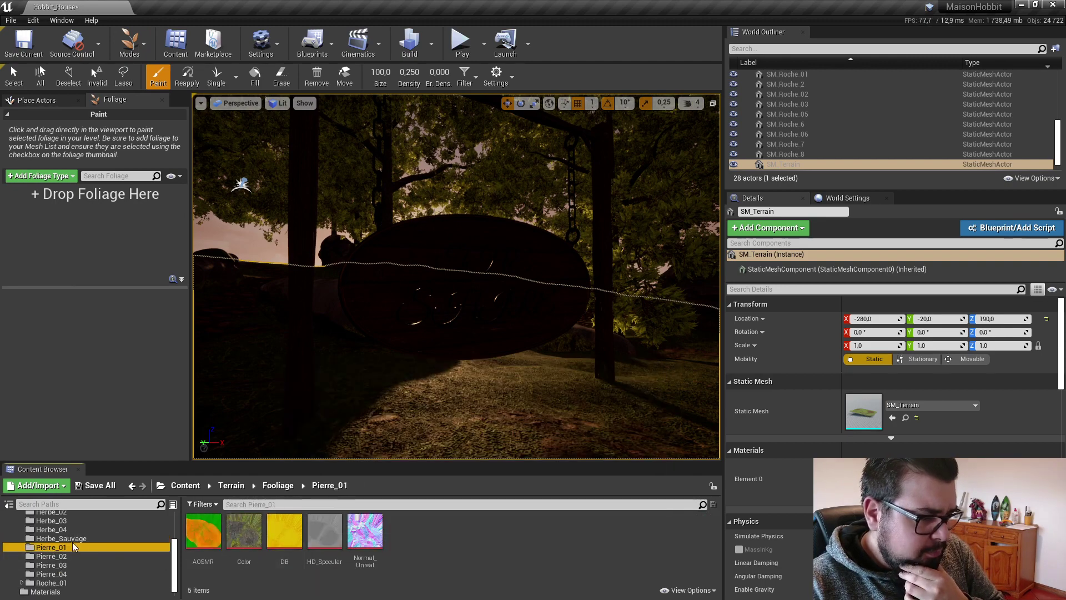
{"action": "scroll", "coordinate": [65, 534], "scroll_direction": "up", "scroll_amount": 3}
{"action": "left_click", "coordinate": [55, 530]}
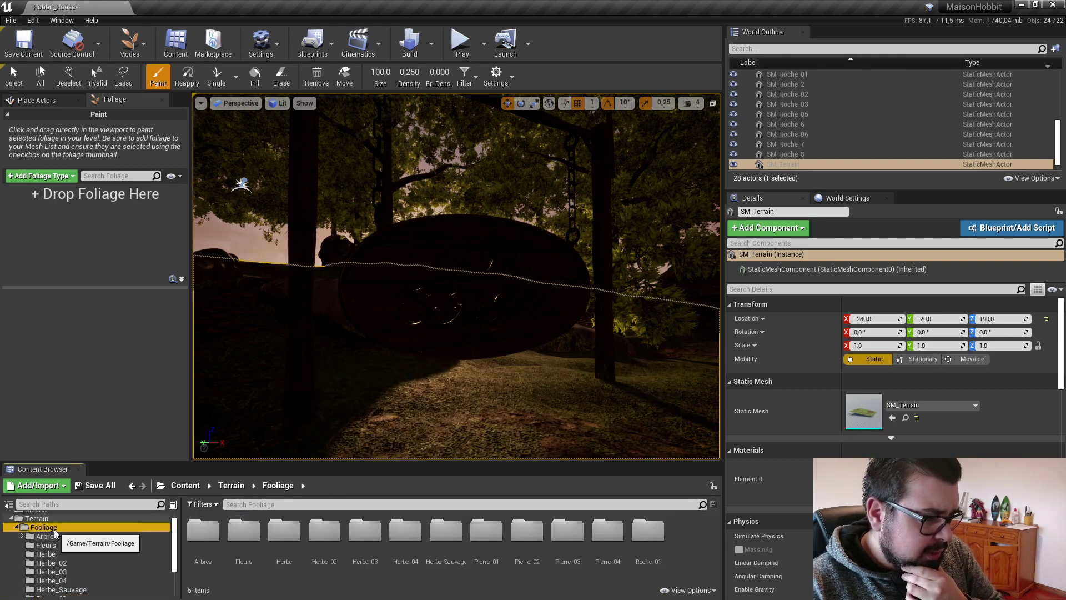
{"action": "double_click", "coordinate": [242, 531]}
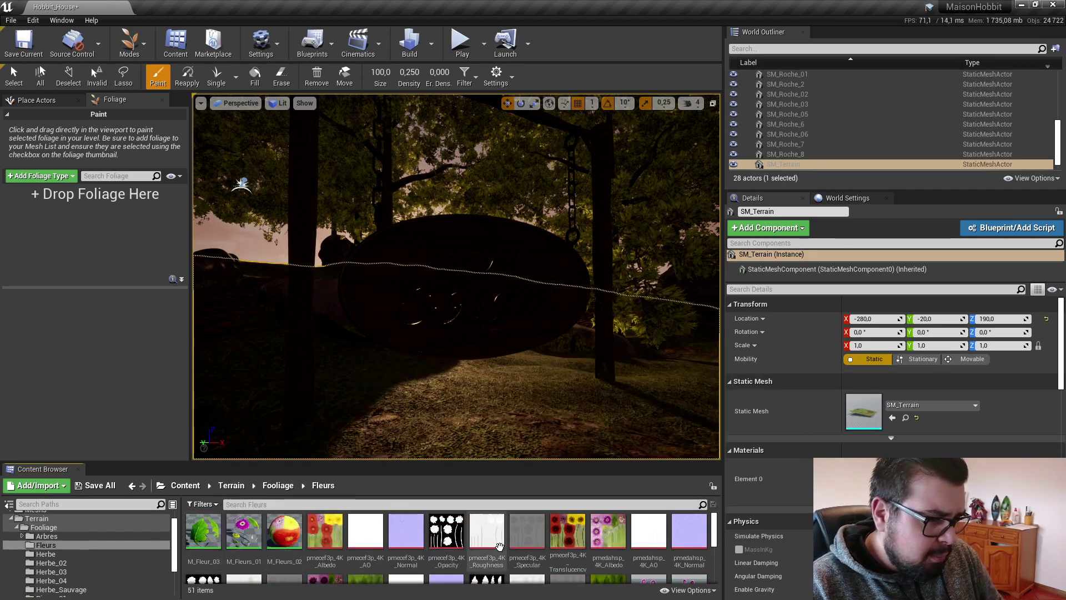
{"action": "scroll", "coordinate": [527, 543], "scroll_direction": "down", "scroll_amount": 2}
{"action": "scroll", "coordinate": [529, 544], "scroll_direction": "down", "scroll_amount": 4}
{"action": "scroll", "coordinate": [528, 547], "scroll_direction": "up", "scroll_amount": 4}
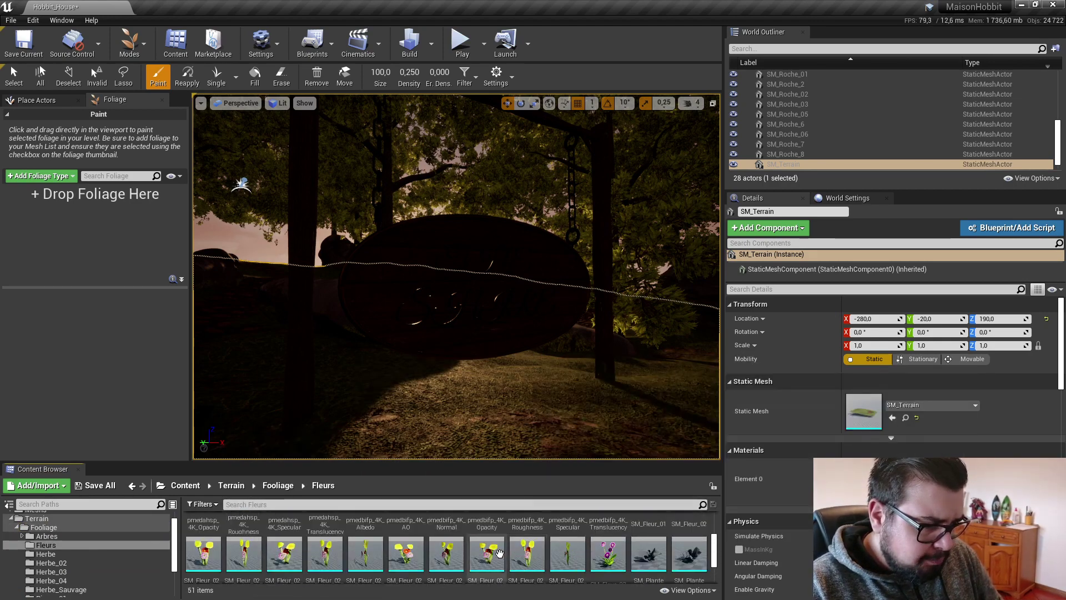
{"action": "left_click", "coordinate": [657, 545]}
{"action": "scroll", "coordinate": [657, 547], "scroll_direction": "down", "scroll_amount": 3}
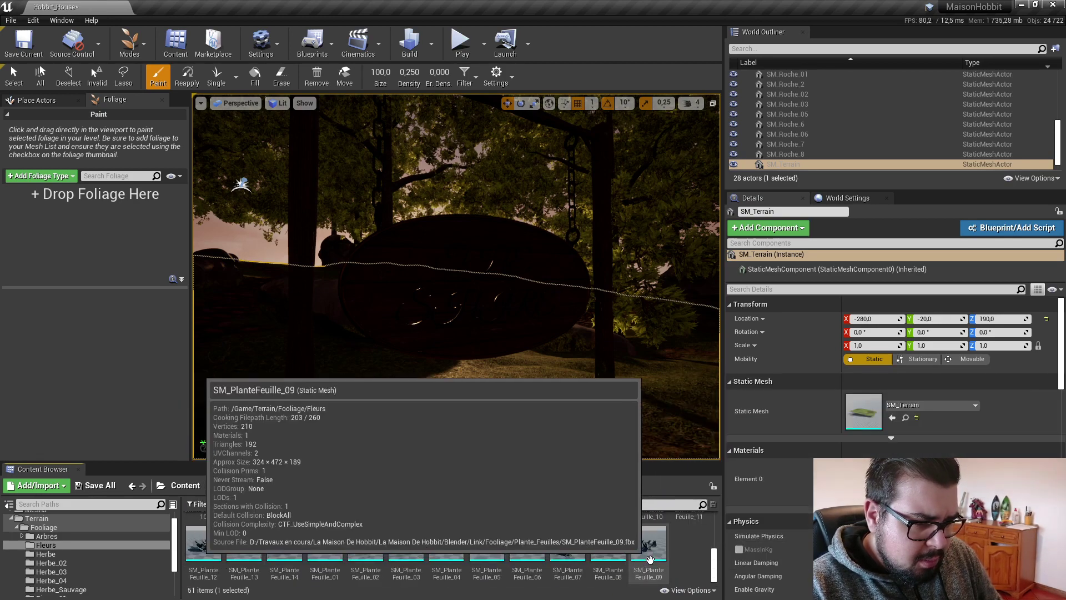
{"action": "left_click", "coordinate": [649, 560], "text": "shift"}
{"action": "mouse_move", "coordinate": [99, 245]}
{"action": "left_mouse_down"}
{"action": "mouse_move", "coordinate": [89, 225]}
{"action": "mouse_move", "coordinate": [97, 243]}
{"action": "left_mouse_up"}
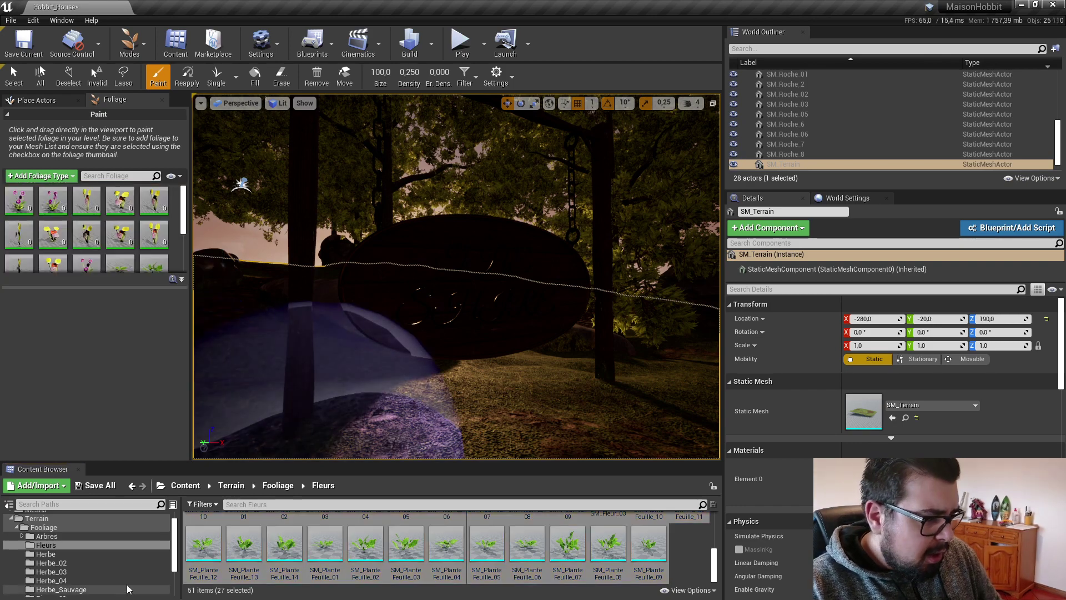
Step: Add the 27 SM_Herbe grass meshes from the Herbe folder to the foliage types
{"action": "left_click", "coordinate": [61, 554]}
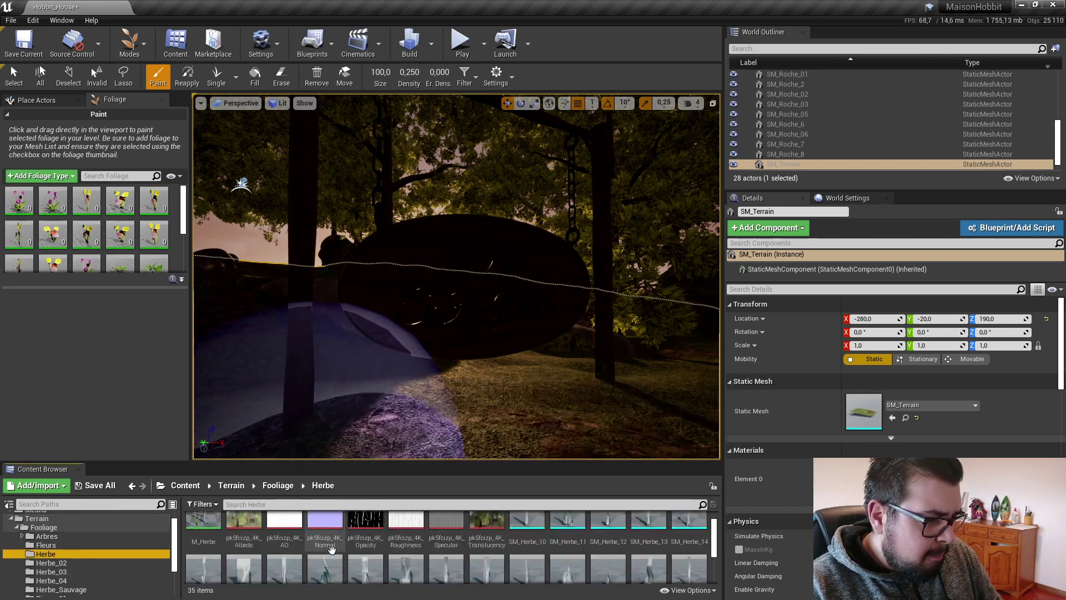
{"action": "left_click", "coordinate": [528, 532]}
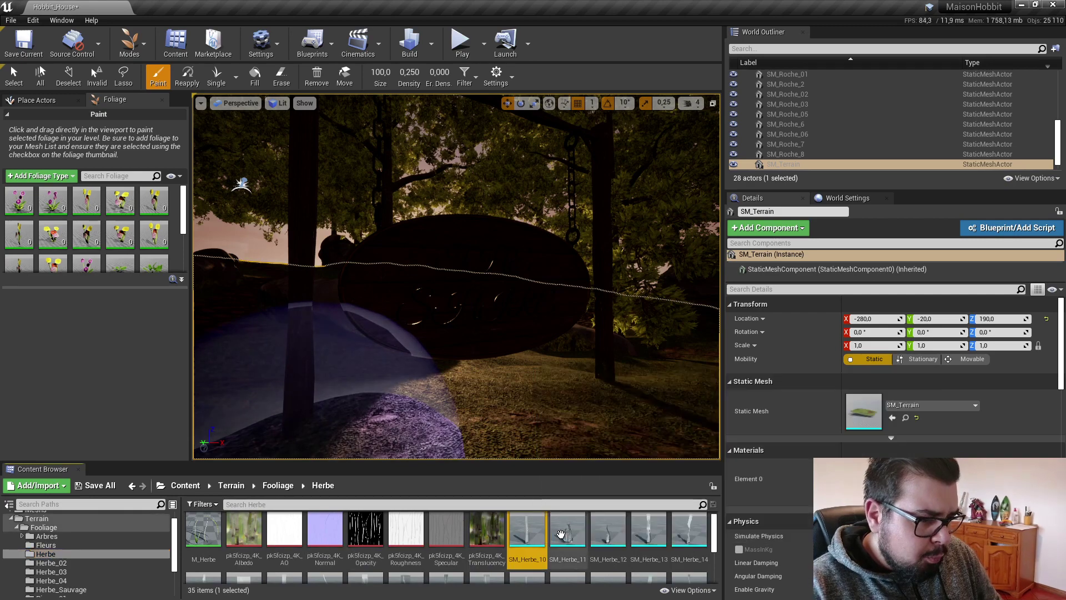
{"action": "scroll", "coordinate": [561, 534], "scroll_direction": "down", "scroll_amount": 1}
{"action": "scroll", "coordinate": [561, 534], "scroll_direction": "down", "scroll_amount": 3}
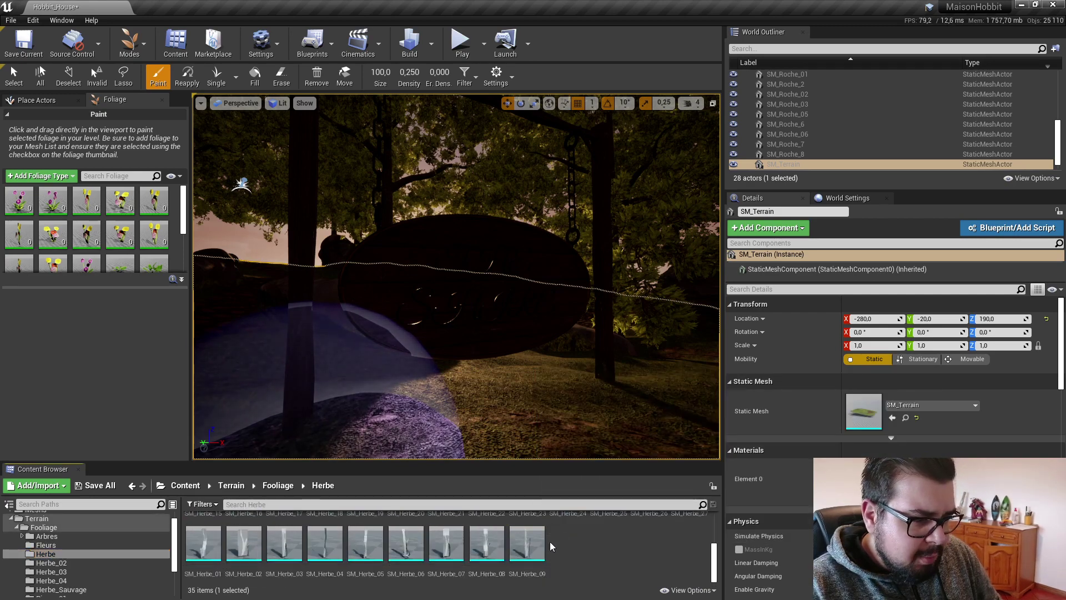
{"action": "left_click", "coordinate": [527, 543], "text": "shift"}
{"action": "left_click_drag", "start_coordinate": [81, 238], "coordinate": [83, 238]}
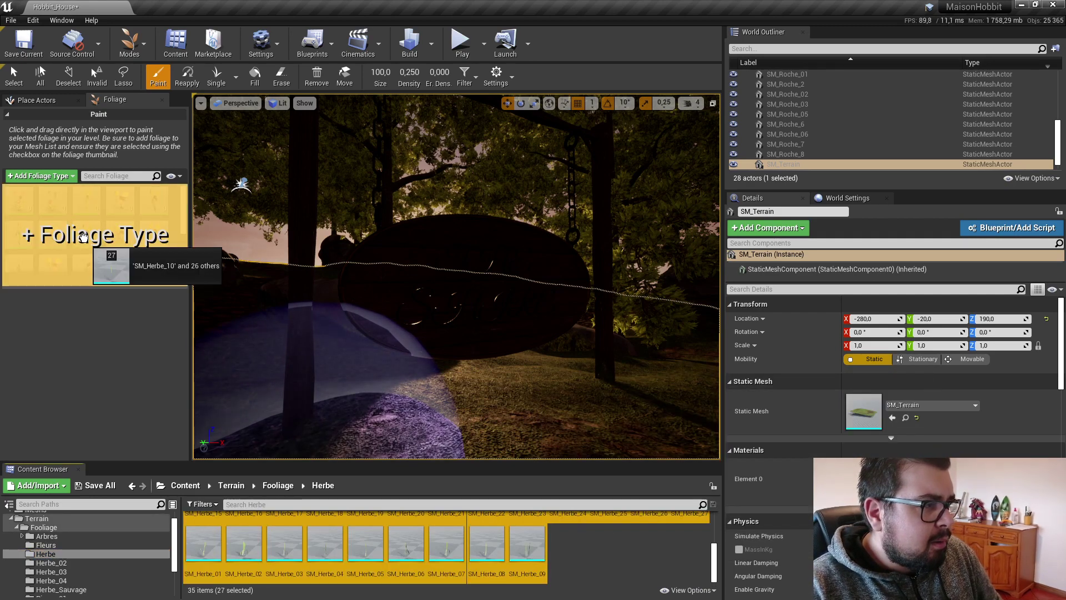
{"action": "left_click_drag", "start_coordinate": [179, 386], "coordinate": [177, 389]}
Step: Add the 20 SM_Herbe02 grass meshes from the Herbe_02 folder to the foliage types
{"action": "left_click", "coordinate": [51, 563]}
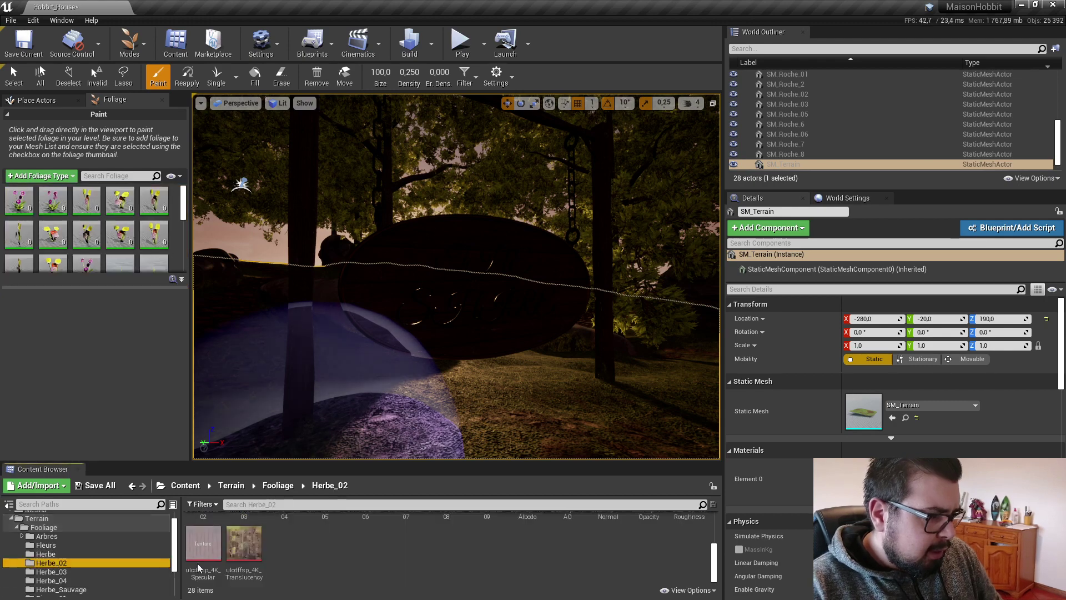
{"action": "scroll", "coordinate": [333, 556], "scroll_direction": "up", "scroll_amount": 3}
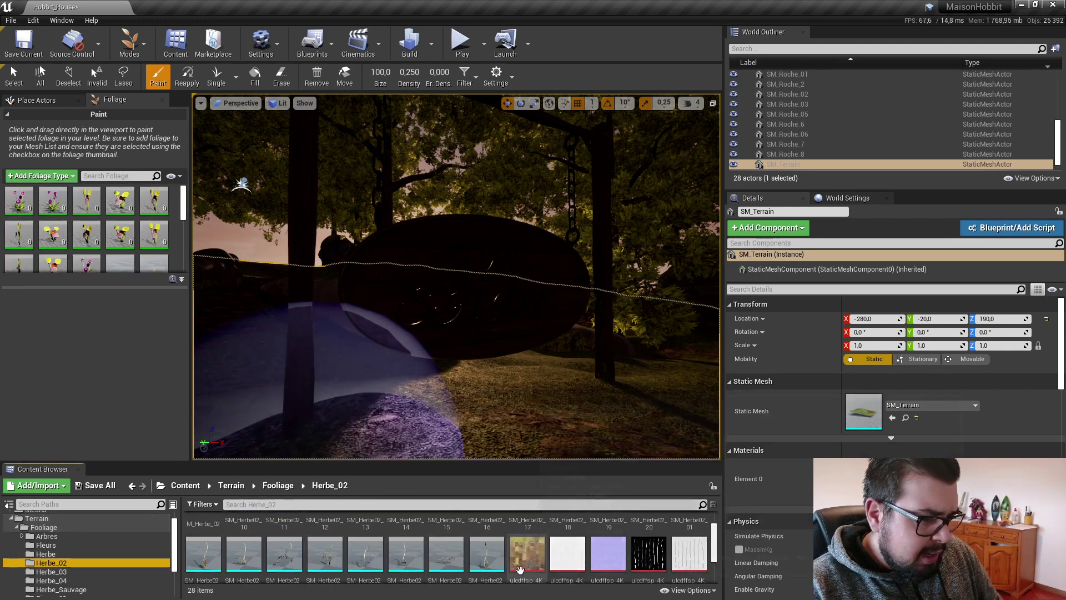
{"action": "left_click", "coordinate": [487, 555]}
{"action": "scroll", "coordinate": [550, 560], "scroll_direction": "up", "scroll_amount": 1}
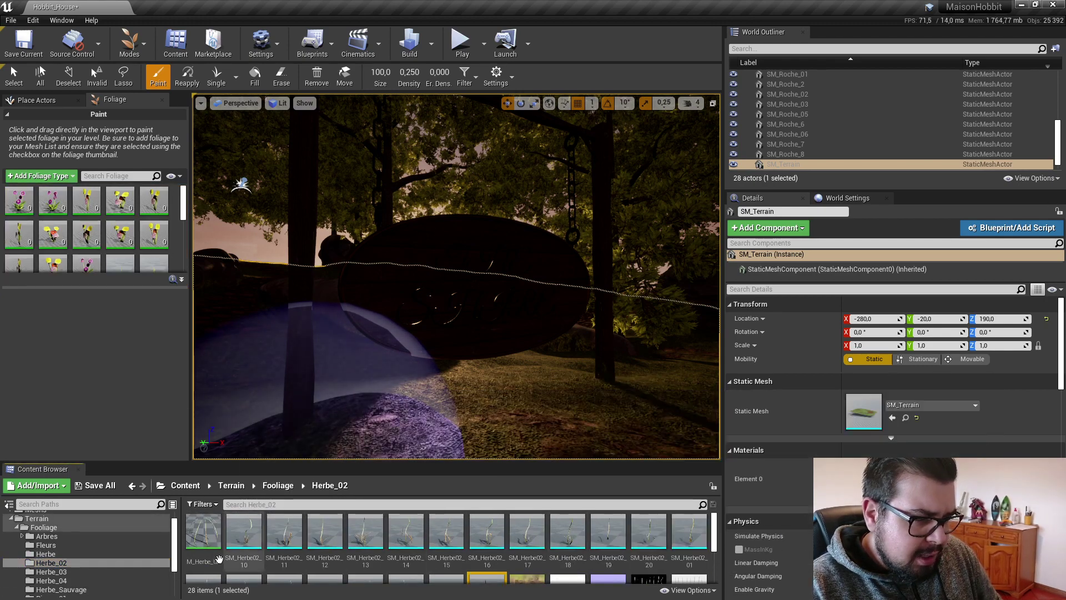
{"action": "left_click", "coordinate": [244, 532], "text": "shift"}
{"action": "left_click_drag", "start_coordinate": [79, 227], "coordinate": [79, 227]}
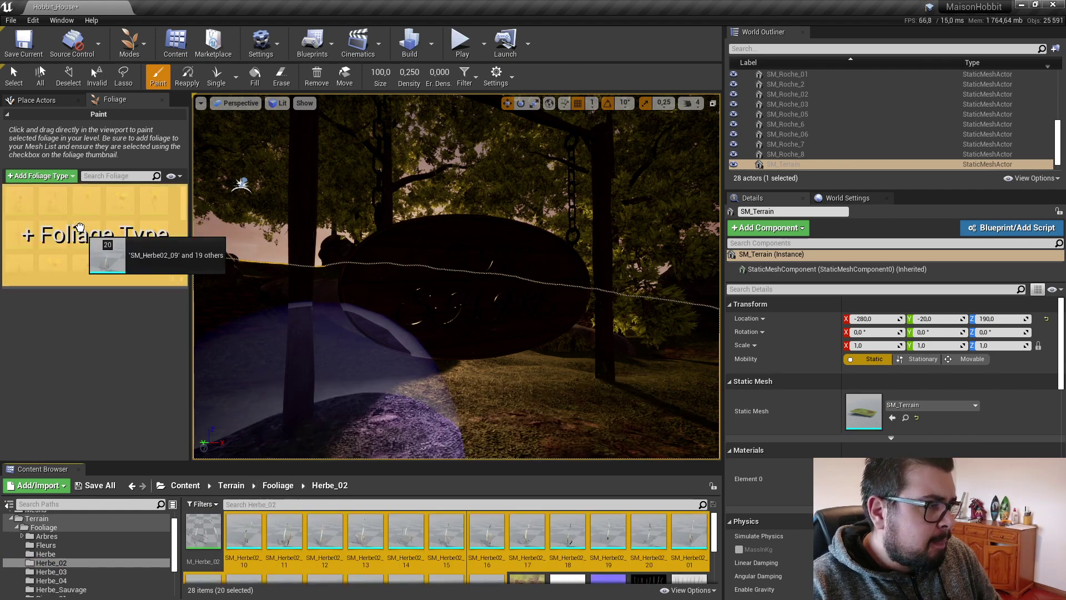
{"action": "left_click_drag", "start_coordinate": [117, 373], "coordinate": [94, 233]}
Step: Add the 10 SM_Herbe03 grass meshes from the Herbe_03 folder to the foliage types
{"action": "left_click", "coordinate": [51, 572]}
{"action": "left_click", "coordinate": [244, 532]}
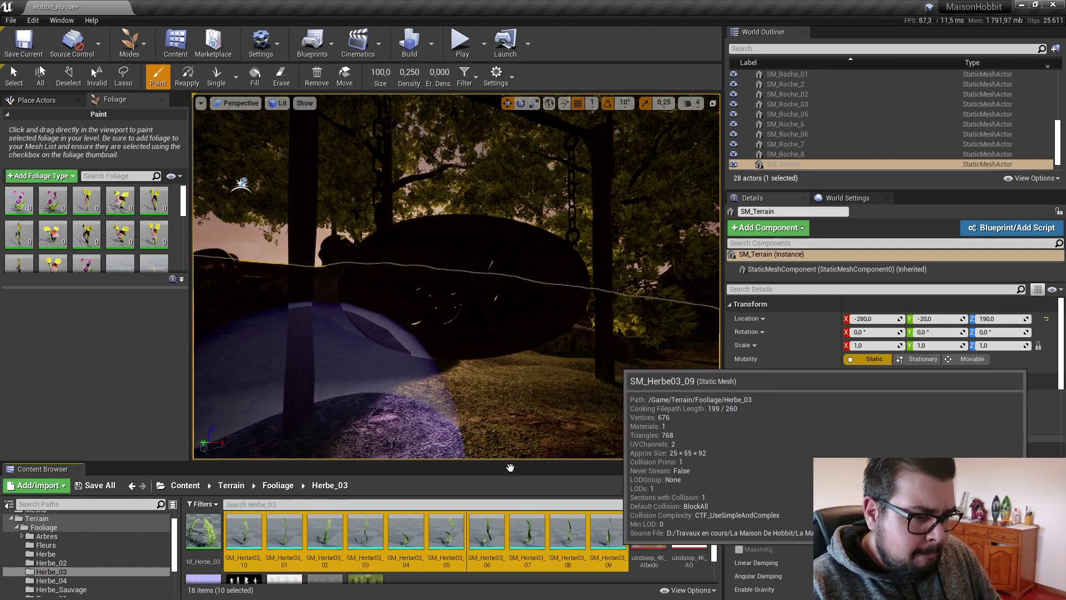
{"action": "left_click_drag", "start_coordinate": [615, 534], "coordinate": [186, 252]}
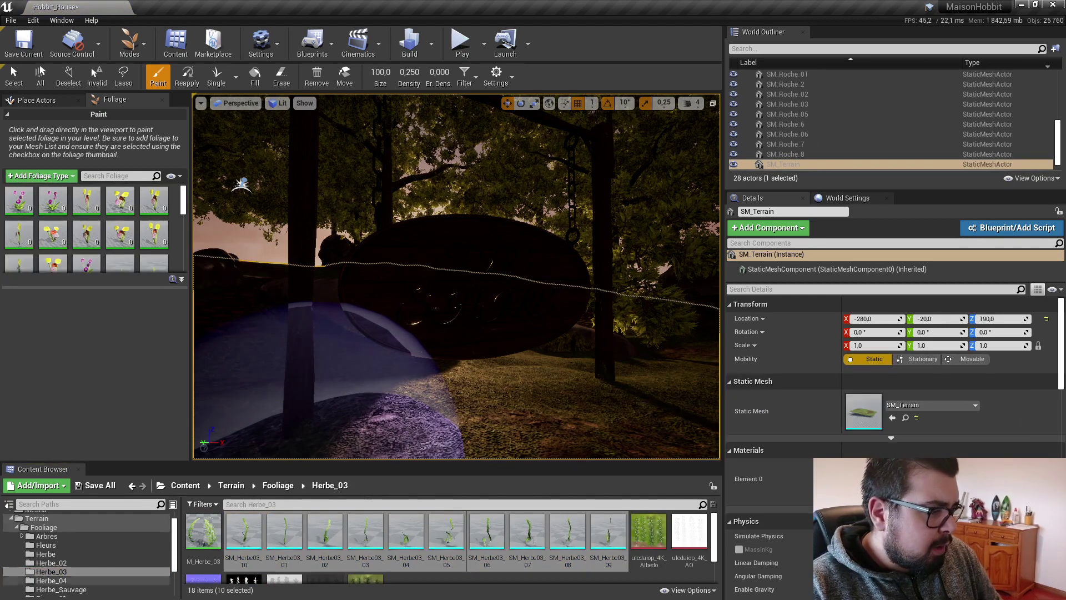
Step: Add the 10 SM_Herbe04 grass meshes from the Herbe_04 folder to the foliage types
{"action": "left_click", "coordinate": [51, 581]}
{"action": "left_click", "coordinate": [244, 531]}
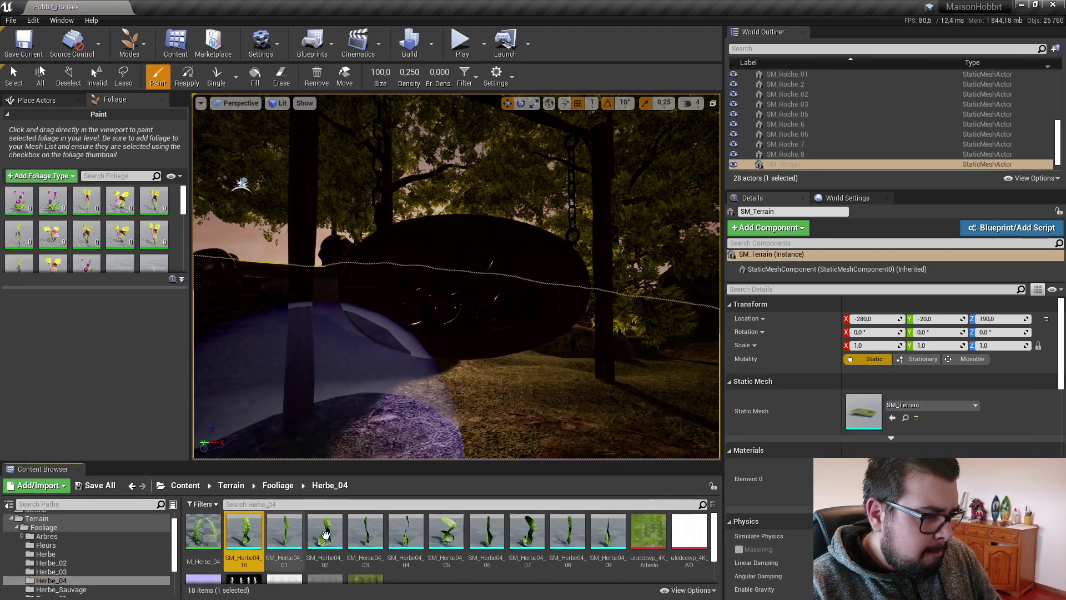
{"action": "left_click", "coordinate": [611, 532], "text": "shift"}
{"action": "left_click_drag", "start_coordinate": [611, 532], "coordinate": [72, 222]}
Step: Add the 20 SM_Herbe_Sauvage wild grass meshes from the Herbe_Sauvage folder to the foliage types
{"action": "scroll", "coordinate": [91, 558], "scroll_direction": "down", "scroll_amount": 1}
{"action": "left_click", "coordinate": [97, 570]}
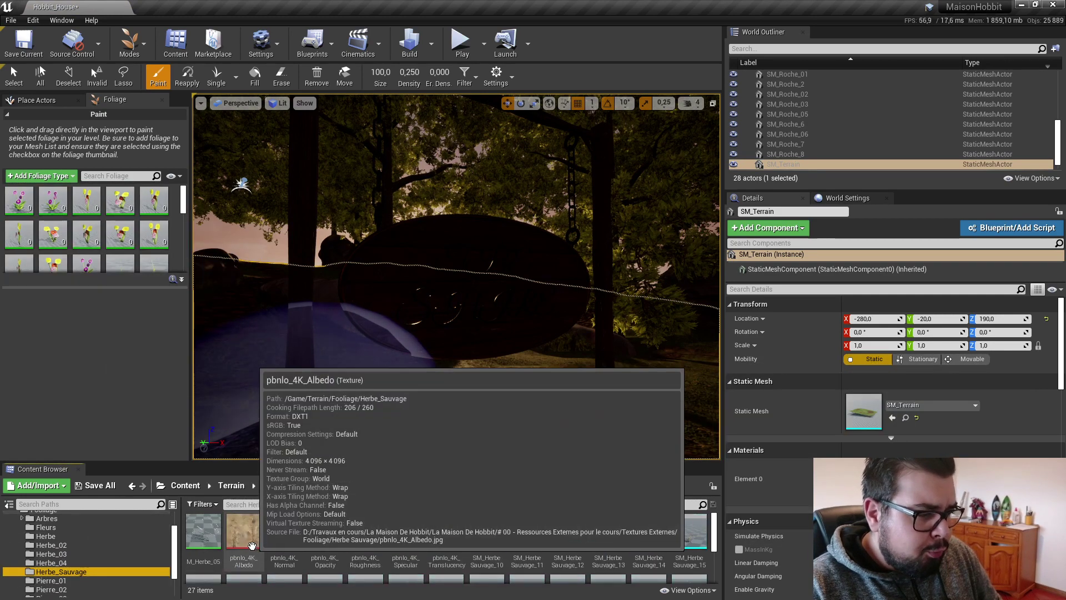
{"action": "left_click", "coordinate": [487, 531]}
{"action": "scroll", "coordinate": [548, 542], "scroll_direction": "down", "scroll_amount": 1}
{"action": "scroll", "coordinate": [542, 548], "scroll_direction": "down", "scroll_amount": 2}
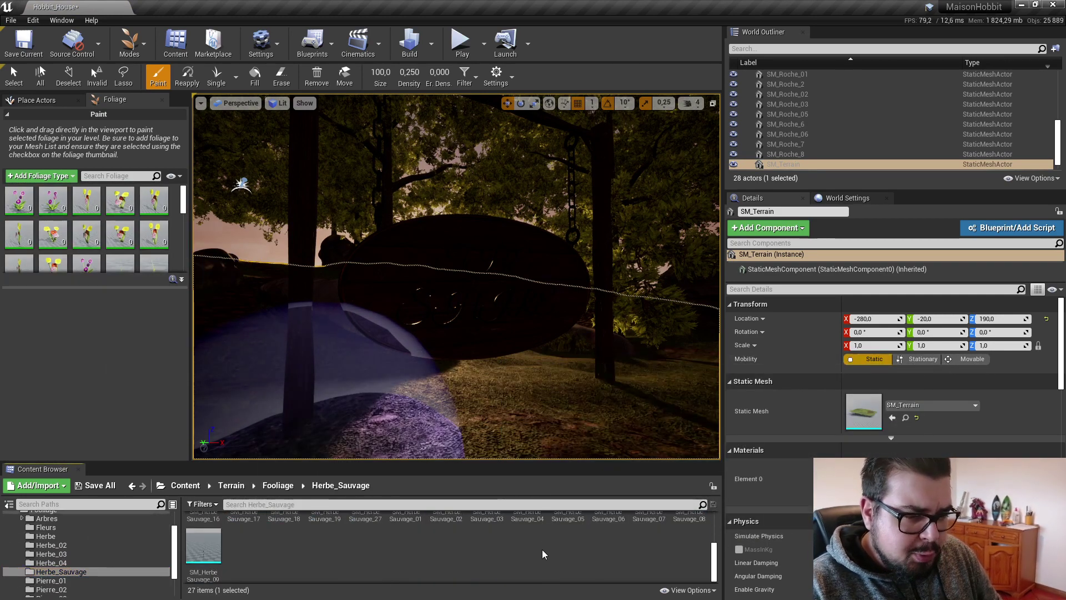
{"action": "left_click", "coordinate": [203, 550], "text": "shift"}
{"action": "left_click_drag", "start_coordinate": [203, 549], "coordinate": [106, 250]}
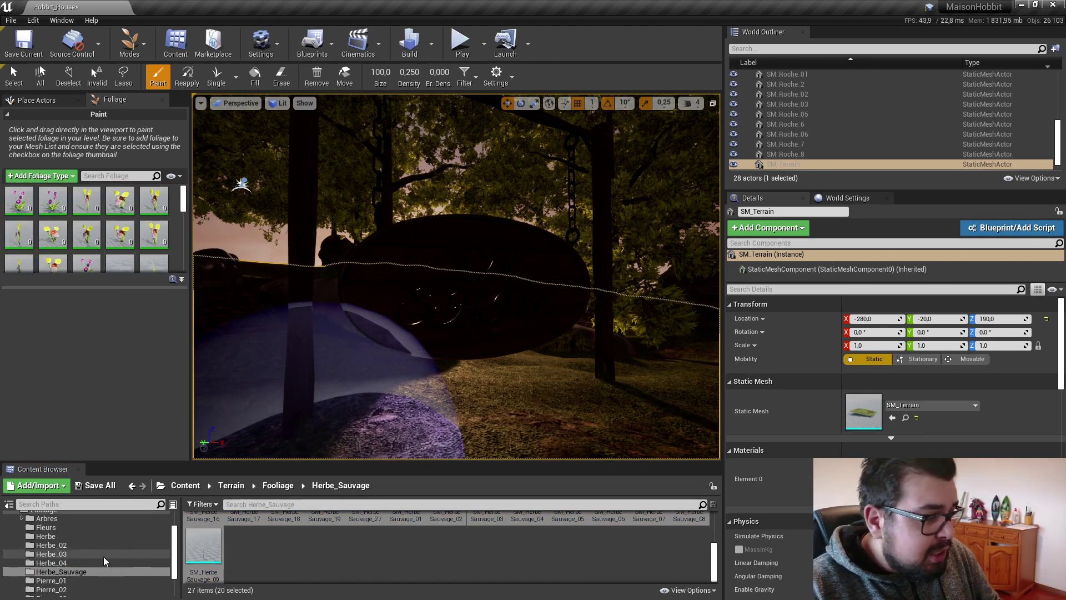
Step: Look for stone meshes in the Pierre_01, Meshs, Fleurs, Herbe and Herbe_02 folders
{"action": "scroll", "coordinate": [103, 557], "scroll_direction": "down", "scroll_amount": 1}
{"action": "left_click", "coordinate": [57, 563]}
{"action": "scroll", "coordinate": [94, 542], "scroll_direction": "down", "scroll_amount": 1}
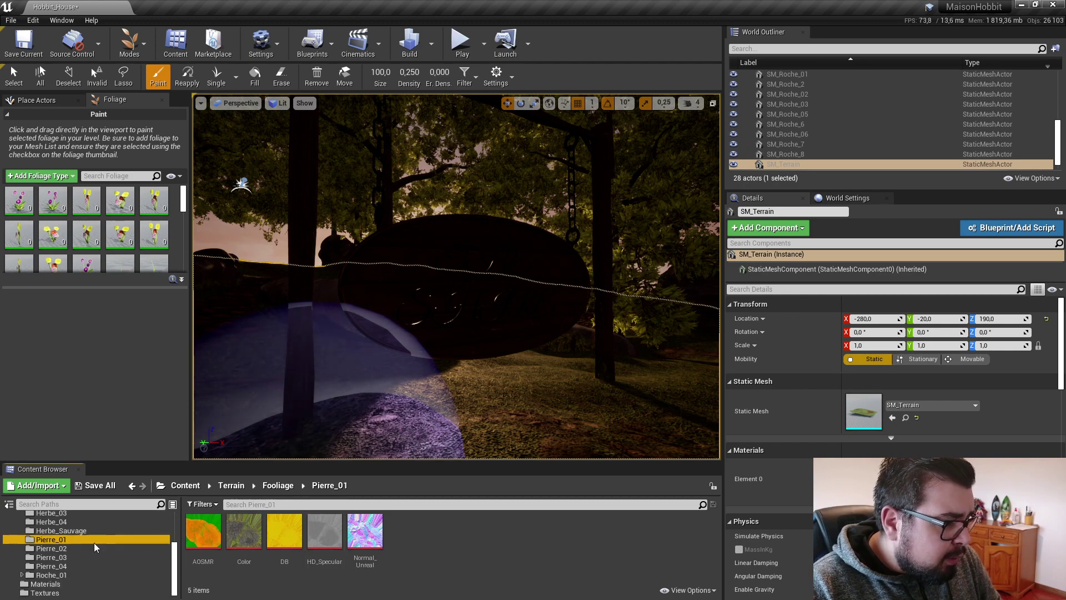
{"action": "scroll", "coordinate": [72, 553], "scroll_direction": "up", "scroll_amount": 4}
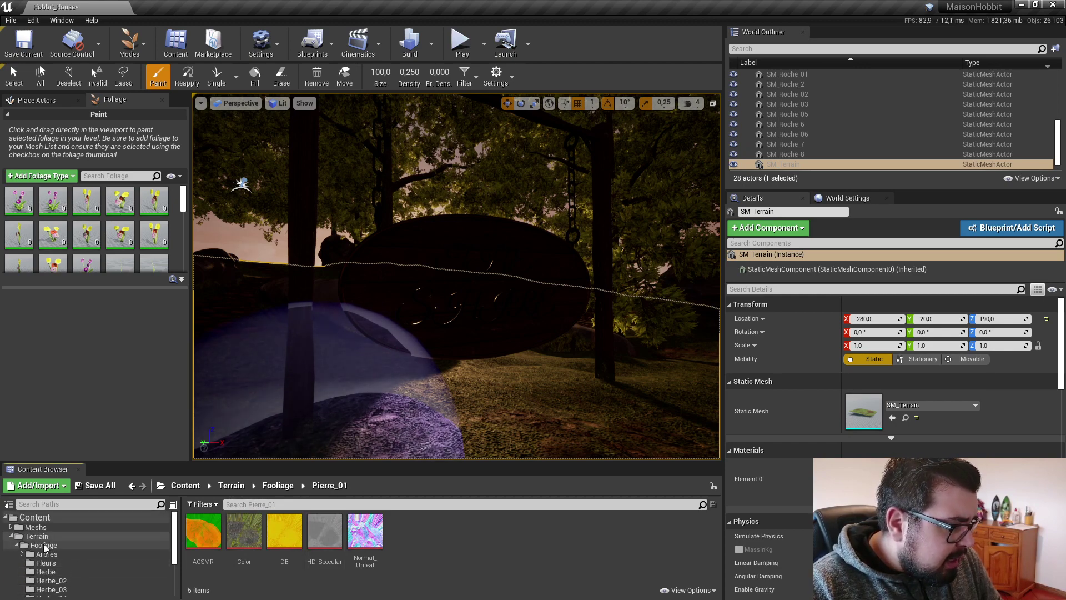
{"action": "left_click", "coordinate": [84, 545]}
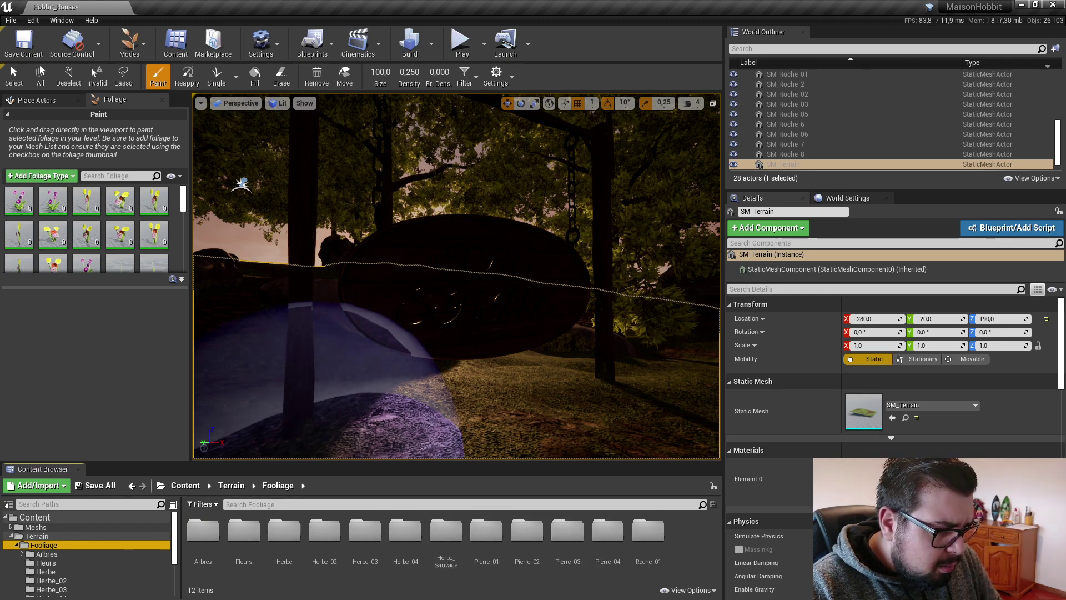
{"action": "left_click", "coordinate": [41, 530]}
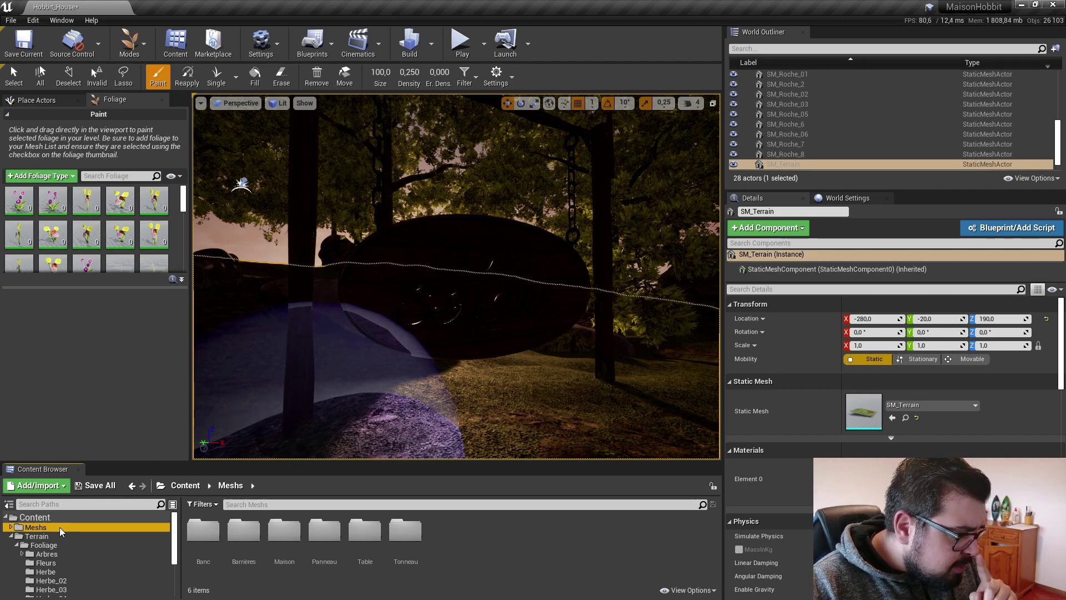
{"action": "left_click", "coordinate": [50, 545]}
{"action": "left_click", "coordinate": [52, 563]}
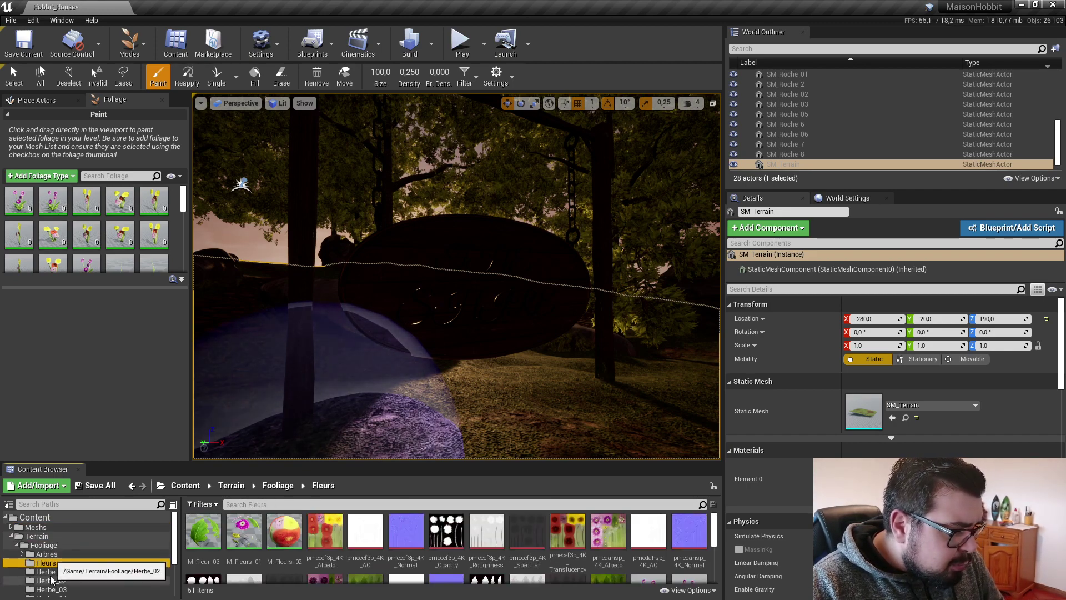
{"action": "scroll", "coordinate": [225, 553], "scroll_direction": "down", "scroll_amount": 3}
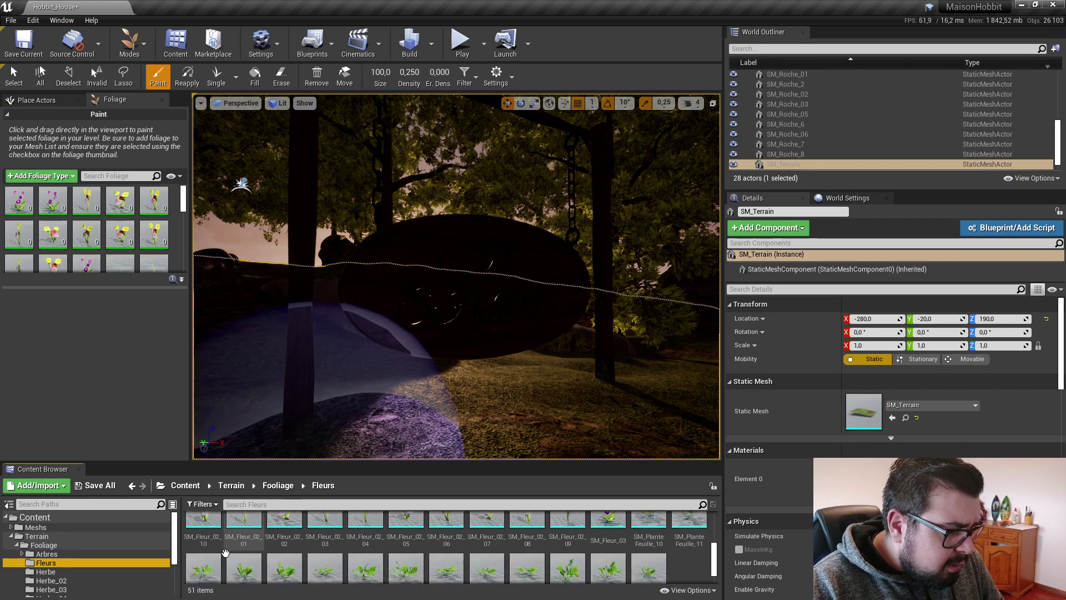
{"action": "left_click", "coordinate": [55, 573]}
{"action": "left_click", "coordinate": [56, 580]}
{"action": "scroll", "coordinate": [62, 578], "scroll_direction": "down", "scroll_amount": 2}
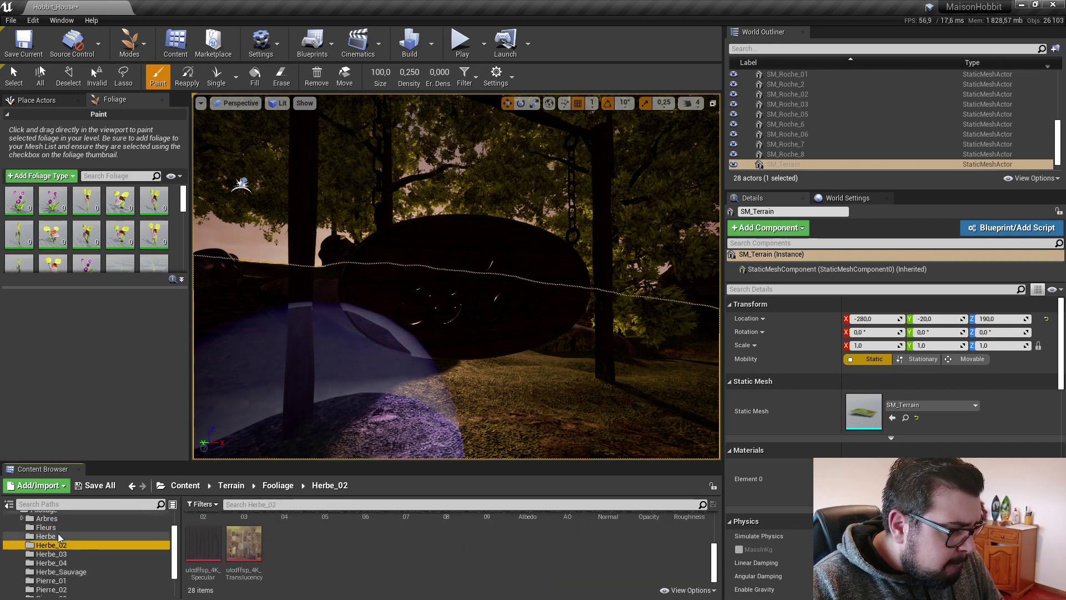
Step: Check the contents of each stone folder under Fooliage, from Pierre_01 through Pierre_04
{"action": "left_click", "coordinate": [48, 511]}
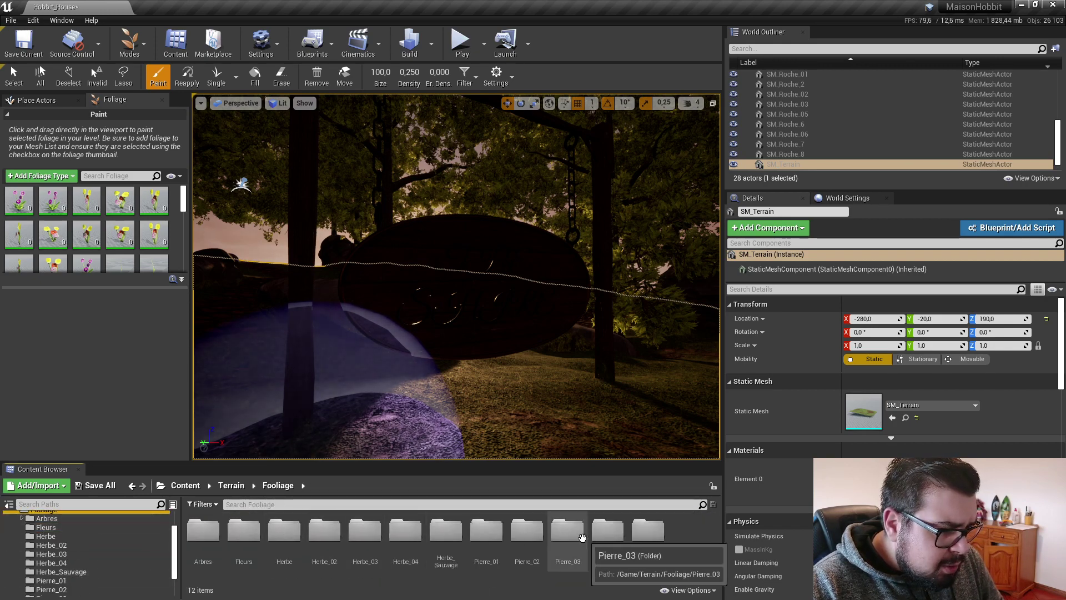
{"action": "double_click", "coordinate": [488, 532]}
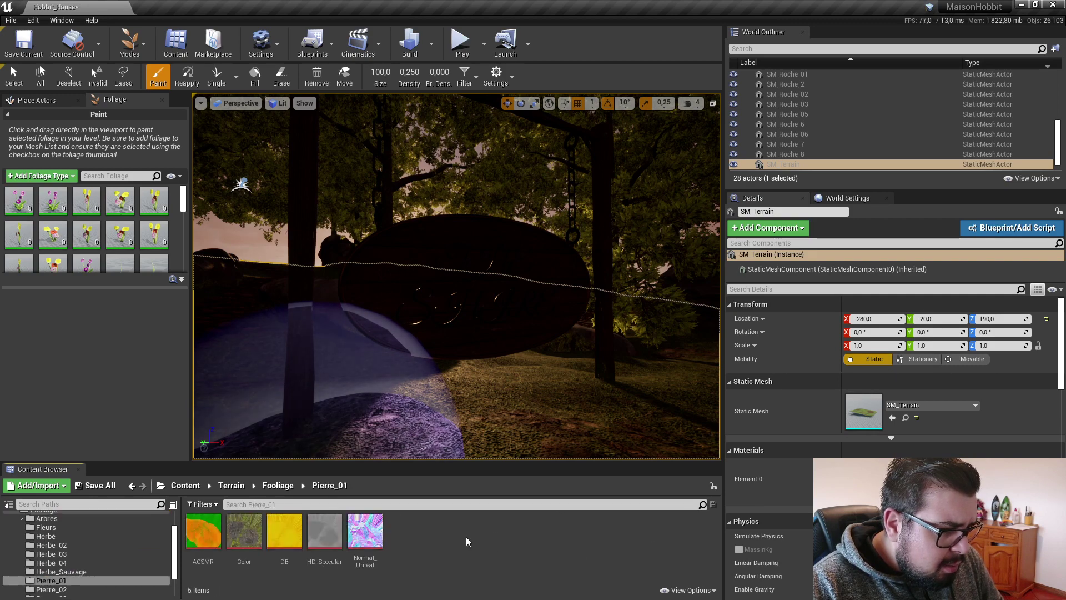
{"action": "left_click", "coordinate": [287, 487]}
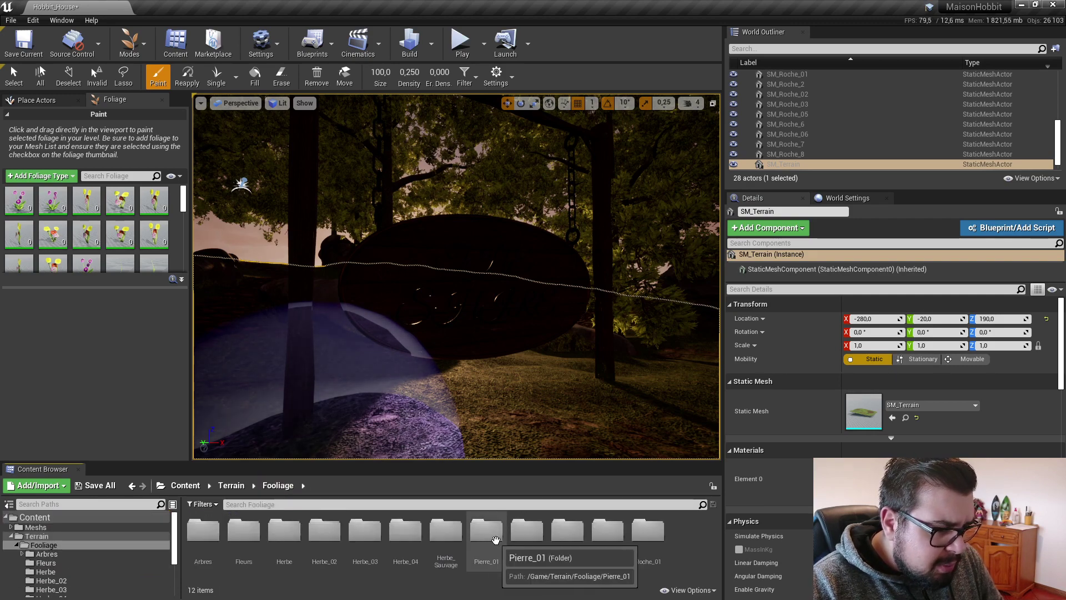
{"action": "double_click", "coordinate": [522, 532]}
{"action": "left_click", "coordinate": [285, 486]}
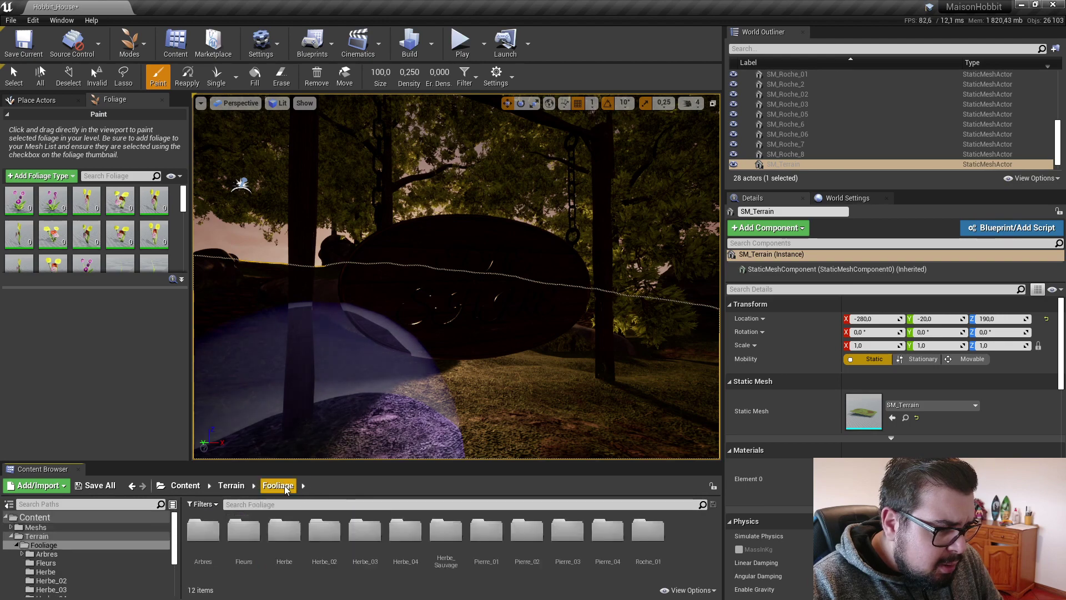
{"action": "double_click", "coordinate": [564, 533]}
{"action": "left_click", "coordinate": [294, 485]}
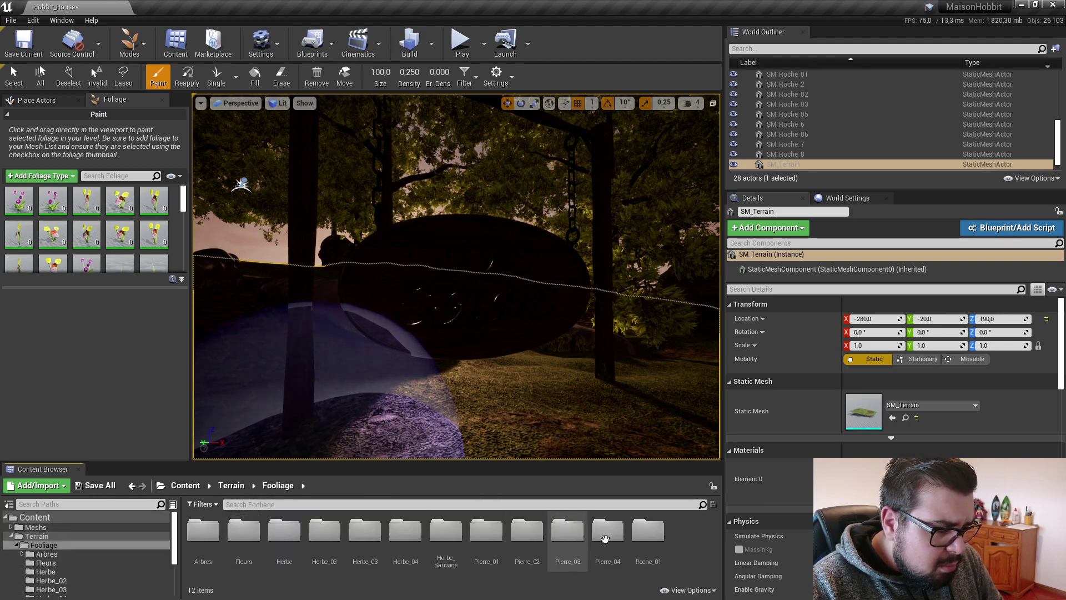
{"action": "double_click", "coordinate": [590, 535]}
{"action": "left_click", "coordinate": [292, 485]}
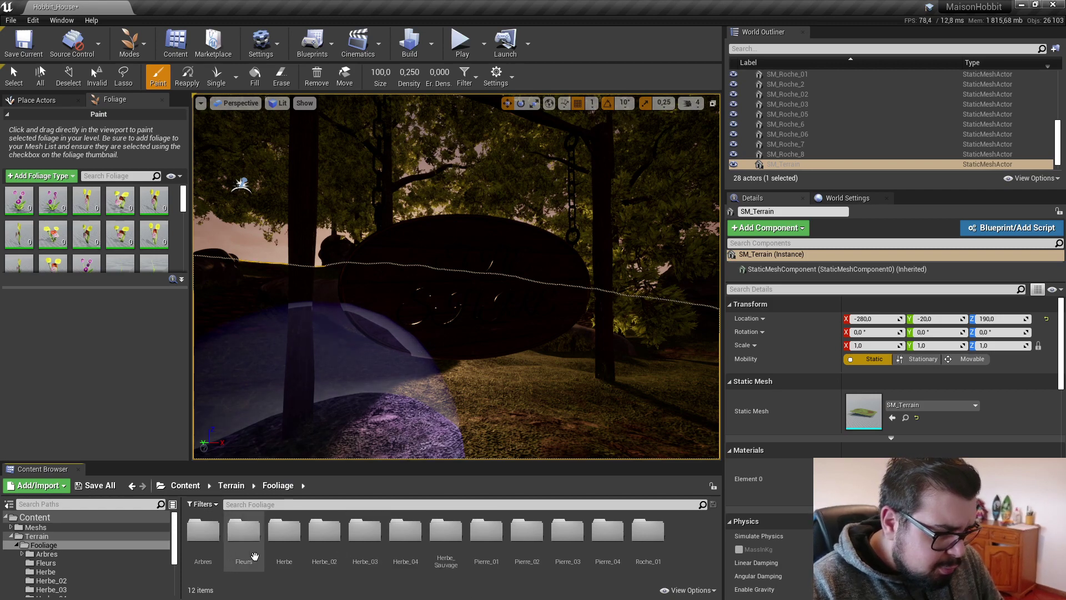
Step: Check the terrain's Materials, Textures, Arbres and Fooliage folders and the Terrain folder itself for stone meshes
{"action": "scroll", "coordinate": [105, 574], "scroll_direction": "down", "scroll_amount": 3}
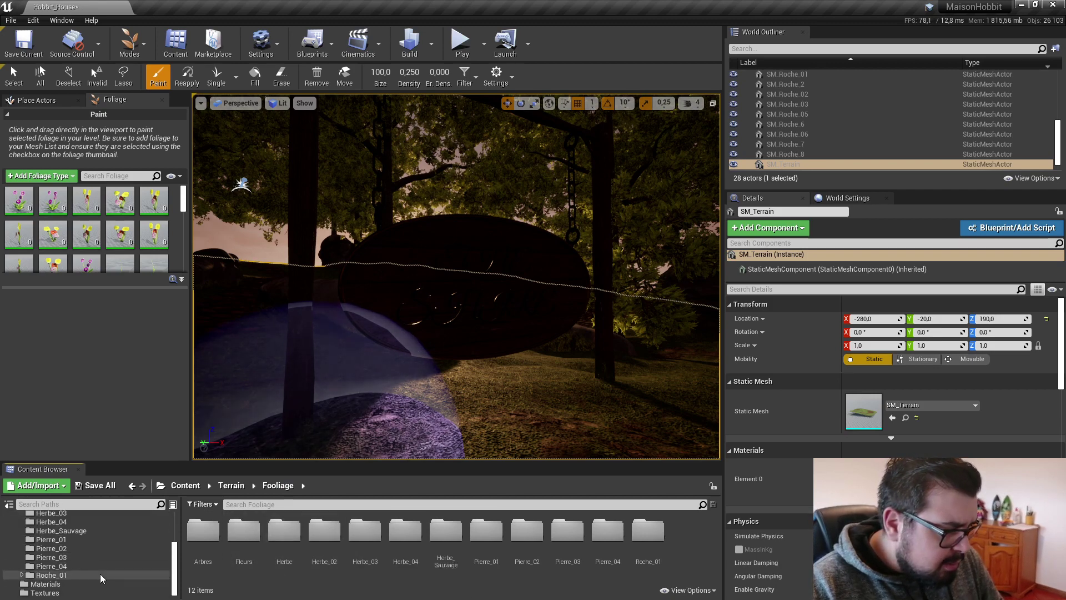
{"action": "left_click", "coordinate": [45, 583]}
{"action": "left_click", "coordinate": [48, 593]}
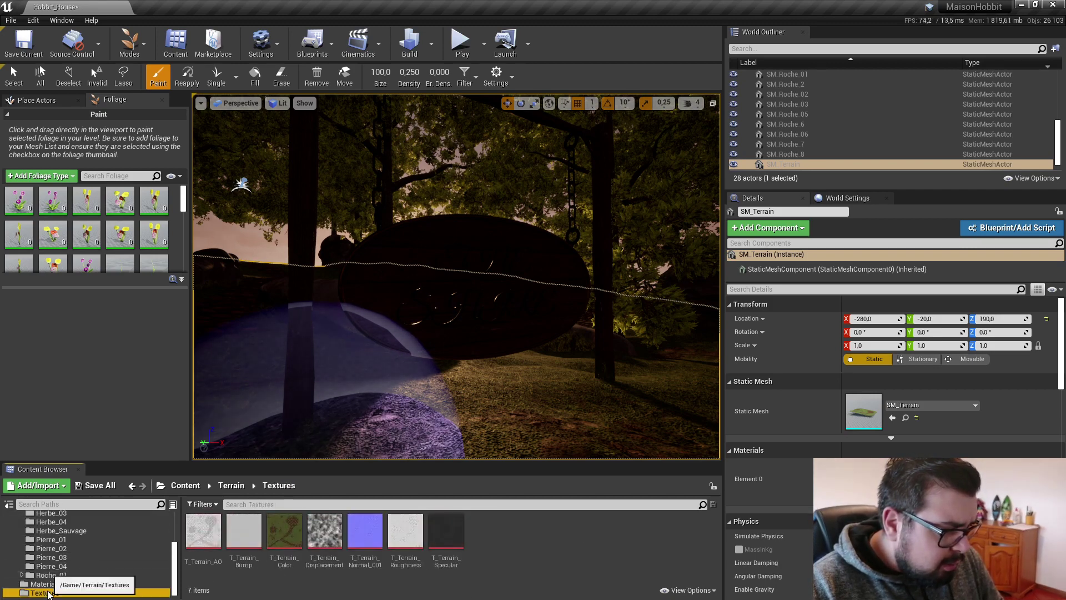
{"action": "scroll", "coordinate": [55, 555], "scroll_direction": "up", "scroll_amount": 2}
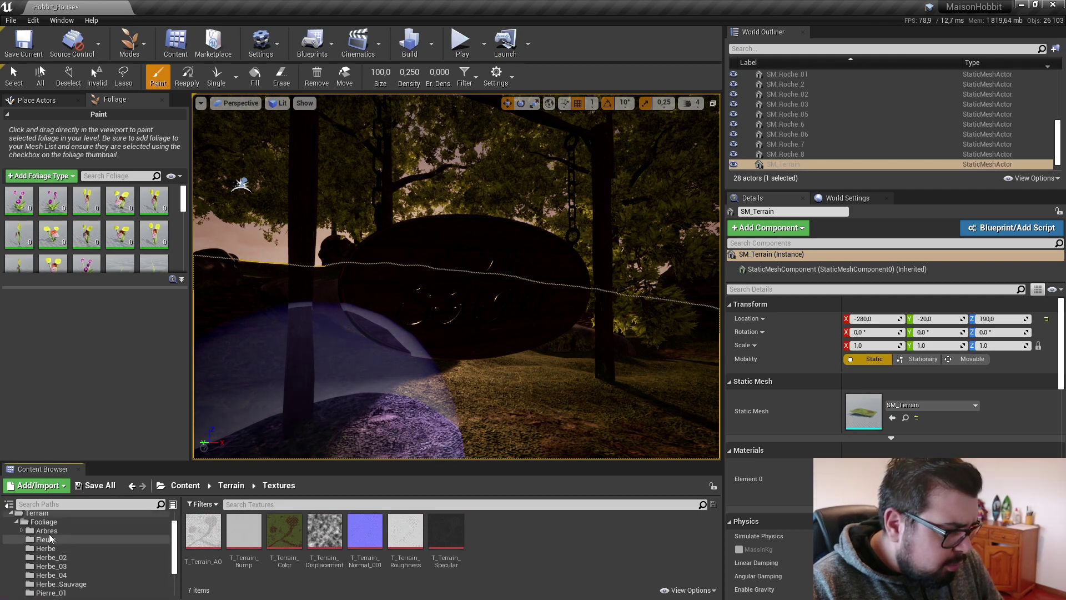
{"action": "left_click", "coordinate": [47, 532]}
{"action": "left_click", "coordinate": [50, 522]}
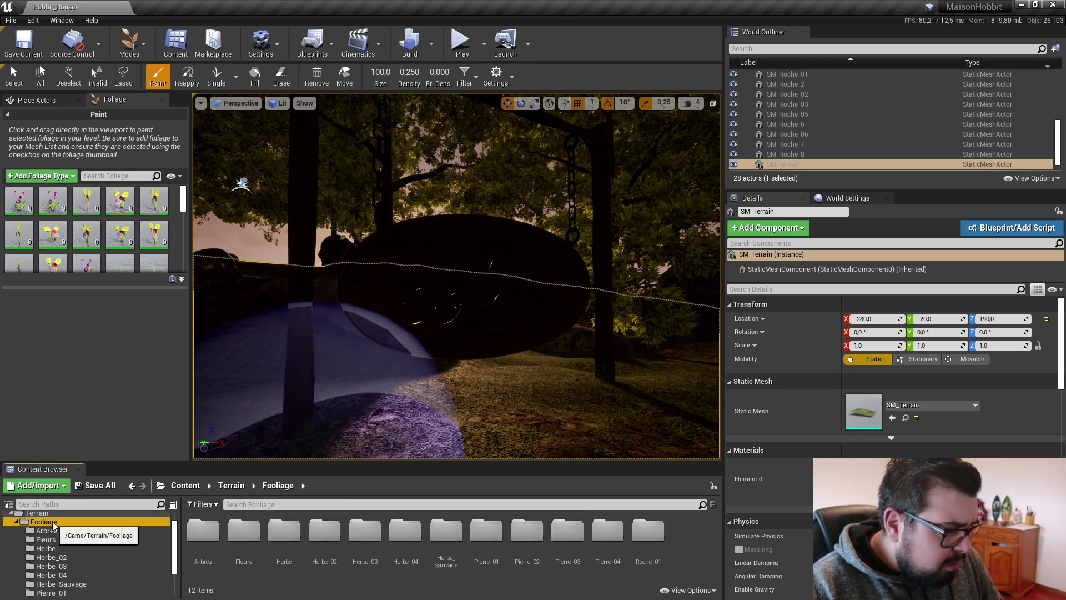
{"action": "scroll", "coordinate": [54, 524], "scroll_direction": "up", "scroll_amount": 1}
{"action": "left_click", "coordinate": [44, 537]}
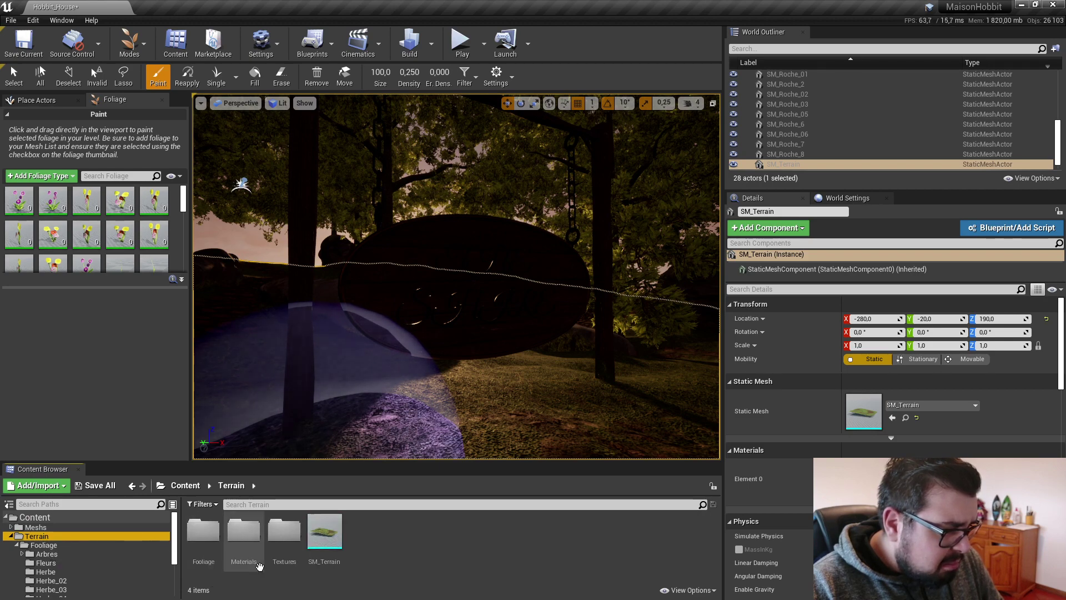
Step: Search for "pierre" in the Tonneau mesh folder and across the whole Content folder
{"action": "key", "text": "Up"}
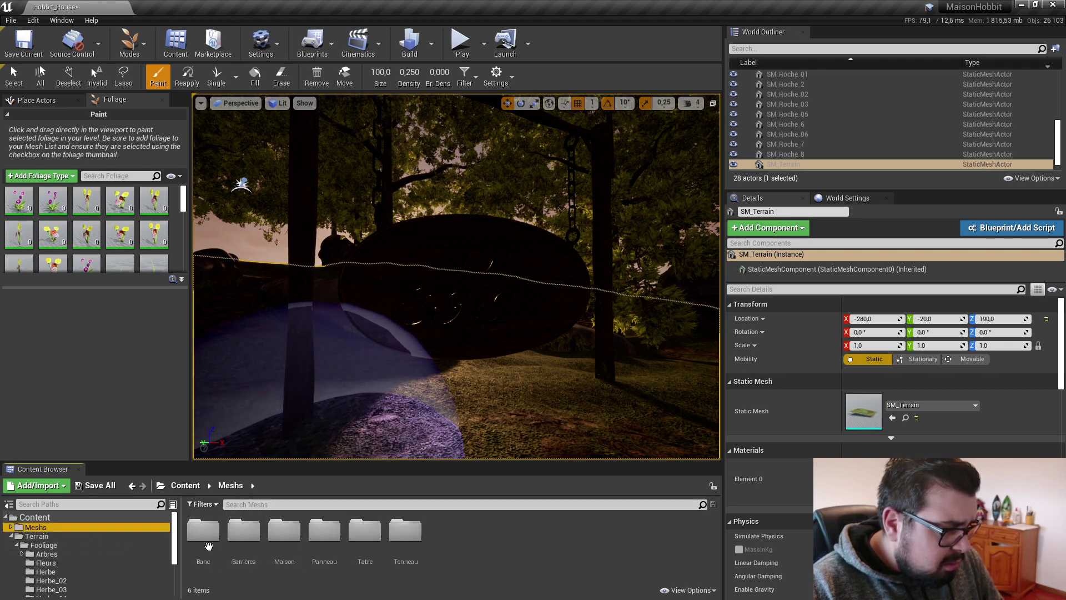
{"action": "double_click", "coordinate": [406, 533]}
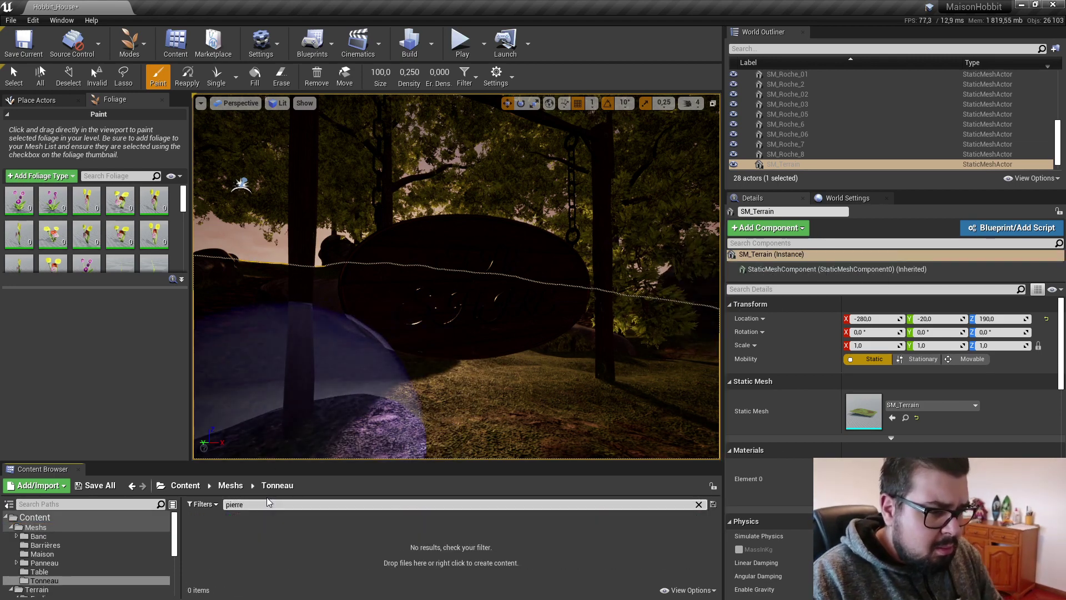
{"action": "left_click", "coordinate": [42, 521]}
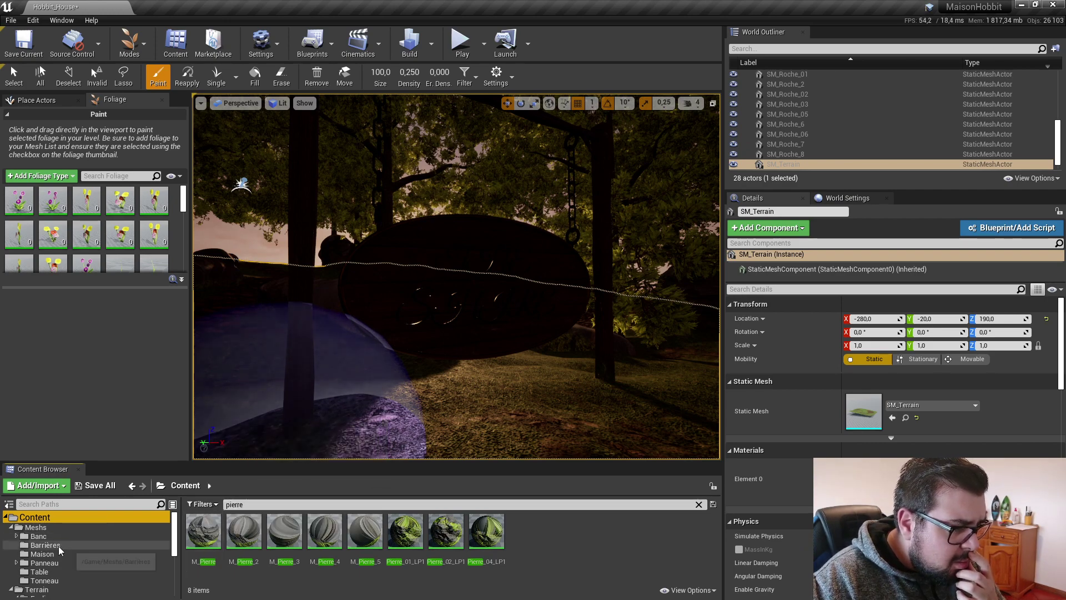
Step: Clear the "pierre" search and inspect the Pierre_02, Pierre_04 and Roche_01 folders for stone meshes
{"action": "scroll", "coordinate": [58, 545], "scroll_direction": "down", "scroll_amount": 6}
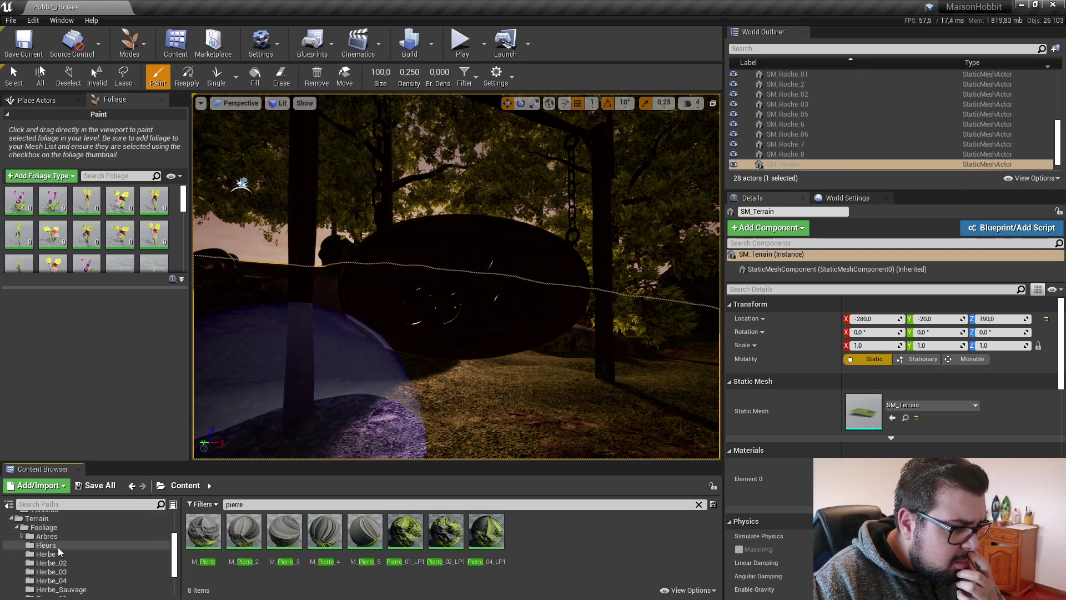
{"action": "left_click", "coordinate": [65, 549]}
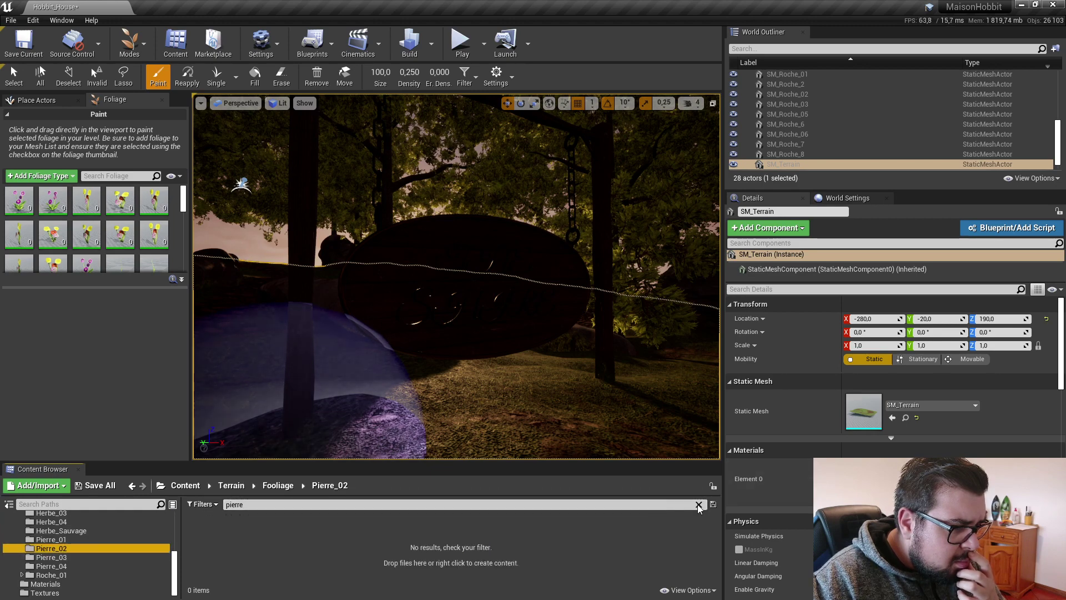
{"action": "left_click", "coordinate": [699, 504]}
{"action": "left_click", "coordinate": [51, 566]}
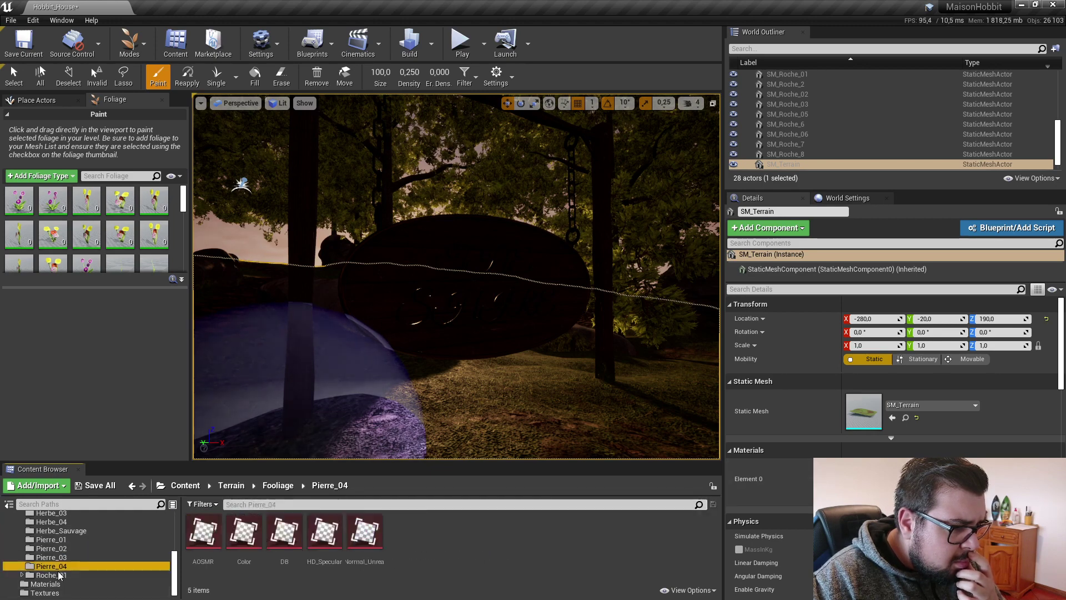
{"action": "left_click", "coordinate": [55, 576]}
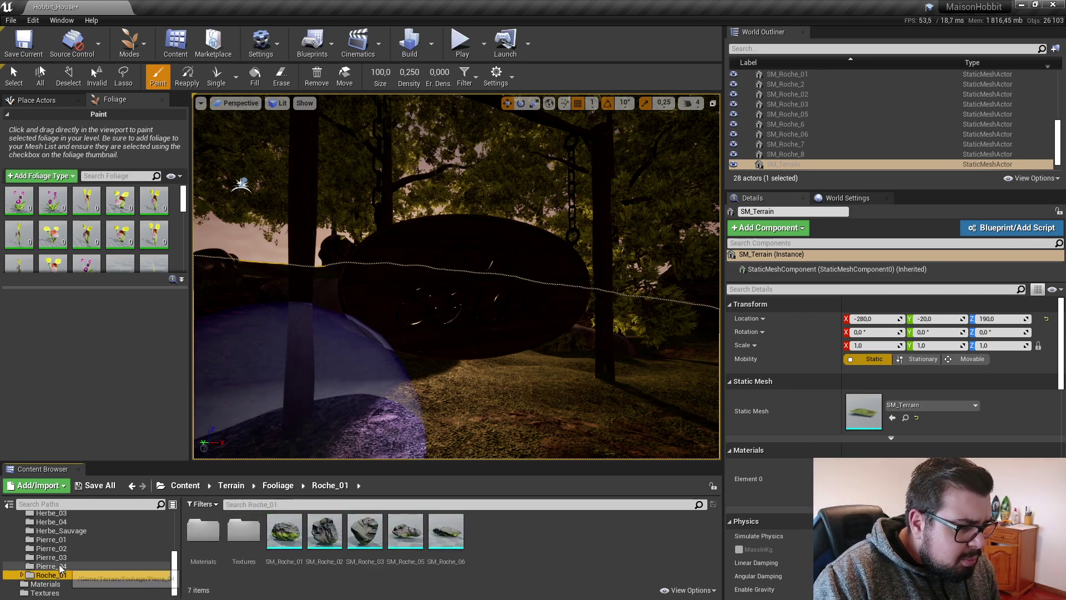
Step: Check the Pierre_01, Arbres and Fleurs folders for stone meshes
{"action": "left_click", "coordinate": [61, 540]}
{"action": "scroll", "coordinate": [63, 539], "scroll_direction": "up", "scroll_amount": 3}
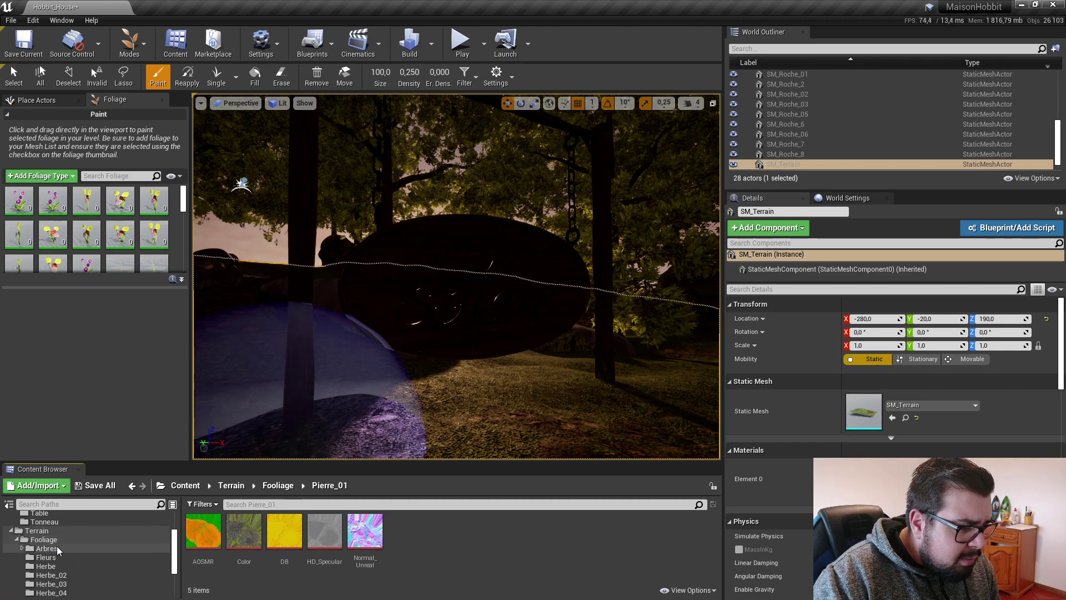
{"action": "left_click", "coordinate": [57, 547]}
{"action": "left_click", "coordinate": [56, 554]}
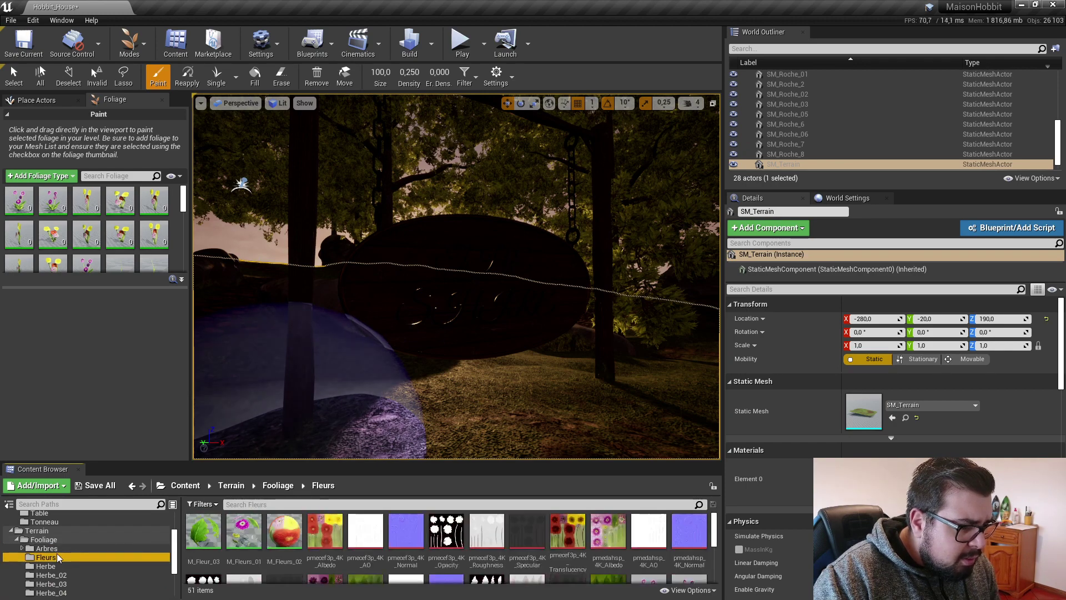
{"action": "scroll", "coordinate": [252, 557], "scroll_direction": "down", "scroll_amount": 1}
{"action": "scroll", "coordinate": [251, 558], "scroll_direction": "down", "scroll_amount": 5}
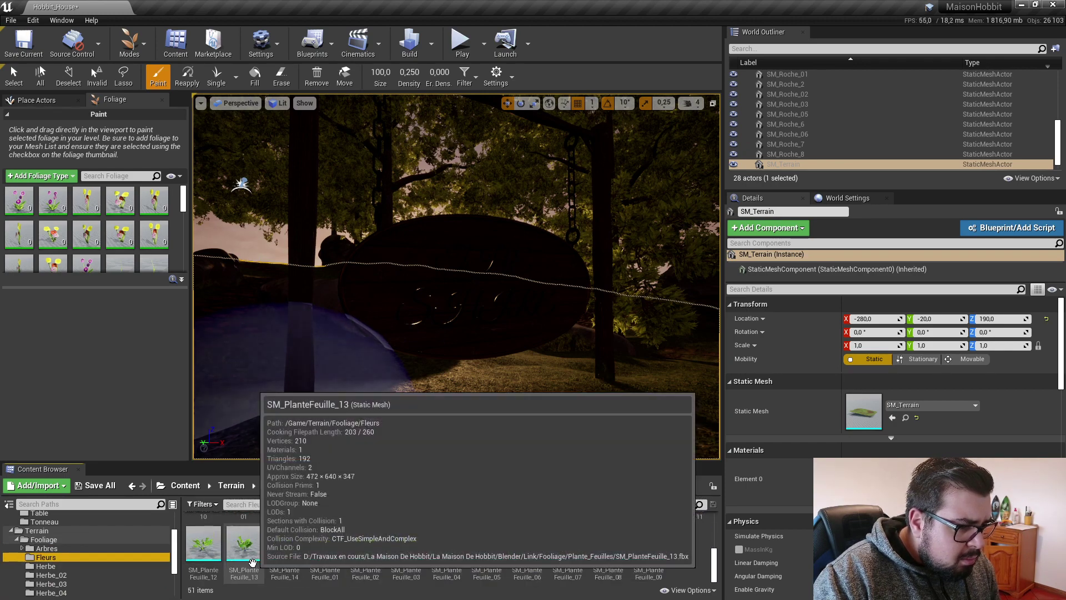
Step: Start an asset import into the Fooliage folder and browse to the ZBrush project's Export > Pierres source folder
{"action": "left_click", "coordinate": [44, 540]}
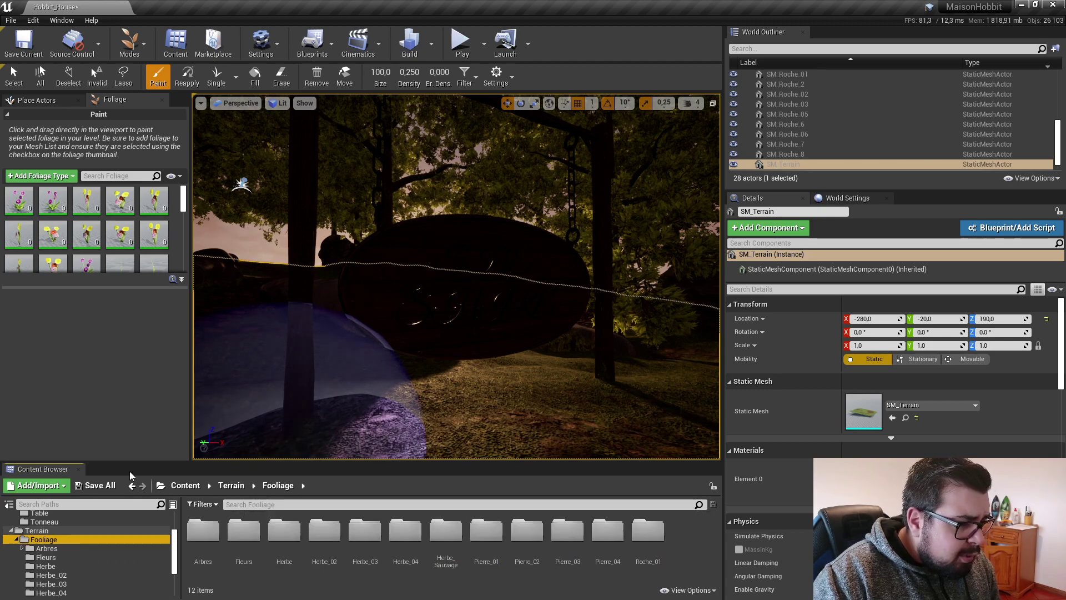
{"action": "left_click", "coordinate": [60, 486]}
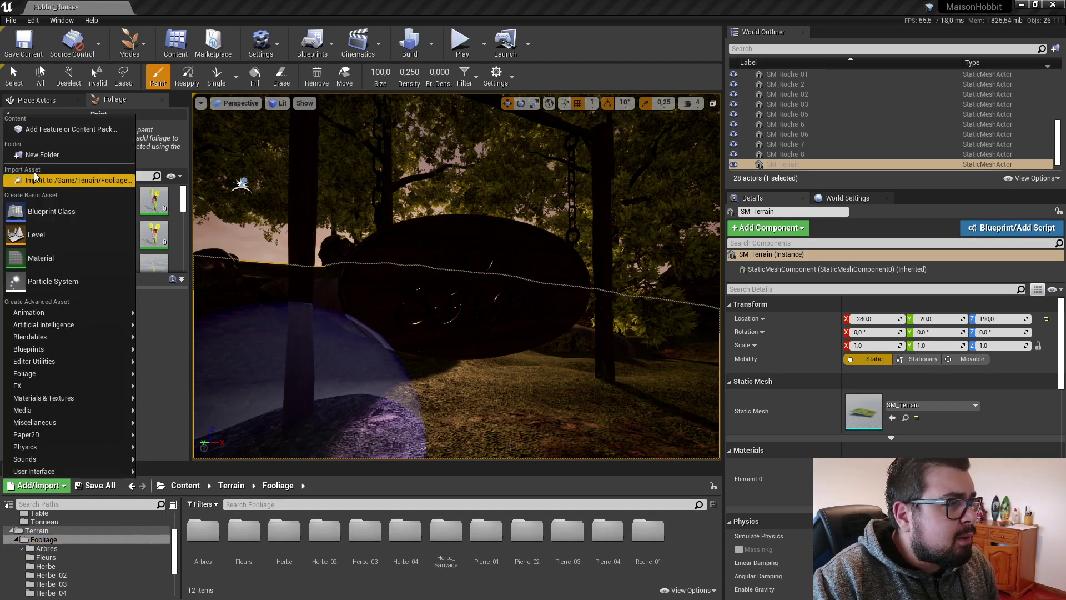
{"action": "left_click", "coordinate": [95, 183]}
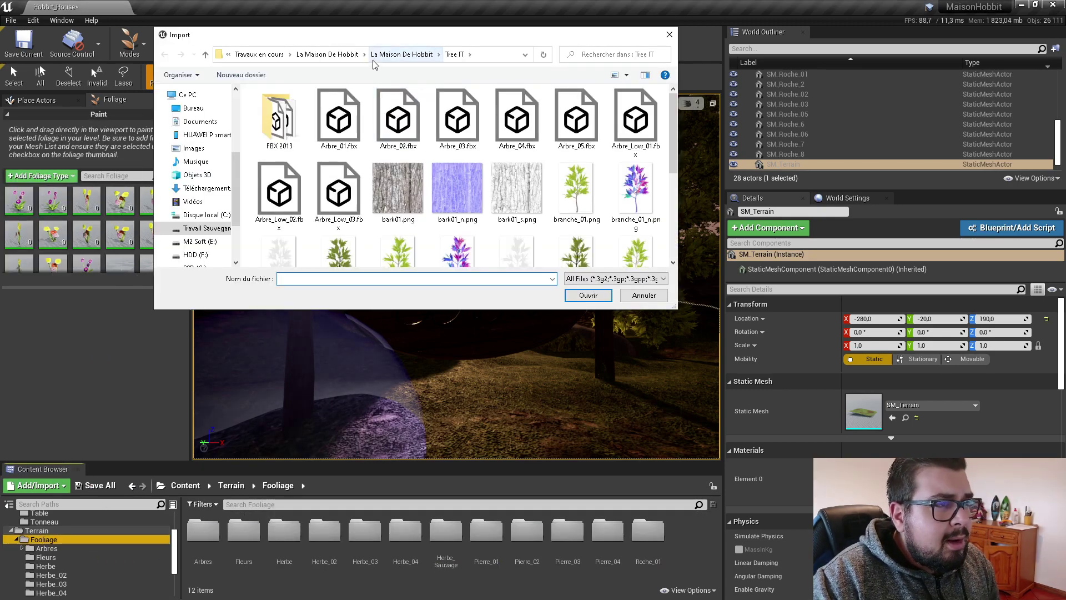
{"action": "left_click", "coordinate": [331, 56]}
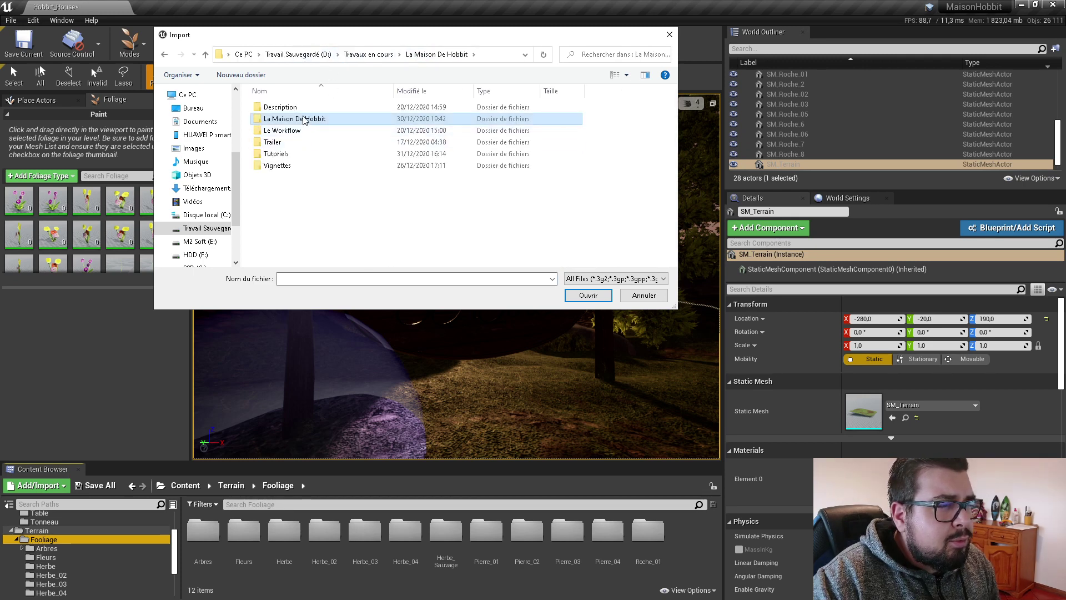
{"action": "double_click", "coordinate": [304, 118]}
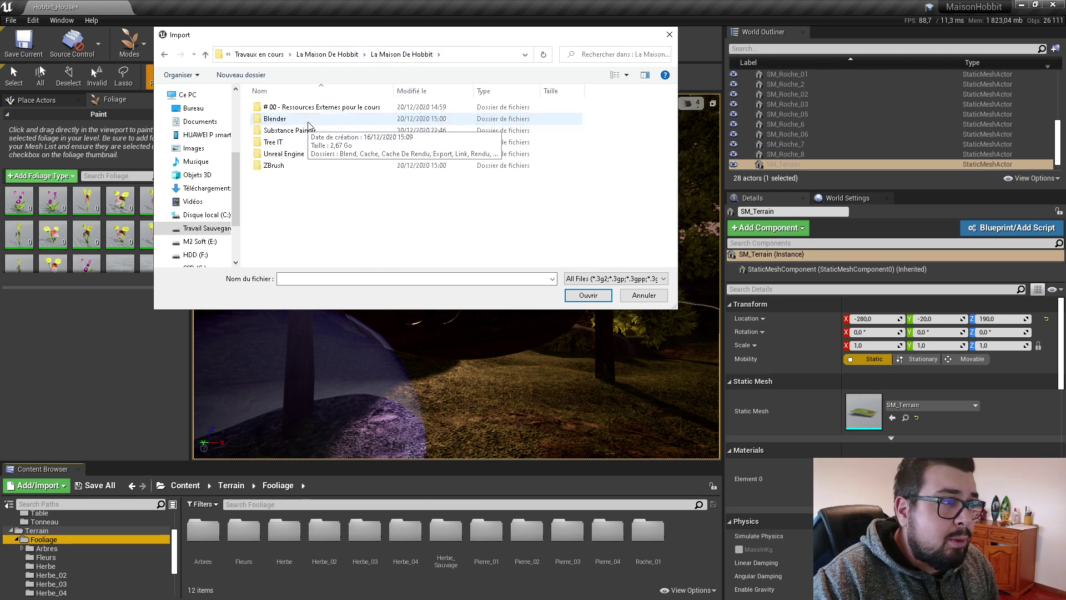
{"action": "double_click", "coordinate": [273, 166]}
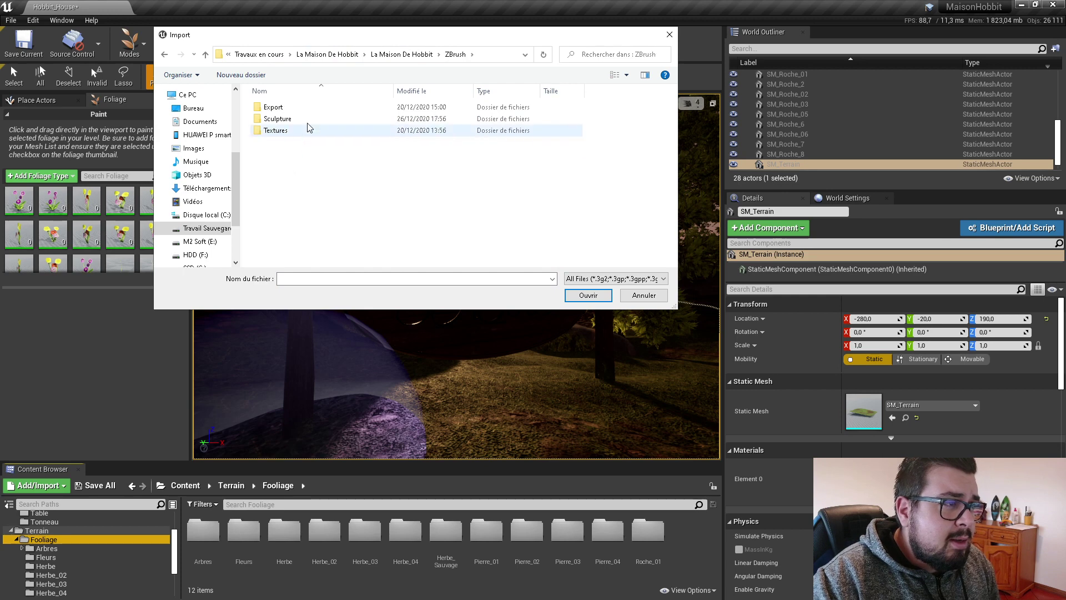
{"action": "double_click", "coordinate": [278, 119]}
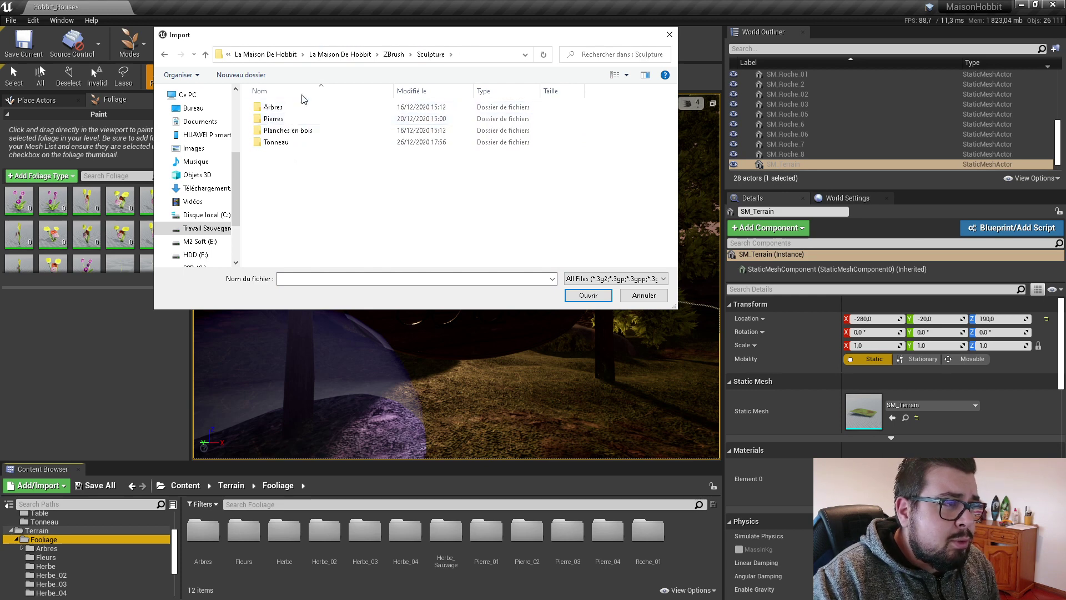
{"action": "left_click", "coordinate": [393, 54]}
{"action": "double_click", "coordinate": [277, 107]}
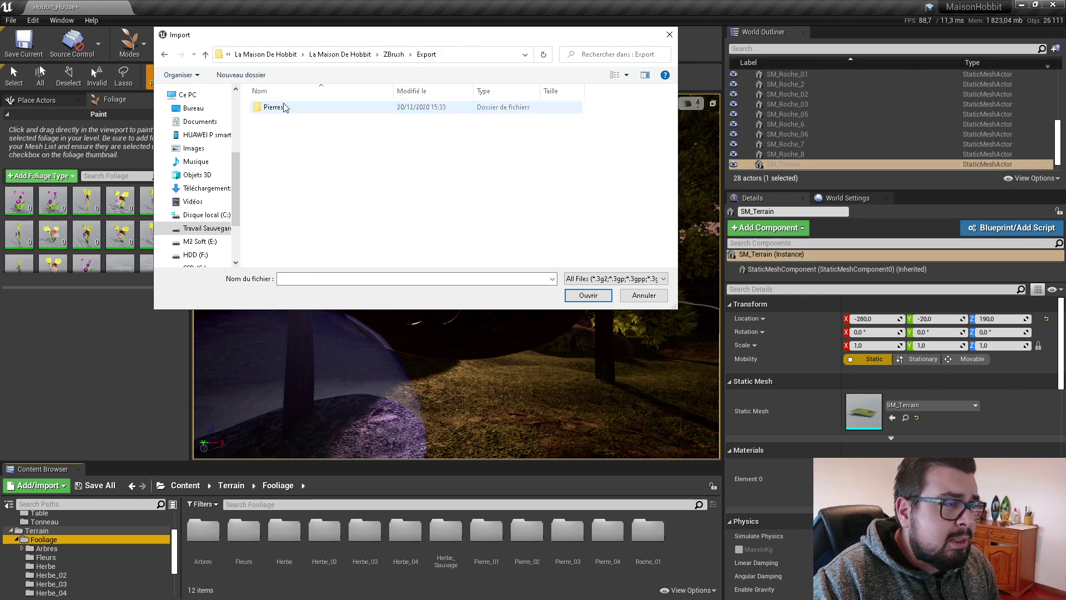
{"action": "double_click", "coordinate": [286, 109]}
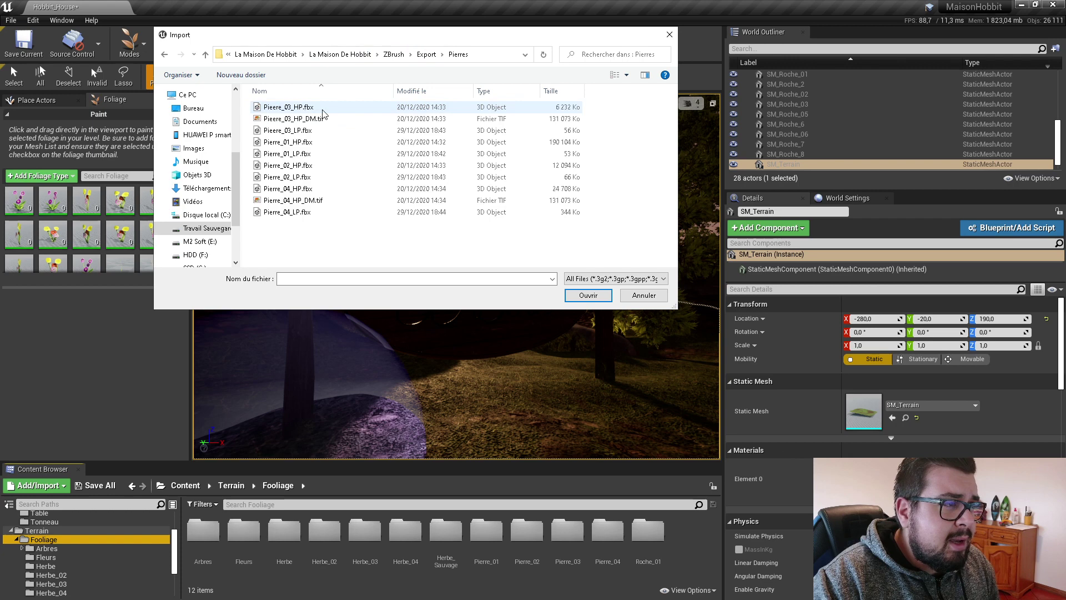
Step: Import Pieere_03_LP.fbx, Pierre_01_LP.fbx, Pierre_02_LP.fbx and Pierre_04_LP.fbx together as static meshes with the default FBX options
{"action": "left_click", "coordinate": [294, 211]}
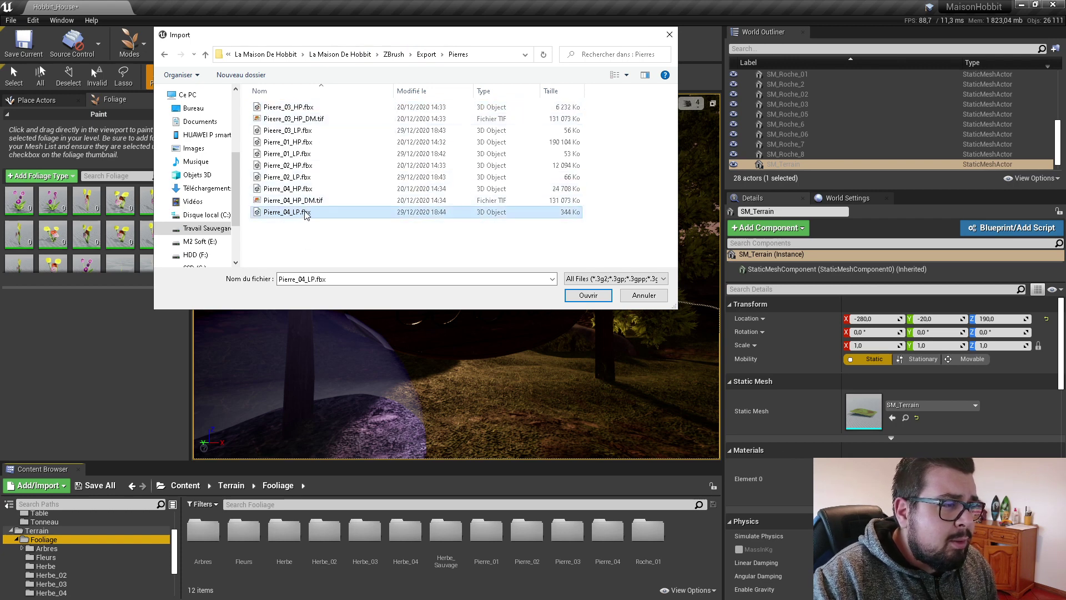
{"action": "left_click", "coordinate": [304, 176], "text": "ctrl"}
{"action": "left_click", "coordinate": [305, 153], "text": "ctrl"}
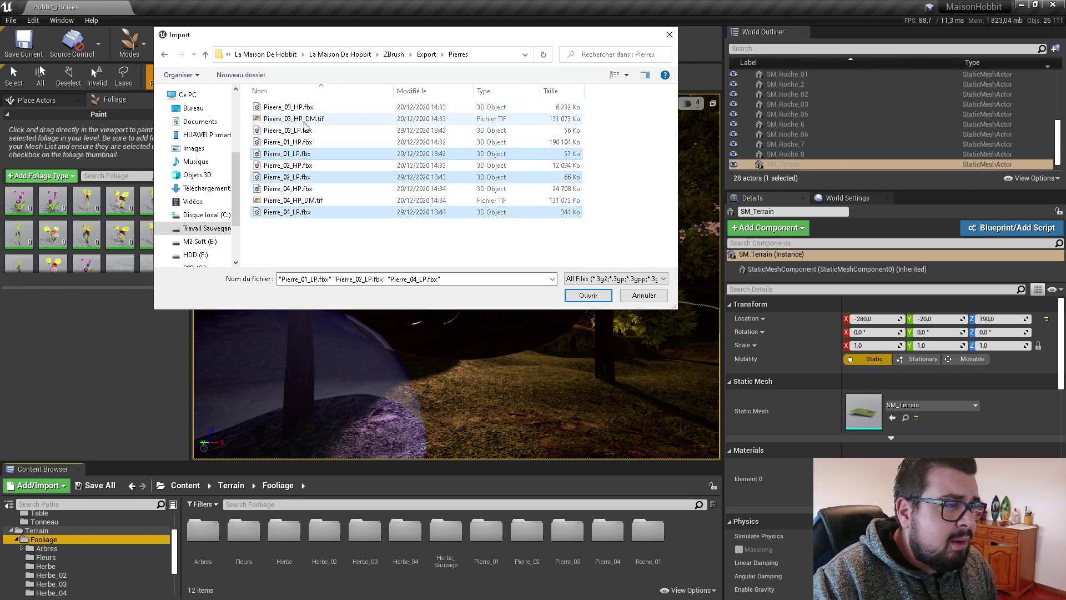
{"action": "left_click", "coordinate": [311, 131], "text": "ctrl"}
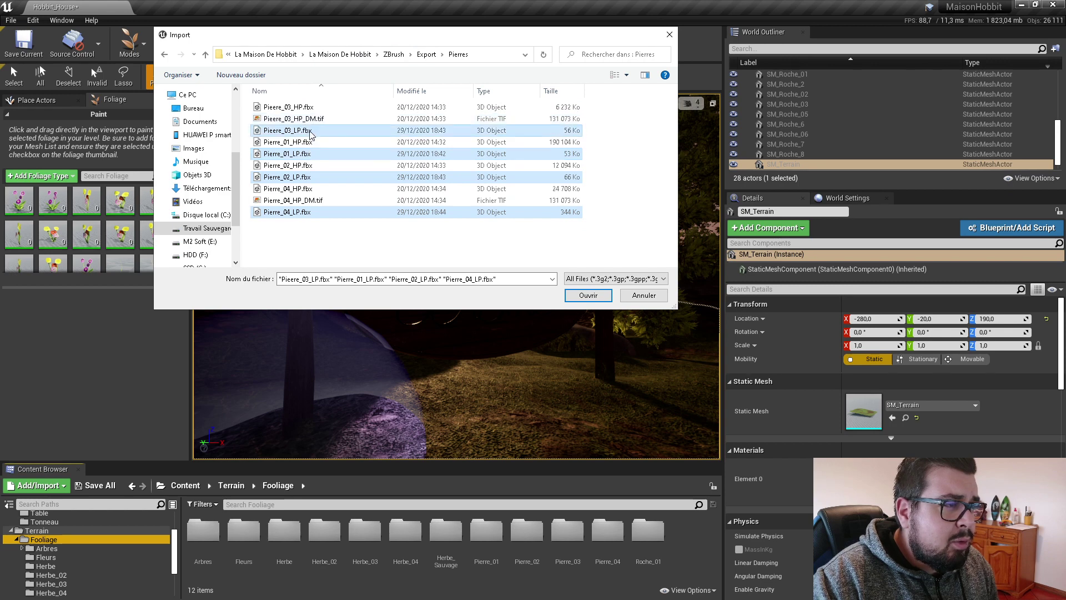
{"action": "left_click", "coordinate": [587, 296]}
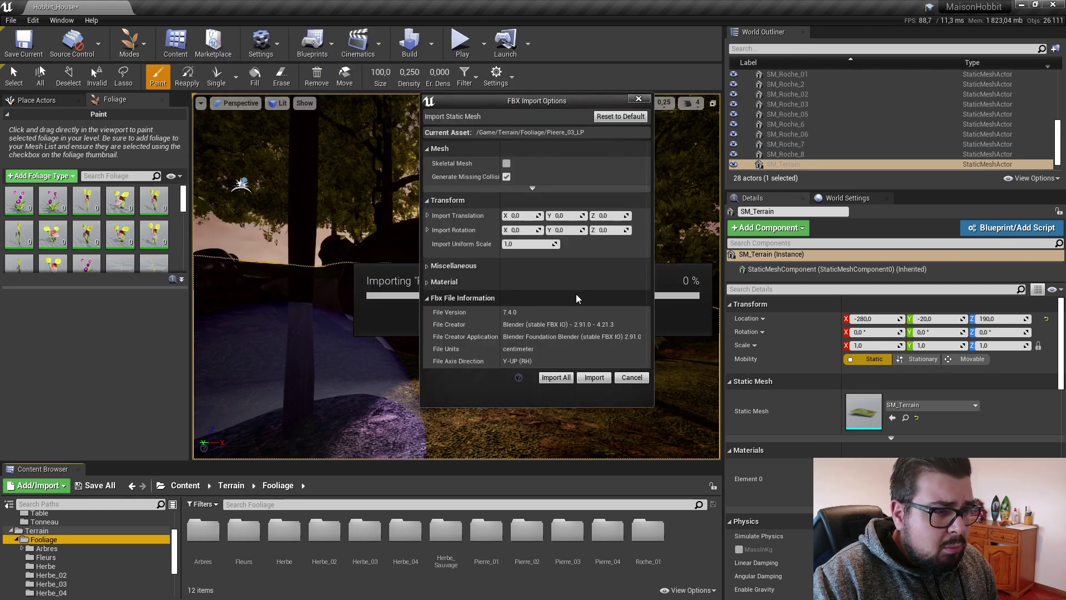
{"action": "left_click", "coordinate": [555, 377]}
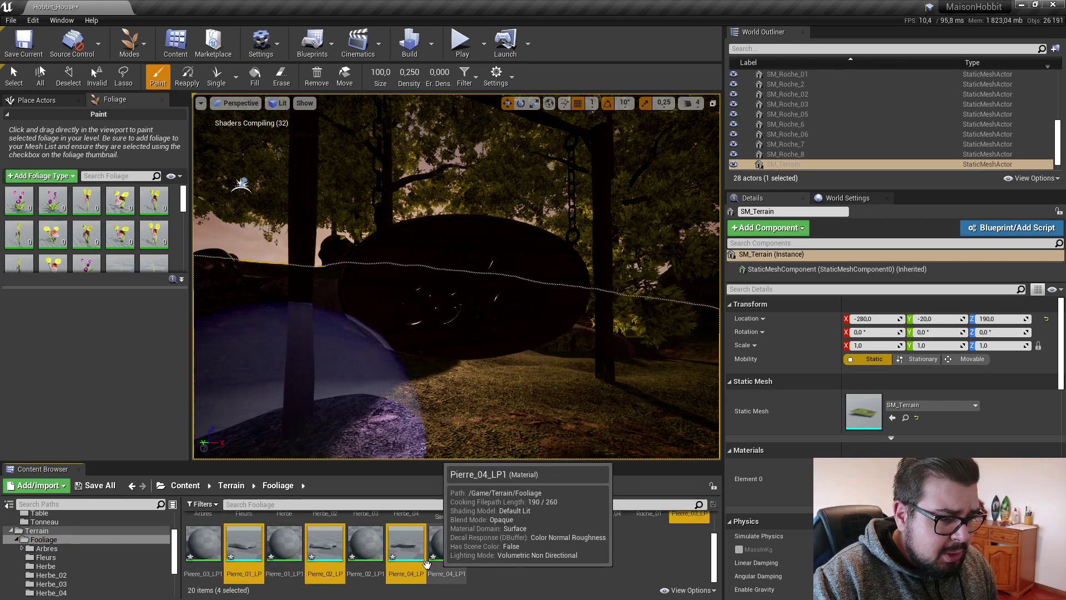
Step: Delete the imported Pierre_04_LP1 and Pierre_02_LP1 materials from the Fooliage folder
{"action": "left_click", "coordinate": [462, 555]}
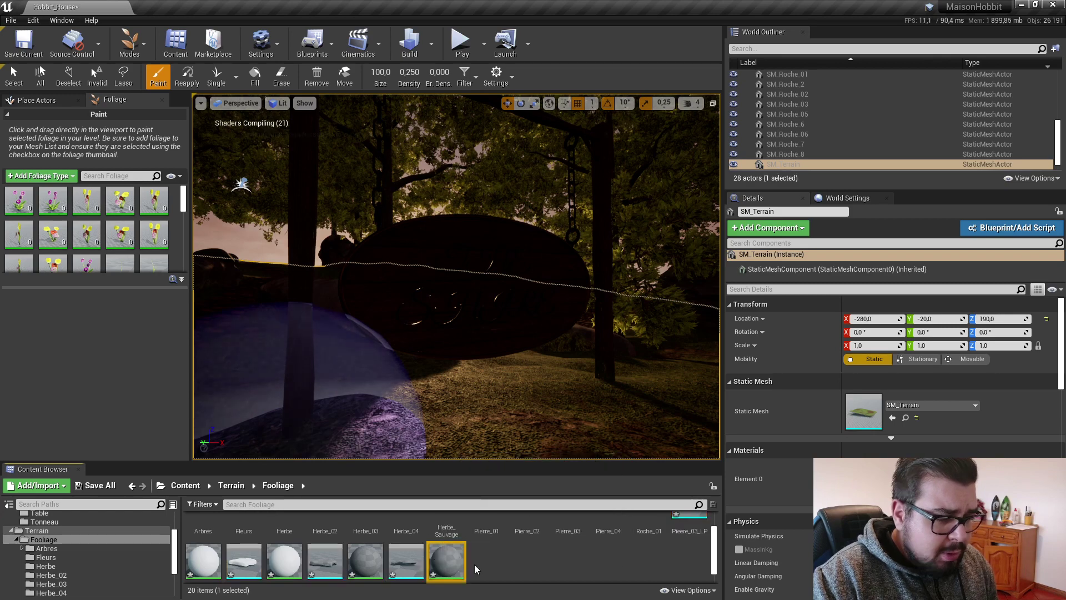
{"action": "key", "text": "Delete"}
{"action": "left_click", "coordinate": [480, 482]}
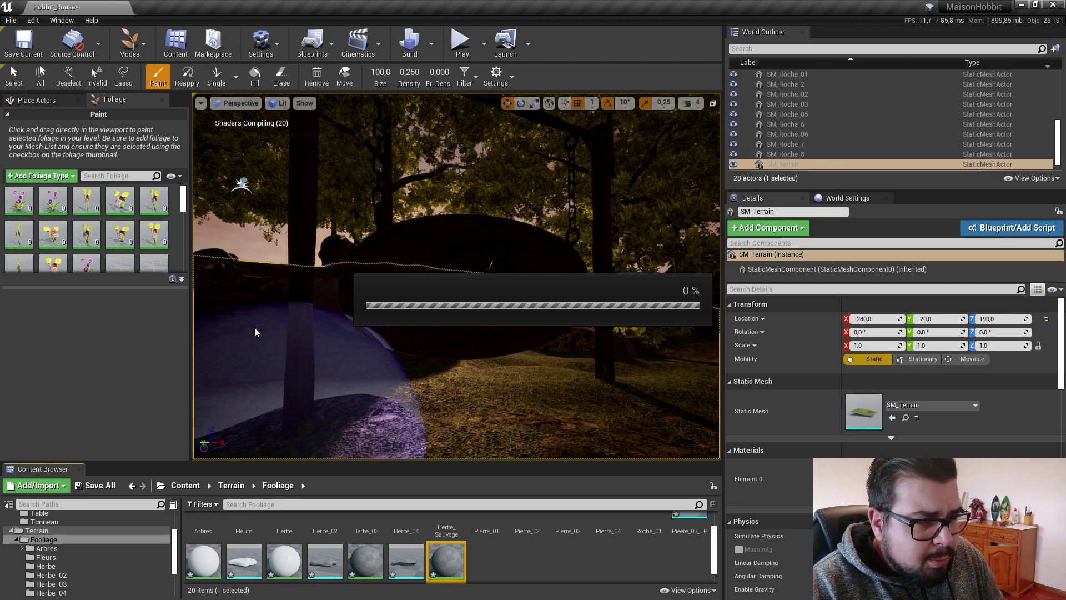
{"action": "left_click", "coordinate": [375, 551]}
{"action": "key", "text": "Delete"}
{"action": "left_click", "coordinate": [438, 484]}
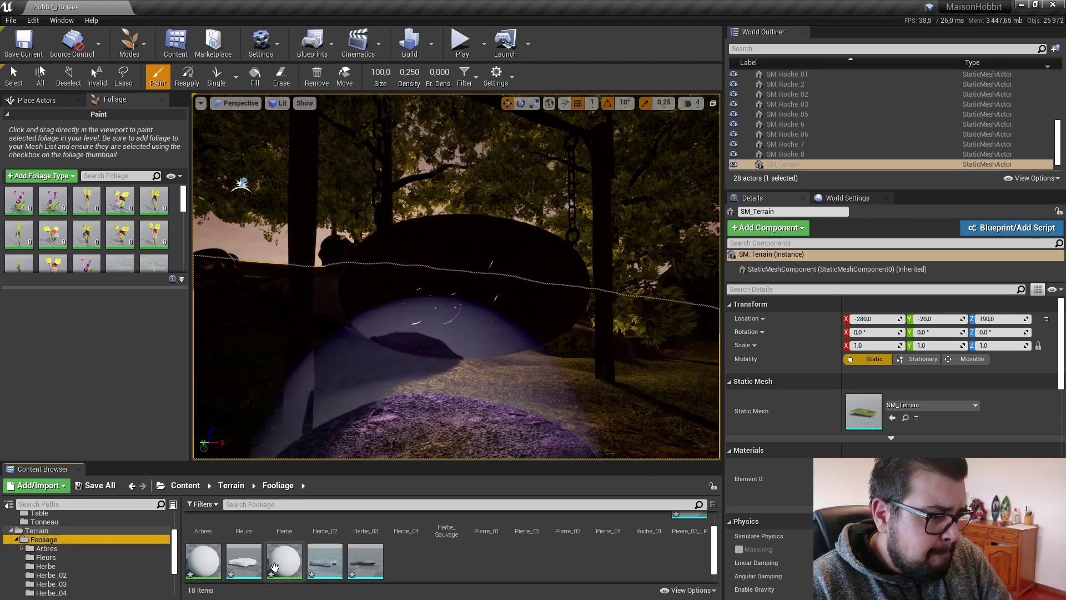
Step: Delete the imported Pierre_01_LP1 and Pieere_03_LP1 materials from the Fooliage folder
{"action": "left_click", "coordinate": [287, 563]}
{"action": "key", "text": "Delete"}
{"action": "left_click", "coordinate": [414, 482]}
{"action": "left_click", "coordinate": [204, 560]}
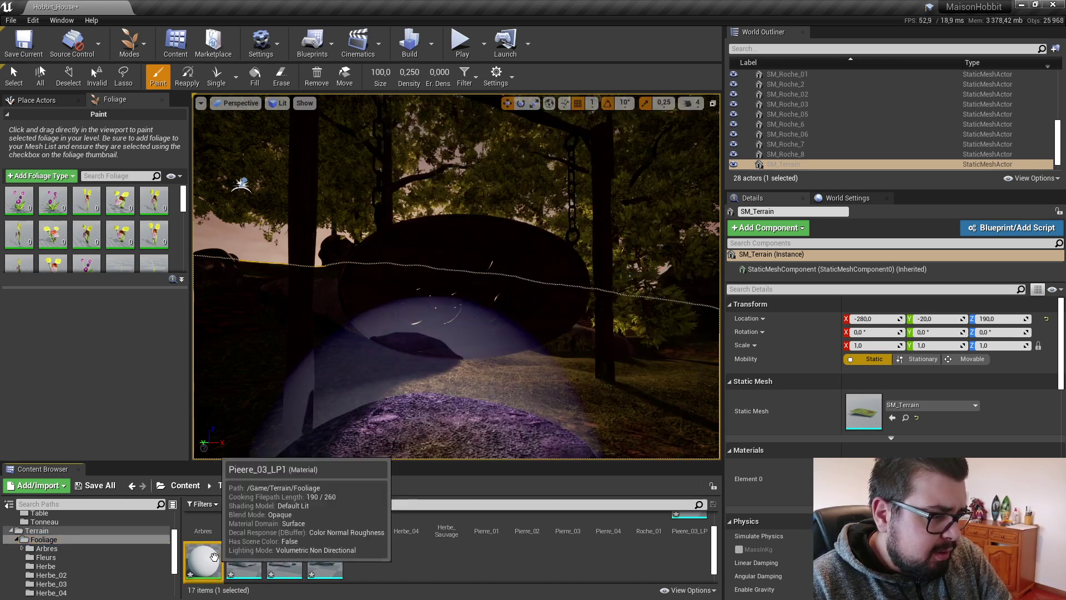
{"action": "key", "text": "Delete"}
{"action": "left_click", "coordinate": [455, 483]}
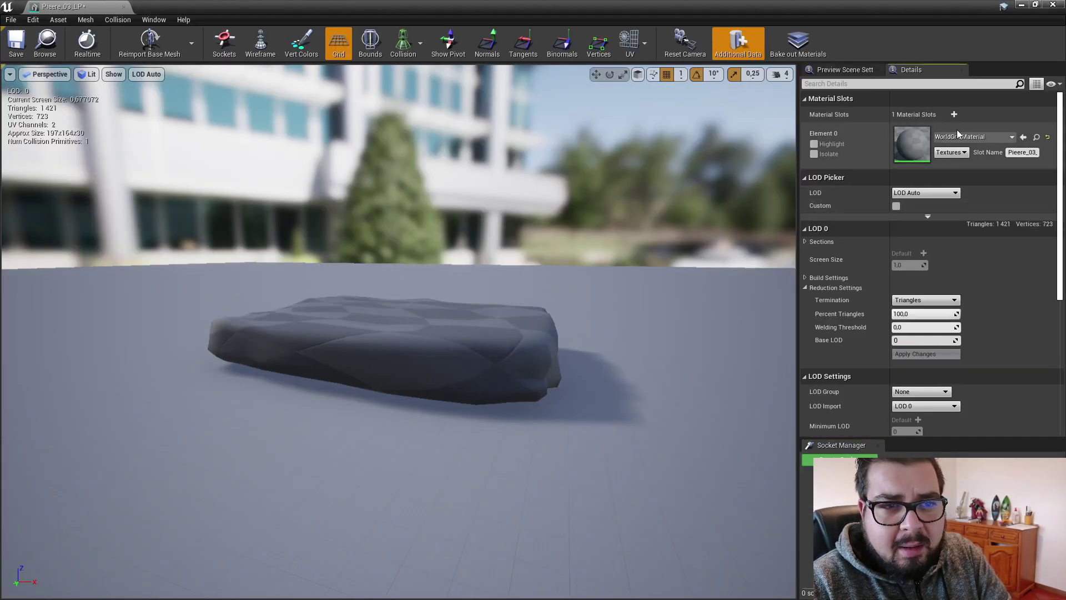
Step: Try the M_Pierre_3 material on the Pieere_03_LP mesh
{"action": "left_click", "coordinate": [957, 135]}
{"action": "type", "text": "pierr"}
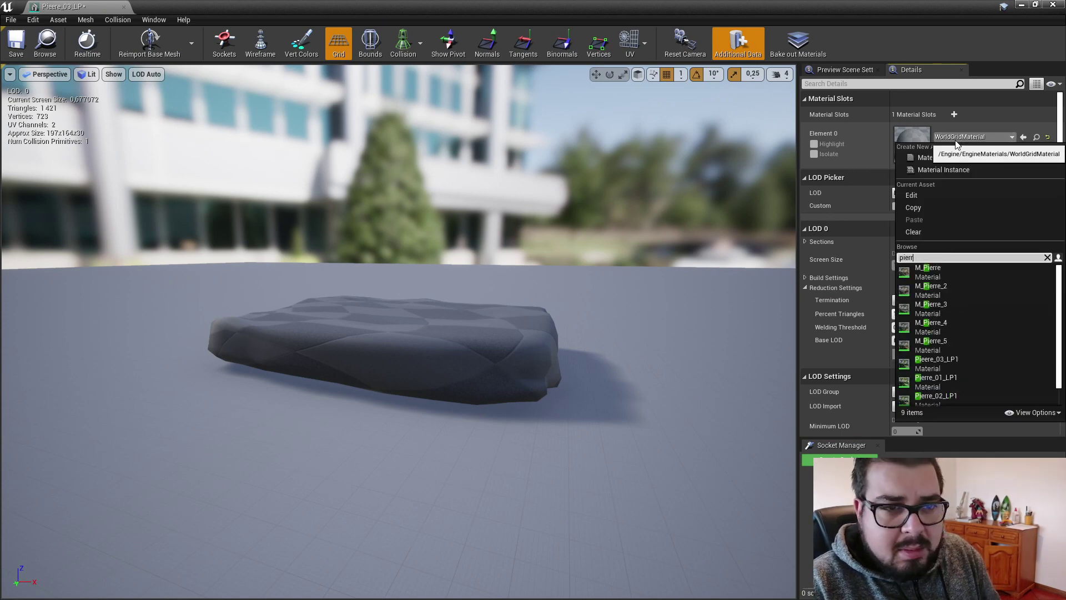
{"action": "left_click", "coordinate": [939, 307]}
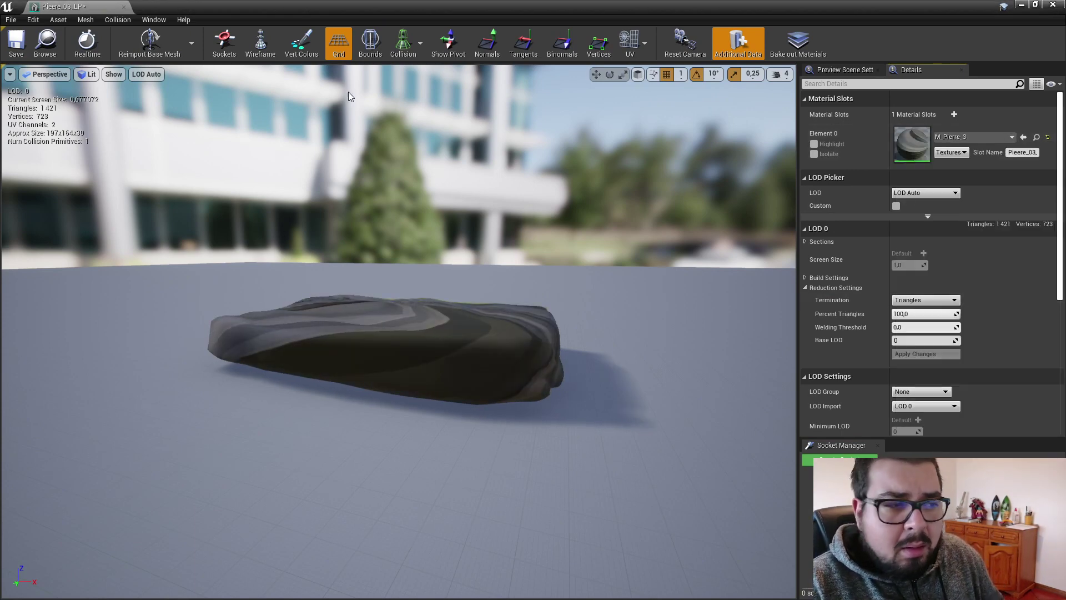
Step: Assign the M_Pierre material to the Pieere_03_LP mesh and inspect the stone's surface from above
{"action": "left_click", "coordinate": [980, 139]}
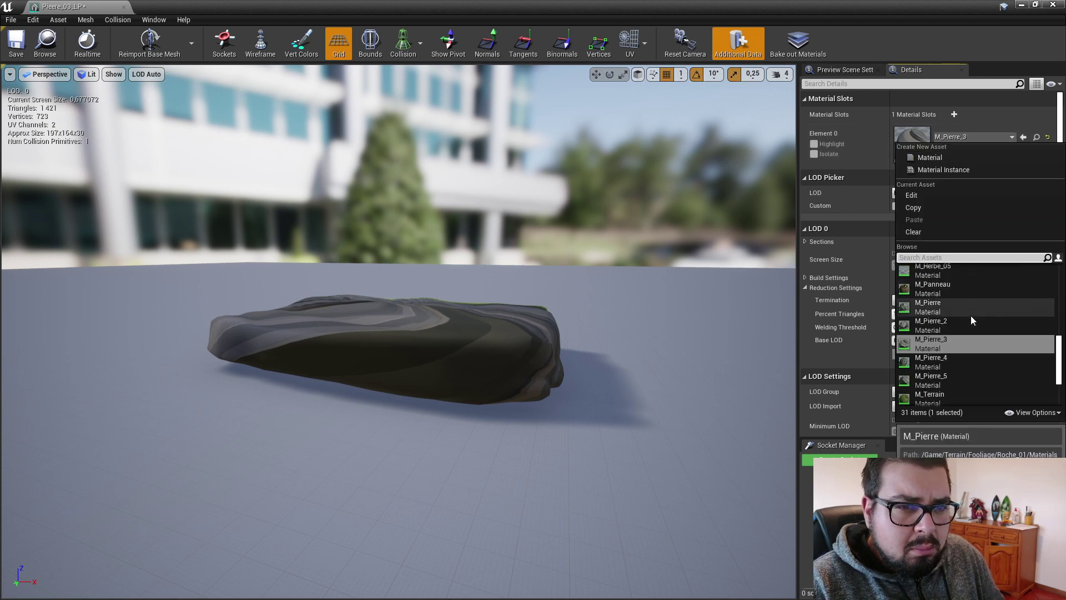
{"action": "scroll", "coordinate": [971, 317], "scroll_direction": "up", "scroll_amount": 2}
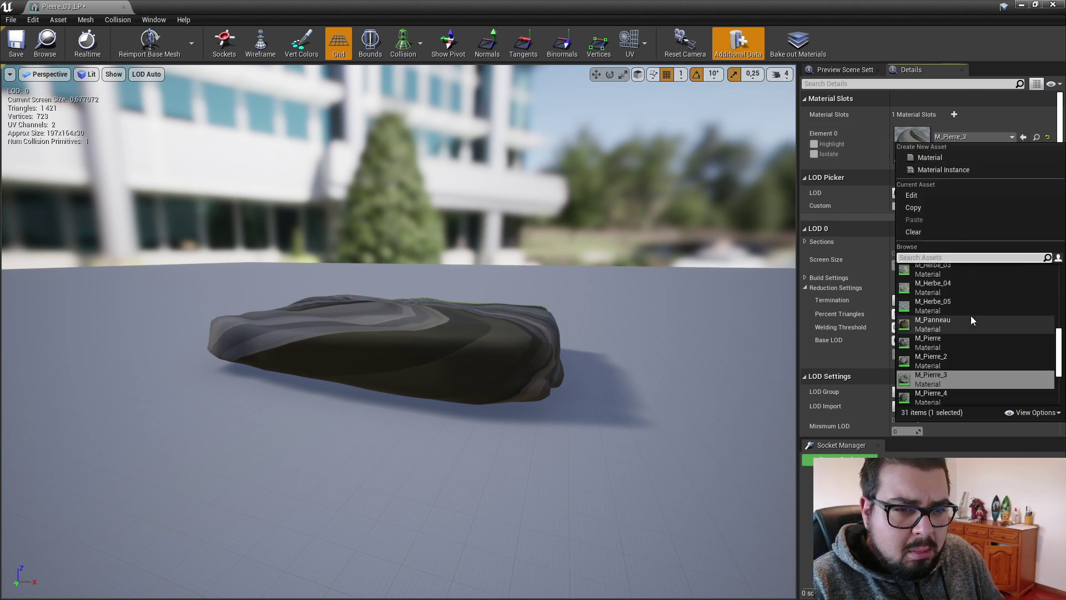
{"action": "left_click", "coordinate": [952, 346]}
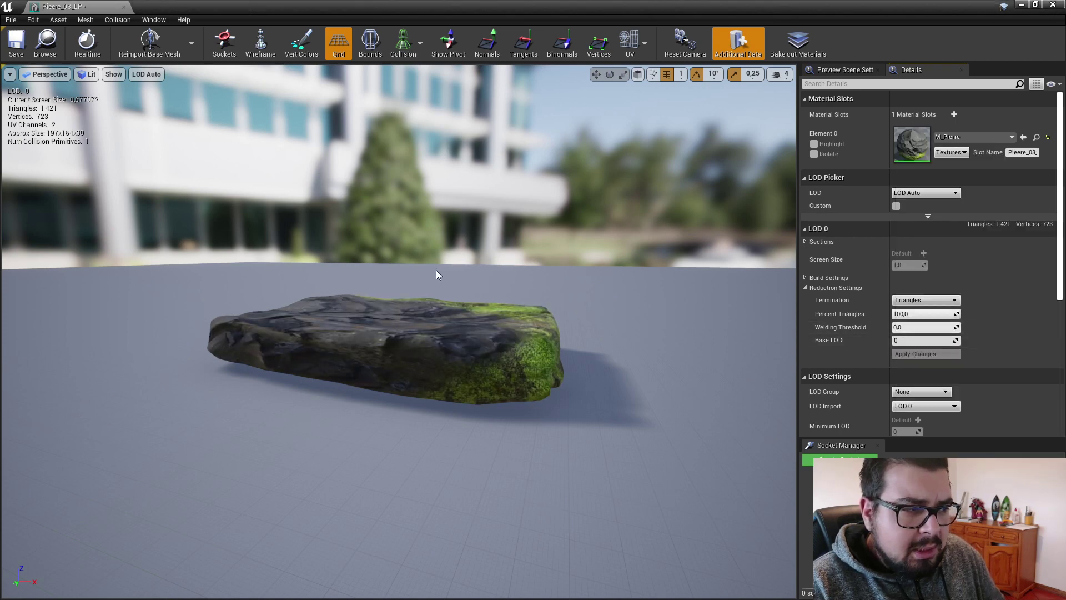
{"action": "key", "text": "w"}
{"action": "mouse_move", "coordinate": [436, 273]}
{"action": "right_mouse_down"}
{"action": "mouse_move", "coordinate": [450, 316]}
{"action": "mouse_move", "coordinate": [436, 271]}
{"action": "right_mouse_up"}
{"action": "key", "text": "e"}
{"action": "key", "text": "s"}
{"action": "key", "text": "w"}
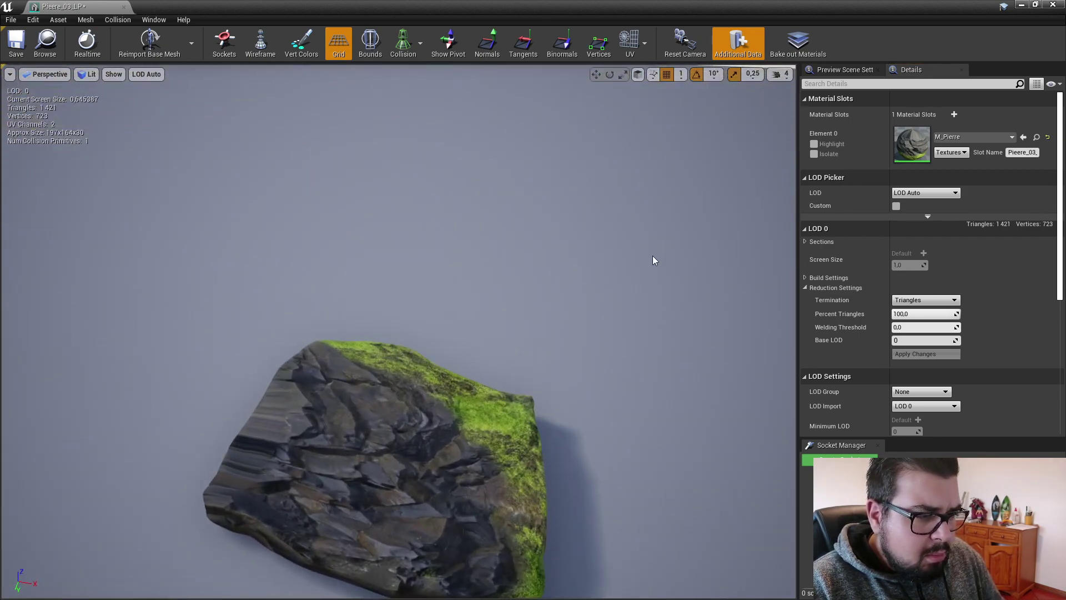
Step: Try the M_Pierre_2, M_Pierre_3, M_Pierre_4 and M_Pierre_5 materials in turn on the Pieere_03_LP mesh
{"action": "left_click", "coordinate": [975, 137]}
{"action": "left_click", "coordinate": [938, 362]}
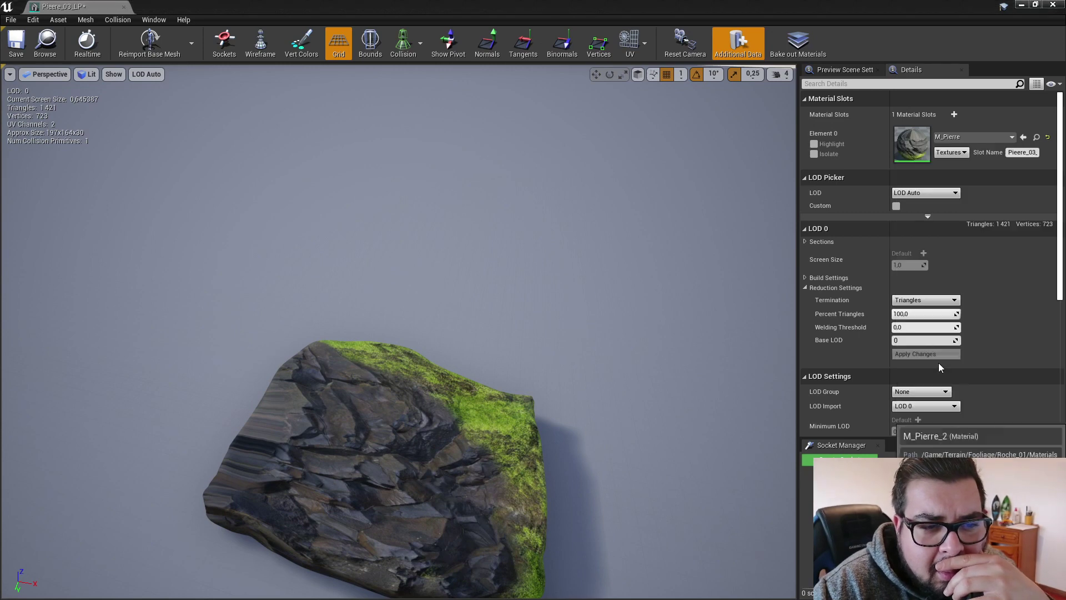
{"action": "left_click", "coordinate": [960, 139]}
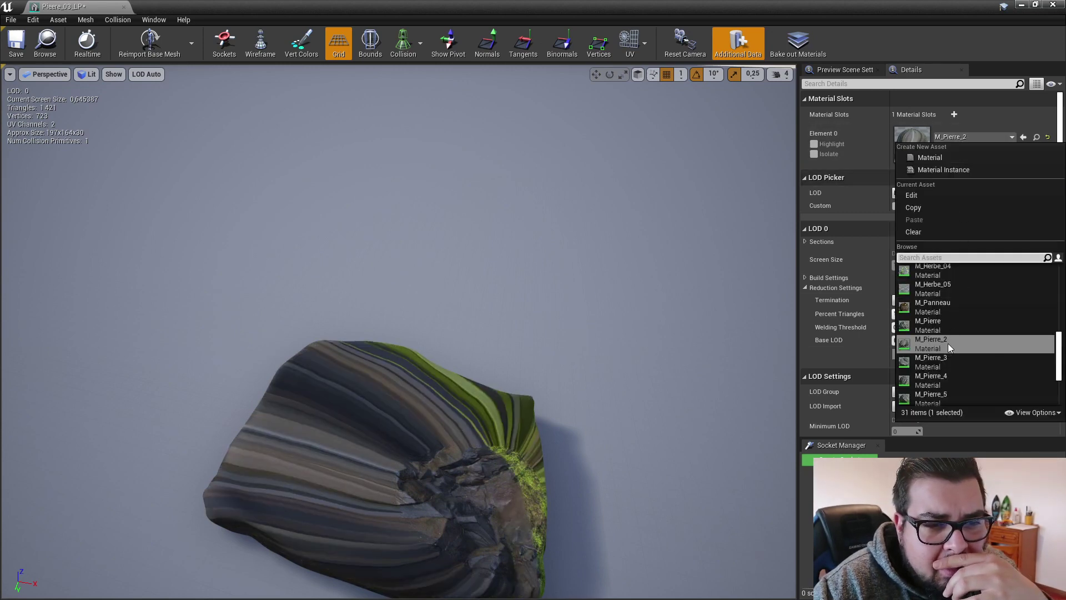
{"action": "left_click", "coordinate": [945, 358]}
{"action": "left_click", "coordinate": [973, 138]}
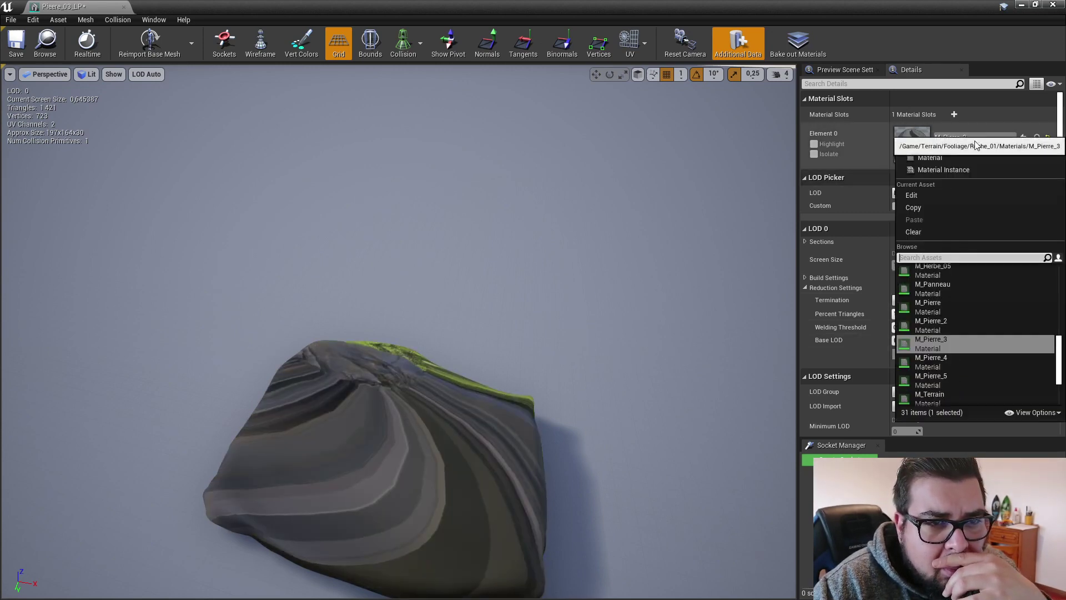
{"action": "left_click", "coordinate": [935, 364]}
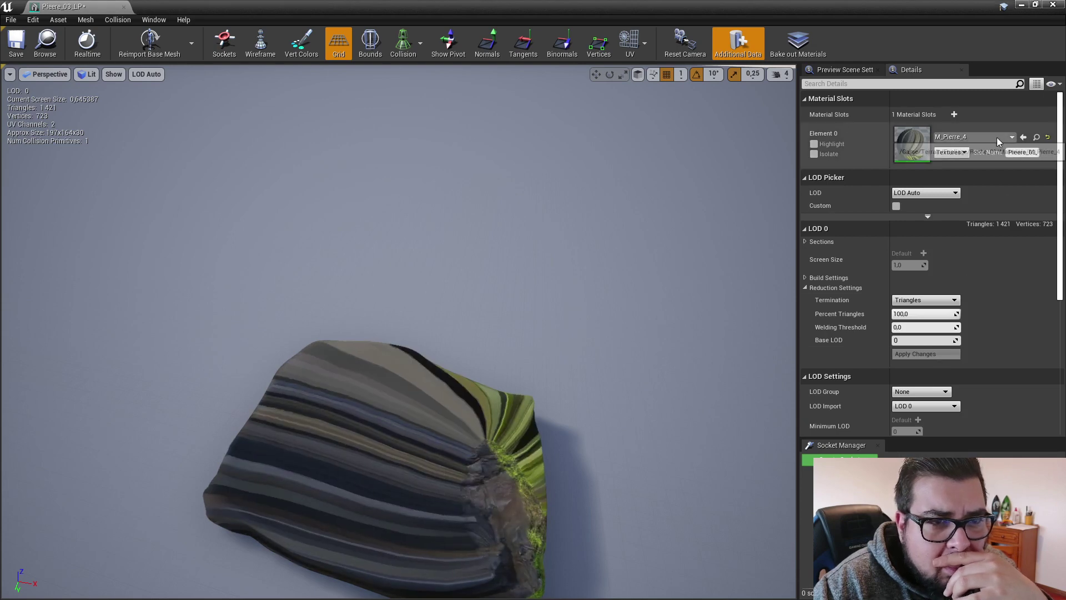
{"action": "left_click", "coordinate": [997, 137]}
{"action": "left_click", "coordinate": [938, 365]}
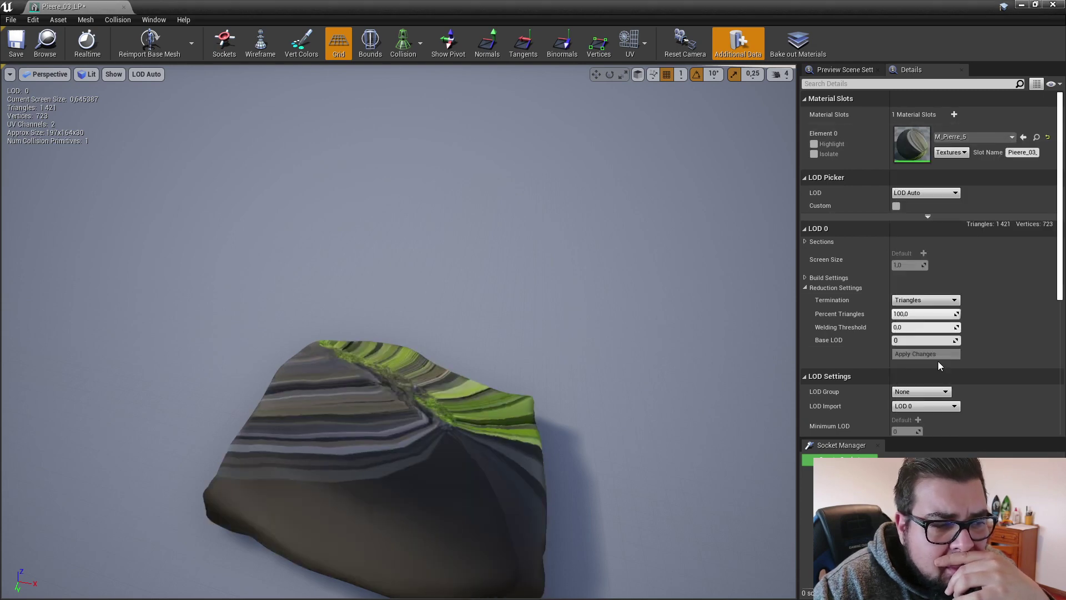
Step: Set the Pieere_03_LP mesh's material back to M_Pierre and save the mesh
{"action": "left_click", "coordinate": [951, 138]}
{"action": "left_click", "coordinate": [947, 270]}
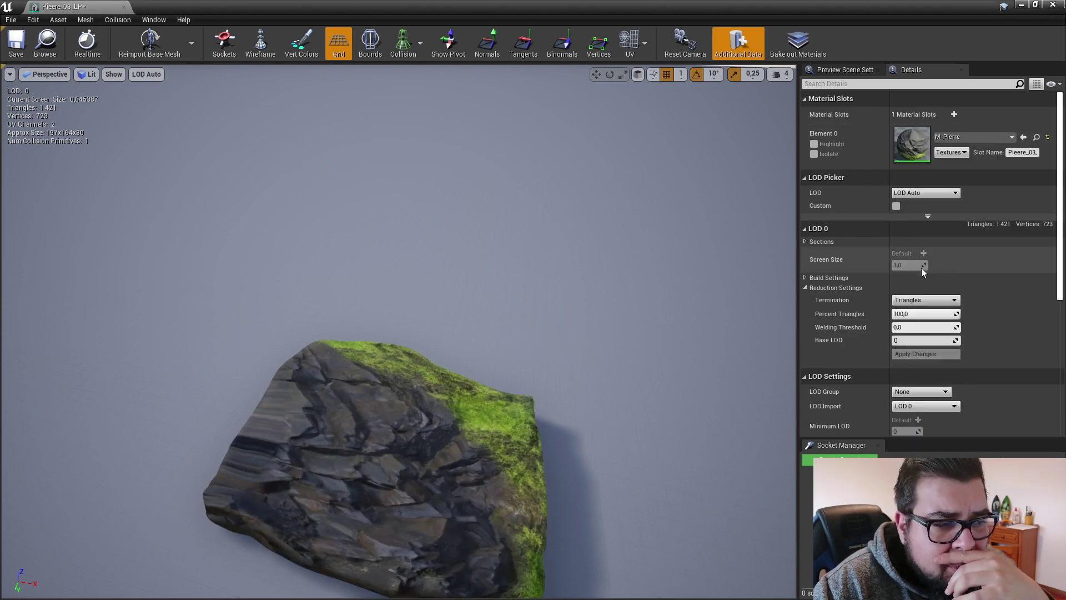
{"action": "key", "text": "ctrl+s"}
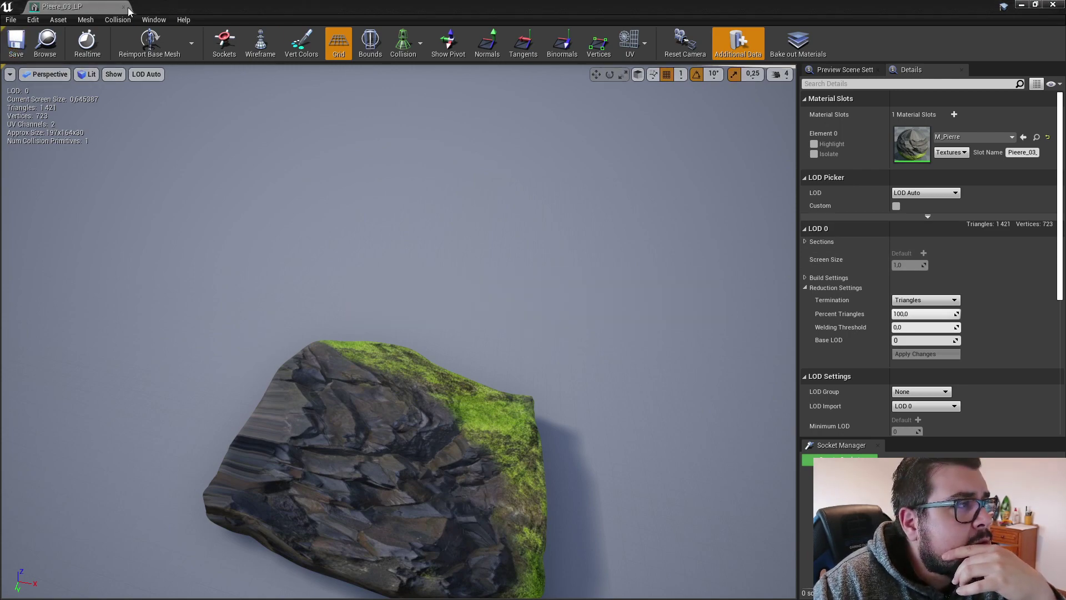
Step: Try the M_Pierre material on the Pierre_01_LP mesh and inspect the stone from above
{"action": "left_click", "coordinate": [124, 7]}
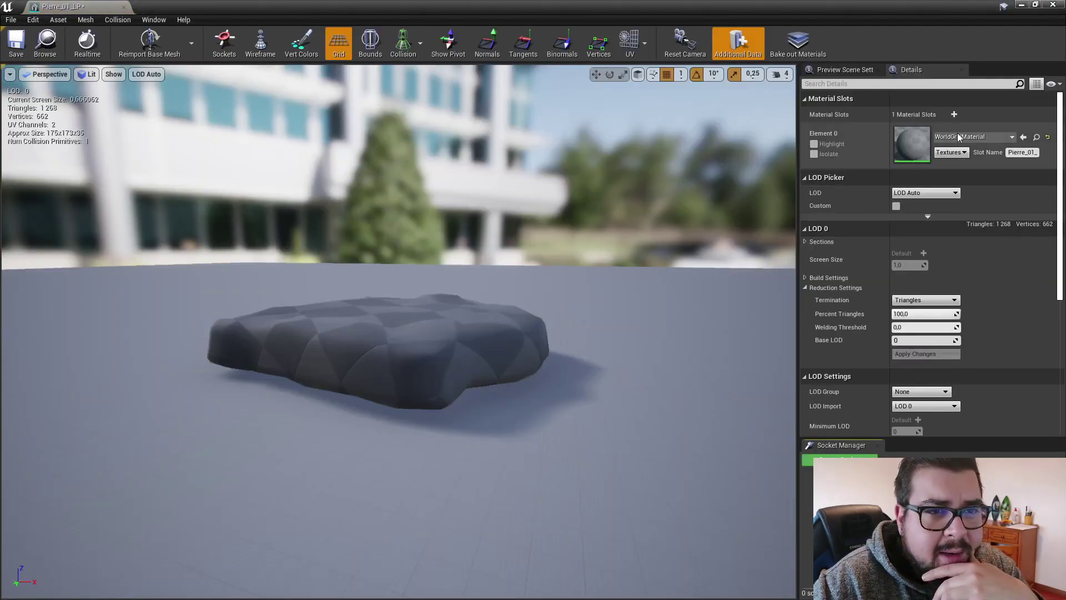
{"action": "left_click", "coordinate": [971, 137]}
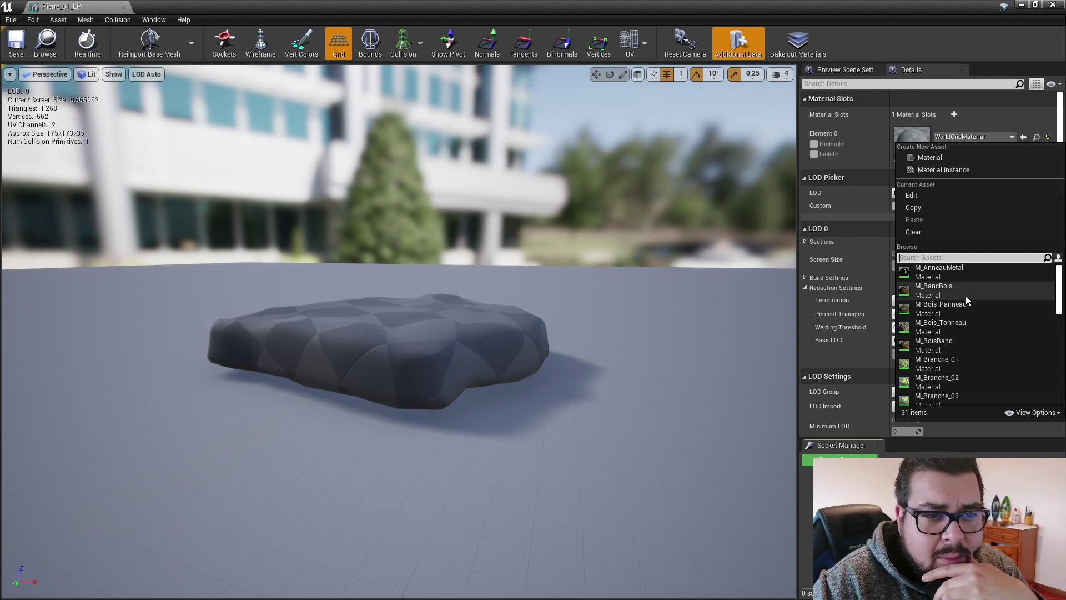
{"action": "scroll", "coordinate": [952, 311], "scroll_direction": "down", "scroll_amount": 1}
{"action": "type", "text": "pierr"}
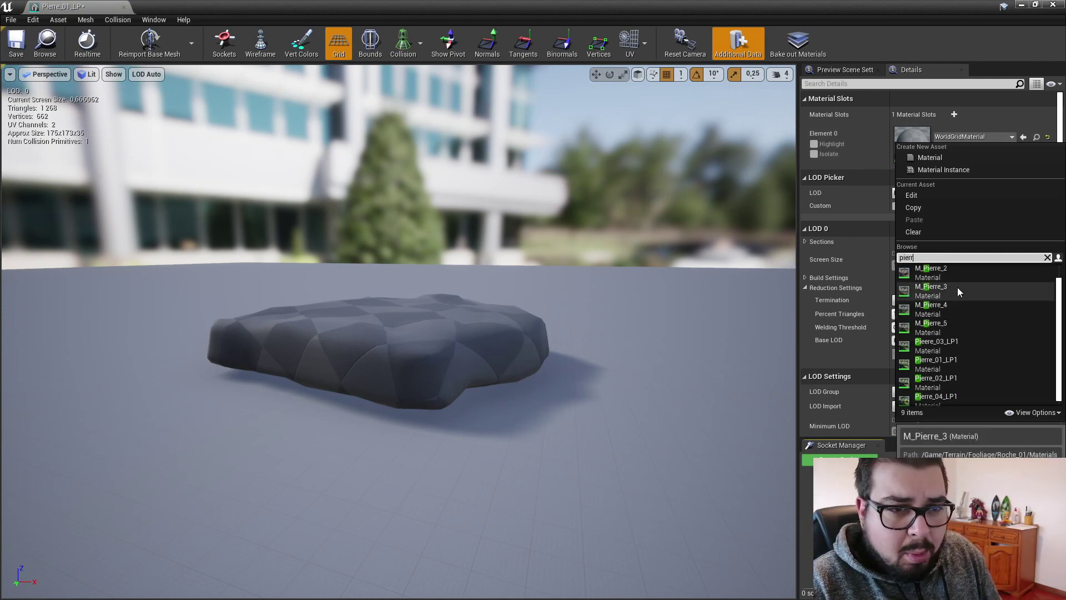
{"action": "scroll", "coordinate": [956, 283], "scroll_direction": "up", "scroll_amount": 1}
{"action": "left_click", "coordinate": [954, 273]}
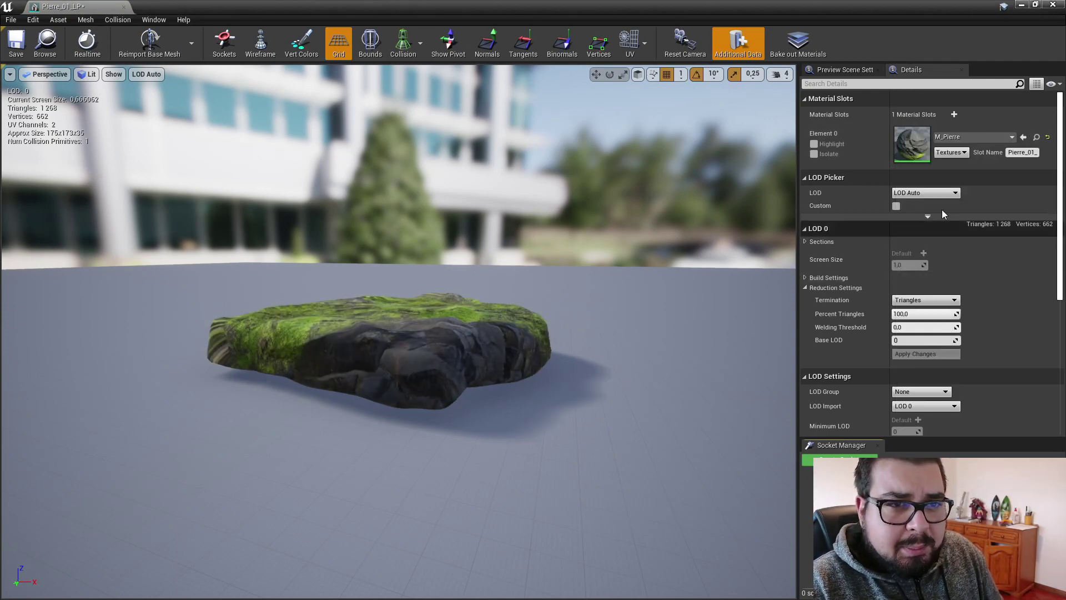
{"action": "right_click_drag", "start_coordinate": [716, 215], "coordinate": [716, 395]}
{"action": "key", "text": "w"}
{"action": "key", "text": "s"}
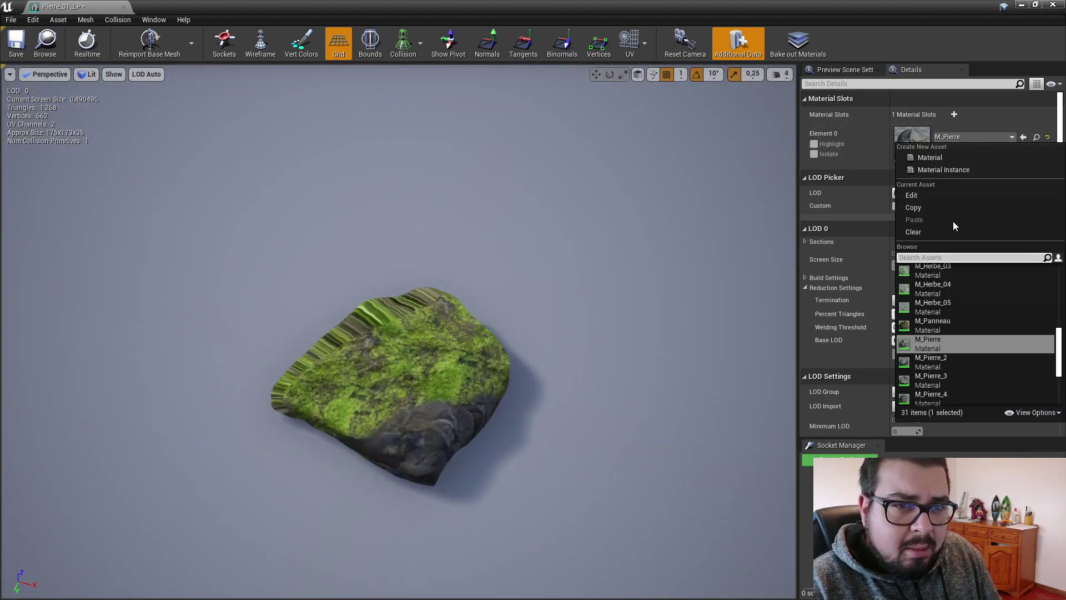
Step: Try the M_Pierre_2, M_Pierre_3, M_Pierre_4, M_Pierre_5 and Pieere_03_LP1 materials in turn on the Pierre_01_LP mesh
{"action": "left_click", "coordinate": [936, 361]}
{"action": "left_click", "coordinate": [968, 136]}
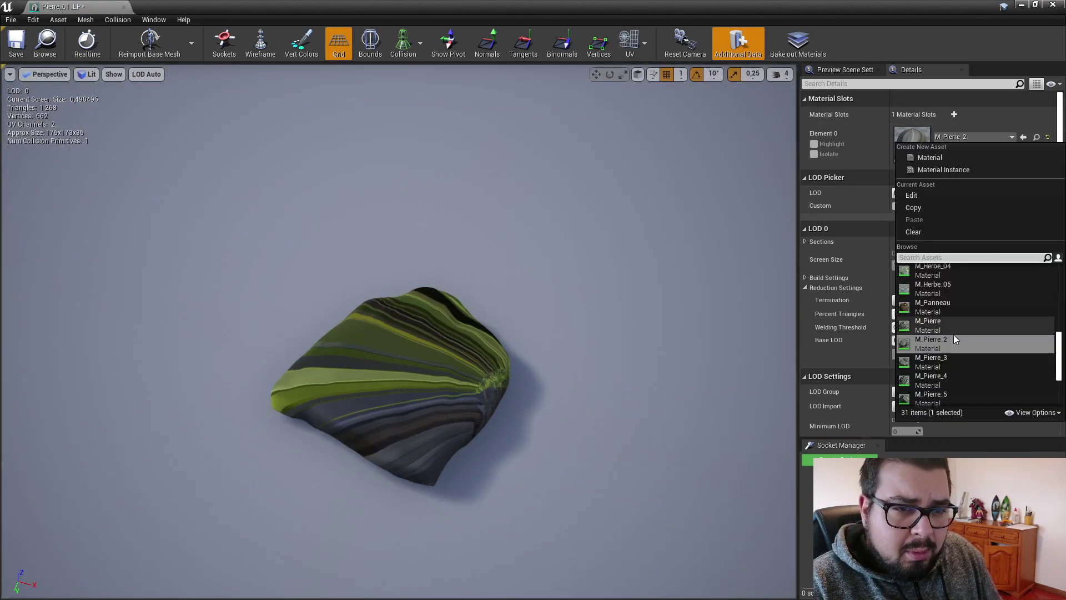
{"action": "left_click", "coordinate": [949, 362]}
{"action": "left_click", "coordinate": [974, 137]}
{"action": "scroll", "coordinate": [941, 364], "scroll_direction": "down", "scroll_amount": 5}
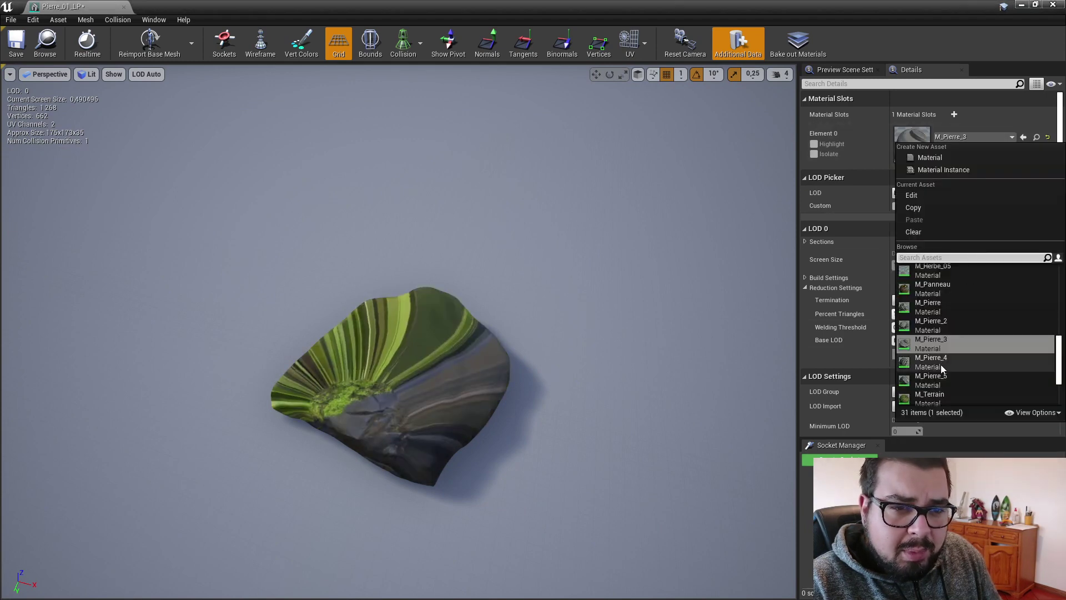
{"action": "left_click", "coordinate": [941, 364]}
{"action": "left_click", "coordinate": [983, 138]}
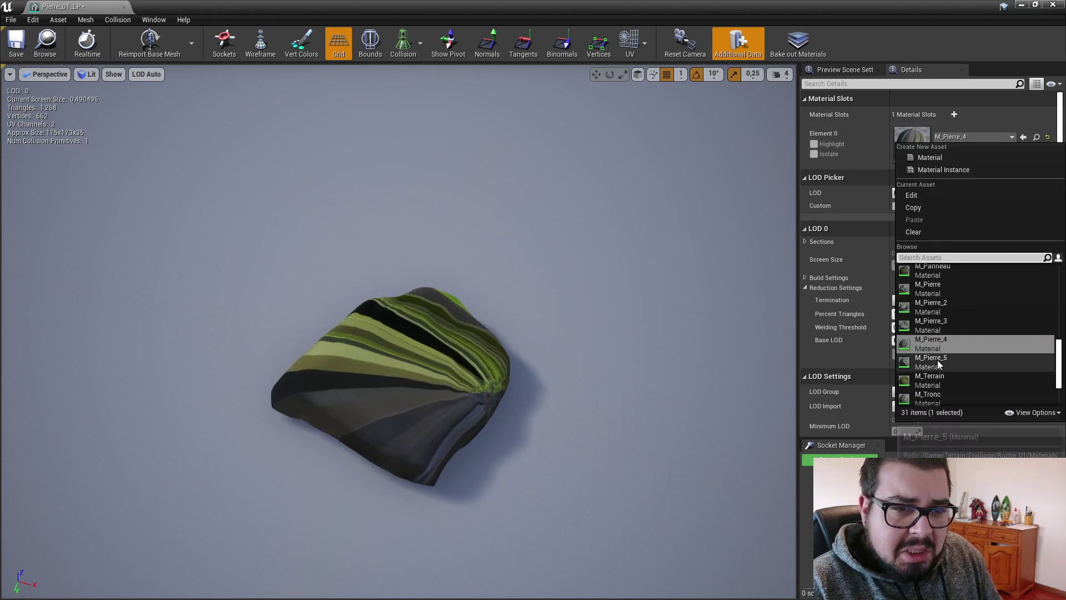
{"action": "left_click", "coordinate": [937, 360]}
{"action": "left_click", "coordinate": [971, 137]}
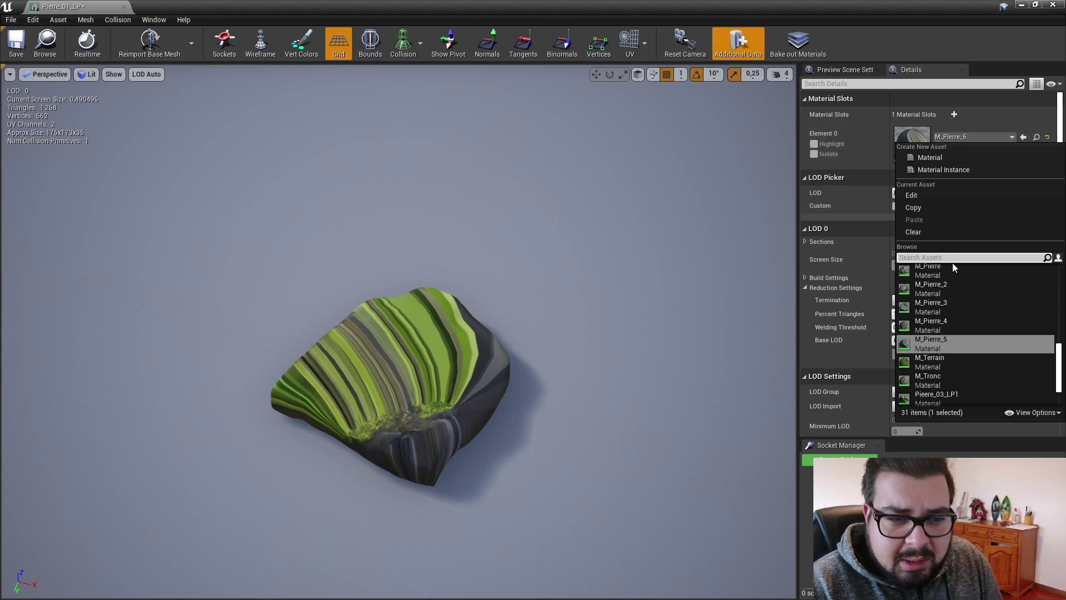
{"action": "left_click", "coordinate": [952, 396]}
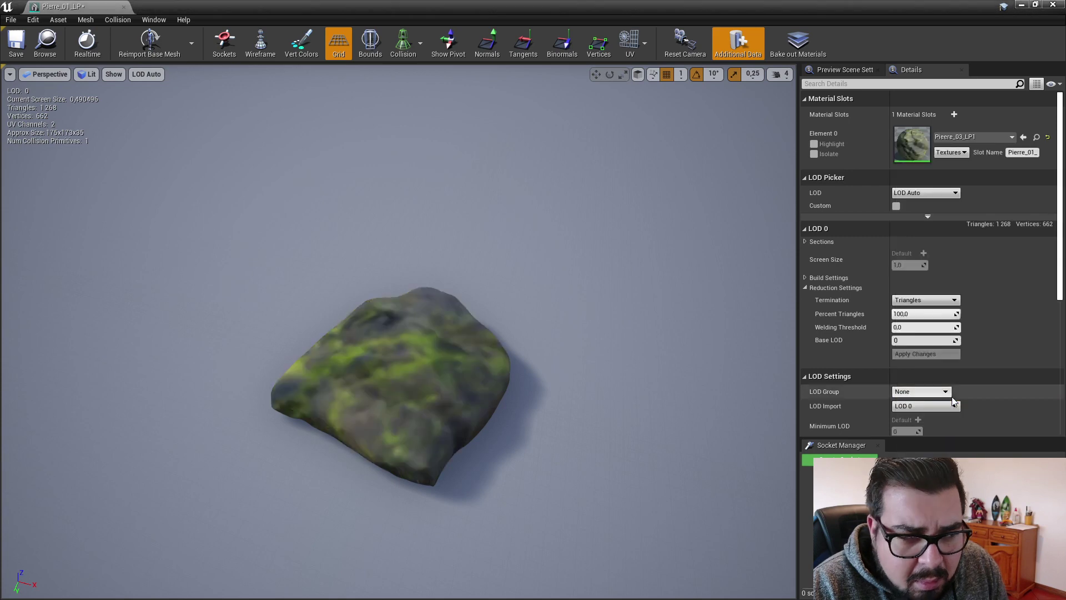
Step: Assign the Pierre_01_LP1 material to the Pierre_01_LP mesh, then save and close the mesh
{"action": "left_click", "coordinate": [961, 139]}
{"action": "left_click", "coordinate": [948, 365]}
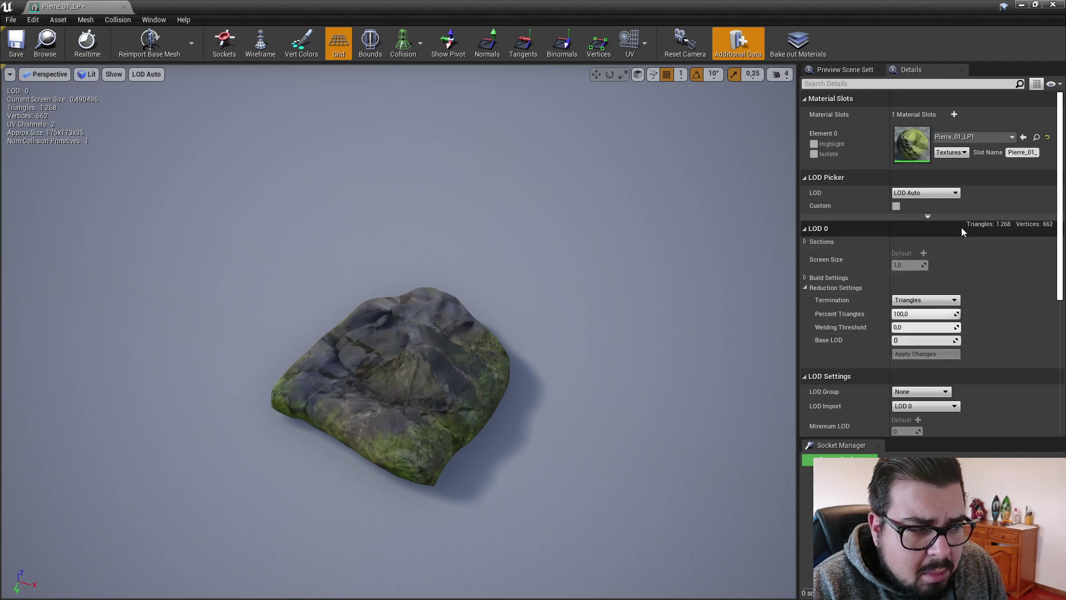
{"action": "left_click", "coordinate": [970, 139]}
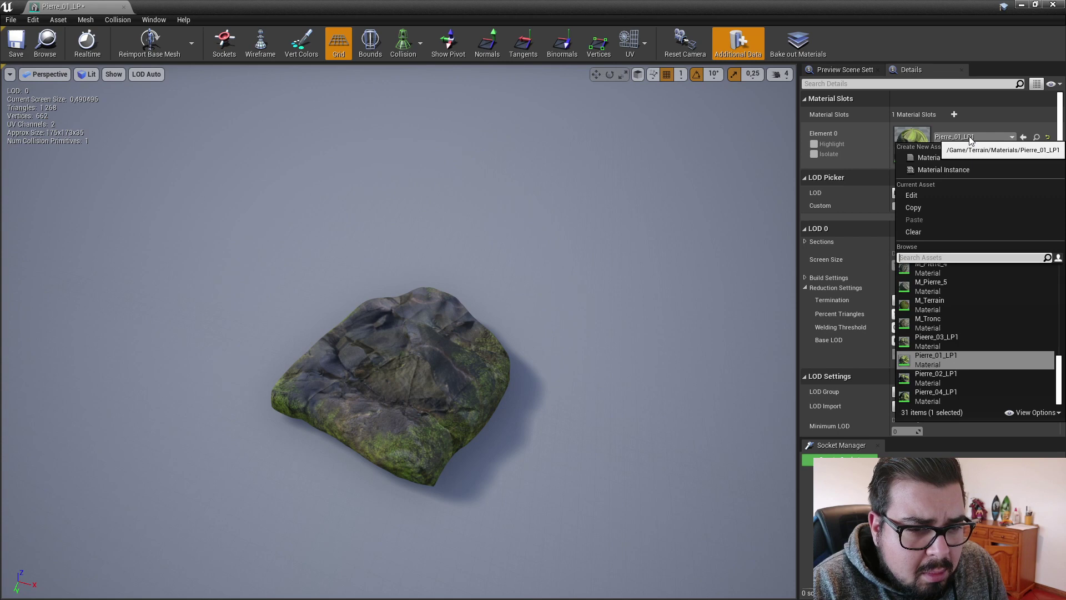
{"action": "left_click", "coordinate": [970, 139]}
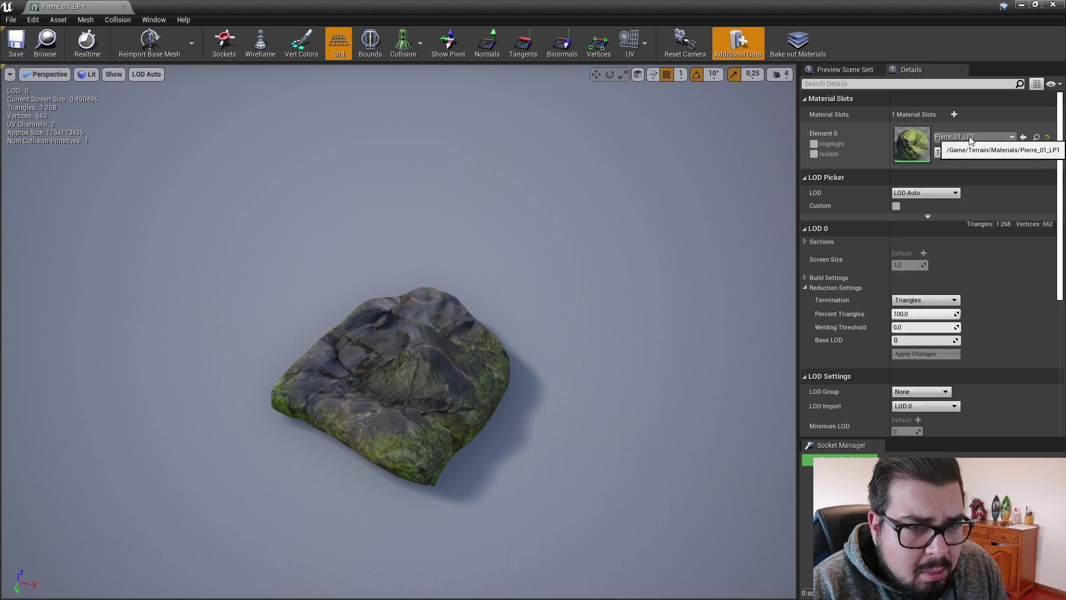
{"action": "left_click", "coordinate": [17, 41]}
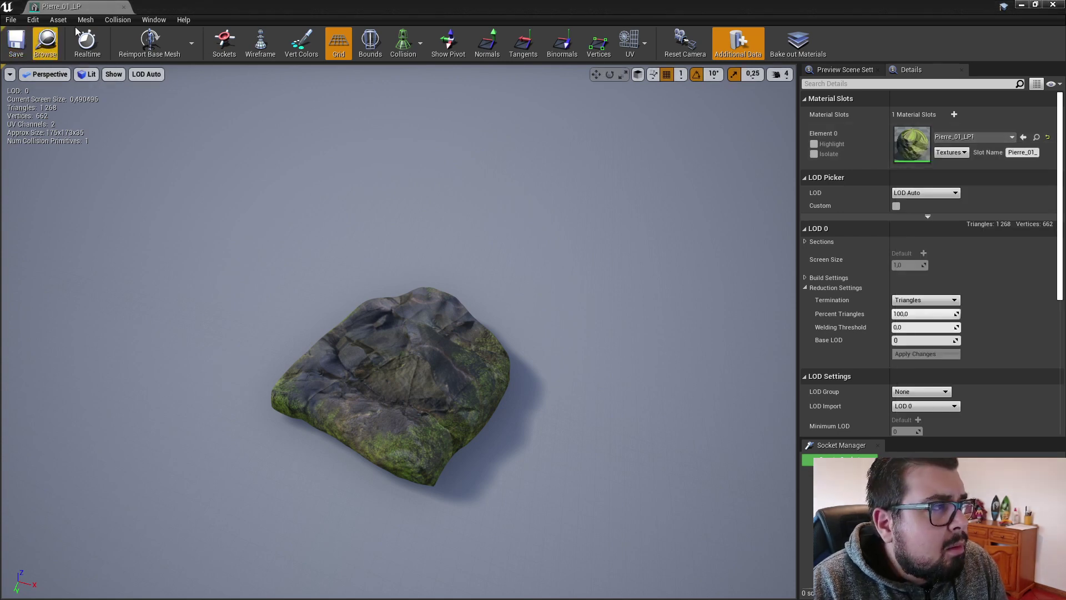
{"action": "left_click", "coordinate": [124, 7]}
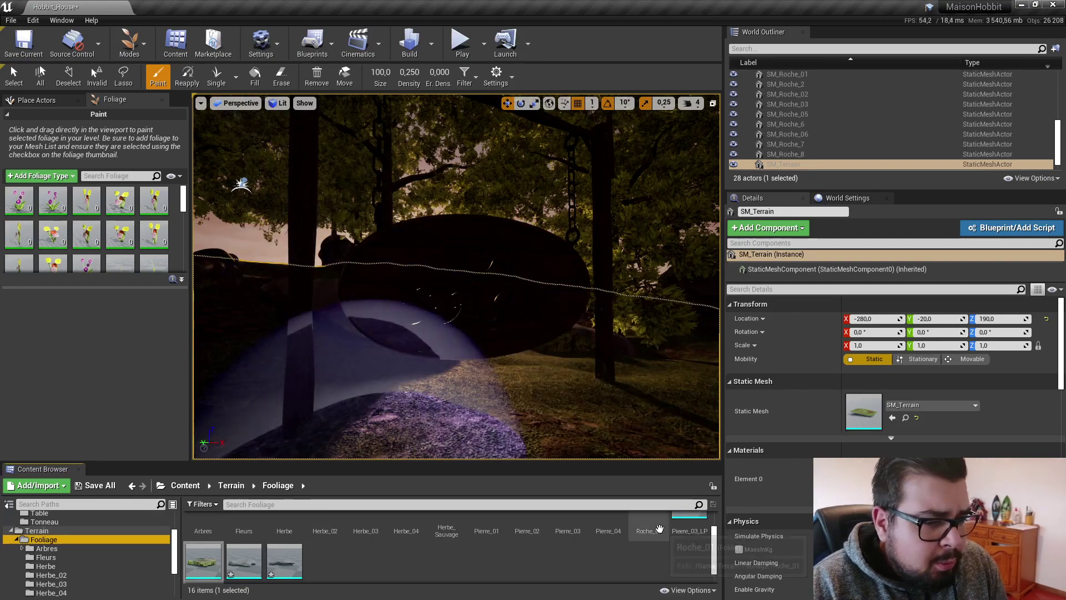
Step: Open the Pieere_03_LP mesh, change its material to Pieere_03_LP1, and save and close it
{"action": "double_click", "coordinate": [689, 537]}
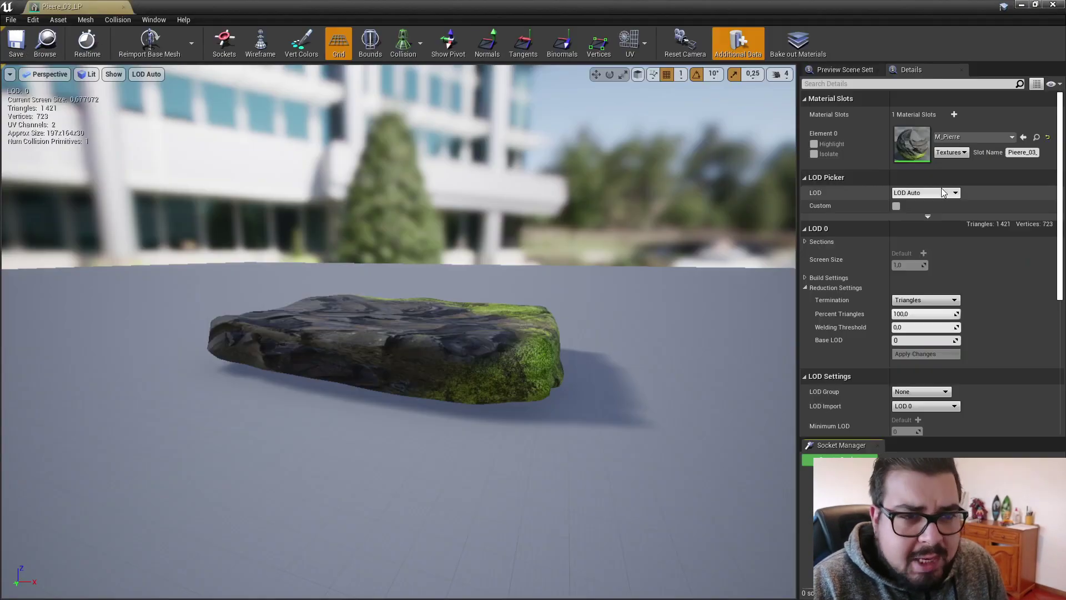
{"action": "left_click", "coordinate": [968, 136]}
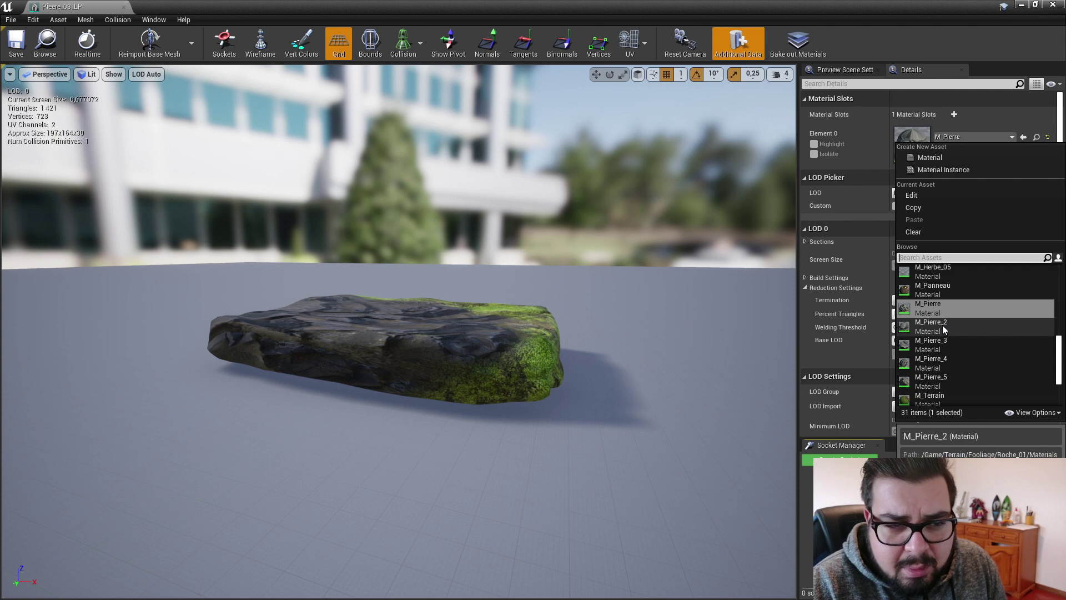
{"action": "scroll", "coordinate": [942, 344], "scroll_direction": "down", "scroll_amount": 2}
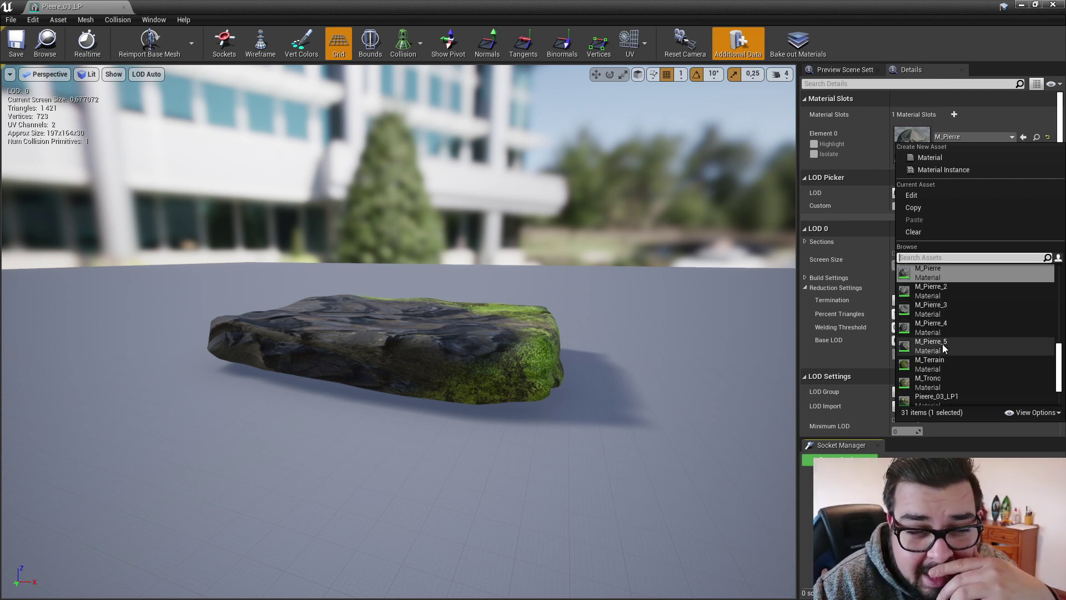
{"action": "scroll", "coordinate": [942, 344], "scroll_direction": "down", "scroll_amount": 1}
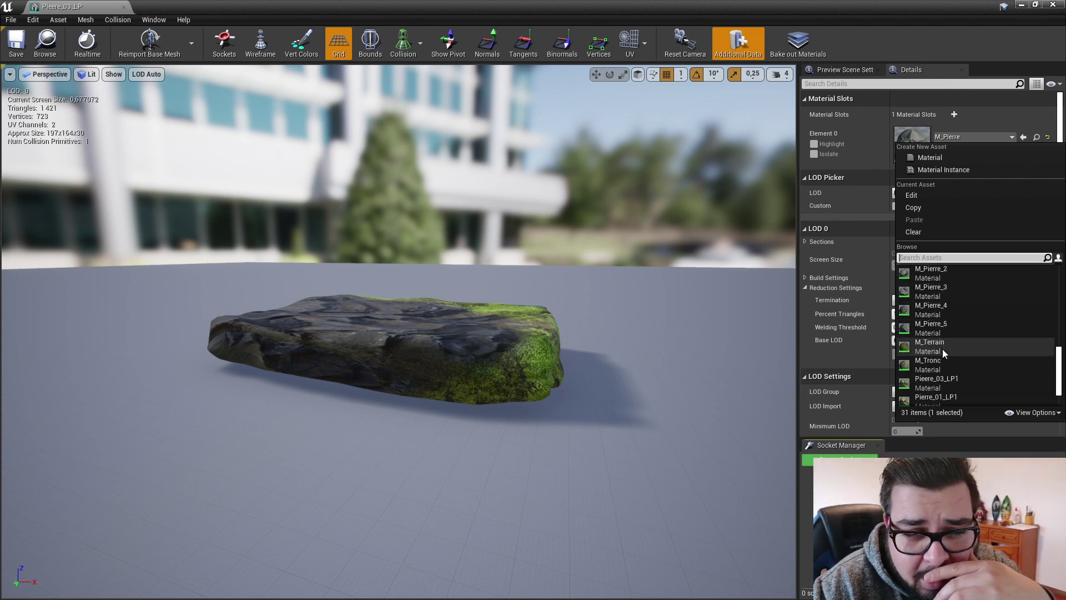
{"action": "left_click", "coordinate": [944, 380]}
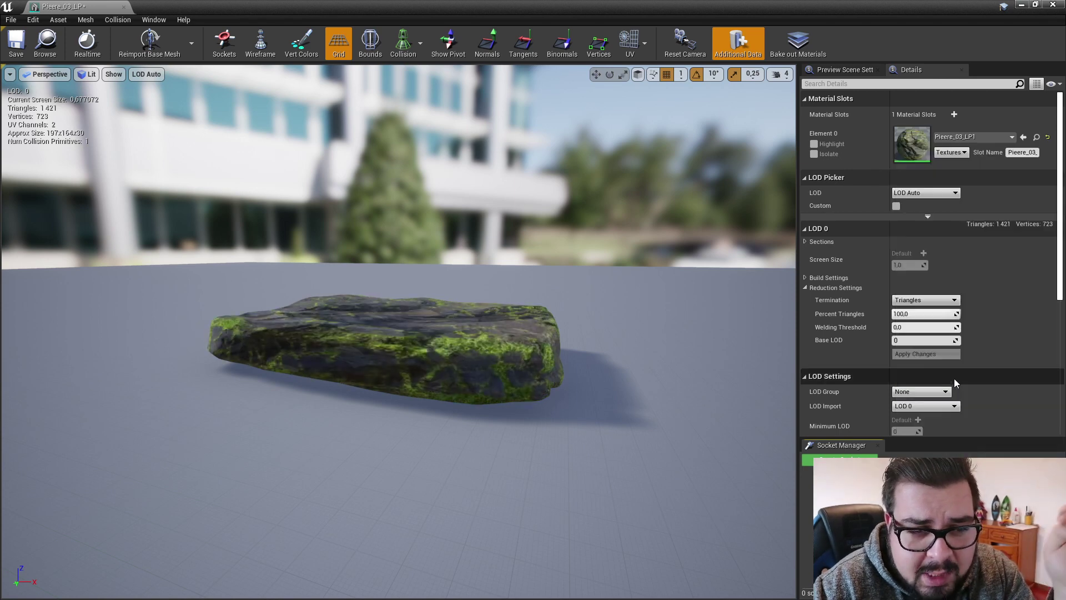
{"action": "left_click", "coordinate": [15, 43]}
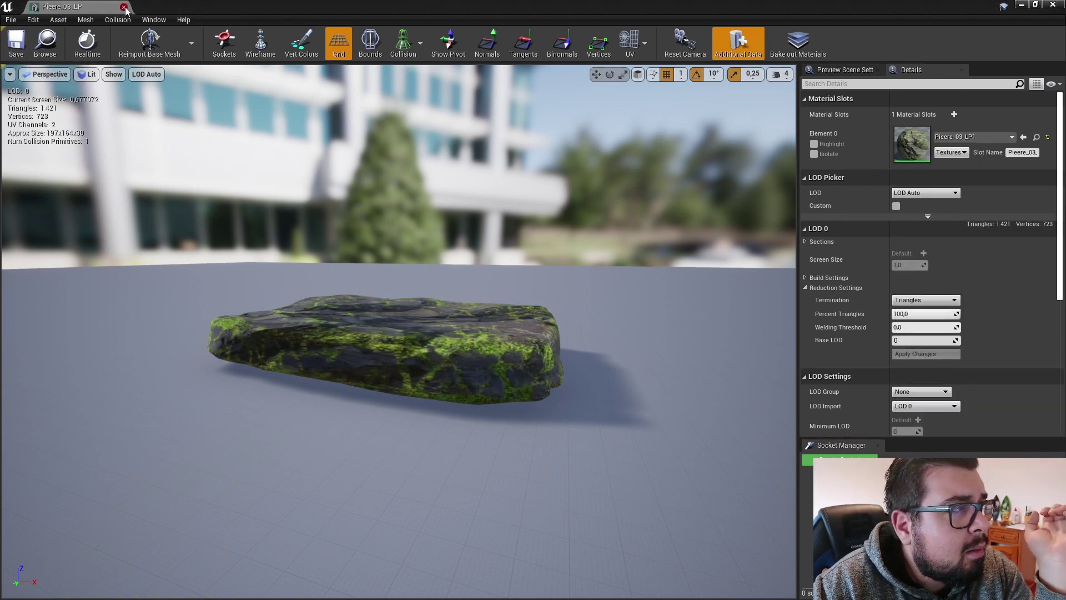
{"action": "left_click", "coordinate": [123, 8]}
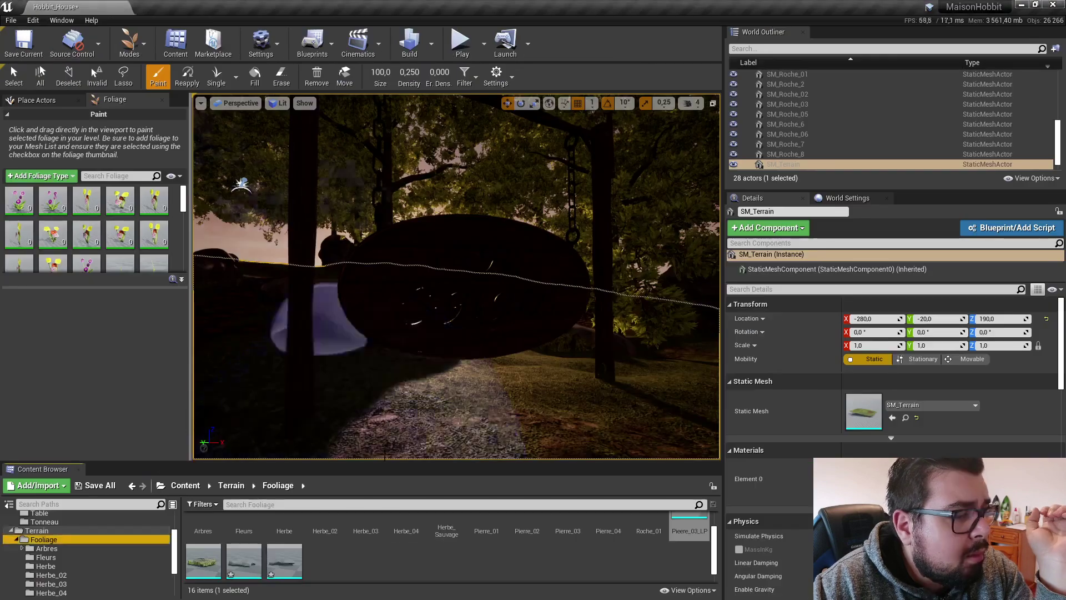
Step: Open the Pierre_02_LP mesh, assign it the Pierre_02_LP1 material, and save and close it
{"action": "double_click", "coordinate": [256, 556]}
{"action": "left_click", "coordinate": [972, 137]}
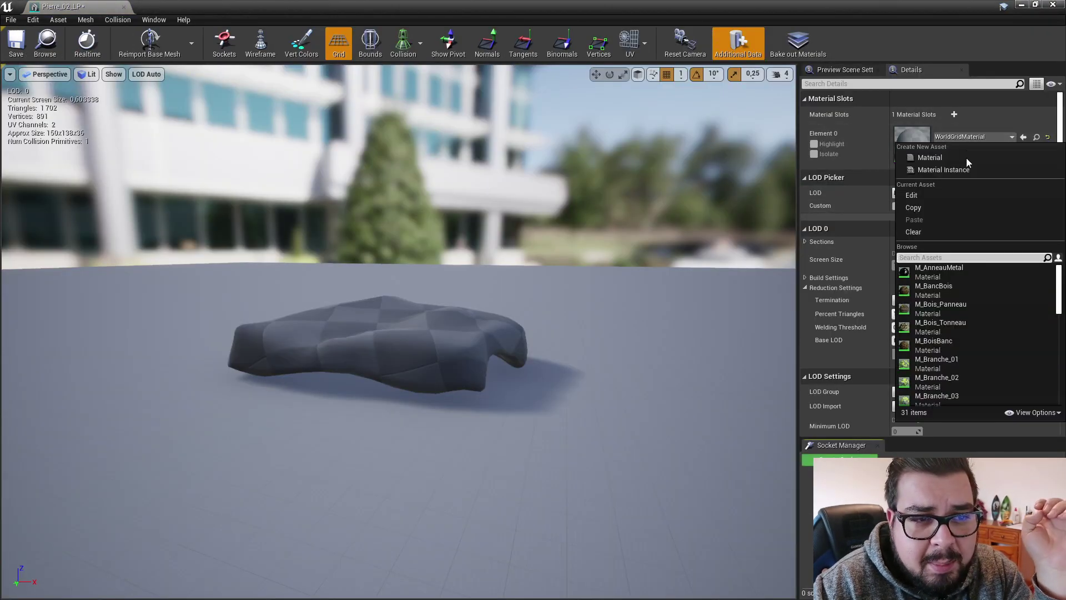
{"action": "scroll", "coordinate": [981, 348], "scroll_direction": "down", "scroll_amount": 10}
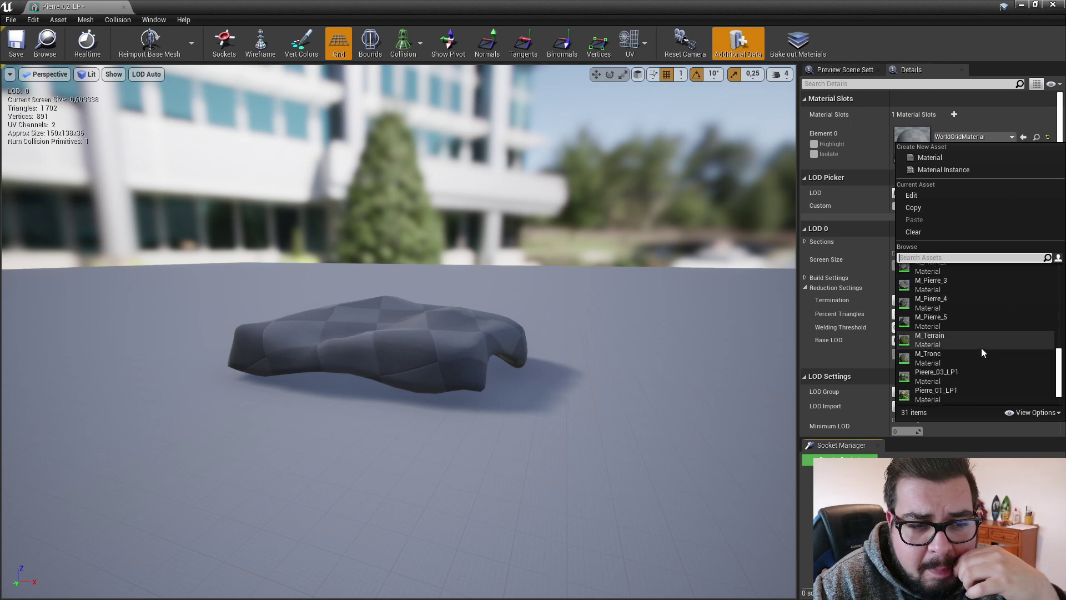
{"action": "scroll", "coordinate": [977, 361], "scroll_direction": "down", "scroll_amount": 2}
{"action": "left_click", "coordinate": [960, 380]}
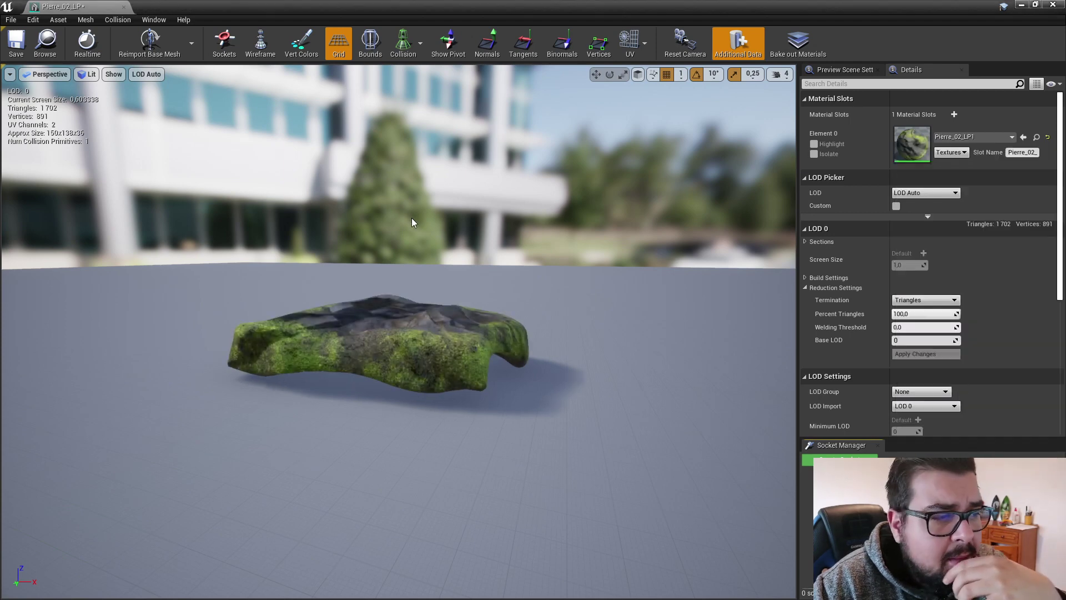
{"action": "left_click", "coordinate": [42, 41]}
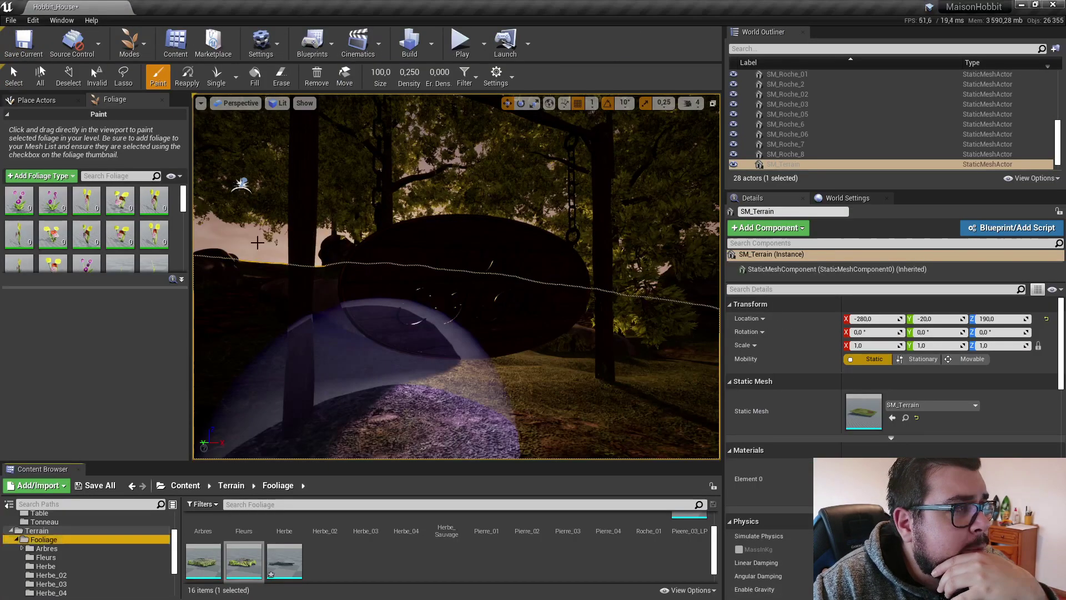
Step: Open the Pierre_04_LP mesh, assign it the Pierre_04_LP1 material, and save and close it
{"action": "double_click", "coordinate": [289, 559]}
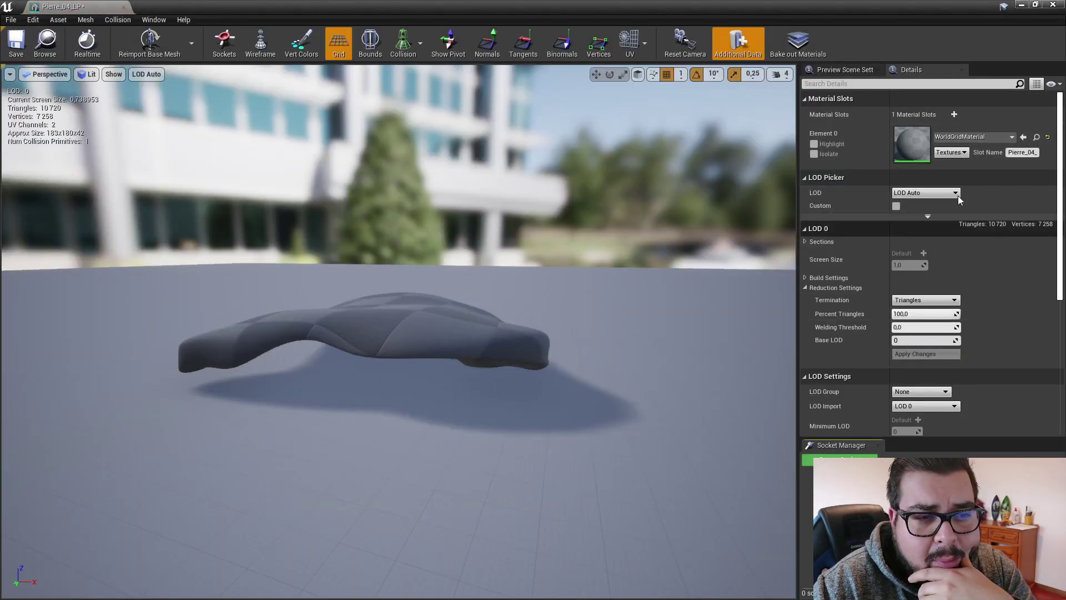
{"action": "left_click", "coordinate": [973, 137]}
{"action": "scroll", "coordinate": [938, 364], "scroll_direction": "down", "scroll_amount": 3}
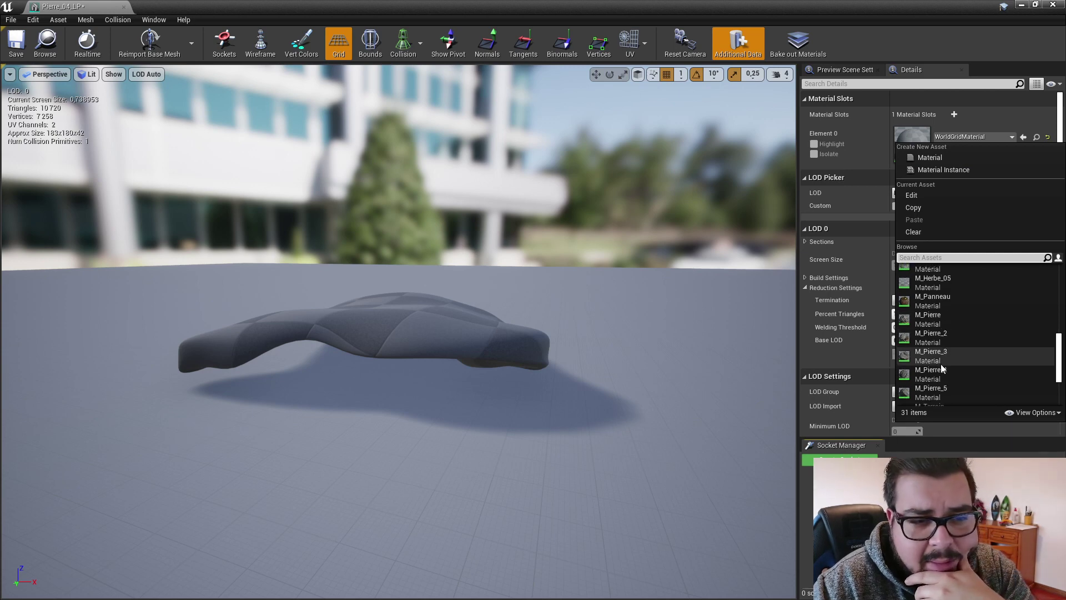
{"action": "scroll", "coordinate": [941, 367], "scroll_direction": "down", "scroll_amount": 4}
{"action": "left_click", "coordinate": [936, 393]}
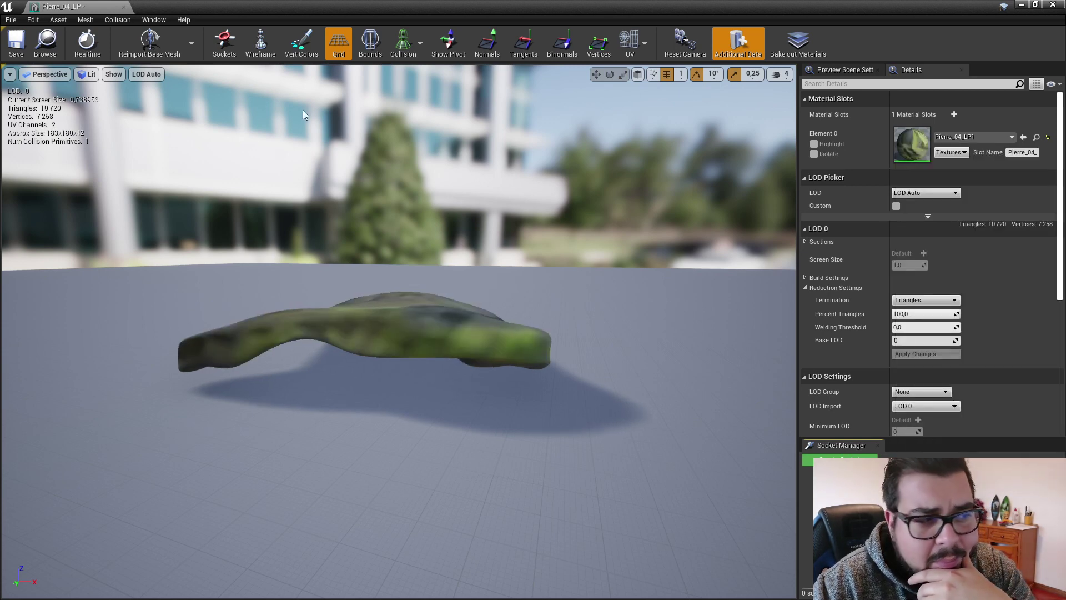
{"action": "left_click", "coordinate": [16, 43]}
{"action": "left_click", "coordinate": [123, 6]}
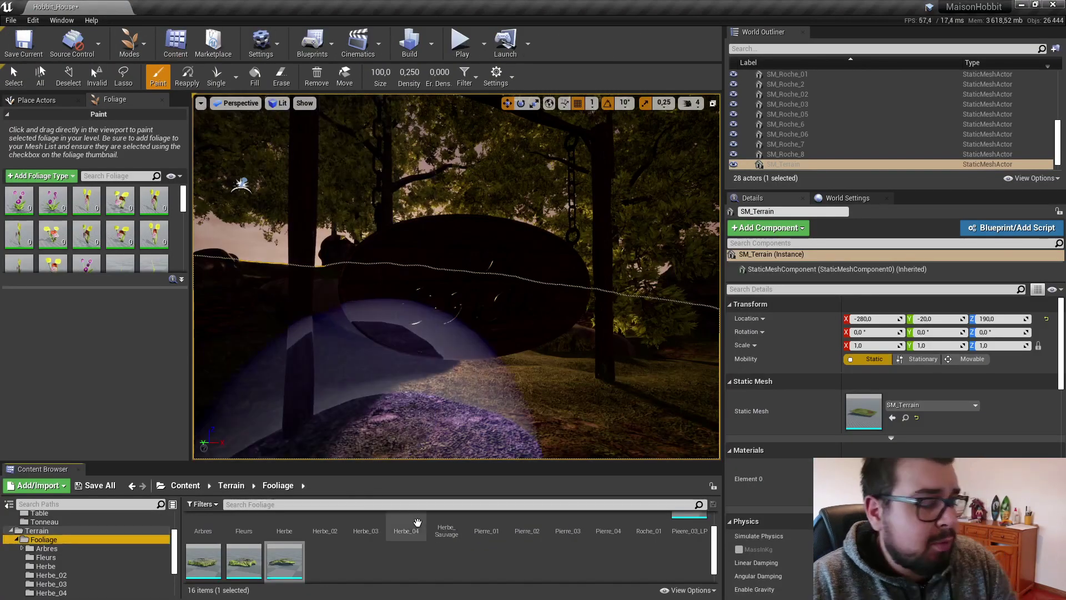
Step: Add the four stone meshes Pieere_03_LP, Pierre_01_LP, Pierre_02_LP and Pierre_04_LP as foliage types and save the level
{"action": "left_click", "coordinate": [284, 560]}
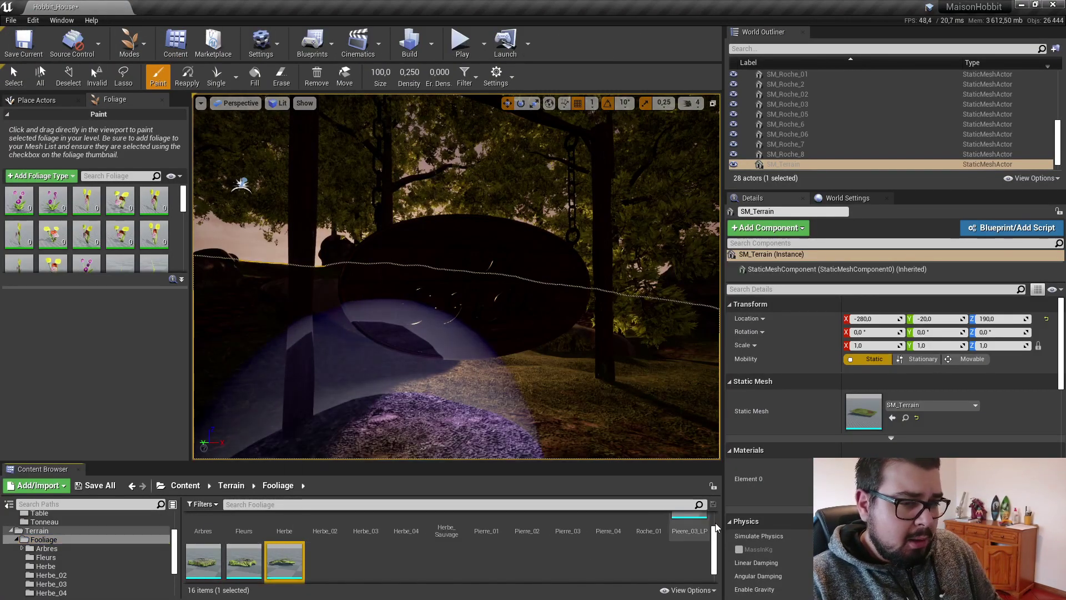
{"action": "left_click", "coordinate": [691, 530], "text": "shift"}
{"action": "left_click_drag", "start_coordinate": [691, 530], "coordinate": [109, 178]}
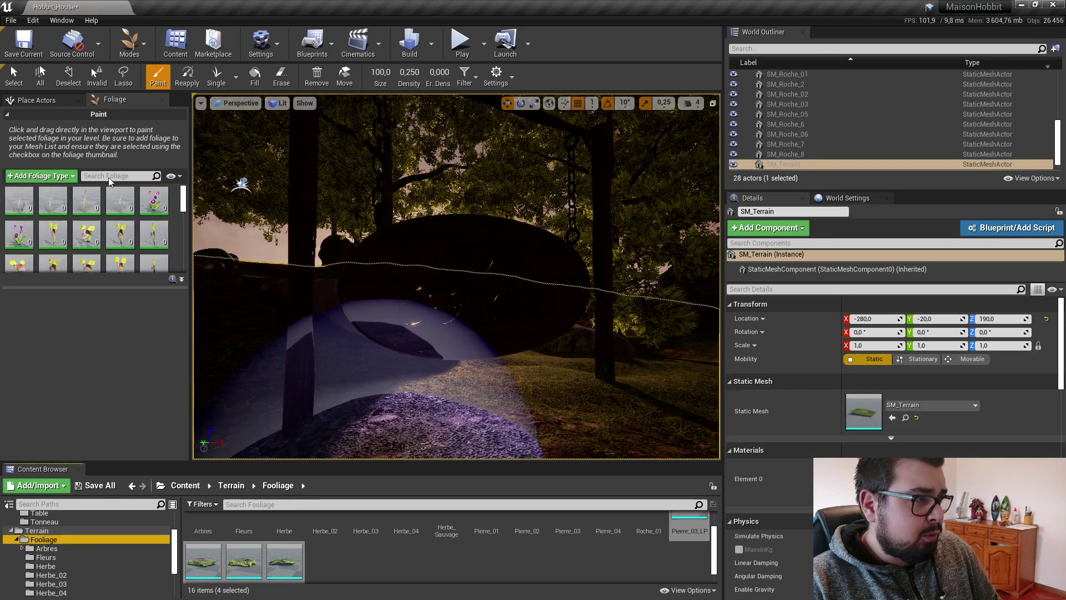
{"action": "left_click", "coordinate": [10, 20]}
{"action": "left_click", "coordinate": [55, 118]}
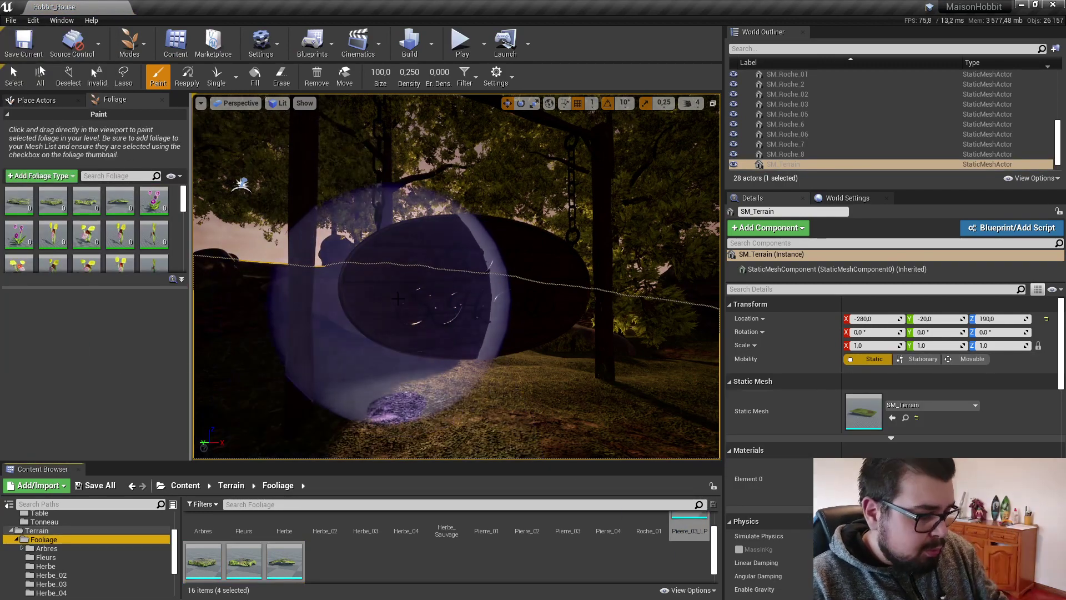
{"action": "left_click", "coordinate": [355, 362]}
{"action": "mouse_move", "coordinate": [351, 358]}
{"action": "right_mouse_down"}
{"action": "mouse_move", "coordinate": [300, 361]}
{"action": "mouse_move", "coordinate": [358, 358]}
{"action": "mouse_move", "coordinate": [369, 364]}
{"action": "mouse_move", "coordinate": [362, 371]}
{"action": "mouse_move", "coordinate": [362, 355]}
{"action": "right_mouse_up"}
{"action": "key", "text": "s"}
{"action": "key", "text": "w"}
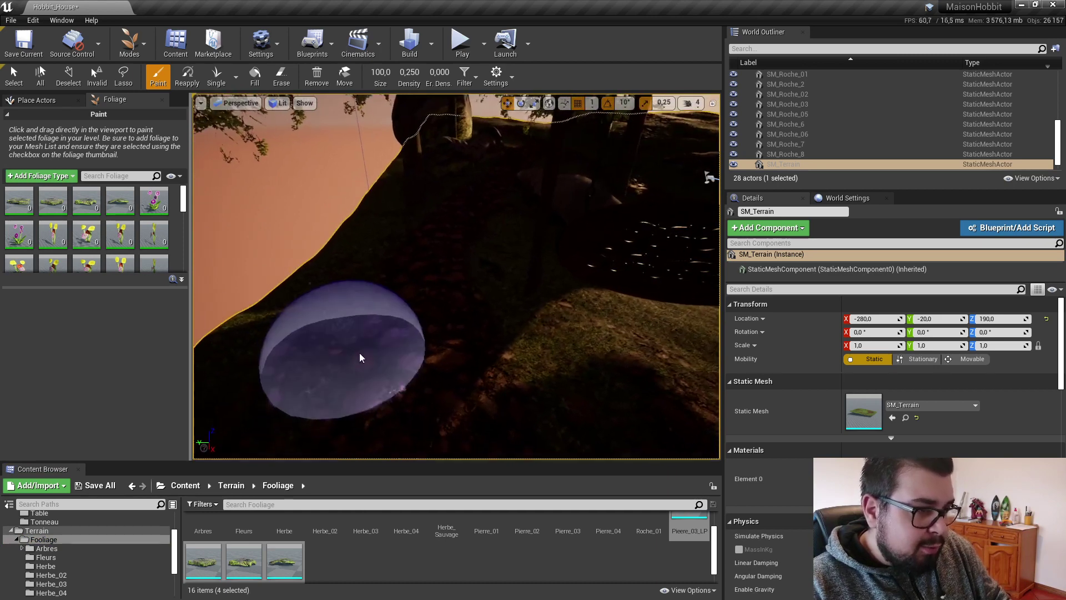
Step: Save the level and deactivate every foliage type in the palette
{"action": "mouse_move", "coordinate": [83, 197]}
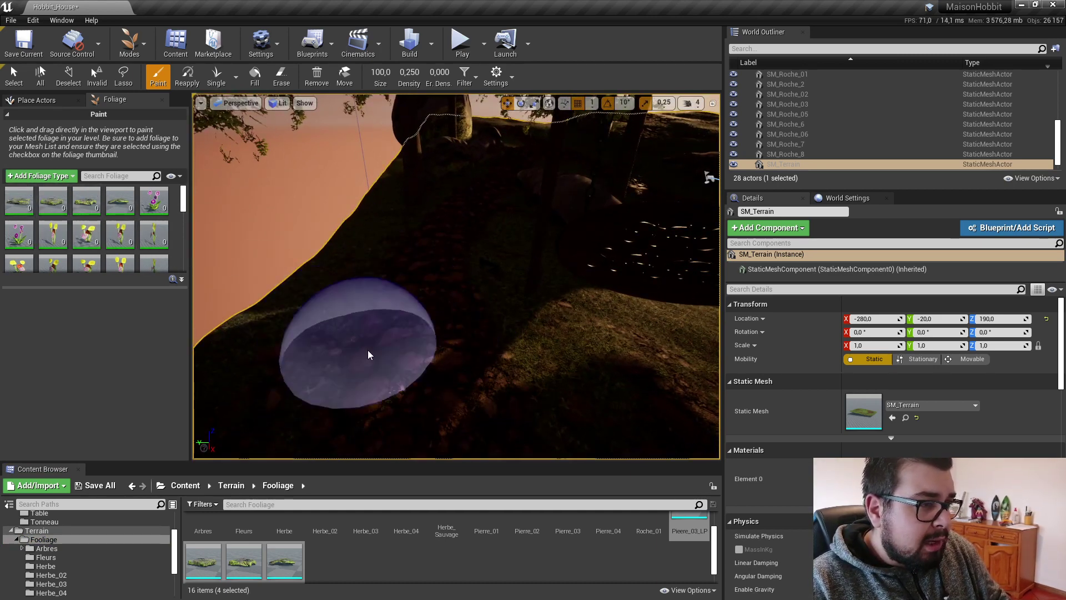
{"action": "left_click", "coordinate": [16, 193], "text": "shift"}
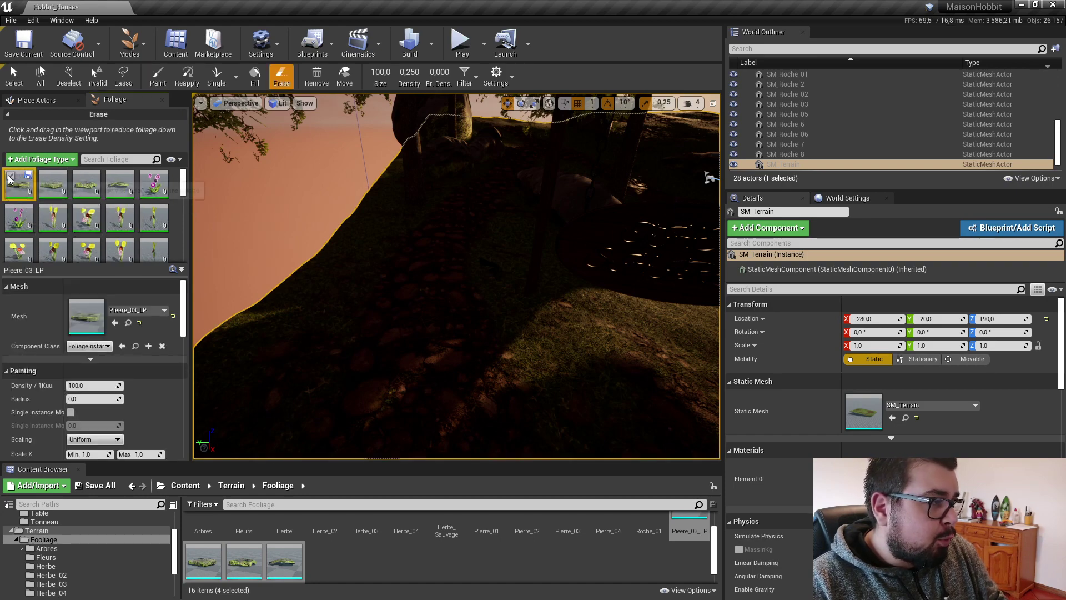
{"action": "scroll", "coordinate": [161, 223], "scroll_direction": "down", "scroll_amount": 12}
{"action": "scroll", "coordinate": [196, 233], "scroll_direction": "down", "scroll_amount": 5}
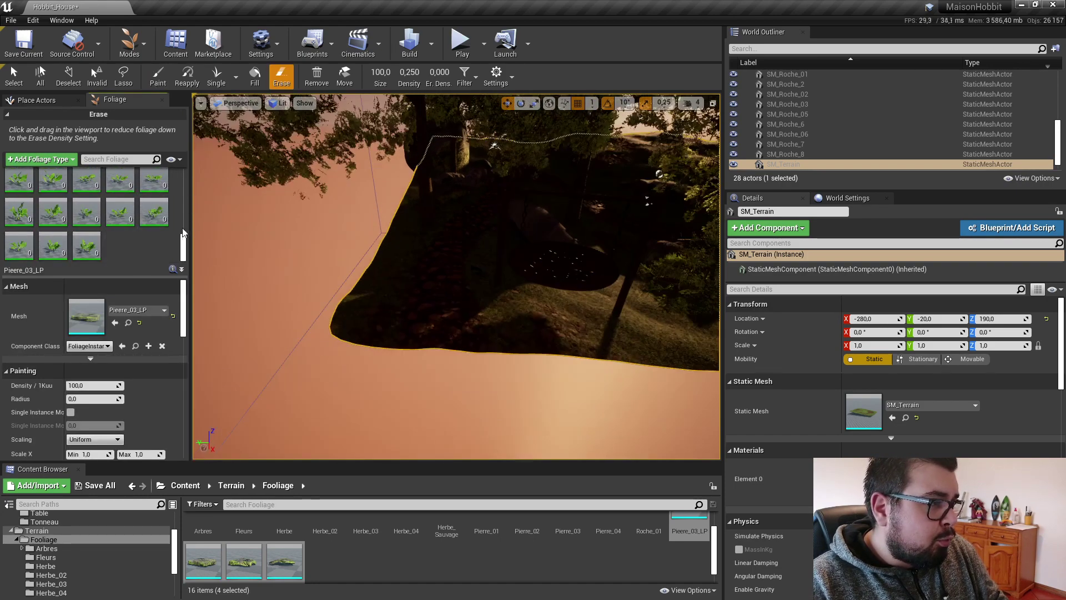
{"action": "left_click", "coordinate": [90, 248], "text": "ctrl"}
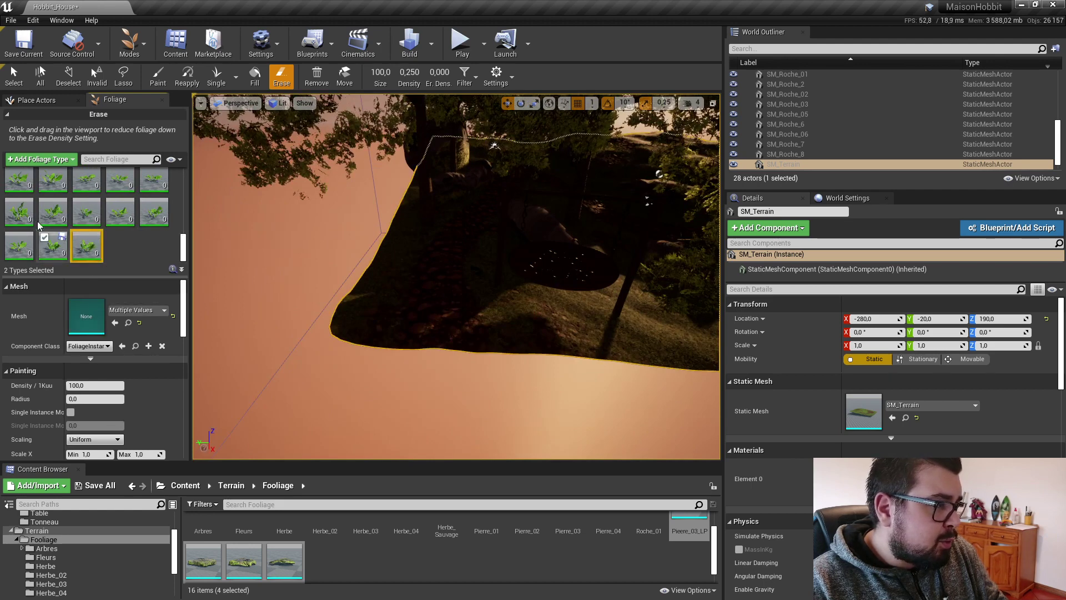
{"action": "left_click", "coordinate": [24, 213], "text": "shift"}
{"action": "scroll", "coordinate": [82, 211], "scroll_direction": "up", "scroll_amount": 5}
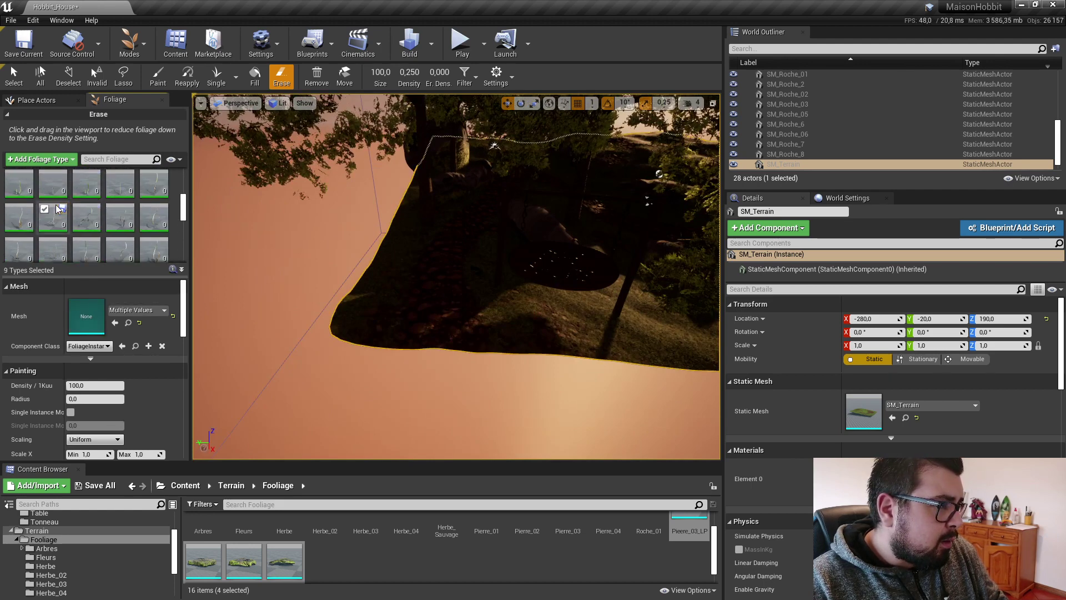
{"action": "scroll", "coordinate": [58, 209], "scroll_direction": "up", "scroll_amount": 2}
{"action": "left_click", "coordinate": [29, 194], "text": "shift"}
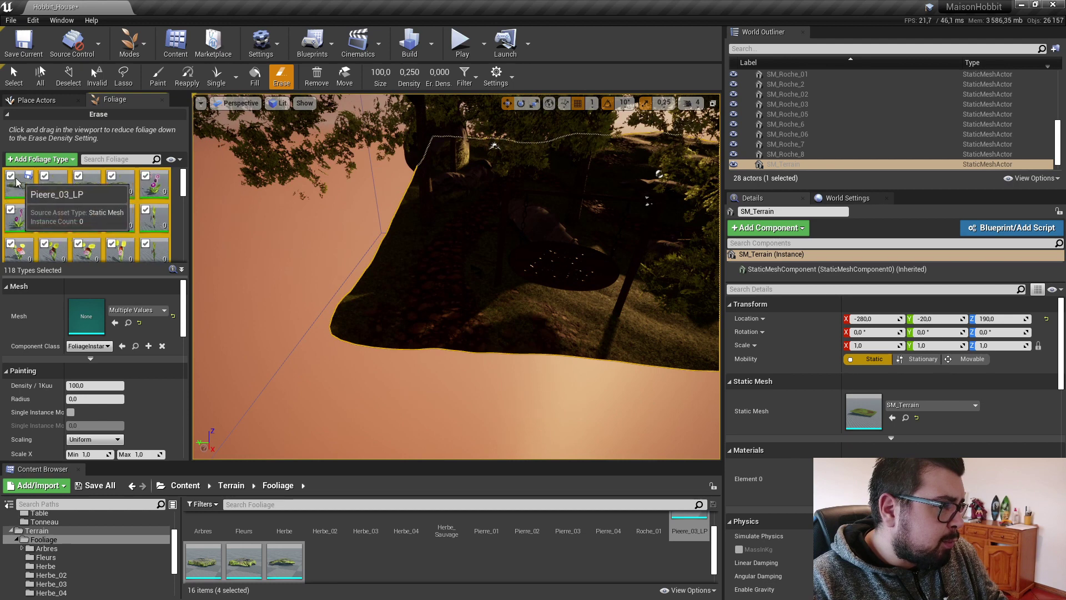
{"action": "left_click", "coordinate": [10, 176]}
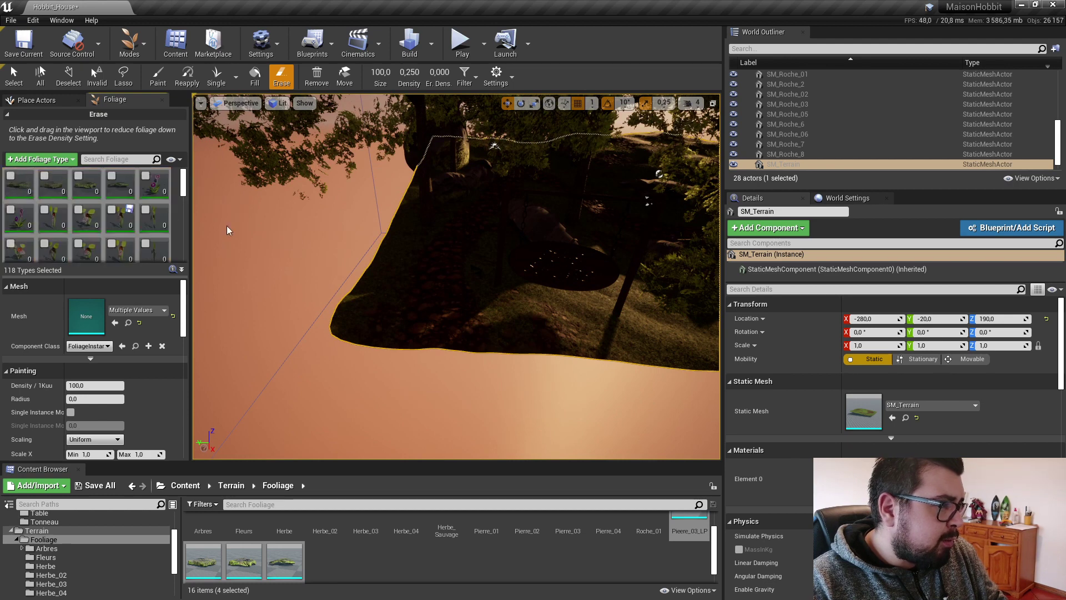
{"action": "left_click", "coordinate": [111, 175]}
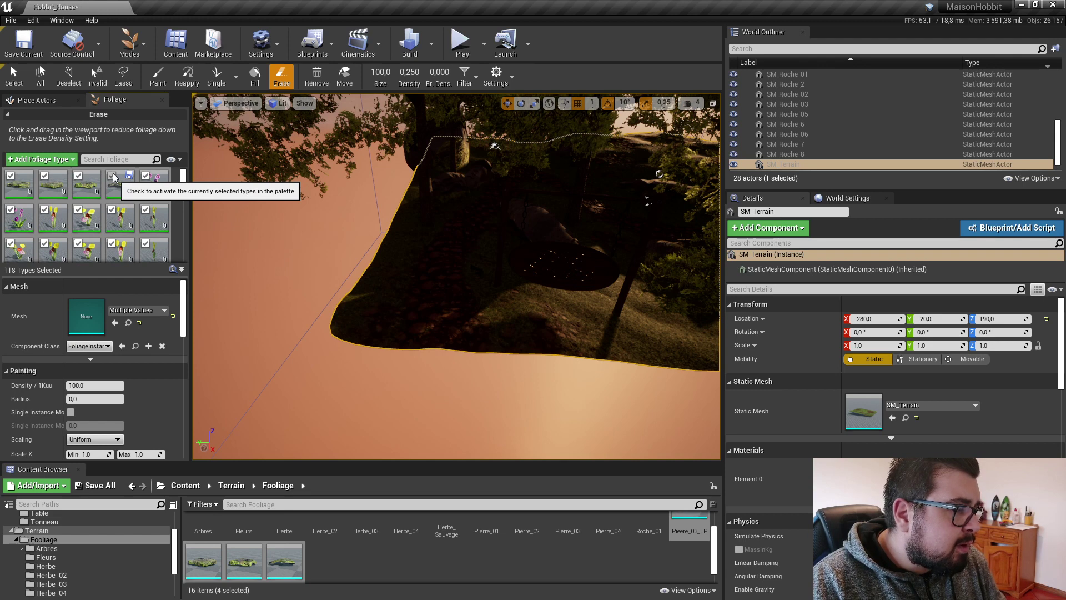
{"action": "key", "text": "ctrl+s"}
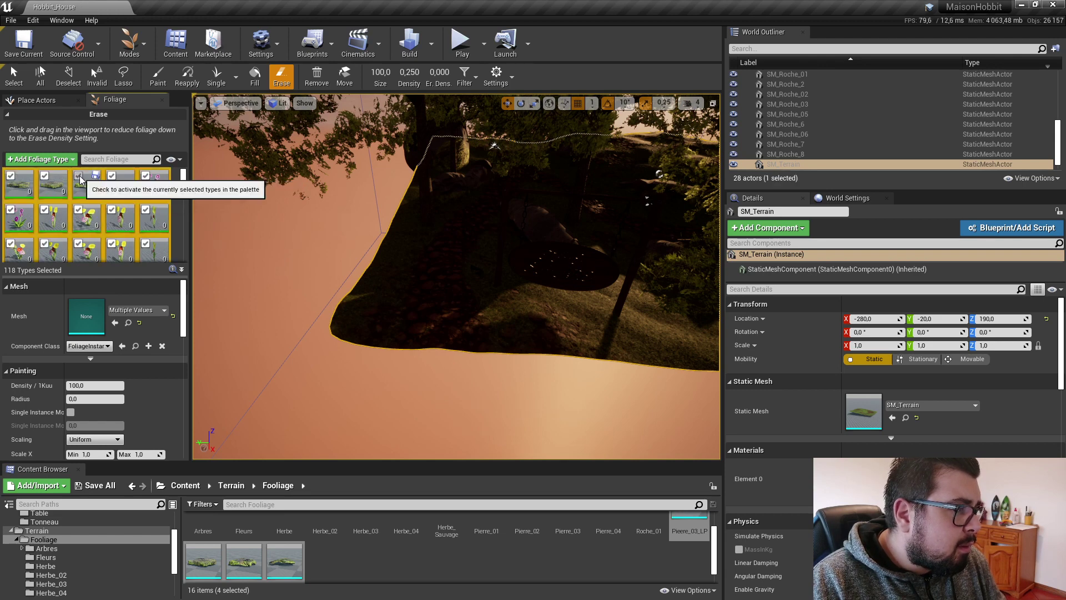
{"action": "left_click", "coordinate": [79, 176]}
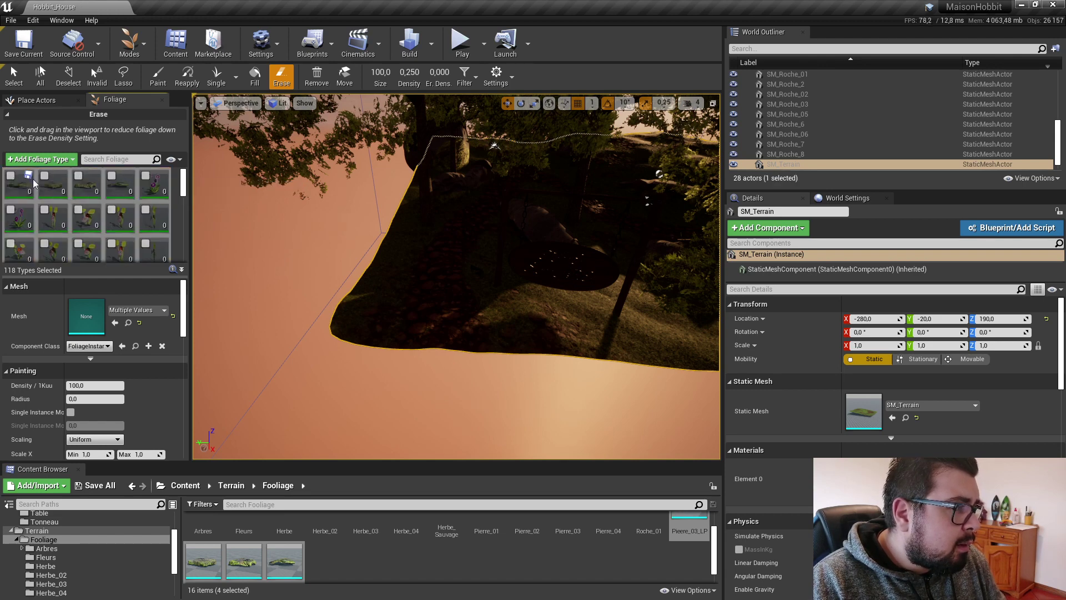
{"action": "left_click", "coordinate": [177, 210]}
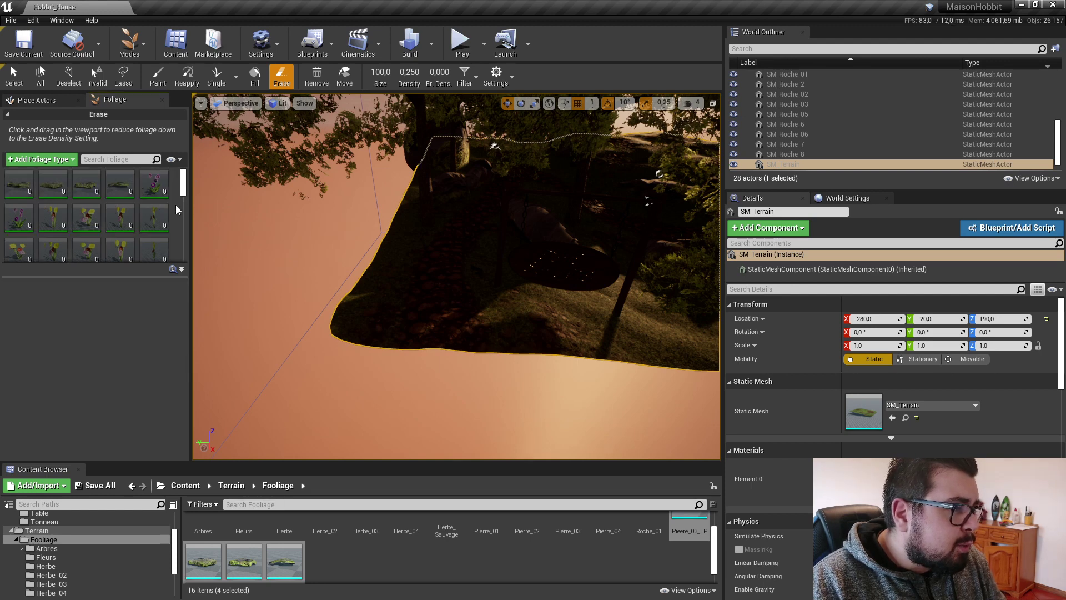
Step: Activate only the four stone foliage types Pieere_03_LP, Pierre_01_LP, Pierre_02_LP and Pierre_04_LP for painting
{"action": "left_click", "coordinate": [12, 175]}
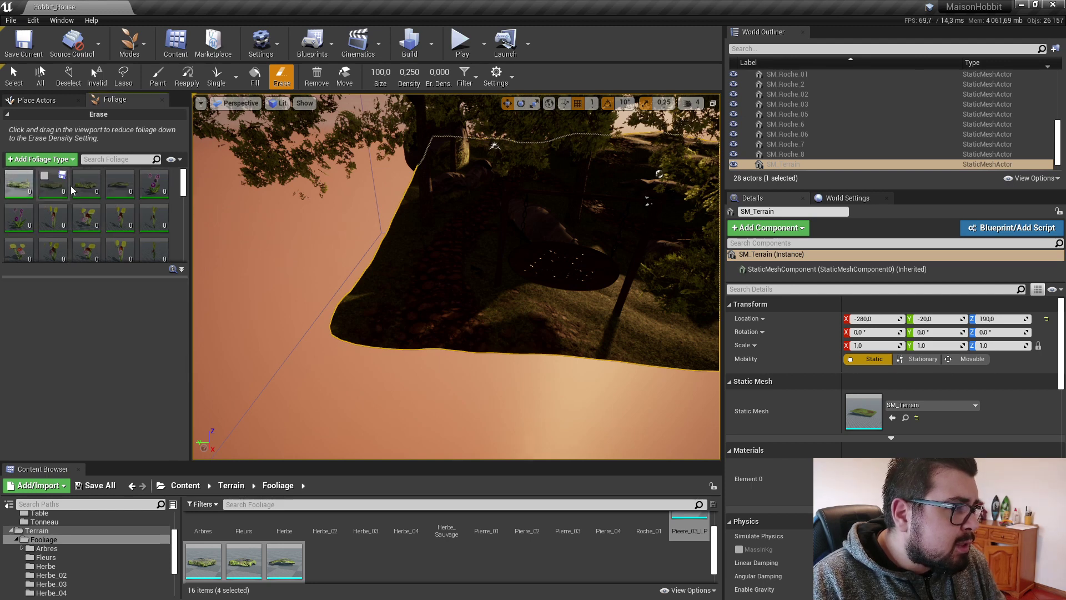
{"action": "left_click", "coordinate": [114, 176]}
{"action": "left_click", "coordinate": [438, 263]}
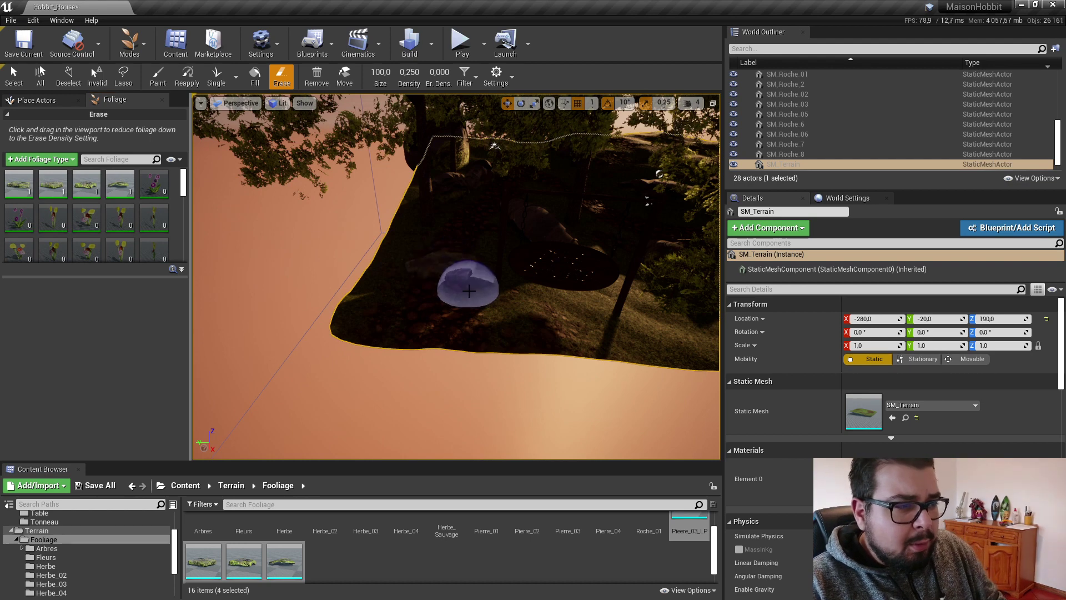
Step: Set the Scale X range of Pieere_03_LP and Pierre_01_LP to a minimum of 0,2 and a maximum of 0,25
{"action": "left_click", "coordinate": [29, 191]}
{"action": "scroll", "coordinate": [89, 411], "scroll_direction": "down", "scroll_amount": 1}
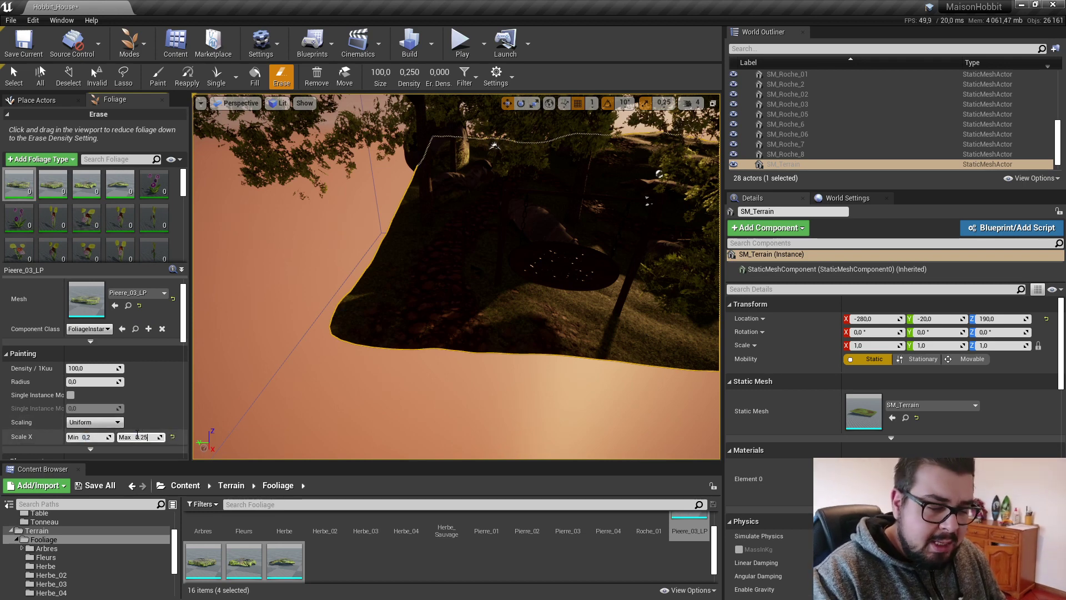
{"action": "left_click", "coordinate": [54, 185]}
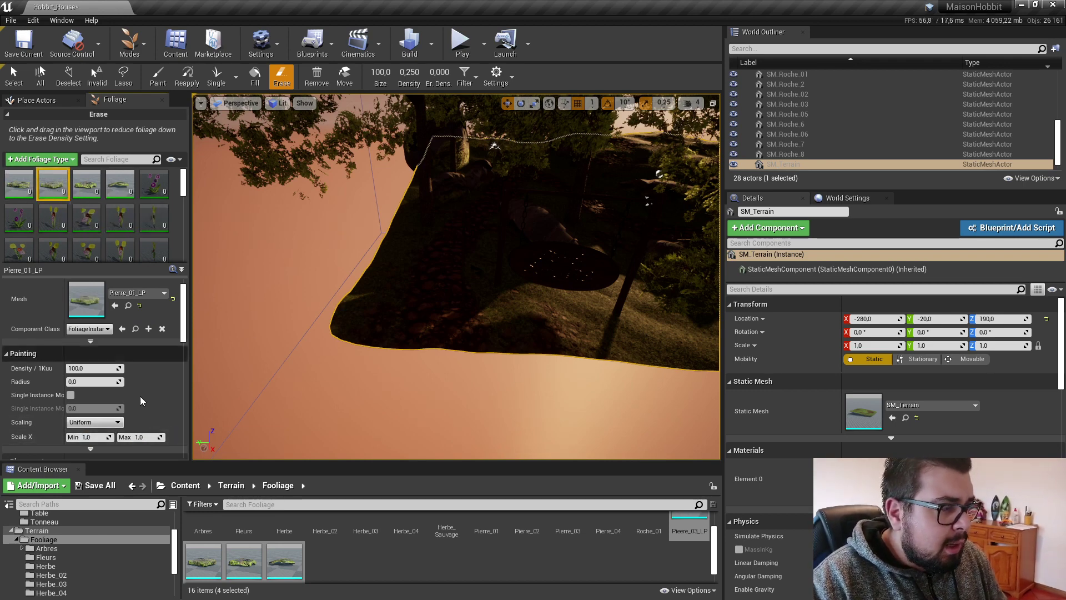
{"action": "left_click", "coordinate": [88, 436]}
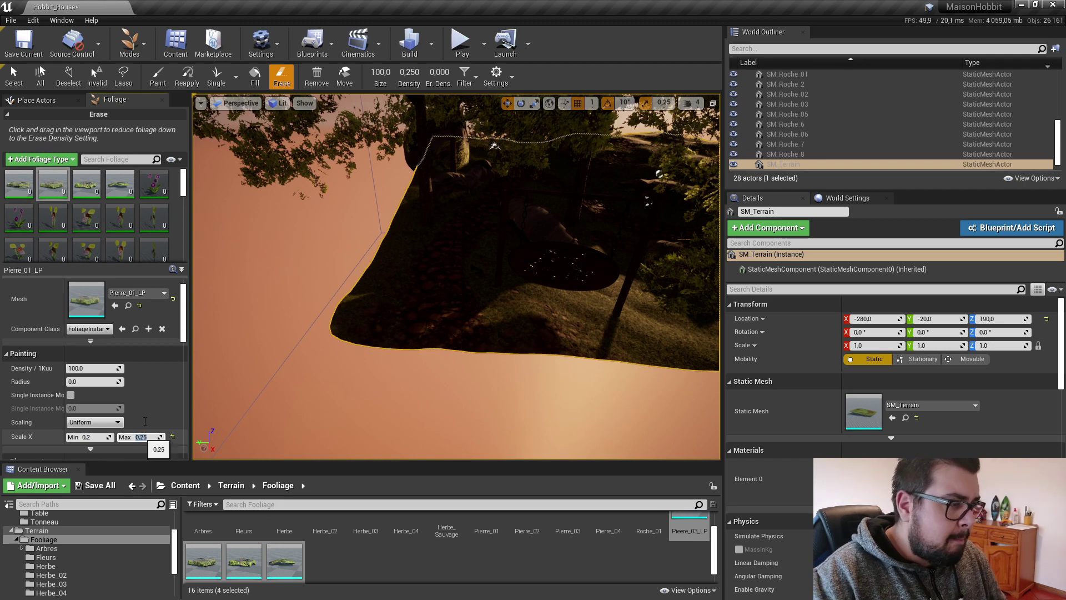
Step: Set the minimum Scale X of Pierre_02_LP to 0,2 and the Scale X range of Pierre_04_LP to 0,2–0,25
{"action": "left_click", "coordinate": [87, 186]}
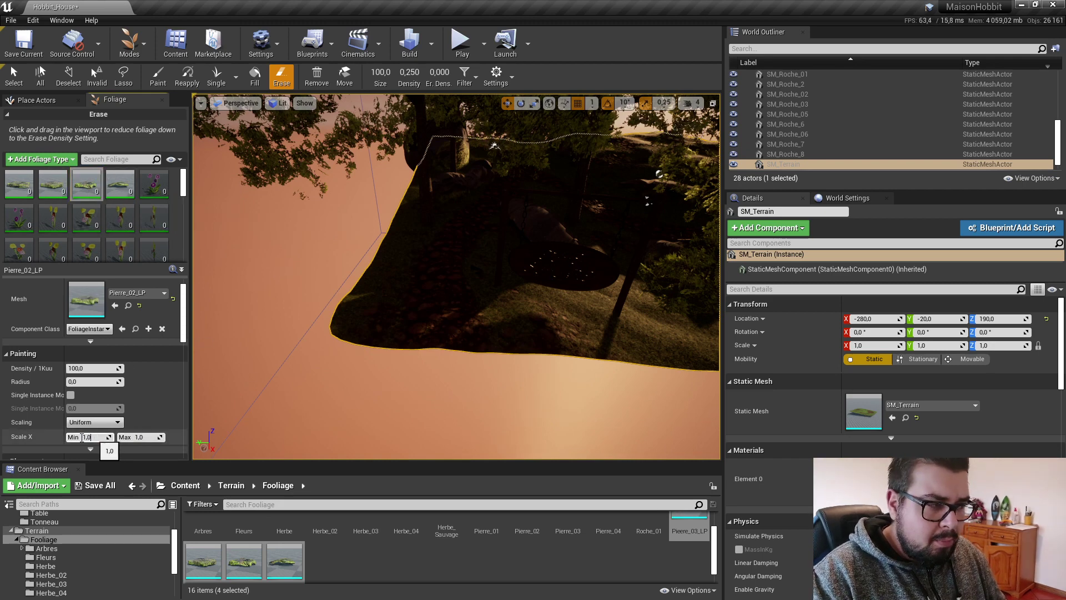
{"action": "type", "text": "0,2"}
{"action": "key", "text": "Return"}
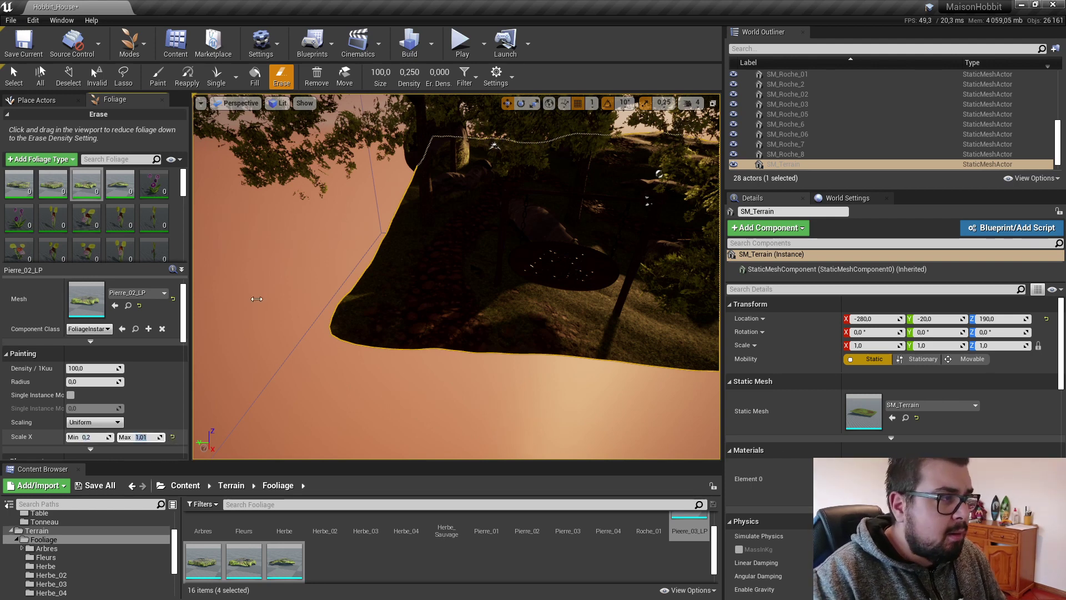
{"action": "left_click", "coordinate": [120, 185]}
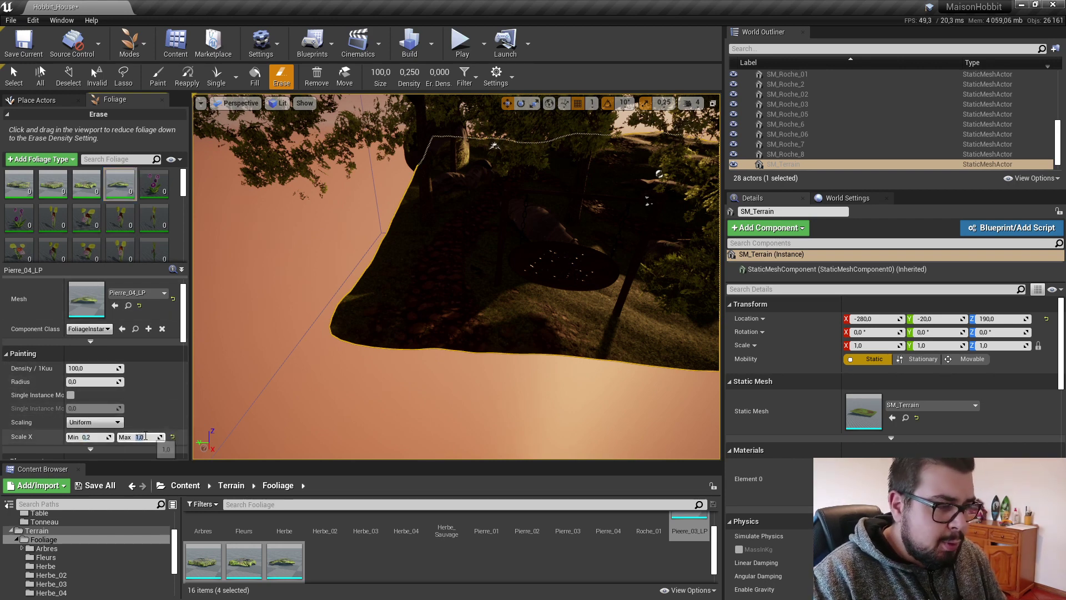
{"action": "key", "text": "Return"}
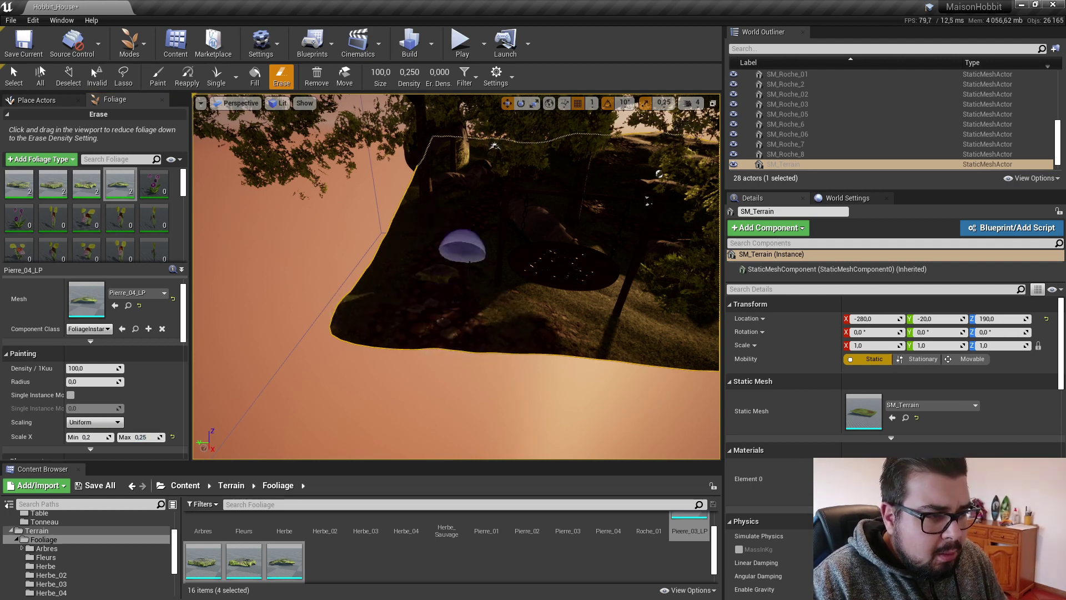
Step: Paint a few test stones on the terrain around the path and undo them
{"action": "left_click", "coordinate": [520, 290]}
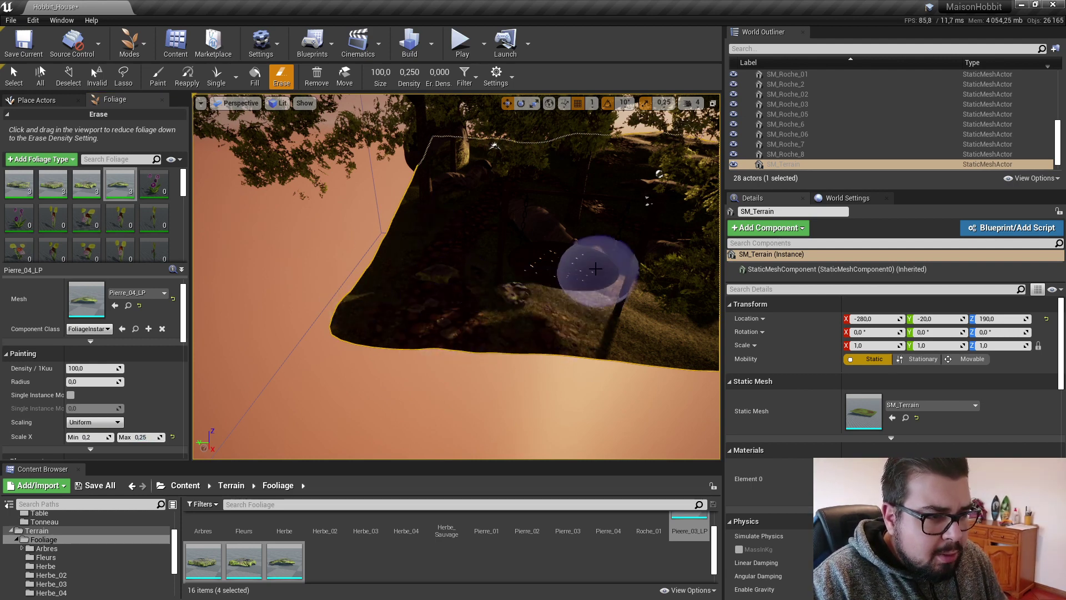
{"action": "left_click_drag", "start_coordinate": [595, 269], "coordinate": [427, 287]}
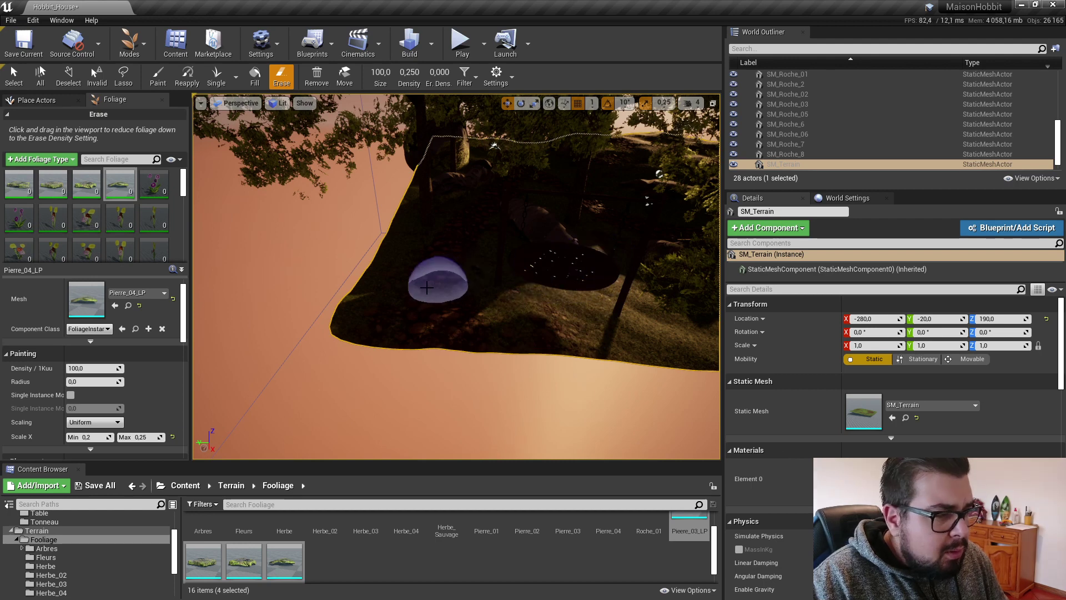
Step: Set the Scale X range of Pieere_03_LP and Pierre_01_LP to a minimum of 0,1 and a maximum of 0,2
{"action": "left_click", "coordinate": [32, 194]}
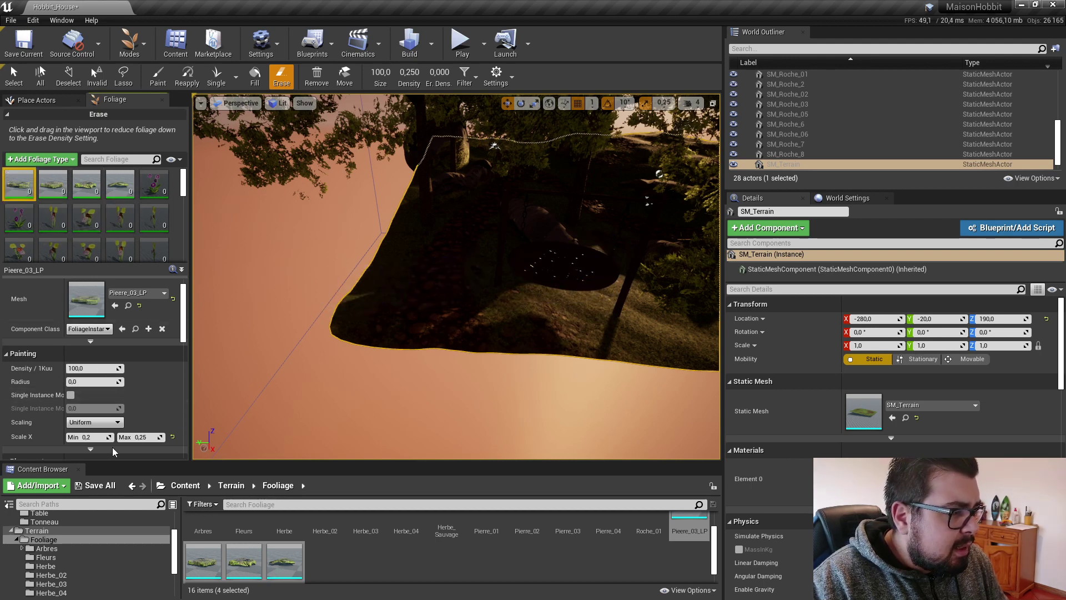
{"action": "left_click", "coordinate": [84, 438]}
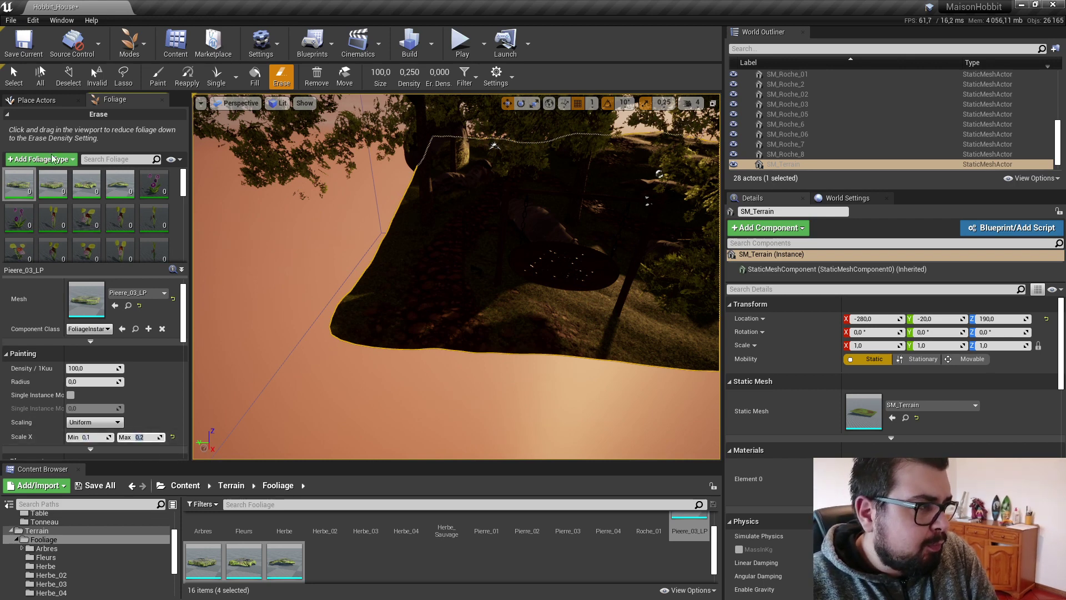
{"action": "left_click", "coordinate": [53, 183]}
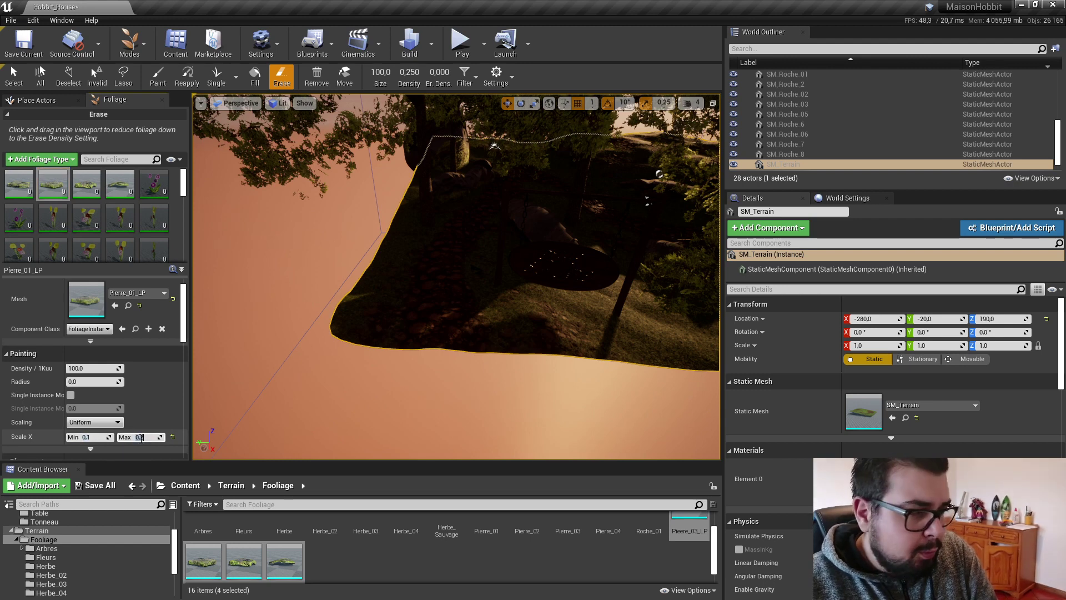
Step: Set the Scale X range of Pierre_02_LP and Pierre_04_LP to a minimum of 0,1 and a maximum of 0,2
{"action": "left_click", "coordinate": [82, 187]}
{"action": "left_click", "coordinate": [92, 437]}
{"action": "type", "text": "0"}
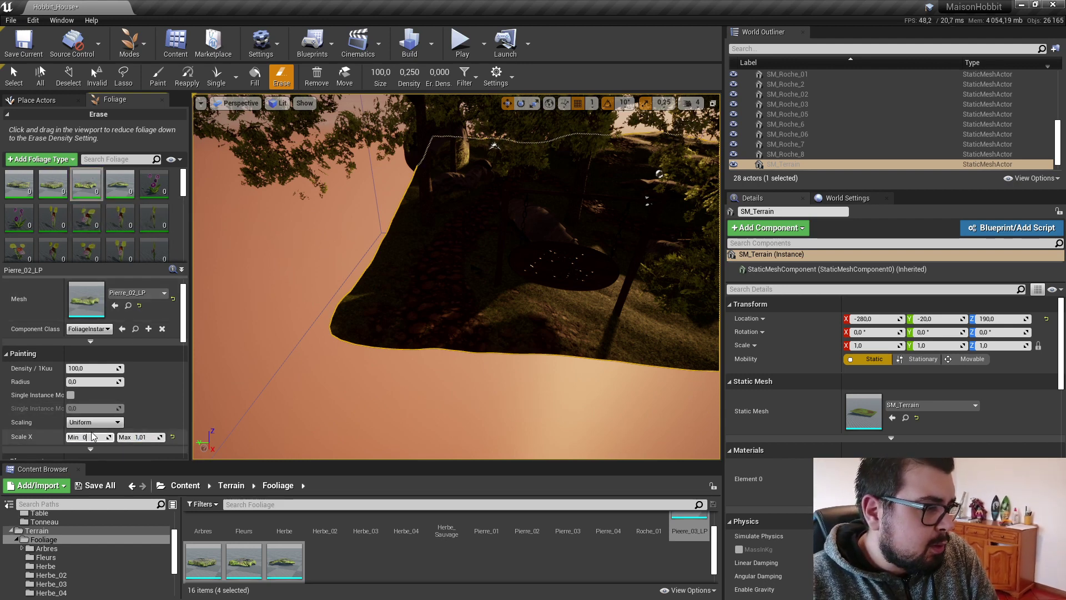
{"action": "type", "text": ",1"}
{"action": "key", "text": "Return"}
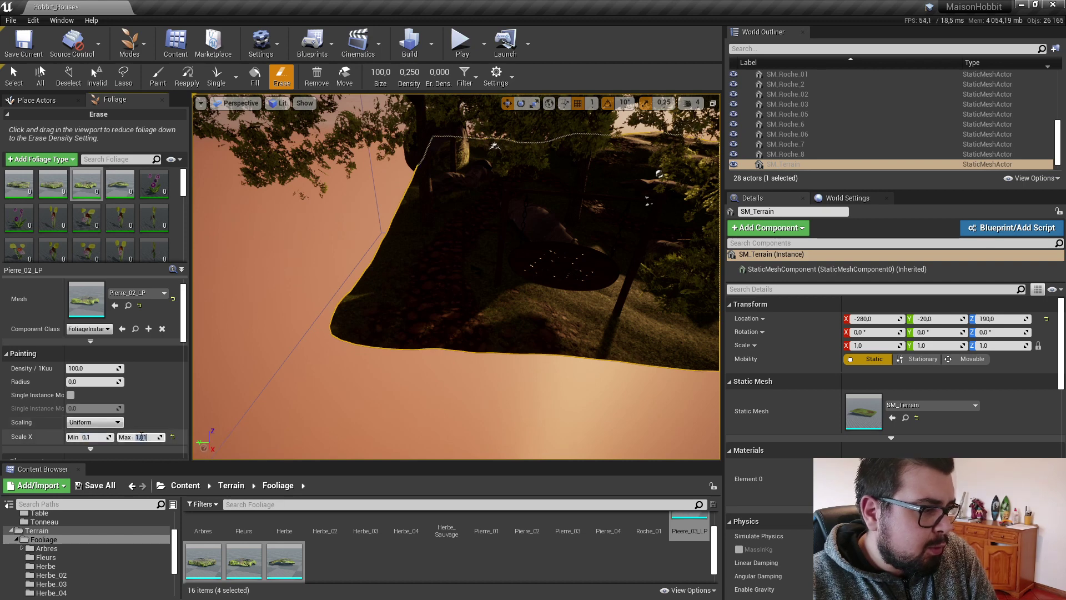
{"action": "left_click", "coordinate": [120, 183]}
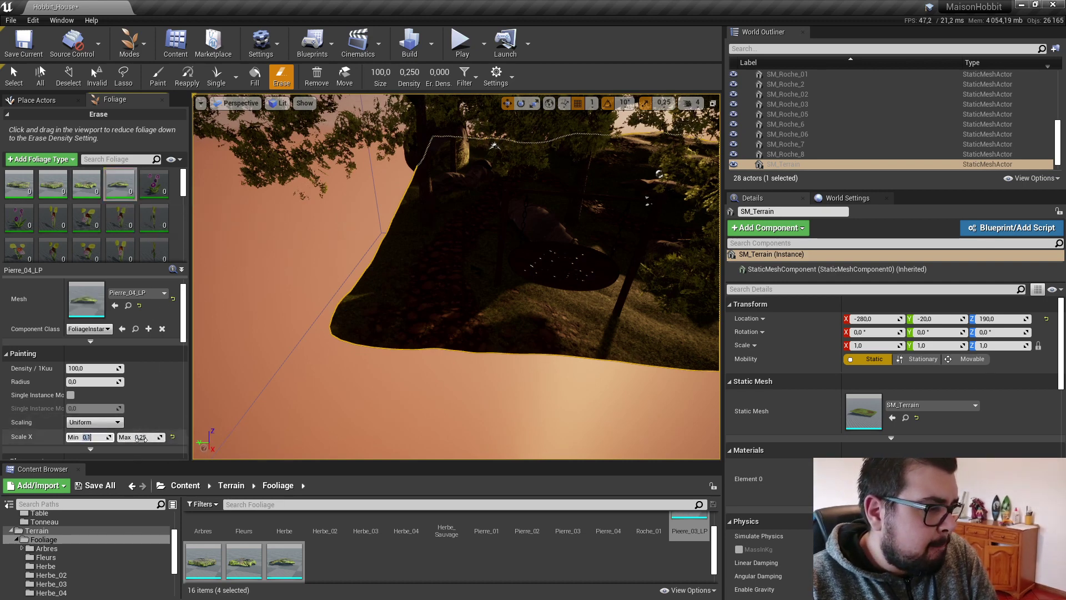
{"action": "type", "text": "2"}
{"action": "key", "text": "Return"}
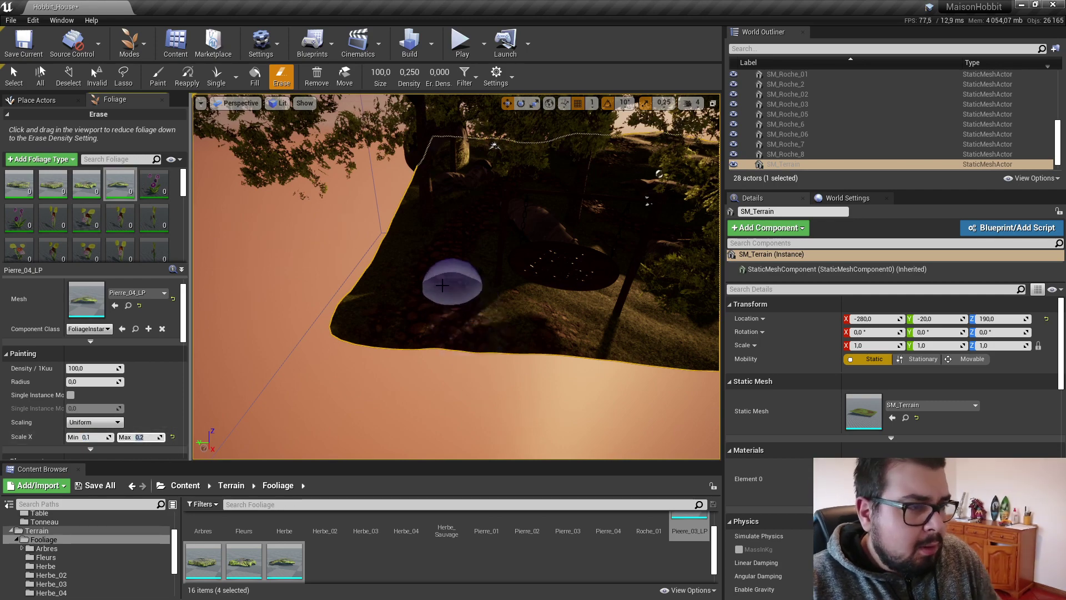
Step: Paint the four stone types onto the terrain along the dirt path
{"action": "key", "text": "q"}
{"action": "right_click_drag", "start_coordinate": [526, 310], "coordinate": [524, 310]}
{"action": "key", "text": "e"}
{"action": "mouse_move", "coordinate": [492, 308]}
{"action": "left_mouse_down"}
{"action": "mouse_move", "coordinate": [485, 243]}
{"action": "mouse_move", "coordinate": [500, 174]}
{"action": "left_mouse_up"}
{"action": "right_click_drag", "start_coordinate": [534, 152], "coordinate": [534, 153]}
{"action": "mouse_move", "coordinate": [528, 185]}
{"action": "left_mouse_down"}
{"action": "mouse_move", "coordinate": [530, 241]}
{"action": "mouse_move", "coordinate": [535, 184]}
{"action": "left_mouse_up"}
{"action": "right_click_drag", "start_coordinate": [536, 172], "coordinate": [535, 185]}
{"action": "mouse_move", "coordinate": [515, 266]}
{"action": "left_mouse_down"}
{"action": "mouse_move", "coordinate": [484, 274]}
{"action": "mouse_move", "coordinate": [515, 202]}
{"action": "left_mouse_up"}
{"action": "right_click_drag", "start_coordinate": [514, 203], "coordinate": [509, 221]}
{"action": "right_click_drag", "start_coordinate": [543, 262], "coordinate": [543, 261]}
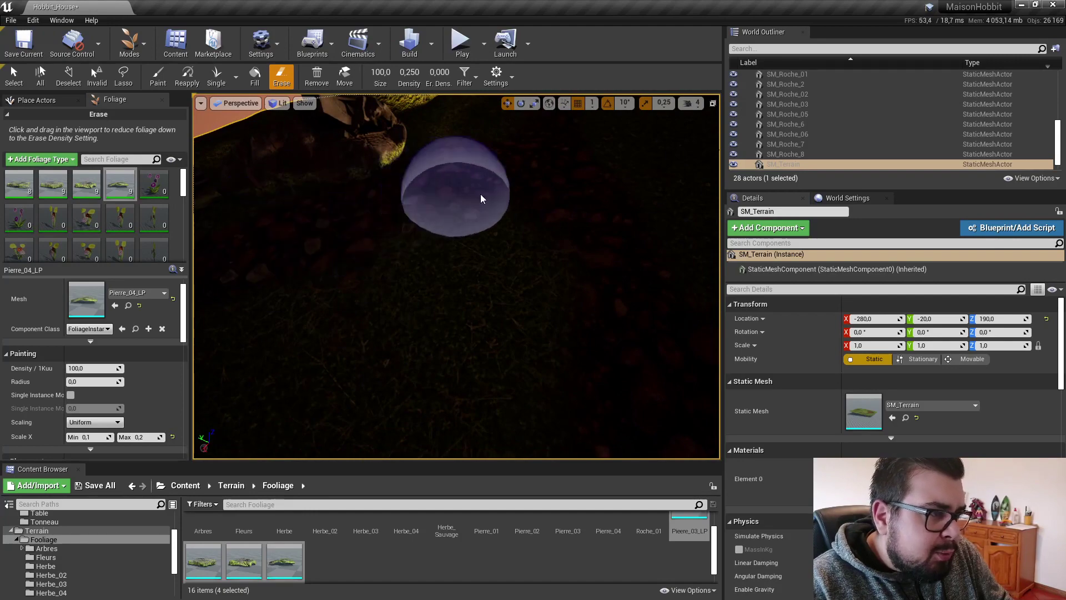
Step: Undo the unwanted stone strokes and paint replacement stones along the path towards the terrain's edge
{"action": "key", "text": "ctrl+z"}
{"action": "mouse_move", "coordinate": [568, 156]}
{"action": "right_mouse_down"}
{"action": "mouse_move", "coordinate": [600, 158]}
{"action": "mouse_move", "coordinate": [577, 147]}
{"action": "mouse_move", "coordinate": [572, 105]}
{"action": "mouse_move", "coordinate": [569, 157]}
{"action": "mouse_move", "coordinate": [575, 105]}
{"action": "mouse_move", "coordinate": [571, 153]}
{"action": "mouse_move", "coordinate": [619, 142]}
{"action": "mouse_move", "coordinate": [625, 125]}
{"action": "mouse_move", "coordinate": [622, 144]}
{"action": "mouse_move", "coordinate": [563, 139]}
{"action": "right_mouse_up"}
{"action": "key", "text": "ctrl+z"}
{"action": "left_click_drag", "start_coordinate": [564, 139], "coordinate": [626, 137]}
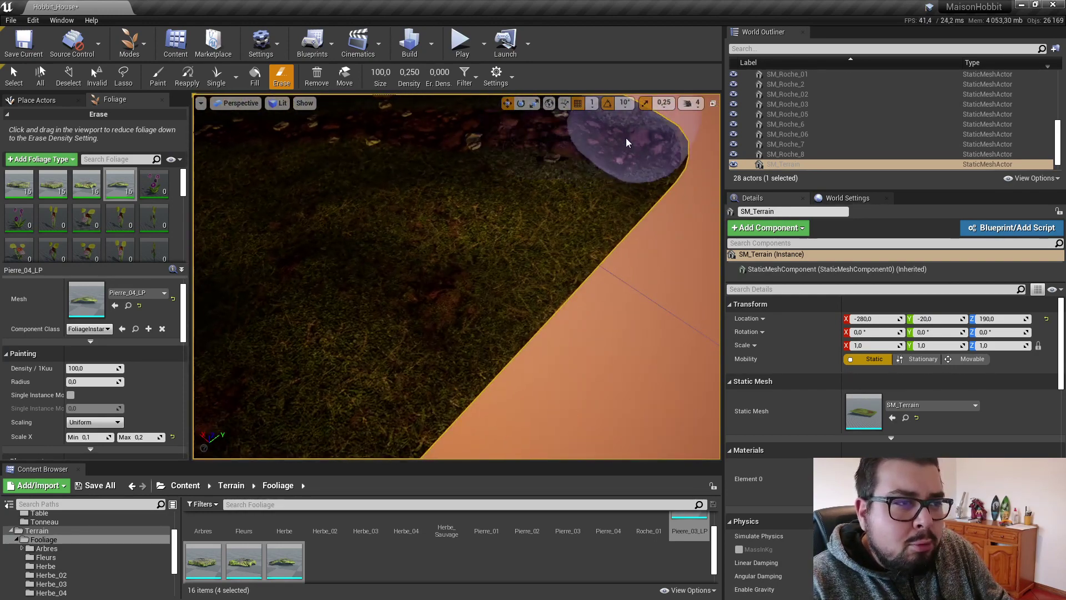
Step: Paint more stones along the path past the large rocks and up the hillside
{"action": "right_click_drag", "start_coordinate": [452, 200], "coordinate": [397, 197]}
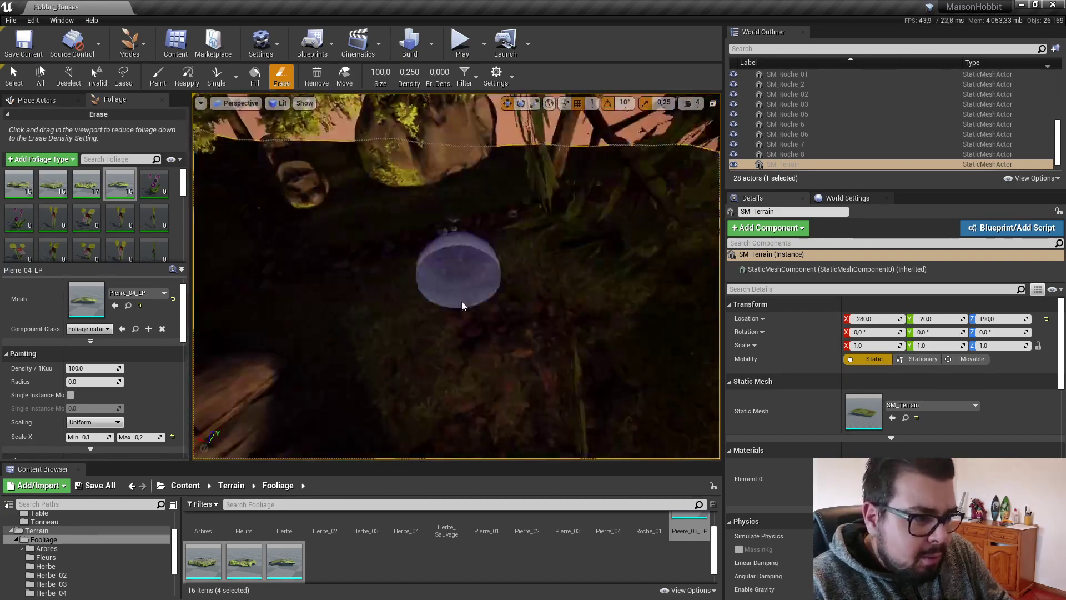
{"action": "left_click", "coordinate": [469, 342]}
{"action": "right_click_drag", "start_coordinate": [512, 341], "coordinate": [499, 261]}
{"action": "mouse_move", "coordinate": [491, 362]}
{"action": "right_mouse_down"}
{"action": "mouse_move", "coordinate": [429, 343]}
{"action": "mouse_move", "coordinate": [489, 300]}
{"action": "mouse_move", "coordinate": [372, 284]}
{"action": "right_mouse_up"}
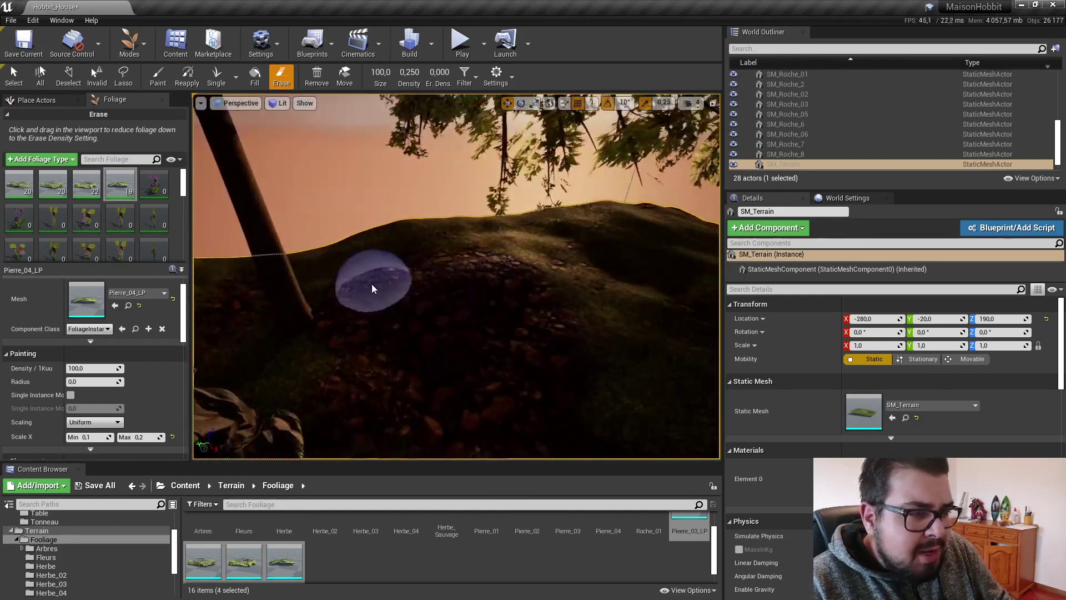
{"action": "mouse_move", "coordinate": [407, 376]}
{"action": "right_mouse_down"}
{"action": "mouse_move", "coordinate": [420, 328]}
{"action": "mouse_move", "coordinate": [469, 317]}
{"action": "mouse_move", "coordinate": [464, 280]}
{"action": "mouse_move", "coordinate": [469, 319]}
{"action": "right_mouse_up"}
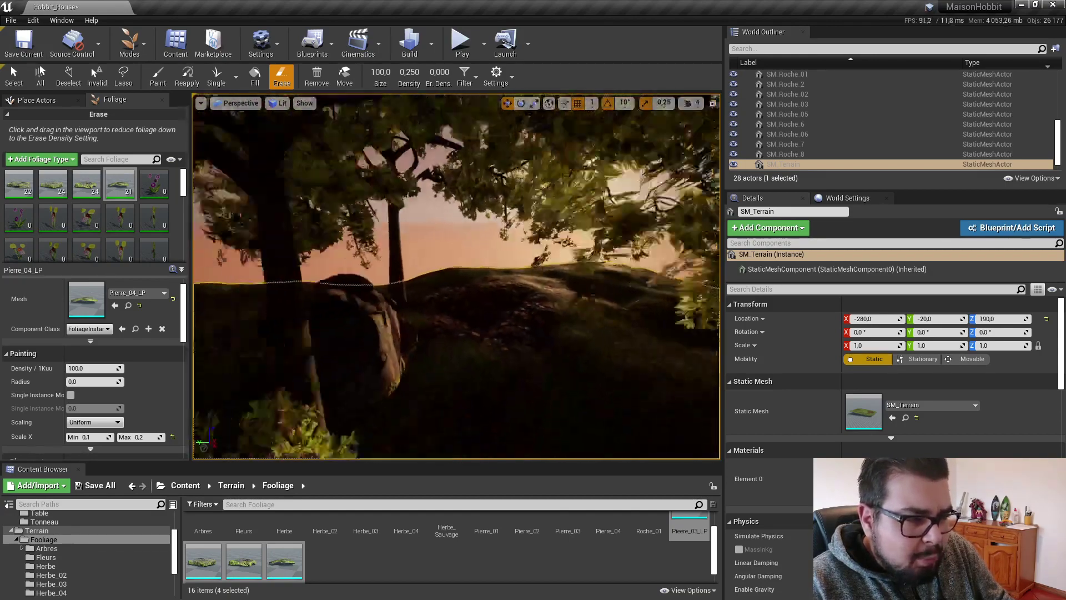
Step: Paint more of the four stone types past the large rock and along the path over the hillside
{"action": "right_click_drag", "start_coordinate": [489, 355], "coordinate": [513, 372]}
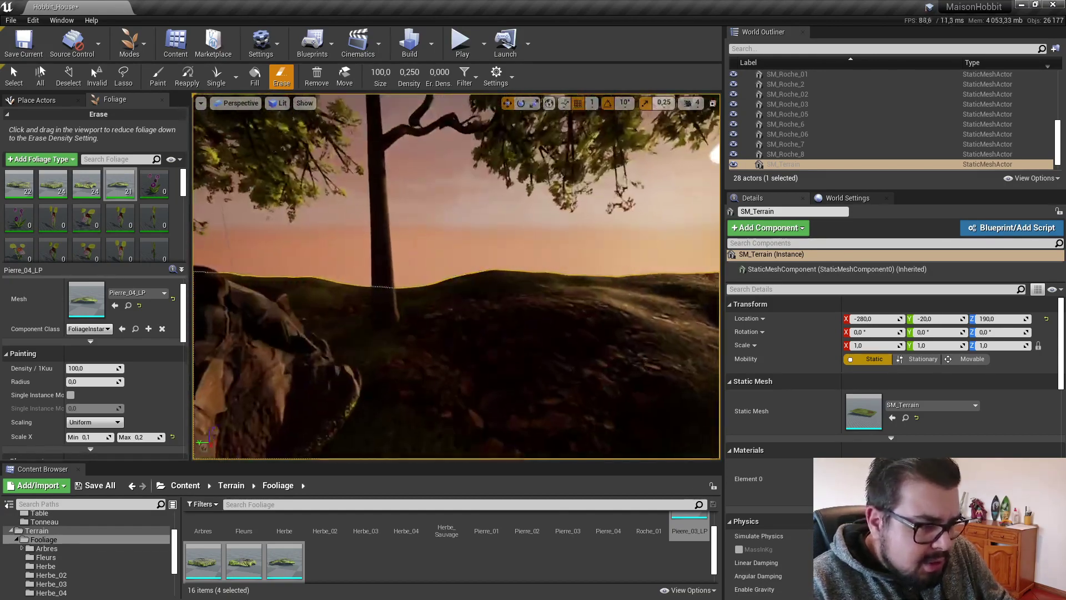
{"action": "mouse_move", "coordinate": [477, 311]}
{"action": "right_mouse_down"}
{"action": "mouse_move", "coordinate": [444, 295]}
{"action": "mouse_move", "coordinate": [430, 301]}
{"action": "mouse_move", "coordinate": [456, 316]}
{"action": "right_mouse_up"}
{"action": "left_click", "coordinate": [458, 320]}
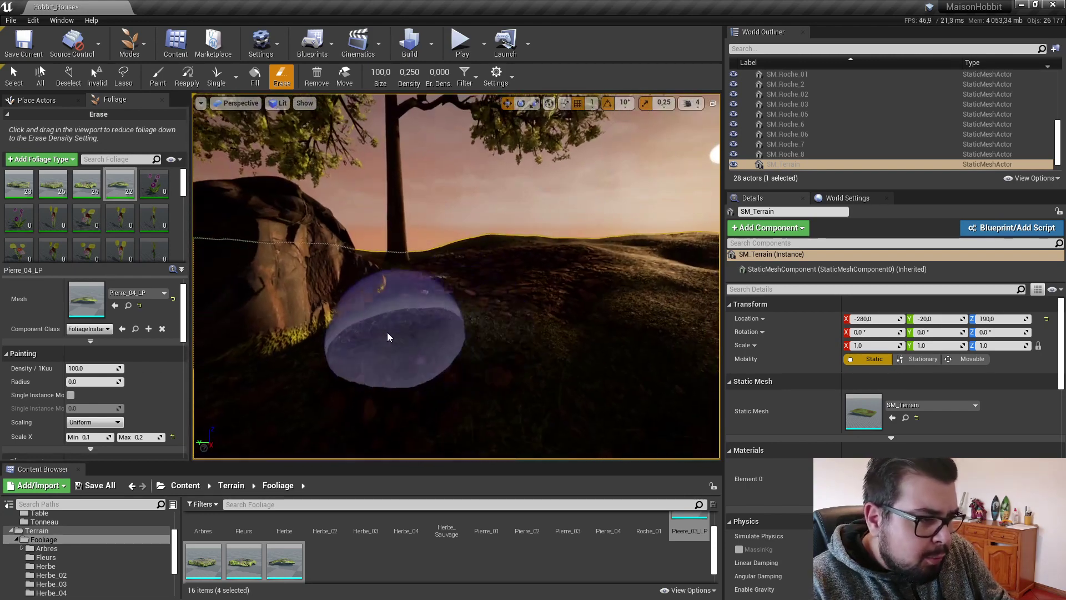
{"action": "left_click", "coordinate": [378, 334]}
{"action": "right_click_drag", "start_coordinate": [371, 332], "coordinate": [503, 328]}
{"action": "left_click", "coordinate": [449, 314]}
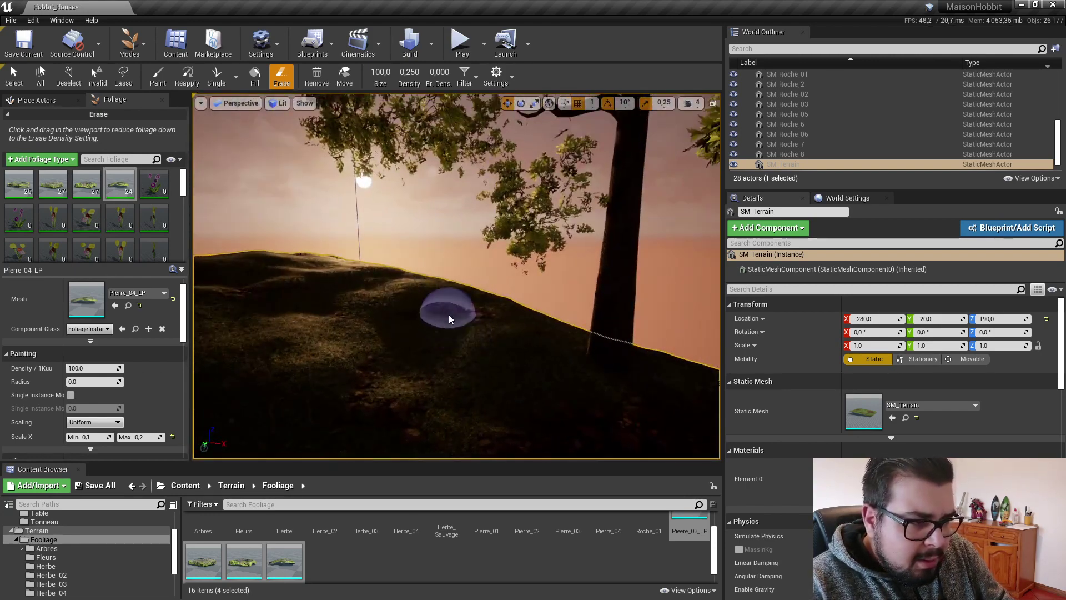
{"action": "left_click", "coordinate": [622, 386]}
{"action": "right_click_drag", "start_coordinate": [616, 386], "coordinate": [714, 386]}
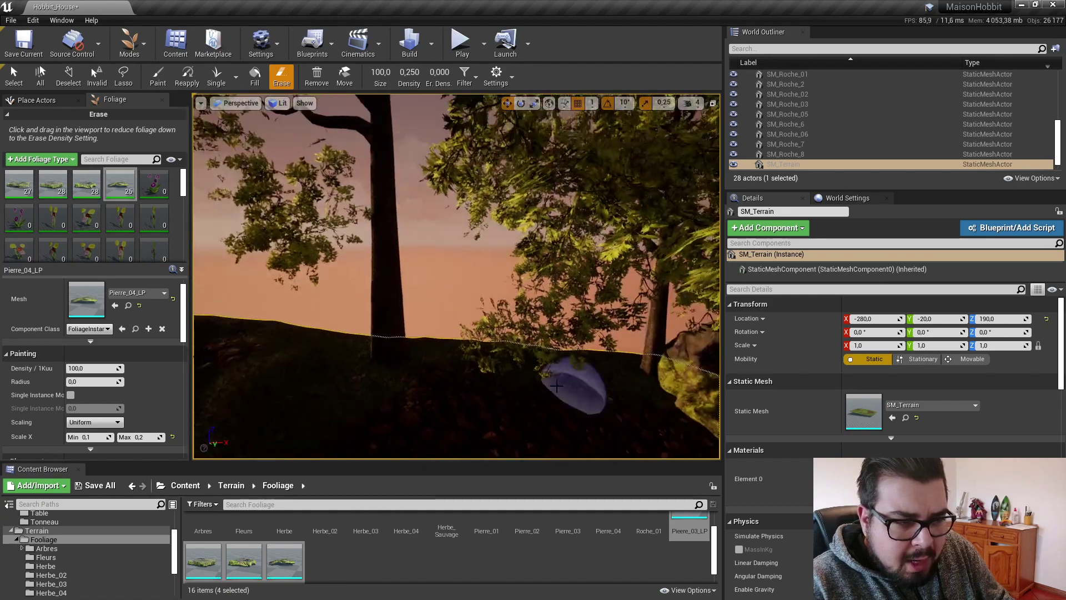
{"action": "right_click_drag", "start_coordinate": [622, 370], "coordinate": [531, 333]}
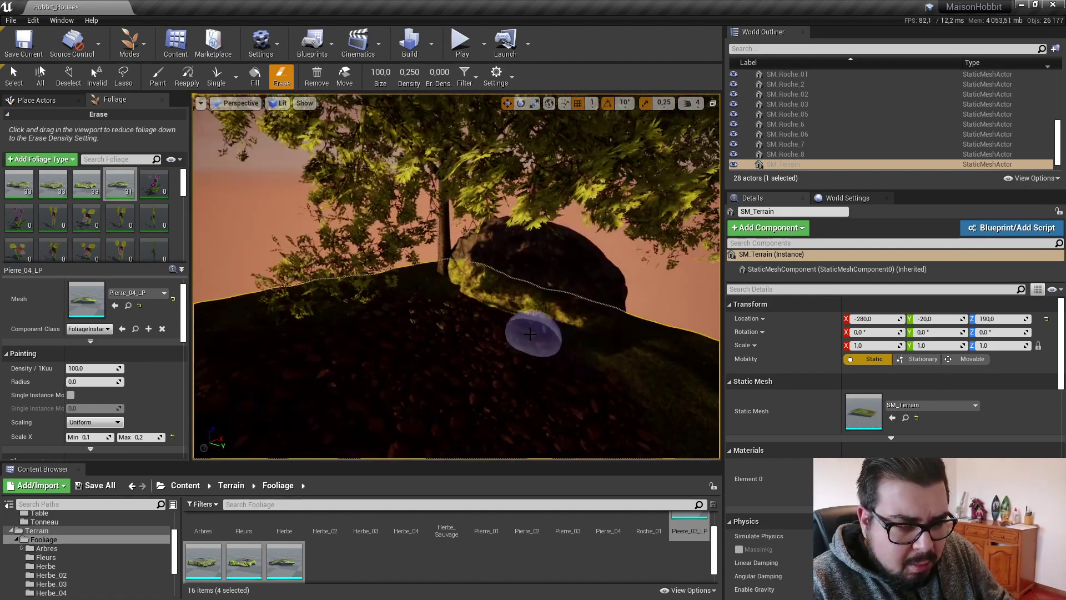
Step: Extend the stone cover along the dirt path beside the mossy rock and back through the clearing
{"action": "mouse_move", "coordinate": [622, 354]}
{"action": "right_mouse_down"}
{"action": "mouse_move", "coordinate": [602, 328]}
{"action": "mouse_move", "coordinate": [591, 347]}
{"action": "mouse_move", "coordinate": [536, 364]}
{"action": "mouse_move", "coordinate": [559, 366]}
{"action": "right_mouse_up"}
{"action": "key", "text": "w"}
{"action": "key", "text": "s"}
{"action": "mouse_move", "coordinate": [362, 284]}
{"action": "left_mouse_down"}
{"action": "mouse_move", "coordinate": [507, 333]}
{"action": "mouse_move", "coordinate": [416, 362]}
{"action": "mouse_move", "coordinate": [455, 284]}
{"action": "left_mouse_up"}
{"action": "key", "text": "s"}
{"action": "mouse_move", "coordinate": [497, 289]}
{"action": "right_mouse_down"}
{"action": "mouse_move", "coordinate": [503, 277]}
{"action": "mouse_move", "coordinate": [494, 294]}
{"action": "mouse_move", "coordinate": [389, 298]}
{"action": "mouse_move", "coordinate": [333, 285]}
{"action": "right_mouse_up"}
{"action": "left_click_drag", "start_coordinate": [586, 331], "coordinate": [411, 260]}
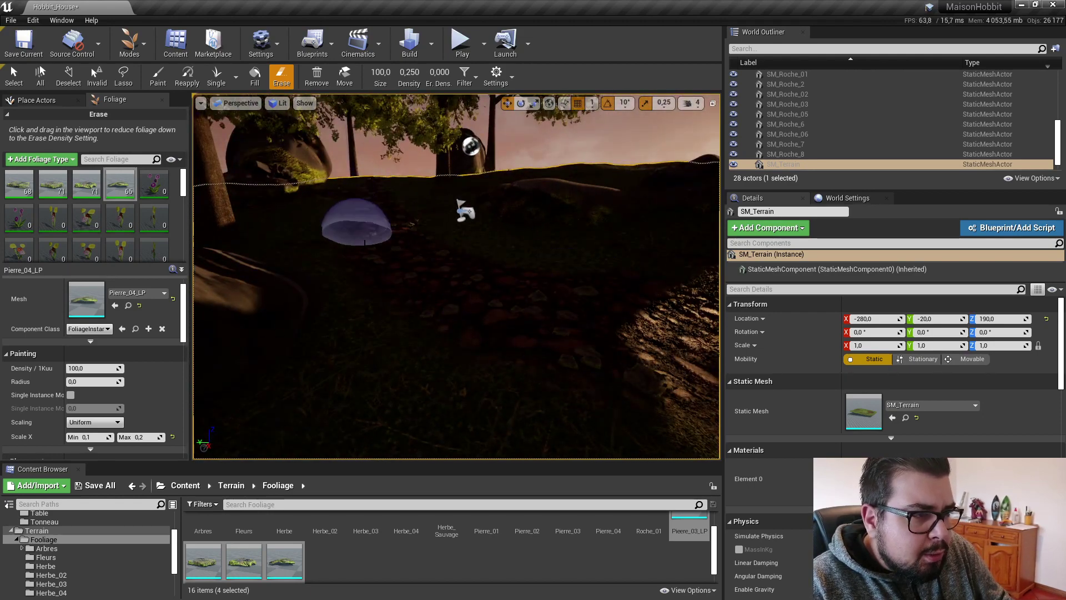
Step: Paint stones on the grass near the hanging swing, undo the excess strokes and keep only a few stones
{"action": "right_click_drag", "start_coordinate": [357, 225], "coordinate": [250, 223]}
{"action": "key", "text": "w"}
{"action": "right_click_drag", "start_coordinate": [496, 224], "coordinate": [344, 233]}
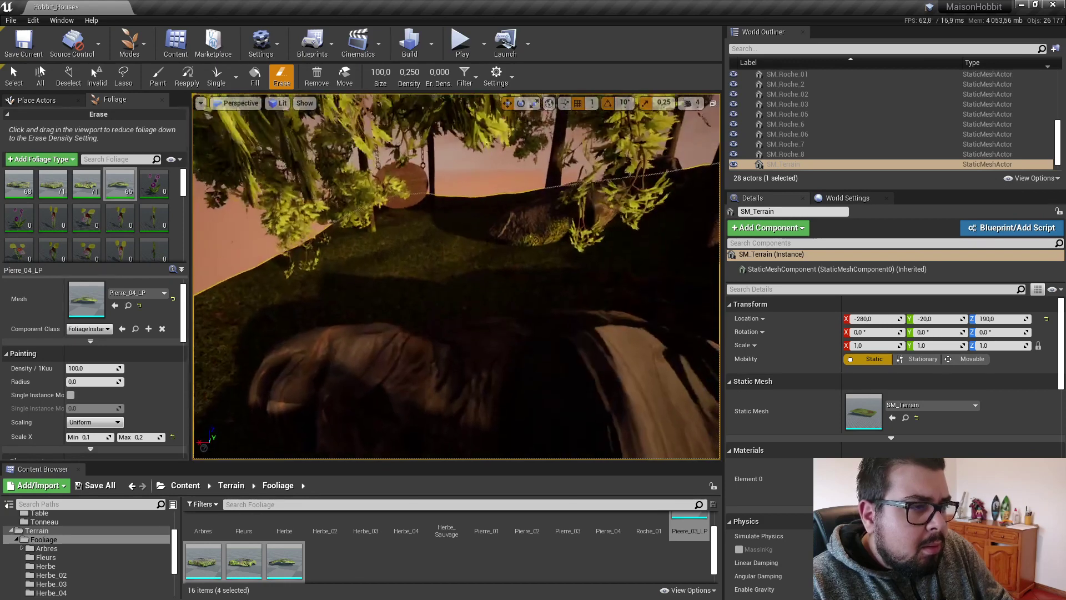
{"action": "left_click_drag", "start_coordinate": [425, 246], "coordinate": [535, 296]}
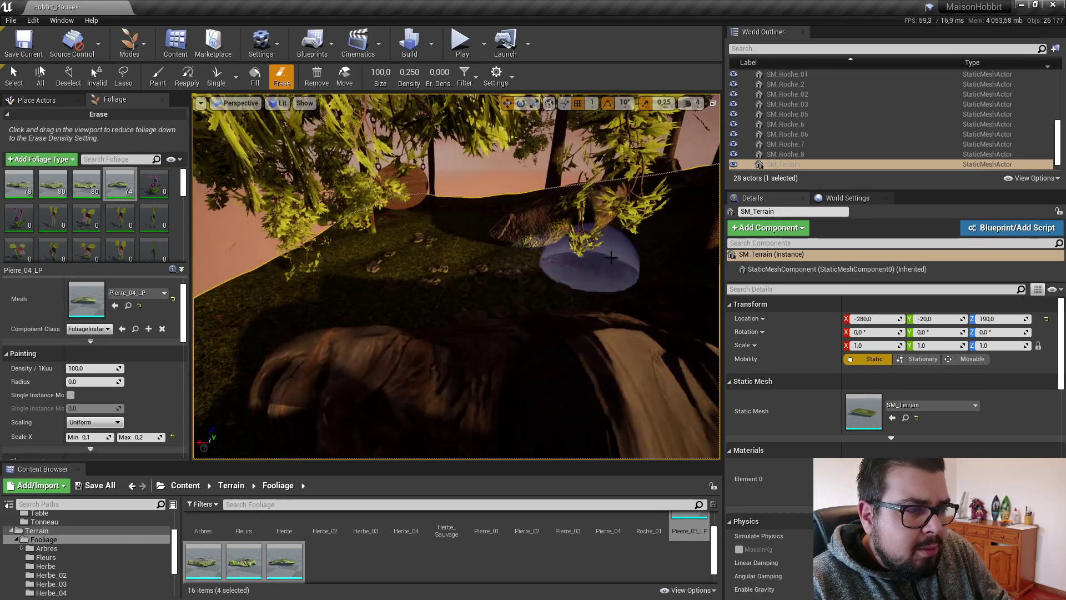
{"action": "left_click", "coordinate": [678, 264]}
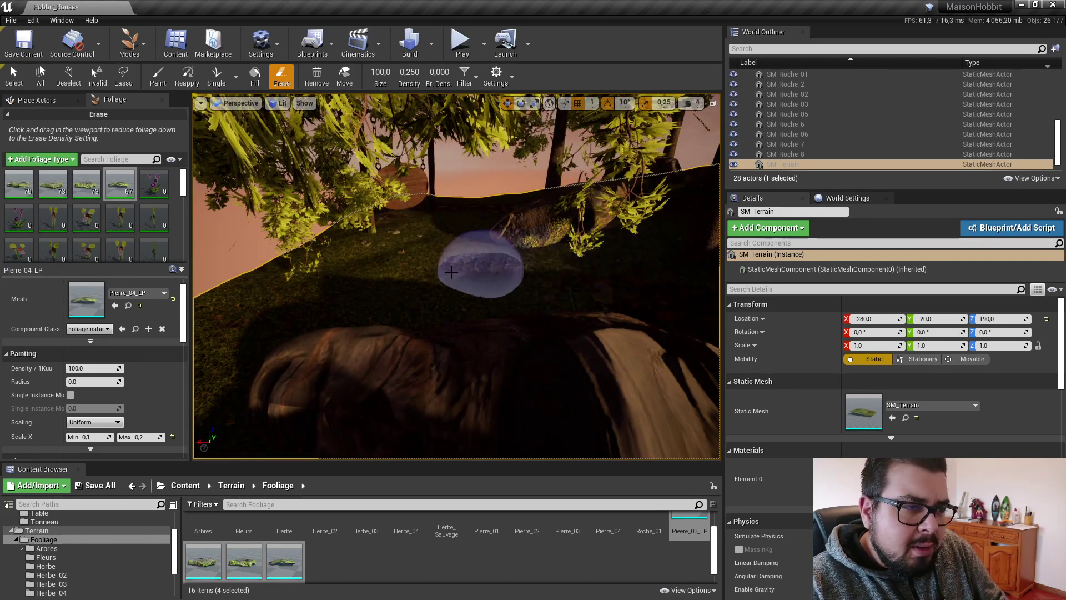
{"action": "left_click", "coordinate": [447, 270]}
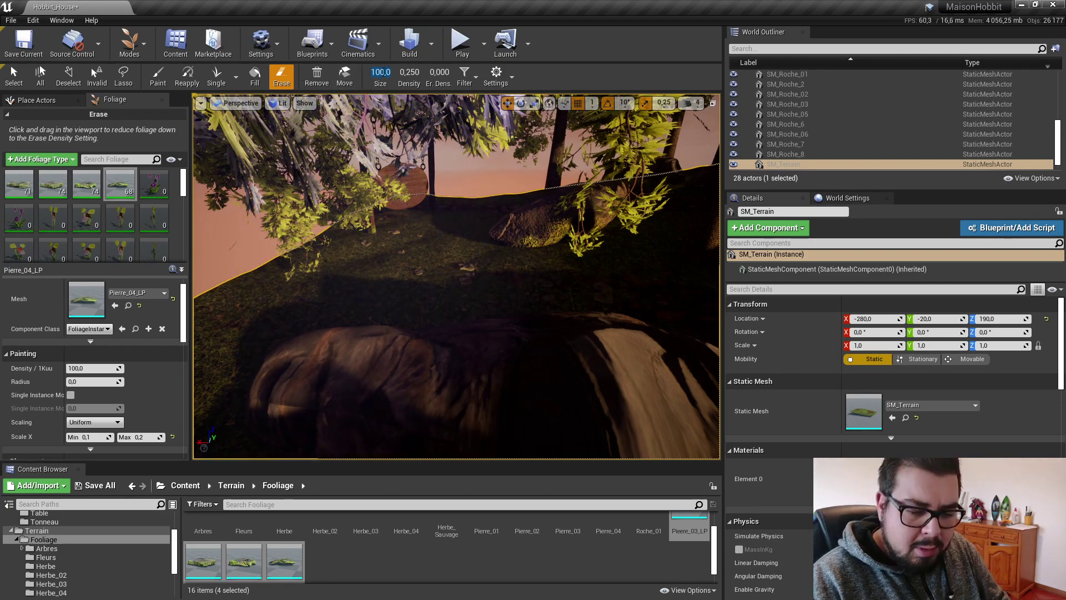
Step: Set the brush size to 500 and scatter stones over the grass around the swing
{"action": "type", "text": "0"}
{"action": "key", "text": "Return"}
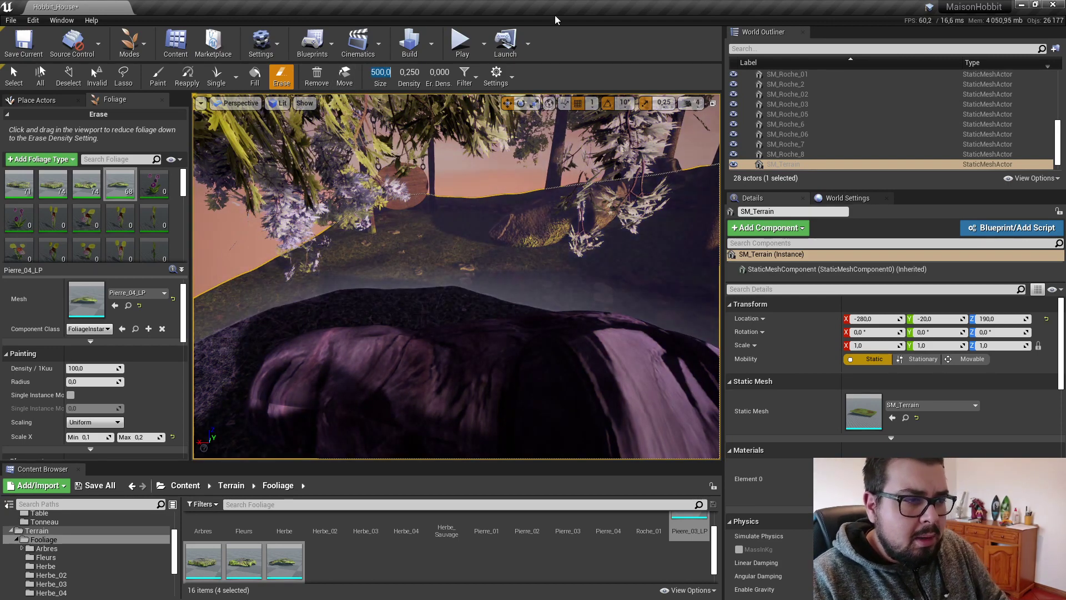
{"action": "left_click", "coordinate": [500, 245]}
{"action": "right_click_drag", "start_coordinate": [499, 245], "coordinate": [547, 272]}
{"action": "left_click", "coordinate": [439, 305]}
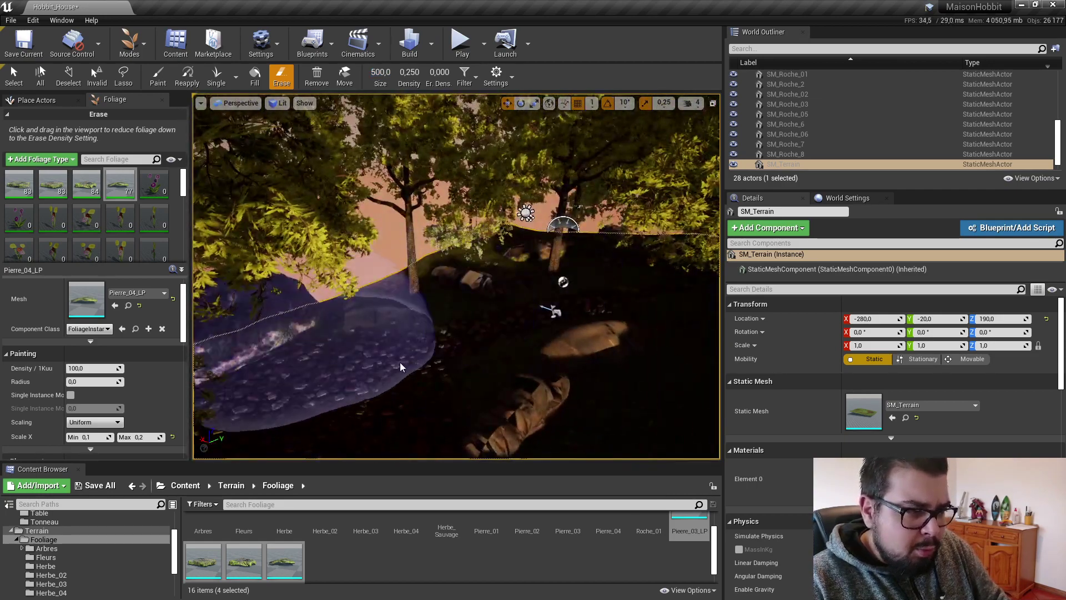
Step: Try to scatter stones across the ground between the large rocks with the 500 brush
{"action": "mouse_move", "coordinate": [590, 334]}
{"action": "right_mouse_down"}
{"action": "mouse_move", "coordinate": [638, 319]}
{"action": "mouse_move", "coordinate": [630, 325]}
{"action": "right_mouse_up"}
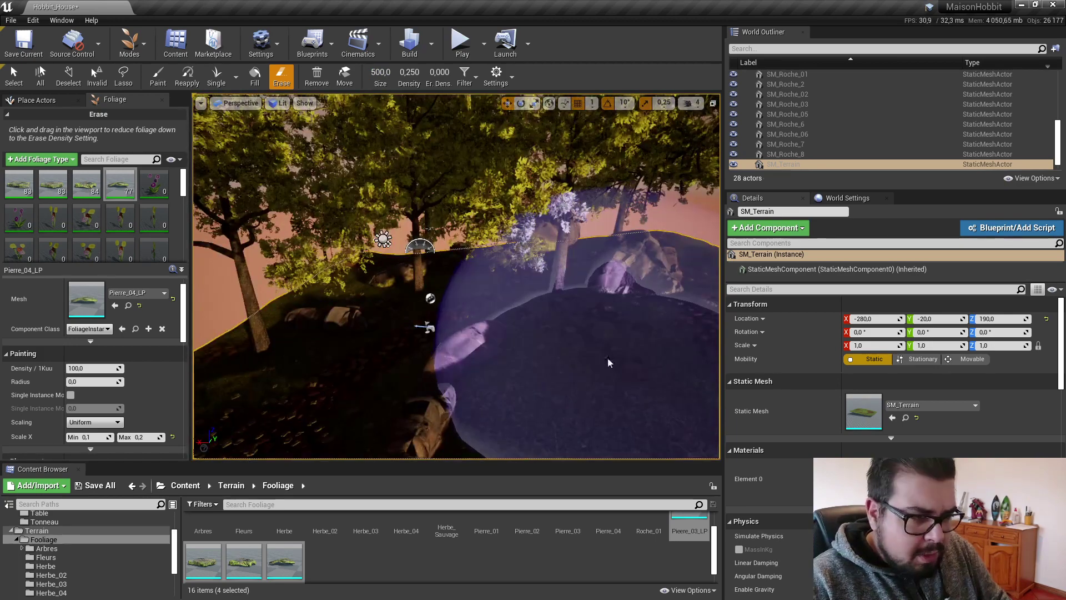
{"action": "left_click", "coordinate": [611, 361]}
{"action": "right_click_drag", "start_coordinate": [644, 362], "coordinate": [691, 367]}
{"action": "left_click", "coordinate": [555, 369]}
{"action": "right_click_drag", "start_coordinate": [583, 368], "coordinate": [617, 353]}
{"action": "left_click", "coordinate": [536, 348]}
{"action": "left_click", "coordinate": [393, 359]}
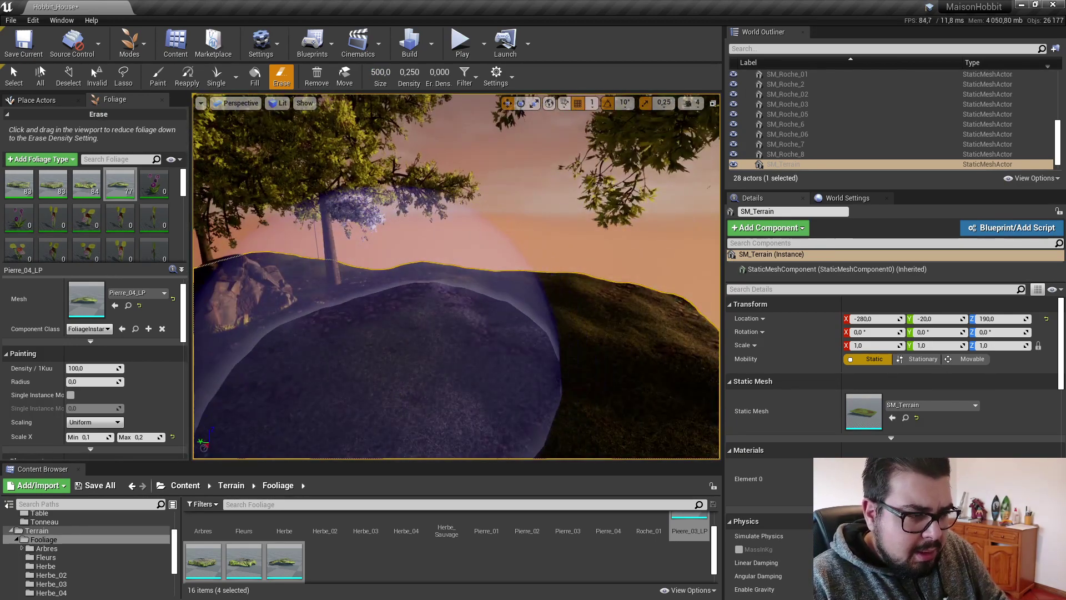
Step: Set the brush size to 100 and touch up the stones on the grassy hillside
{"action": "left_click", "coordinate": [383, 72]}
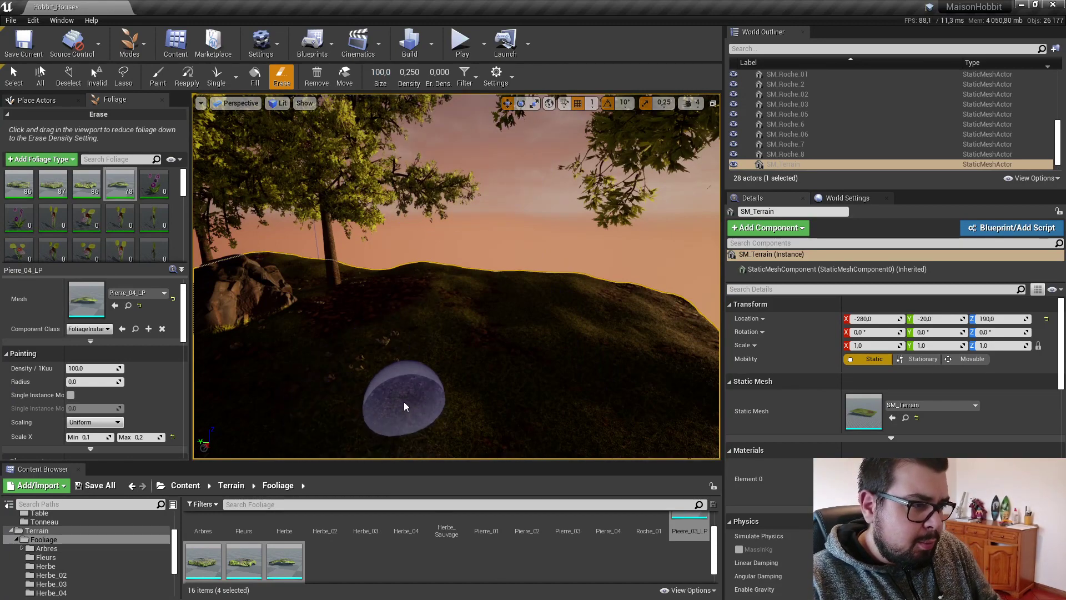
{"action": "right_click_drag", "start_coordinate": [408, 319], "coordinate": [500, 319]}
{"action": "mouse_move", "coordinate": [479, 277]}
{"action": "right_mouse_down"}
{"action": "mouse_move", "coordinate": [491, 281]}
{"action": "mouse_move", "coordinate": [480, 325]}
{"action": "right_mouse_up"}
{"action": "left_click", "coordinate": [471, 276]}
{"action": "mouse_move", "coordinate": [467, 279]}
{"action": "right_mouse_down"}
{"action": "mouse_move", "coordinate": [475, 288]}
{"action": "mouse_move", "coordinate": [458, 262]}
{"action": "right_mouse_up"}
{"action": "left_click", "coordinate": [505, 238], "text": "shift"}
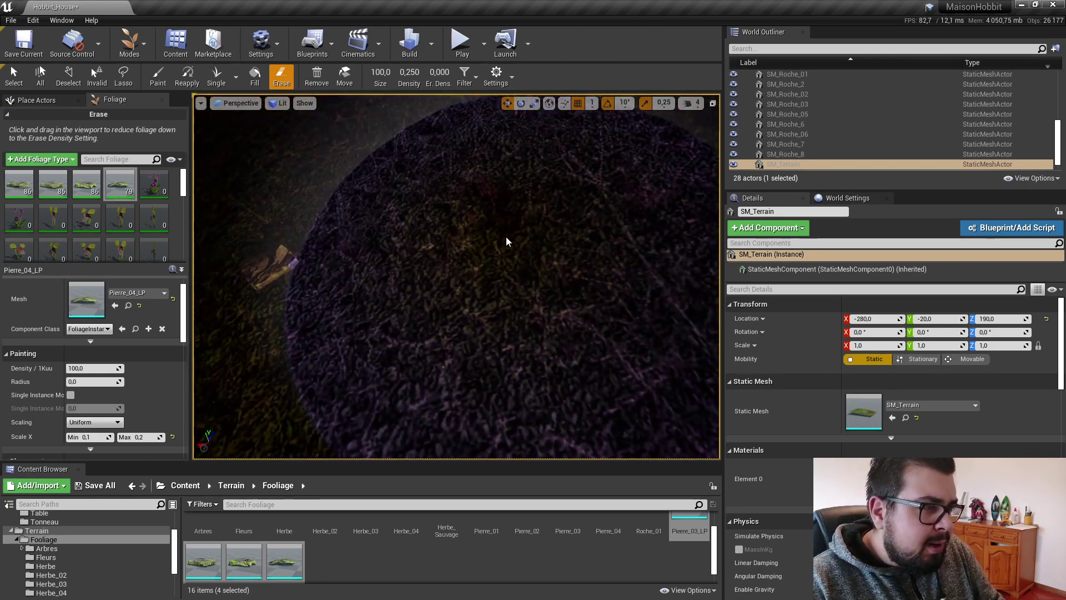
Step: Erase stray stones lying on the grass and along the edges of the path
{"action": "mouse_move", "coordinate": [505, 237]}
{"action": "right_mouse_down"}
{"action": "mouse_move", "coordinate": [483, 194]}
{"action": "mouse_move", "coordinate": [472, 205]}
{"action": "mouse_move", "coordinate": [603, 228]}
{"action": "mouse_move", "coordinate": [595, 216]}
{"action": "mouse_move", "coordinate": [616, 244]}
{"action": "mouse_move", "coordinate": [589, 222]}
{"action": "mouse_move", "coordinate": [517, 245]}
{"action": "mouse_move", "coordinate": [464, 187]}
{"action": "mouse_move", "coordinate": [572, 128]}
{"action": "mouse_move", "coordinate": [516, 150]}
{"action": "mouse_move", "coordinate": [483, 194]}
{"action": "mouse_move", "coordinate": [475, 167]}
{"action": "right_mouse_up"}
{"action": "key", "text": "shift"}
{"action": "left_click", "coordinate": [451, 159], "text": "shift"}
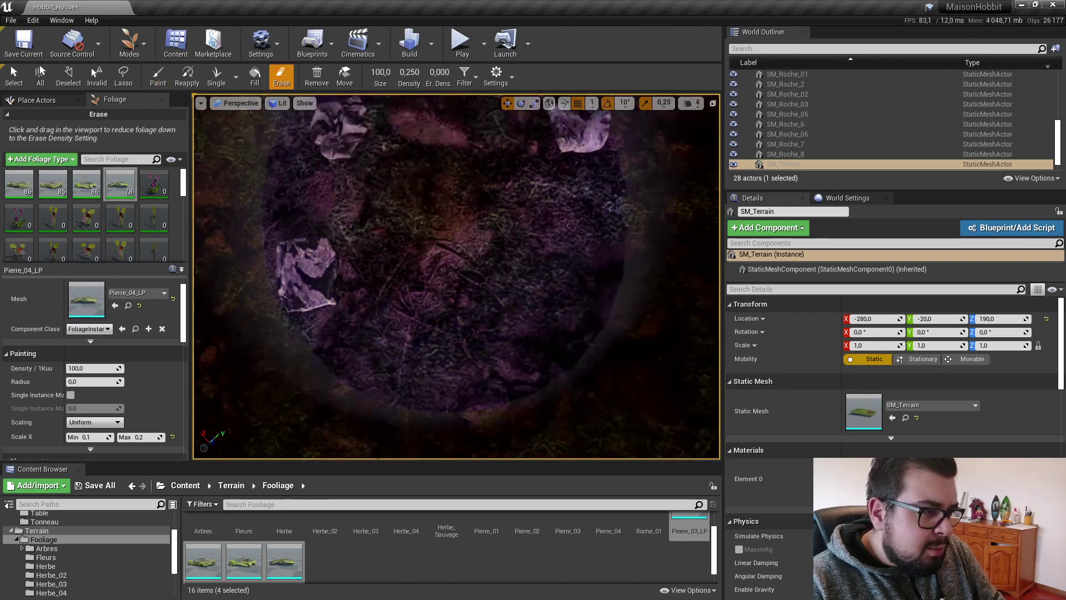
{"action": "left_click", "coordinate": [452, 238], "text": "shift"}
{"action": "mouse_move", "coordinate": [469, 206]}
{"action": "right_mouse_down"}
{"action": "mouse_move", "coordinate": [479, 167]}
{"action": "mouse_move", "coordinate": [468, 205]}
{"action": "mouse_move", "coordinate": [411, 245]}
{"action": "right_mouse_up"}
{"action": "left_click", "coordinate": [384, 202], "text": "shift"}
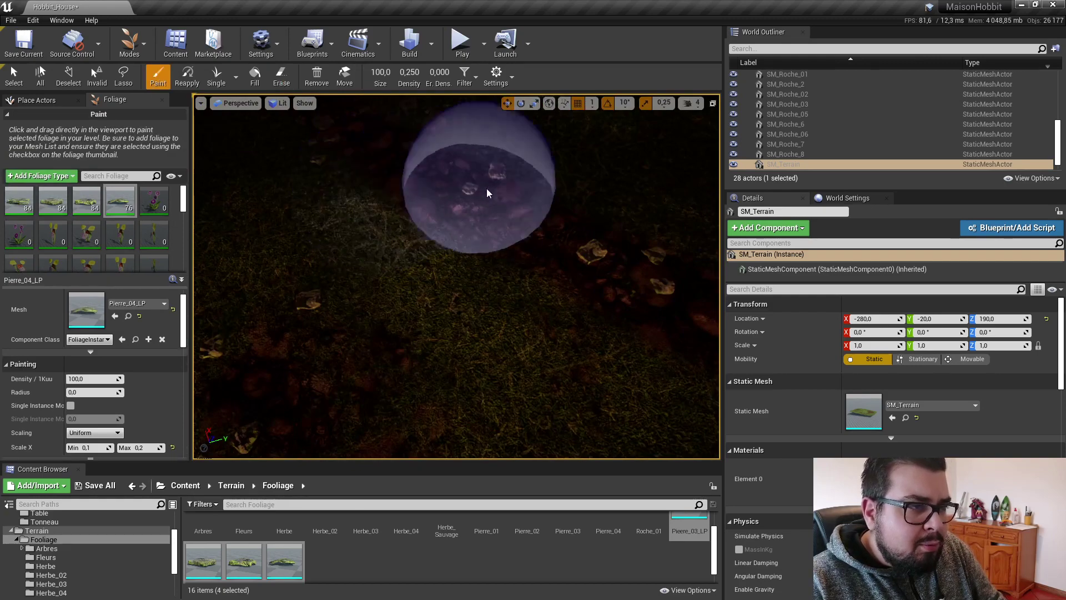
{"action": "mouse_move", "coordinate": [487, 190]}
{"action": "right_mouse_down"}
{"action": "mouse_move", "coordinate": [589, 161]}
{"action": "mouse_move", "coordinate": [492, 227]}
{"action": "mouse_move", "coordinate": [525, 200]}
{"action": "mouse_move", "coordinate": [516, 172]}
{"action": "right_mouse_up"}
{"action": "left_click", "coordinate": [526, 224], "text": "shift"}
{"action": "right_click_drag", "start_coordinate": [525, 224], "coordinate": [550, 211]}
{"action": "right_click_drag", "start_coordinate": [576, 260], "coordinate": [576, 259]}
{"action": "mouse_move", "coordinate": [576, 296]}
{"action": "left_mouse_down", "text": "shift"}
{"action": "mouse_move", "coordinate": [567, 328]}
{"action": "mouse_move", "coordinate": [586, 292]}
{"action": "left_mouse_up", "text": "shift"}
{"action": "right_click_drag", "start_coordinate": [585, 291], "coordinate": [522, 291]}
{"action": "right_click_drag", "start_coordinate": [638, 269], "coordinate": [638, 269]}
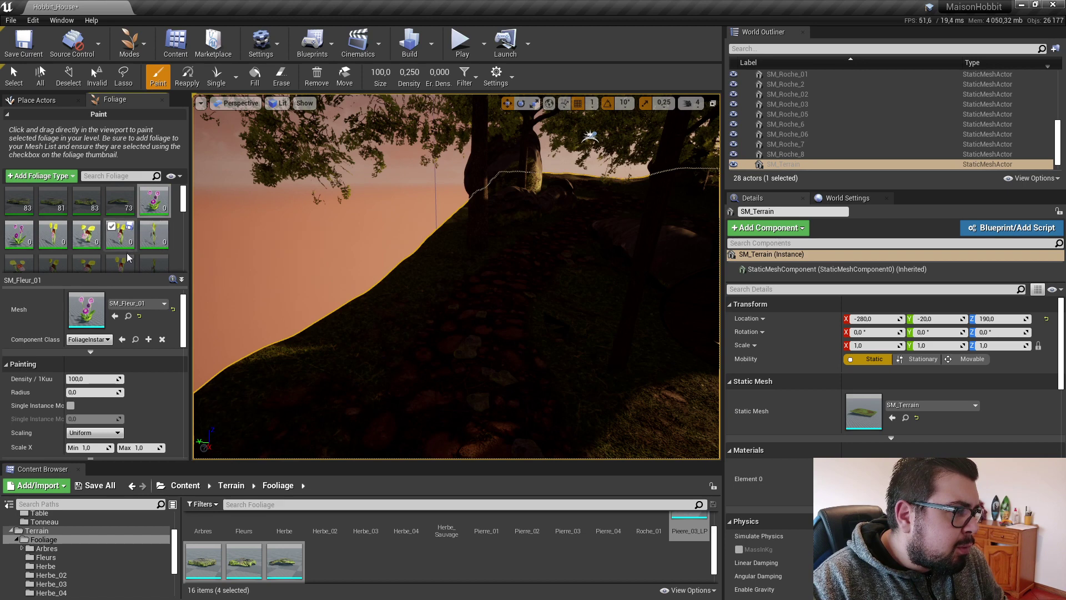
Step: Activate the flower foliage types in place of the stones, test-paint them on the path and undo the stroke
{"action": "scroll", "coordinate": [129, 257], "scroll_direction": "down", "scroll_amount": 1}
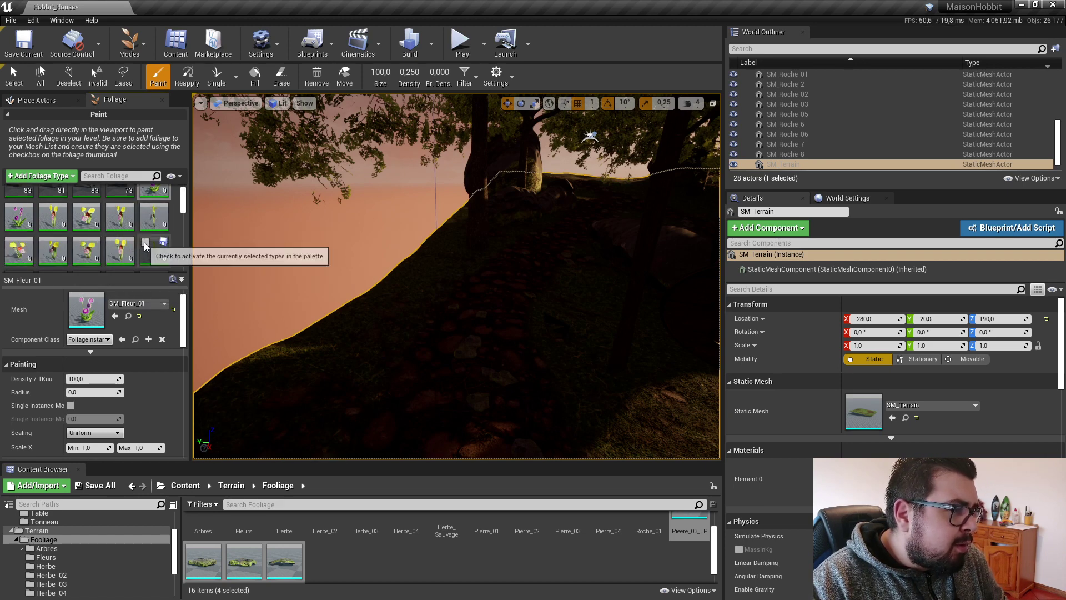
{"action": "scroll", "coordinate": [155, 259], "scroll_direction": "down", "scroll_amount": 2}
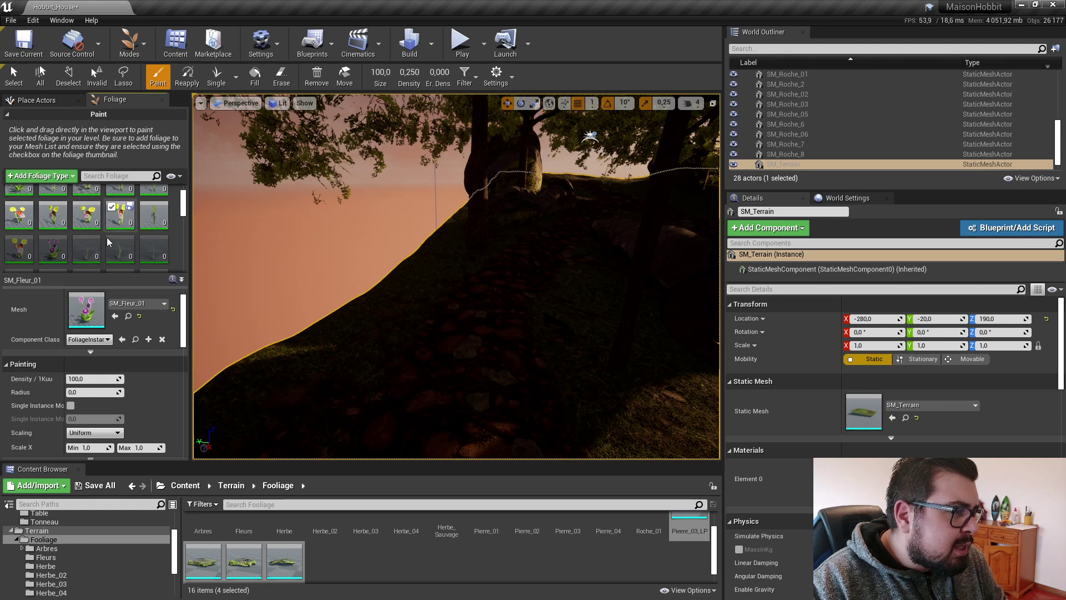
{"action": "left_click", "coordinate": [483, 298]}
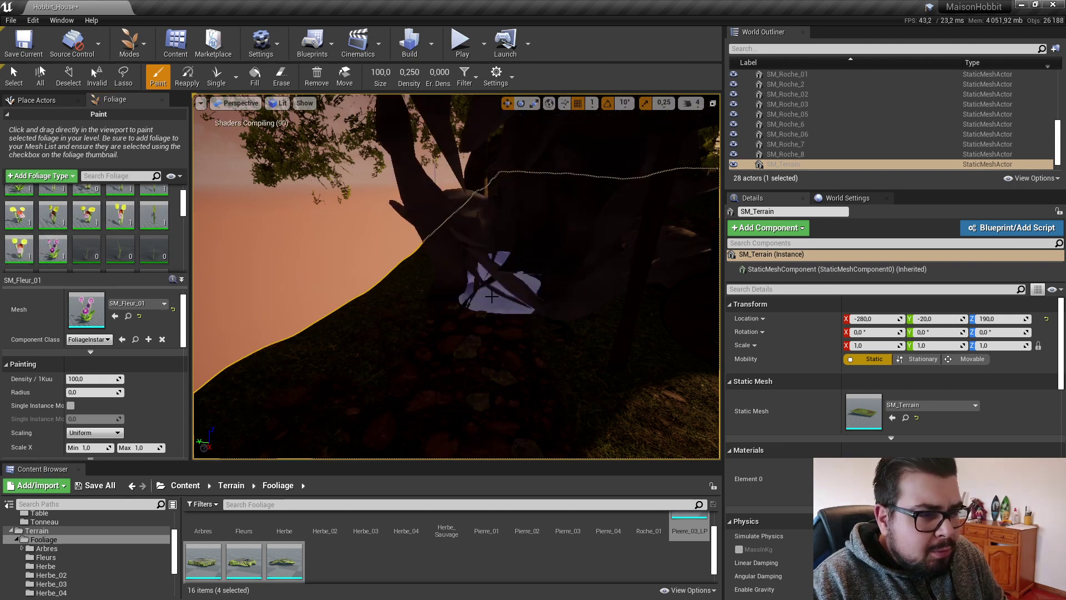
{"action": "key", "text": "ctrl+z"}
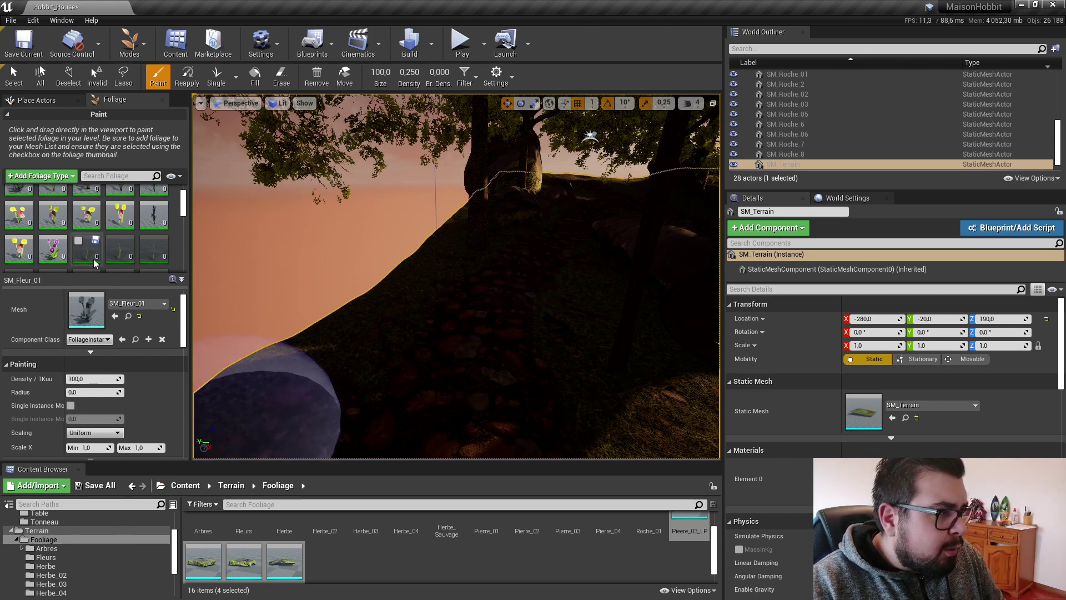
Step: Select all the flower foliage types together and set their Scale X range to a minimum of 0,1 and a maximum of 0,15
{"action": "scroll", "coordinate": [95, 264], "scroll_direction": "up", "scroll_amount": 3}
{"action": "scroll", "coordinate": [129, 265], "scroll_direction": "down", "scroll_amount": 1}
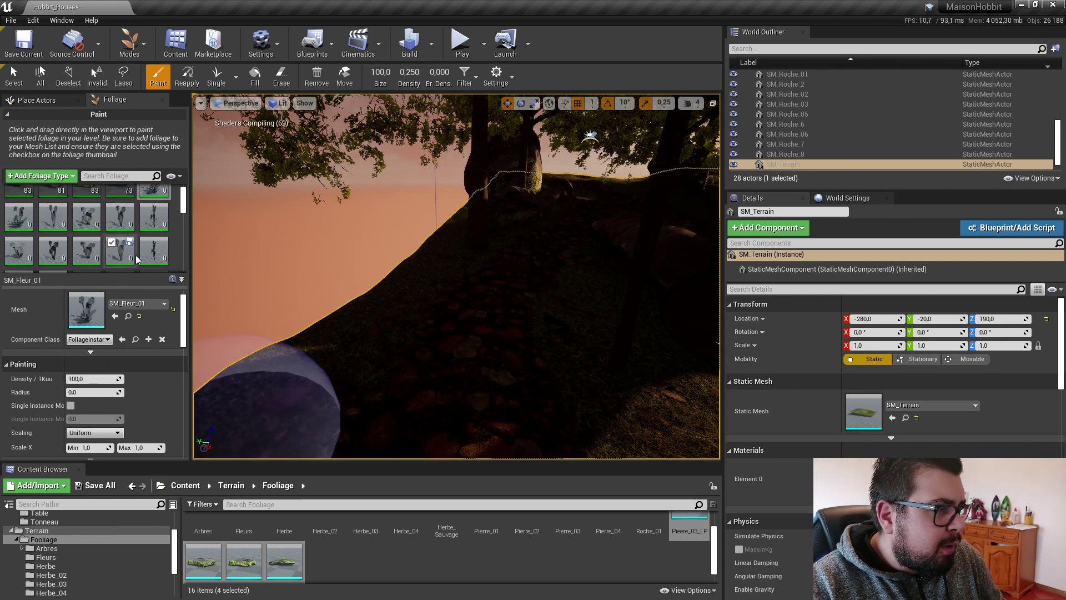
{"action": "scroll", "coordinate": [118, 261], "scroll_direction": "down", "scroll_amount": 3}
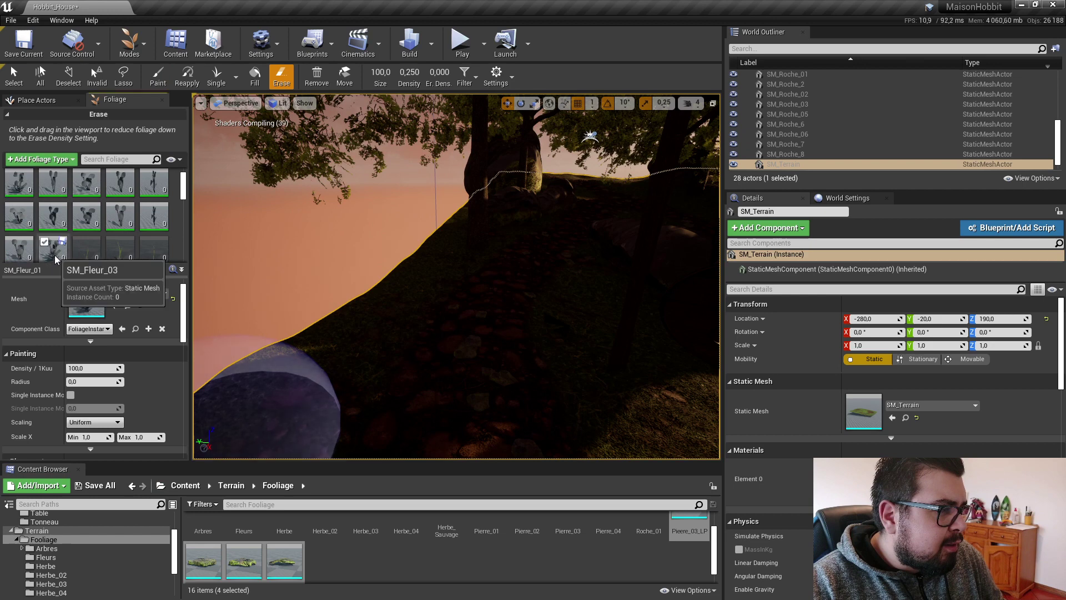
{"action": "left_click", "coordinate": [61, 256], "text": "shift"}
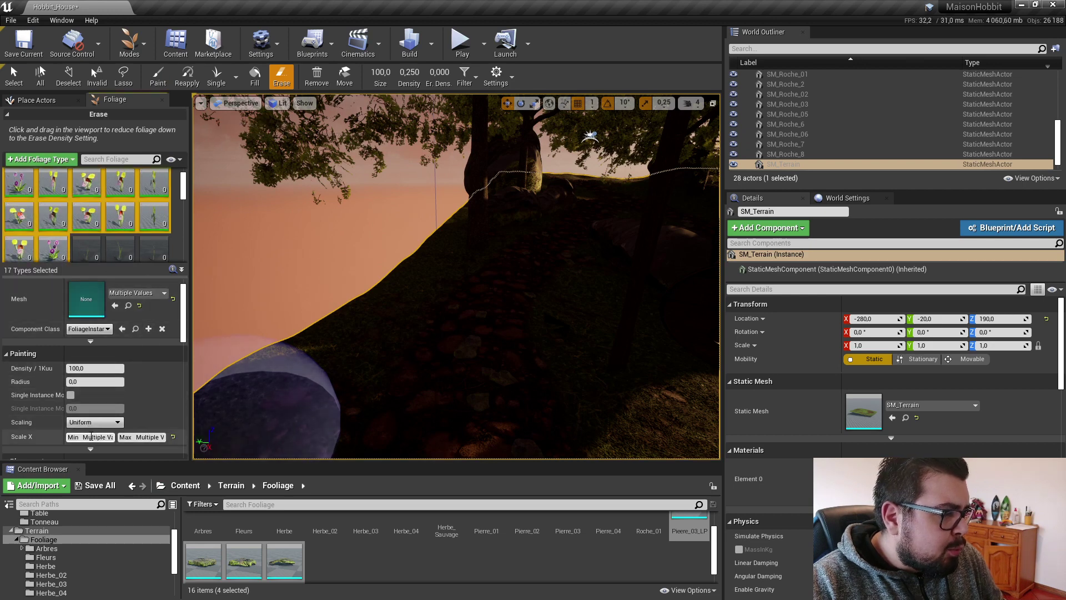
{"action": "left_click", "coordinate": [138, 437]}
{"action": "type", "text": "0.15"}
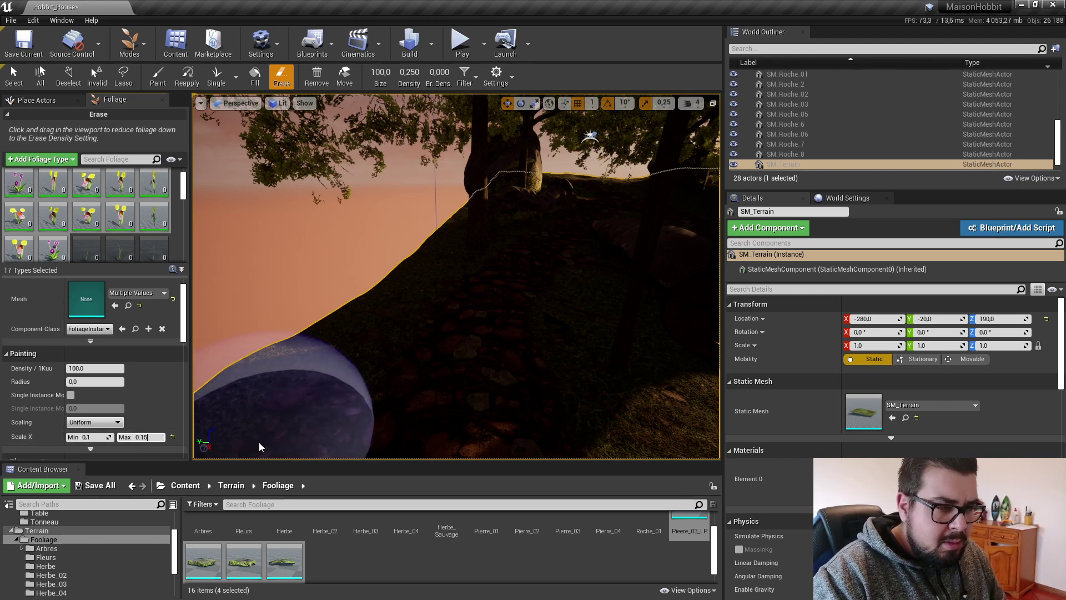
{"action": "key", "text": "Return"}
Step: Test-paint flowers on the path, reduce their Scale X range to 0,05–0,1, test again and undo both strokes
{"action": "left_click", "coordinate": [473, 319]}
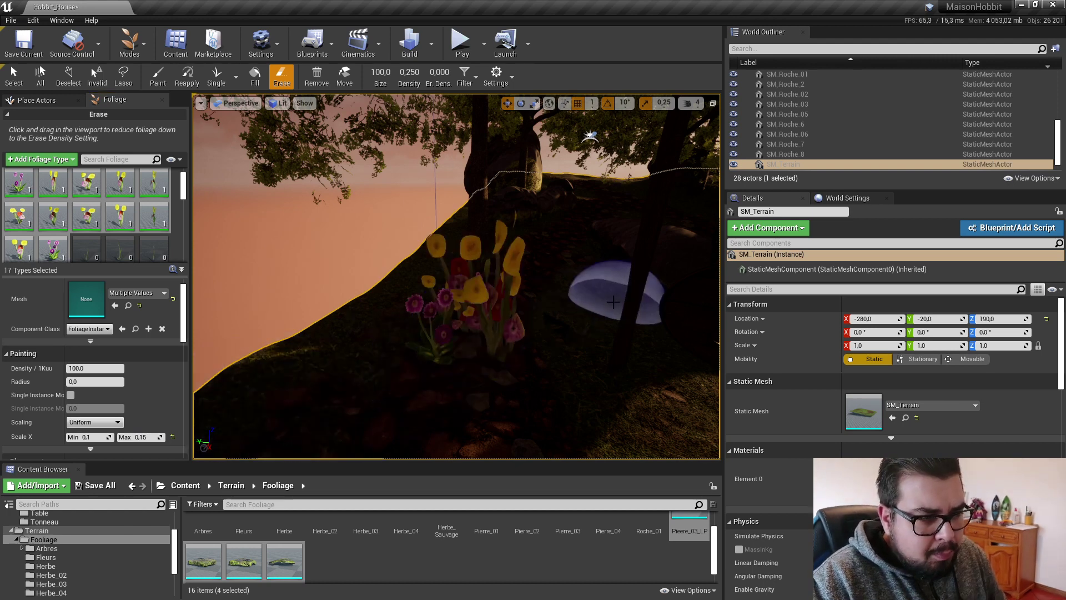
{"action": "key", "text": "ctrl+z"}
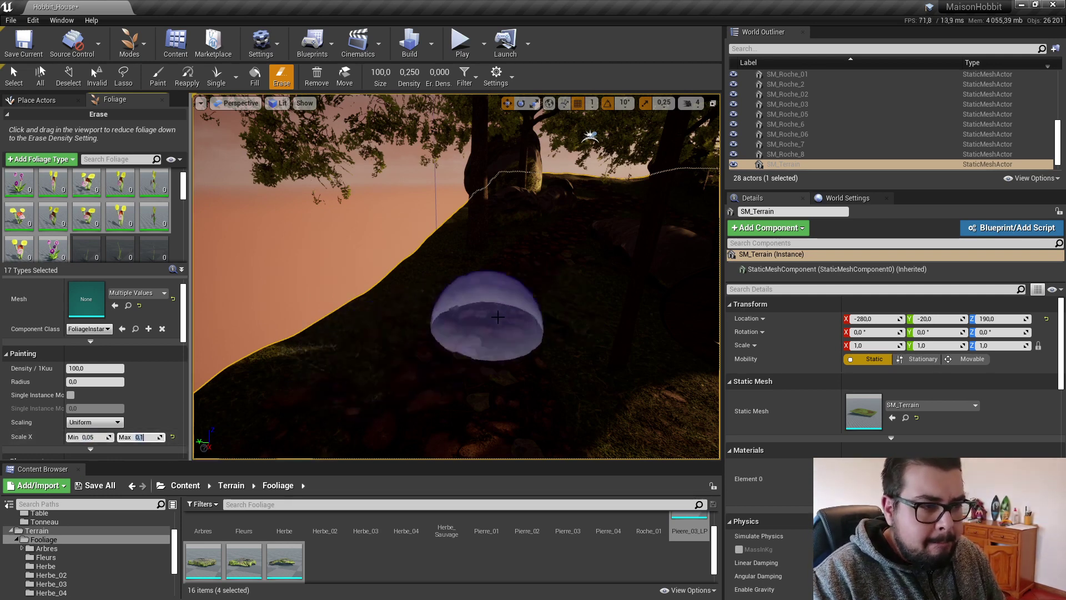
{"action": "left_click", "coordinate": [484, 292]}
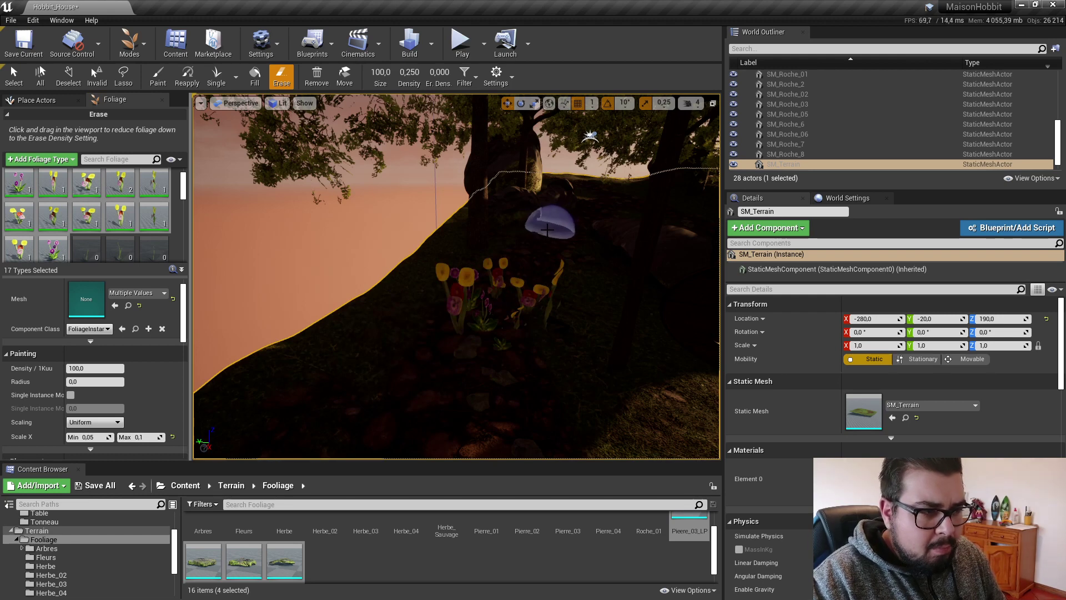
{"action": "key", "text": "ctrl+z"}
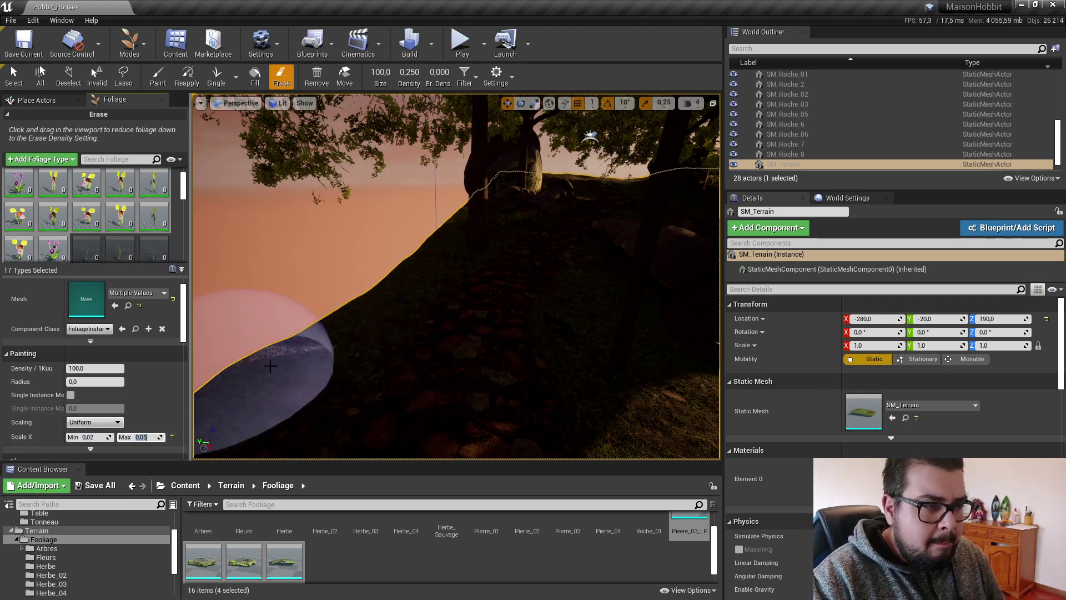
Step: Set the flower types' Scale X range to 0,02–0,05 and Density to 200, and paint flower clusters beside the large rocks
{"action": "left_click", "coordinate": [485, 286]}
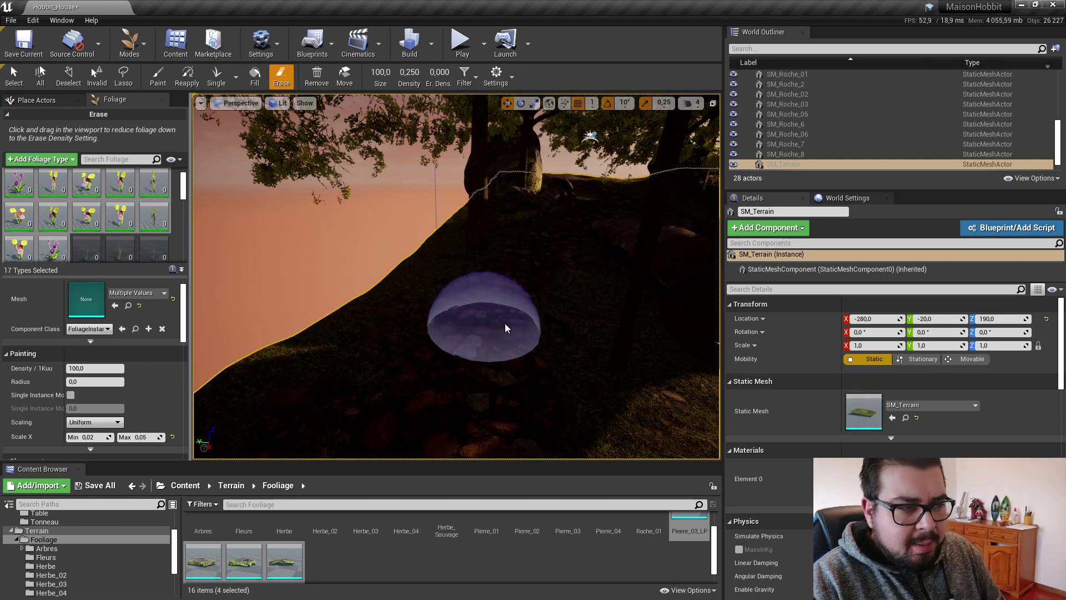
{"action": "mouse_move", "coordinate": [496, 307]}
{"action": "right_mouse_down"}
{"action": "mouse_move", "coordinate": [564, 312]}
{"action": "mouse_move", "coordinate": [588, 300]}
{"action": "mouse_move", "coordinate": [625, 317]}
{"action": "right_mouse_up"}
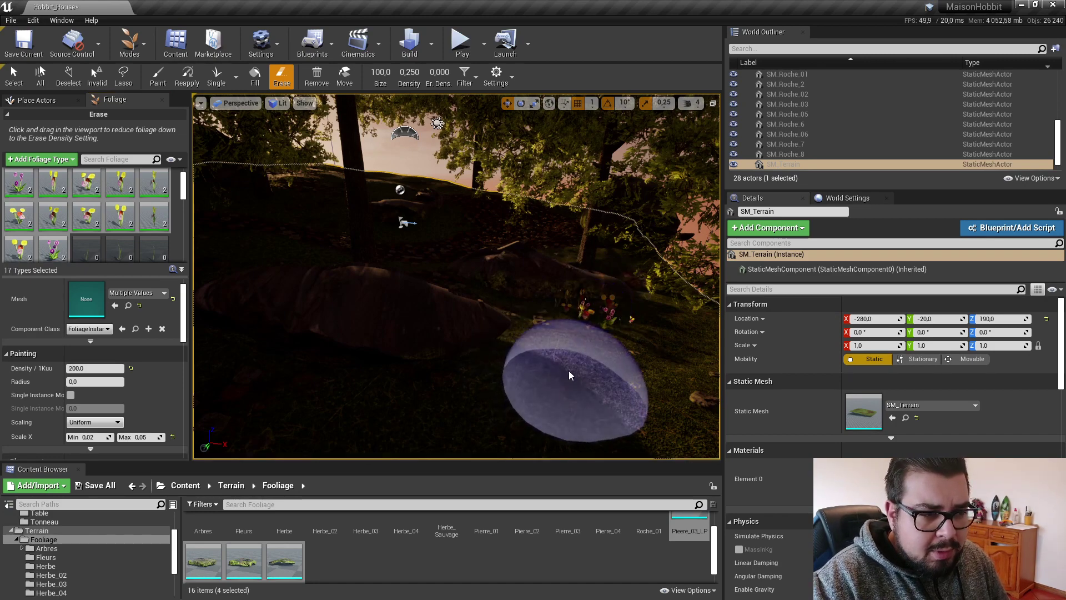
{"action": "left_click_drag", "start_coordinate": [569, 375], "coordinate": [581, 319]}
{"action": "mouse_move", "coordinate": [595, 318]}
{"action": "right_mouse_down"}
{"action": "mouse_move", "coordinate": [610, 325]}
{"action": "mouse_move", "coordinate": [598, 333]}
{"action": "mouse_move", "coordinate": [546, 303]}
{"action": "right_mouse_up"}
{"action": "key", "text": "ctrl+z"}
{"action": "mouse_move", "coordinate": [605, 197]}
{"action": "right_mouse_down"}
{"action": "mouse_move", "coordinate": [583, 214]}
{"action": "mouse_move", "coordinate": [561, 340]}
{"action": "mouse_move", "coordinate": [521, 245]}
{"action": "right_mouse_up"}
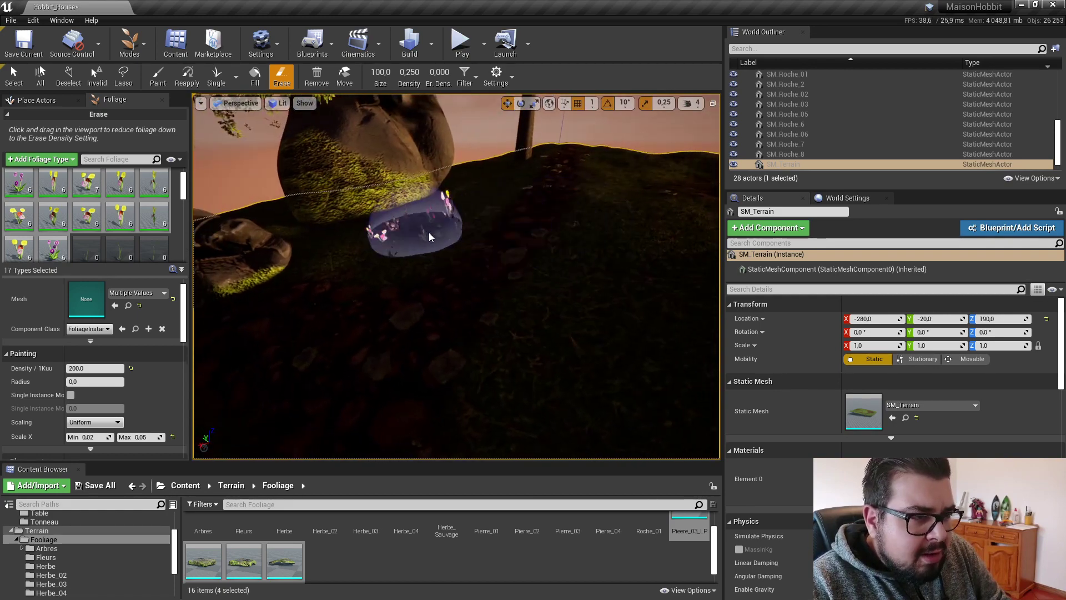
{"action": "right_click_drag", "start_coordinate": [429, 237], "coordinate": [489, 219]}
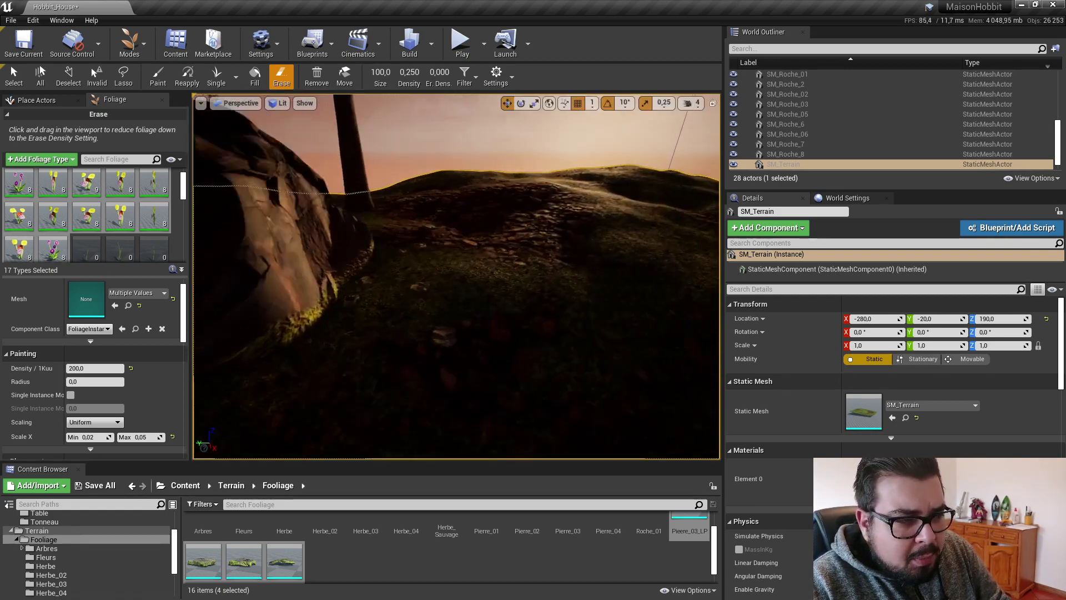
Step: Paint a few more small flower clusters farther along the terrain with the active flower foliage types
{"action": "key", "text": "d"}
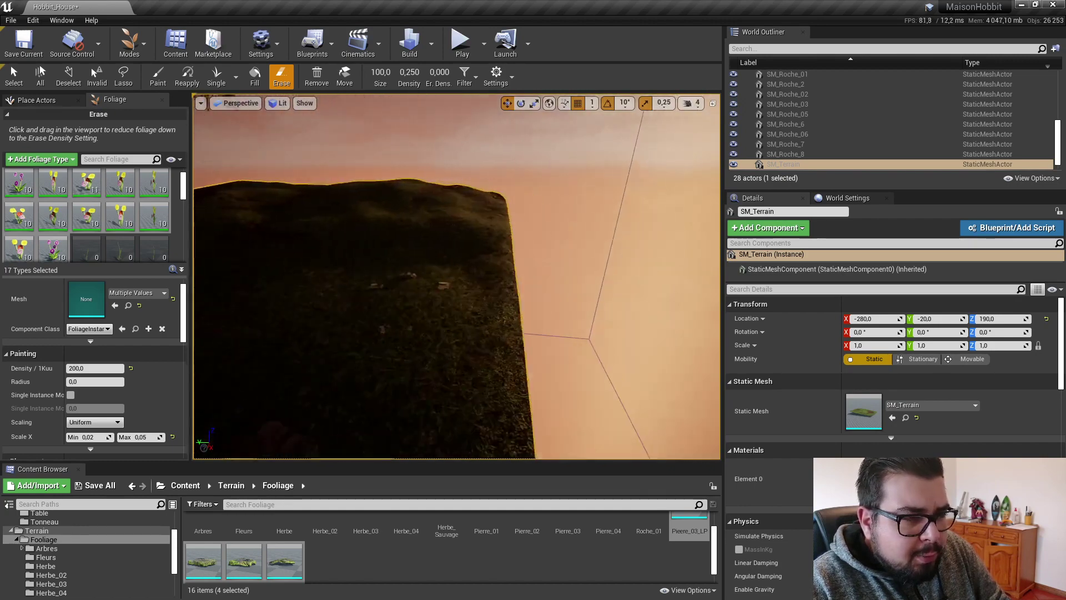
{"action": "mouse_move", "coordinate": [447, 289]}
{"action": "right_mouse_down"}
{"action": "mouse_move", "coordinate": [470, 290]}
{"action": "mouse_move", "coordinate": [433, 288]}
{"action": "mouse_move", "coordinate": [456, 272]}
{"action": "mouse_move", "coordinate": [283, 269]}
{"action": "mouse_move", "coordinate": [574, 297]}
{"action": "mouse_move", "coordinate": [566, 282]}
{"action": "mouse_move", "coordinate": [533, 282]}
{"action": "mouse_move", "coordinate": [404, 226]}
{"action": "mouse_move", "coordinate": [505, 195]}
{"action": "mouse_move", "coordinate": [705, 215]}
{"action": "mouse_move", "coordinate": [693, 207]}
{"action": "mouse_move", "coordinate": [670, 236]}
{"action": "right_mouse_up"}
{"action": "key", "text": "s"}
{"action": "key", "text": "w"}
{"action": "key", "text": "s"}
{"action": "right_click_drag", "start_coordinate": [606, 297], "coordinate": [592, 294]}
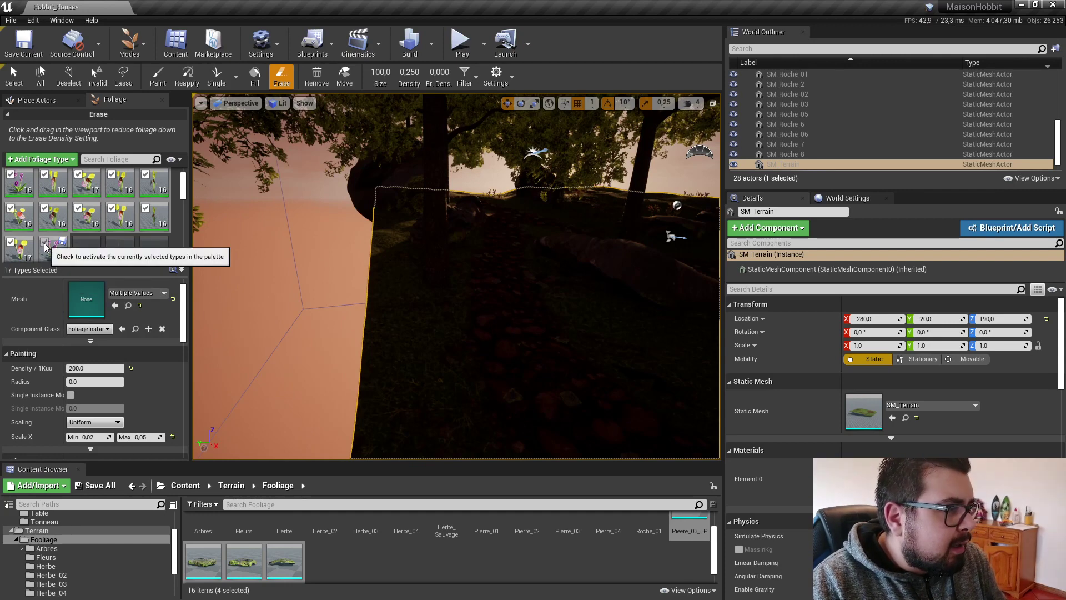
Step: Deactivate the flower foliage types and activate all the grass types from SM_Herbe_01 through SM_Herbe04_10 instead
{"action": "left_click", "coordinate": [44, 242]}
{"action": "left_click", "coordinate": [175, 241]}
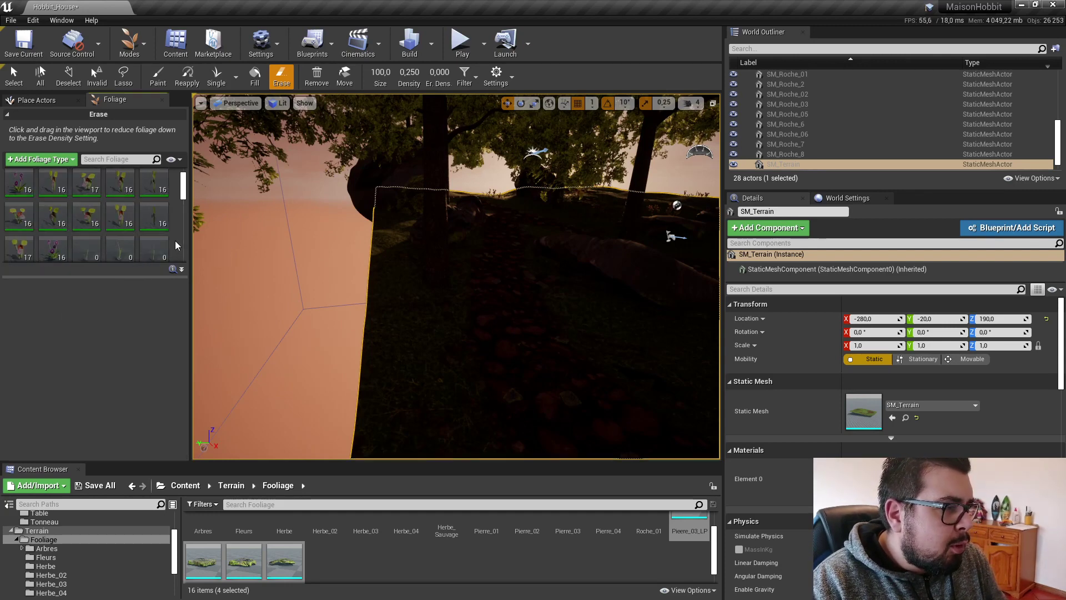
{"action": "scroll", "coordinate": [149, 252], "scroll_direction": "down", "scroll_amount": 1}
{"action": "left_click", "coordinate": [88, 240]}
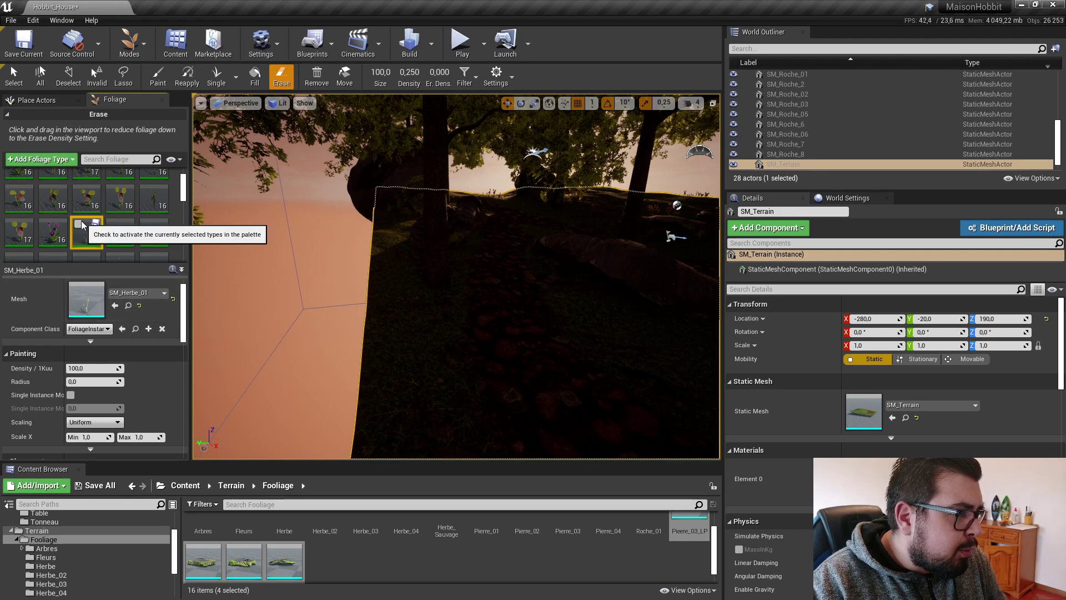
{"action": "scroll", "coordinate": [146, 236], "scroll_direction": "down", "scroll_amount": 2}
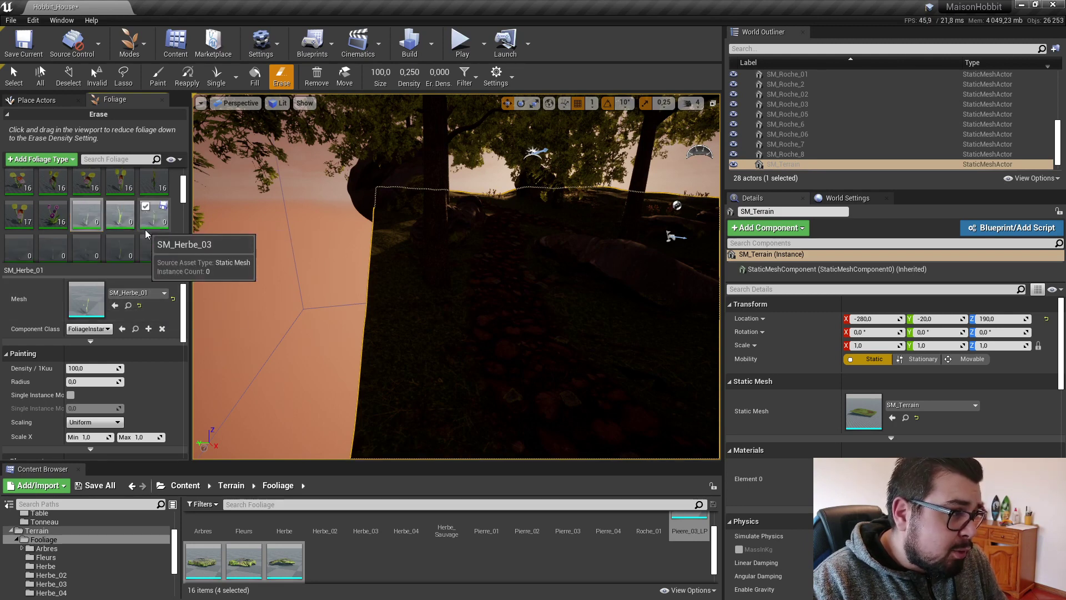
{"action": "scroll", "coordinate": [146, 240], "scroll_direction": "down", "scroll_amount": 1}
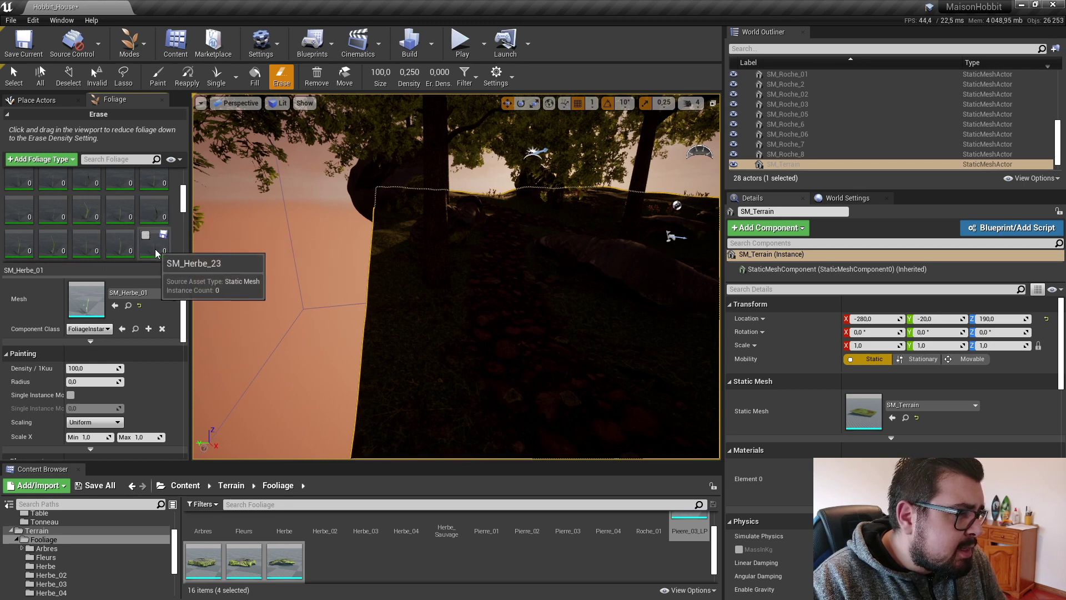
{"action": "scroll", "coordinate": [151, 239], "scroll_direction": "down", "scroll_amount": 1}
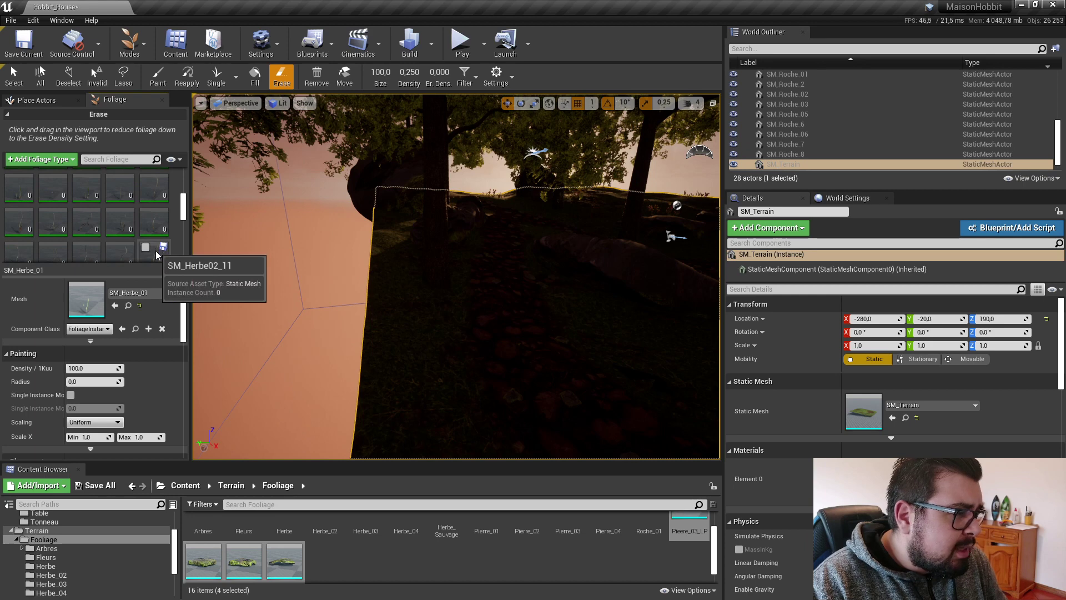
{"action": "scroll", "coordinate": [157, 253], "scroll_direction": "down", "scroll_amount": 1}
{"action": "scroll", "coordinate": [156, 254], "scroll_direction": "down", "scroll_amount": 1}
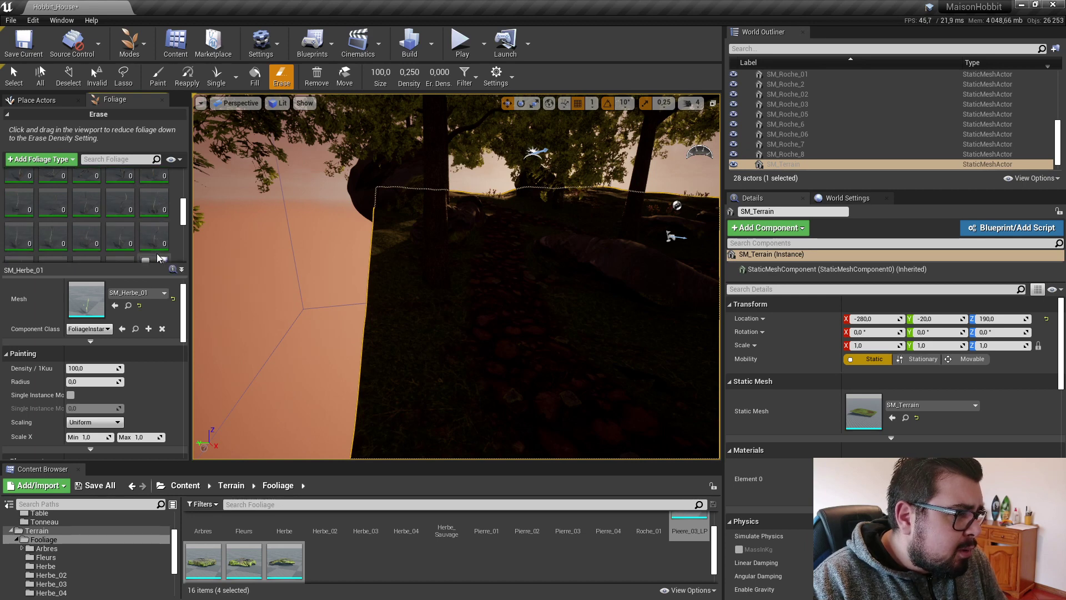
{"action": "scroll", "coordinate": [155, 241], "scroll_direction": "down", "scroll_amount": 1}
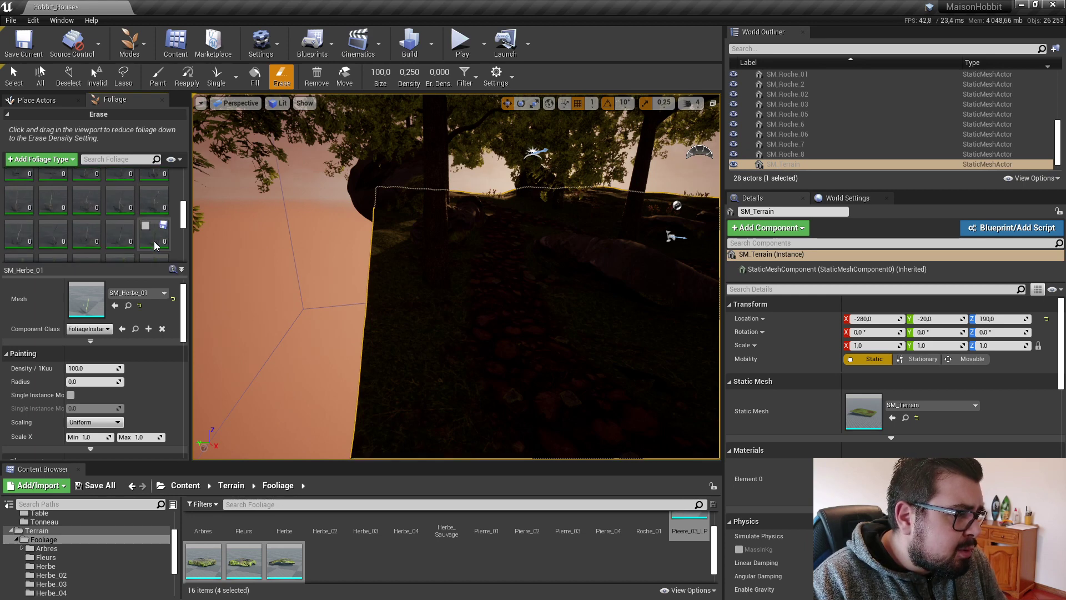
{"action": "scroll", "coordinate": [155, 241], "scroll_direction": "down", "scroll_amount": 6}
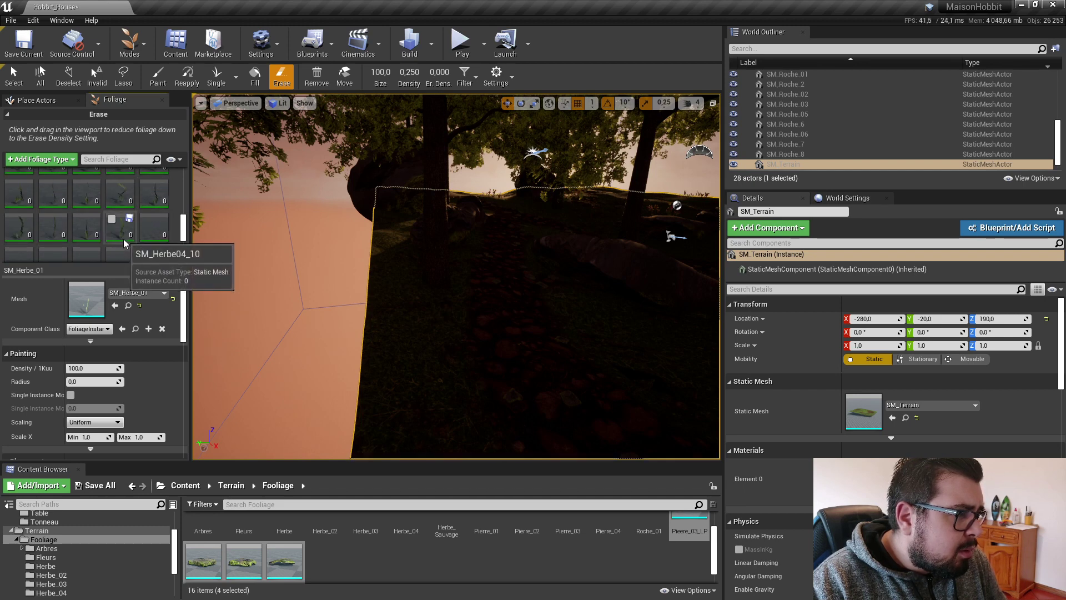
{"action": "key", "text": "ctrl+a"}
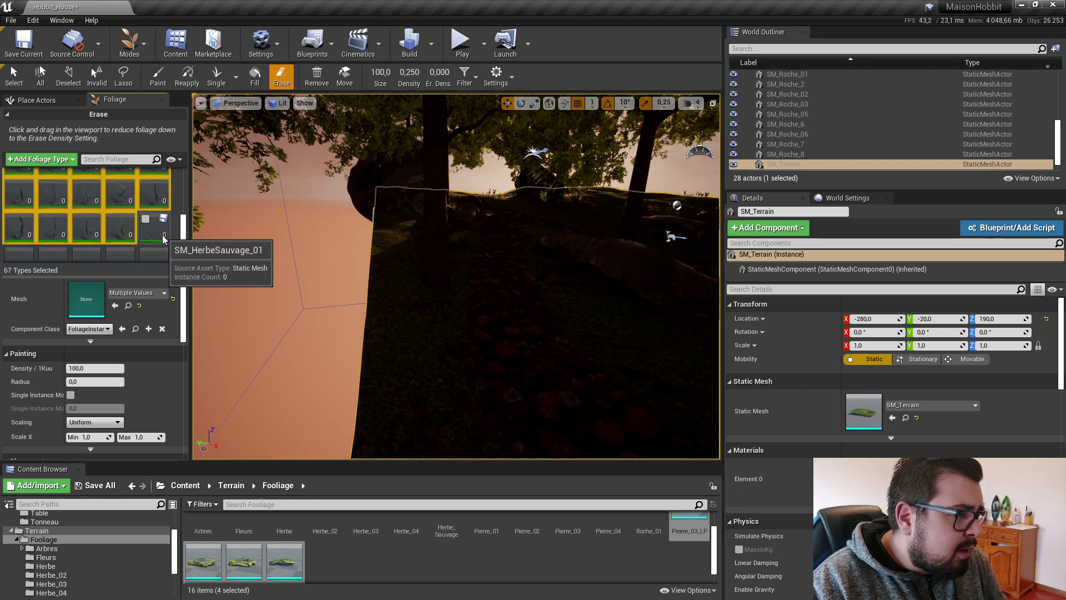
{"action": "left_click", "coordinate": [113, 219]}
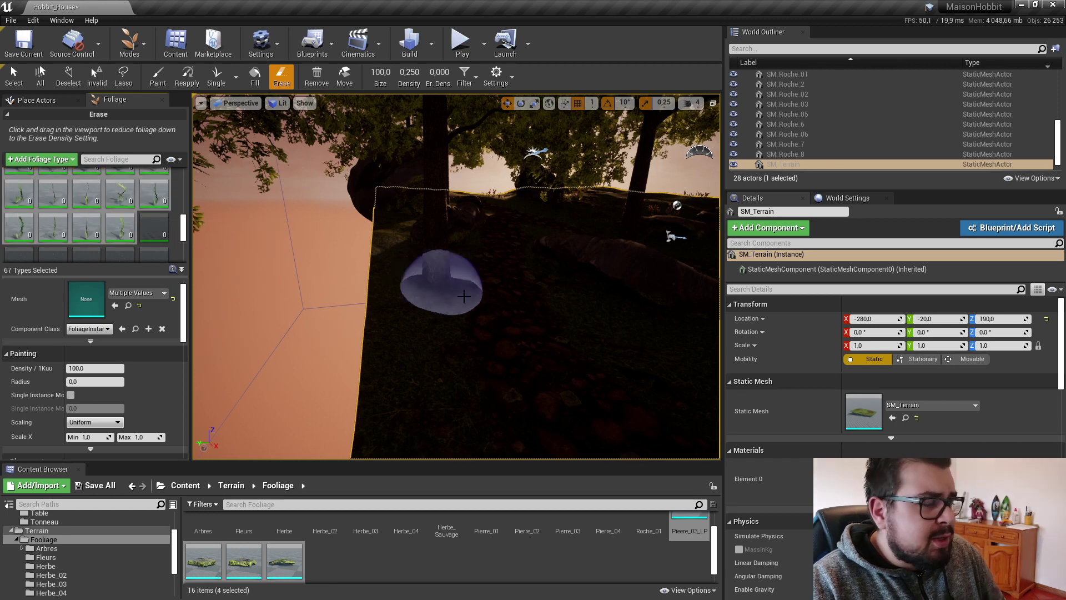
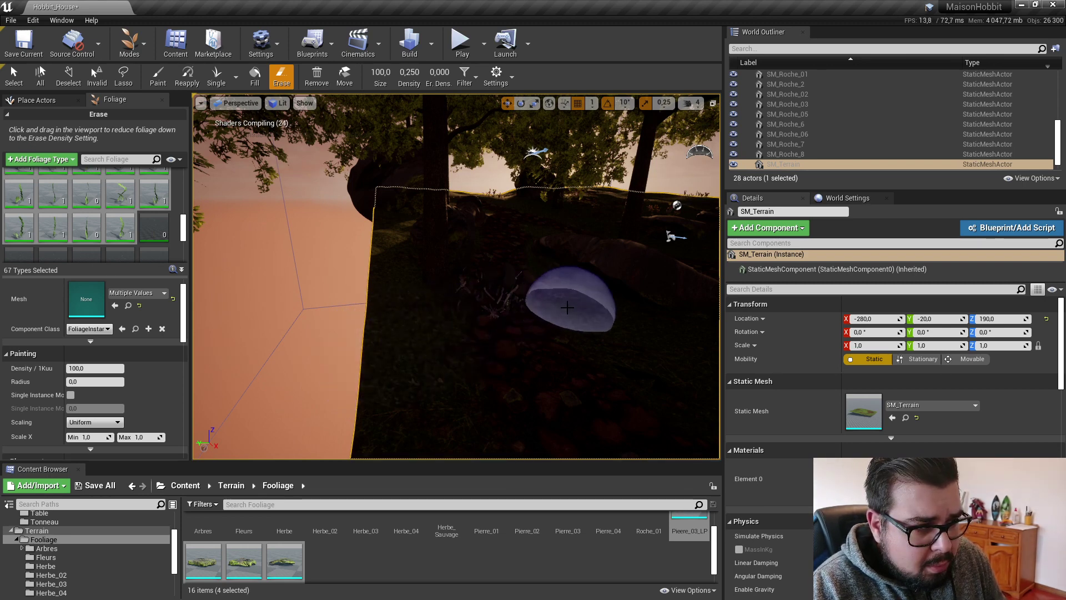
Step: Undo the test grass strokes beside the path and set the grass types' Density to 200 and Scale X range to 0,75–1,25
{"action": "mouse_move", "coordinate": [577, 306]}
{"action": "right_mouse_down"}
{"action": "mouse_move", "coordinate": [494, 300]}
{"action": "mouse_move", "coordinate": [576, 306]}
{"action": "right_mouse_up"}
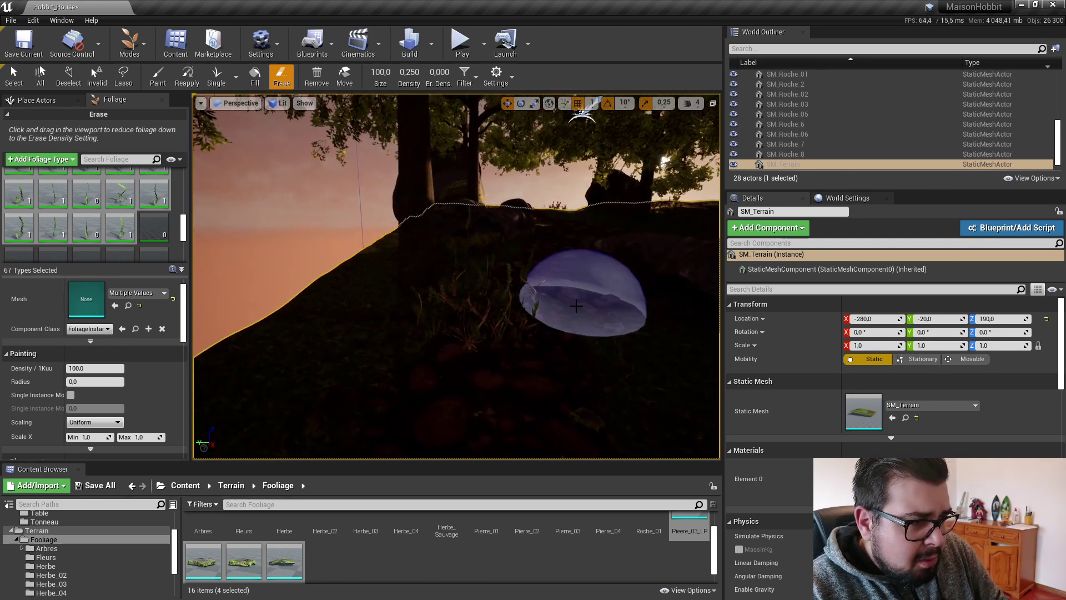
{"action": "left_click_drag", "start_coordinate": [365, 244], "coordinate": [324, 257]}
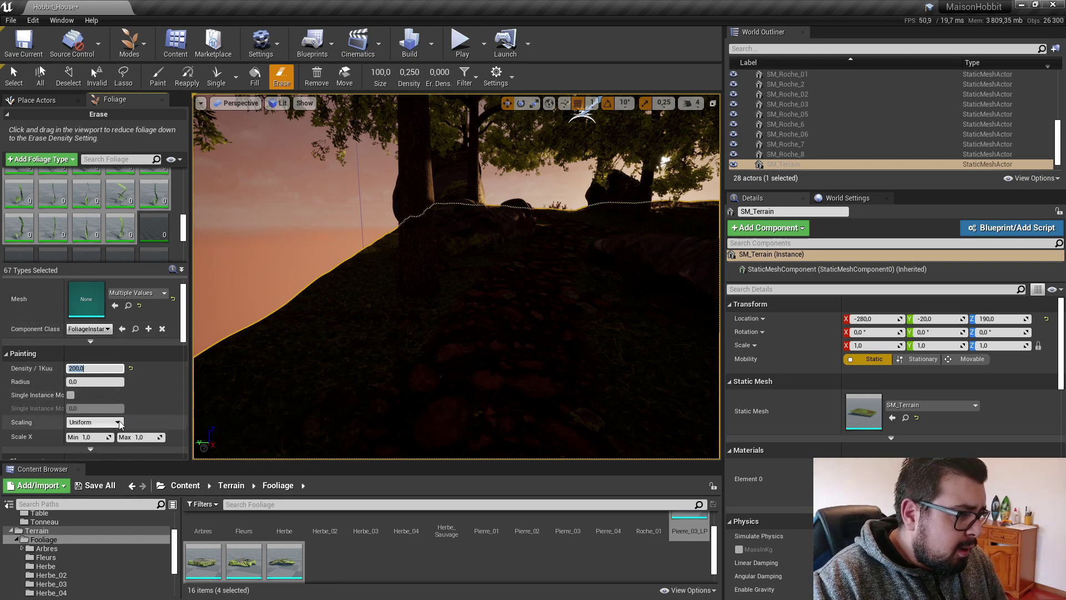
{"action": "scroll", "coordinate": [117, 422], "scroll_direction": "down", "scroll_amount": 2}
{"action": "left_click", "coordinate": [141, 401]}
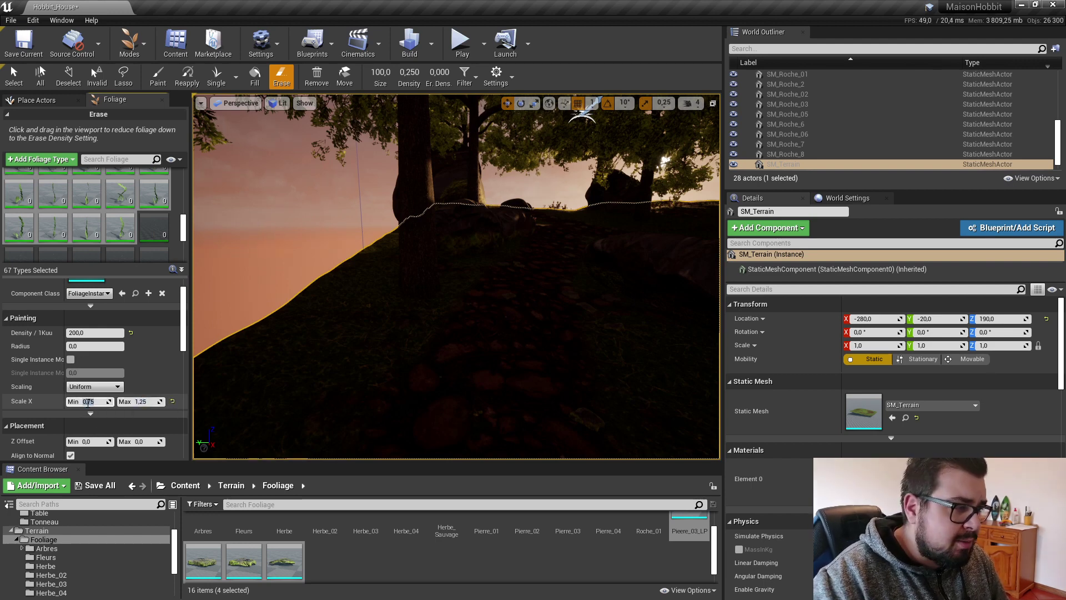
Step: Review the grass types' remaining Placement, Instance Settings, Scalability, Physics and Virtual Texture options
{"action": "scroll", "coordinate": [122, 432], "scroll_direction": "down", "scroll_amount": 3}
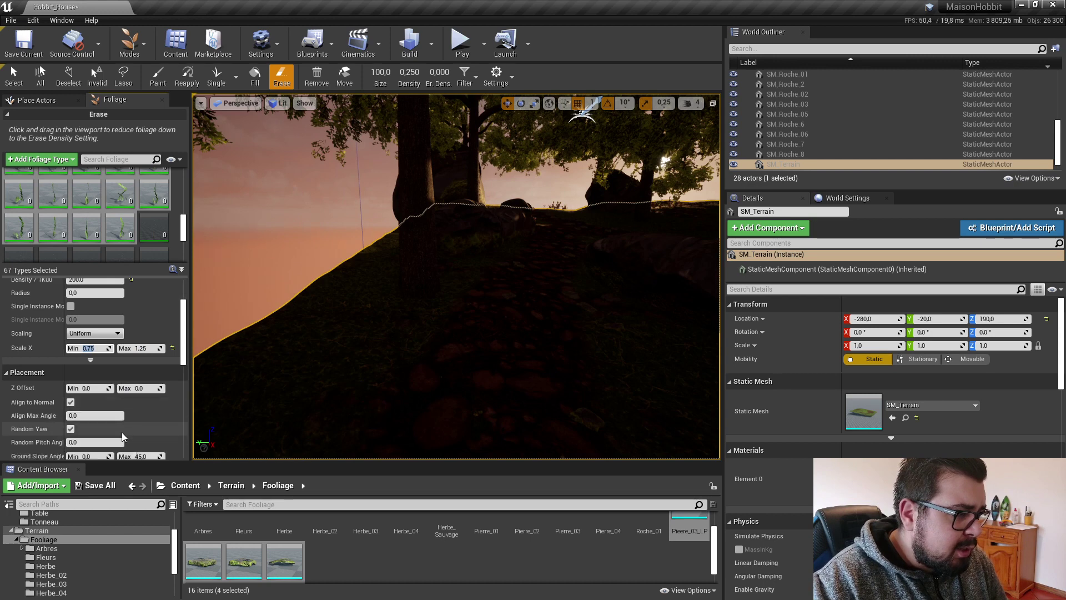
{"action": "scroll", "coordinate": [122, 437], "scroll_direction": "down", "scroll_amount": 3}
{"action": "scroll", "coordinate": [123, 437], "scroll_direction": "down", "scroll_amount": 3}
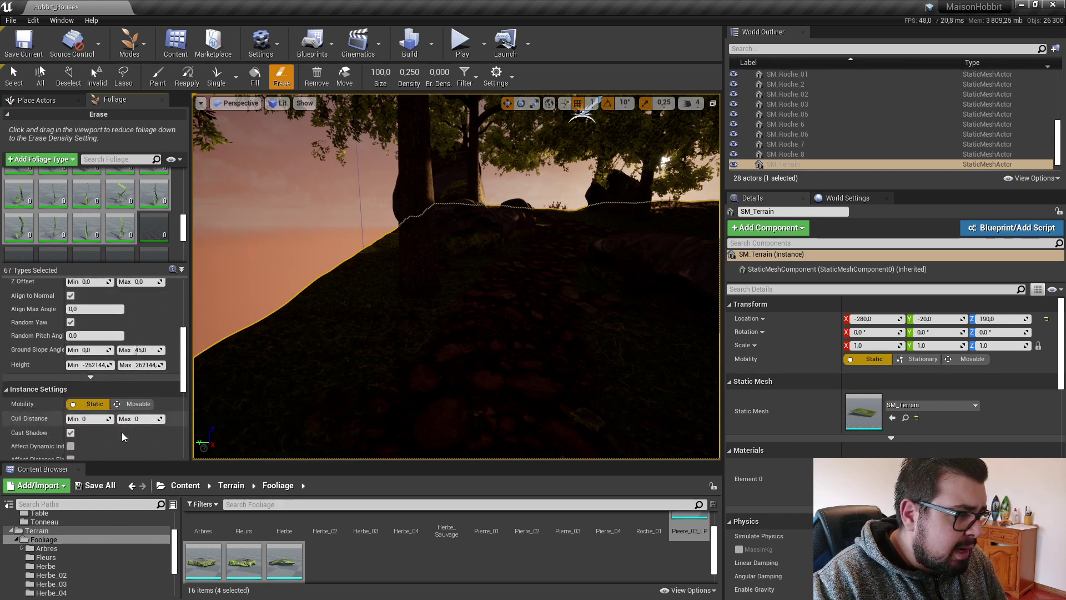
{"action": "scroll", "coordinate": [123, 437], "scroll_direction": "down", "scroll_amount": 2}
{"action": "scroll", "coordinate": [122, 436], "scroll_direction": "down", "scroll_amount": 2}
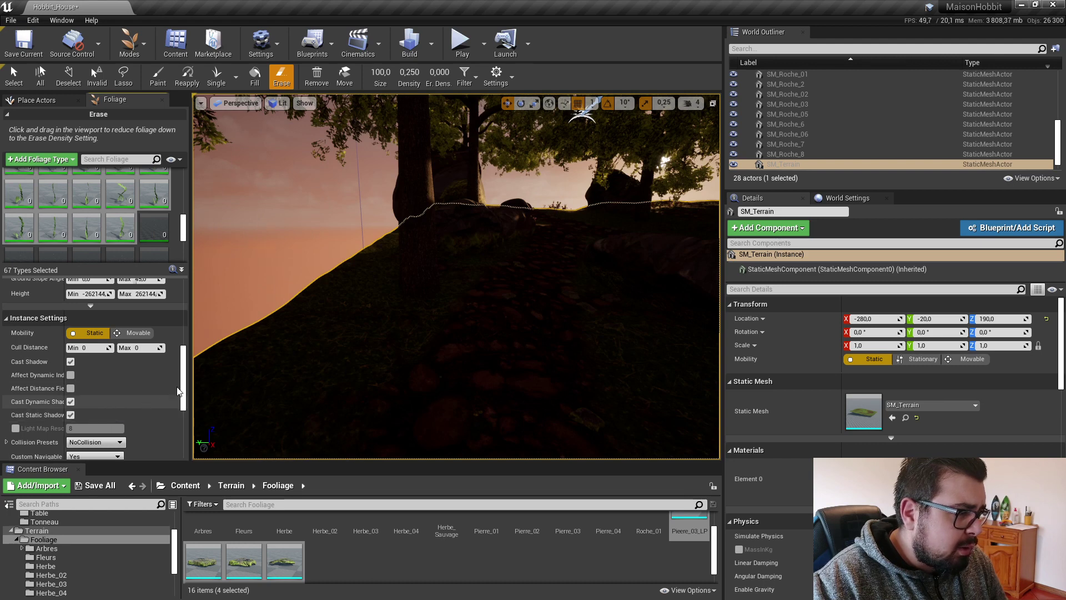
{"action": "scroll", "coordinate": [110, 391], "scroll_direction": "down", "scroll_amount": 3}
{"action": "scroll", "coordinate": [111, 390], "scroll_direction": "down", "scroll_amount": 4}
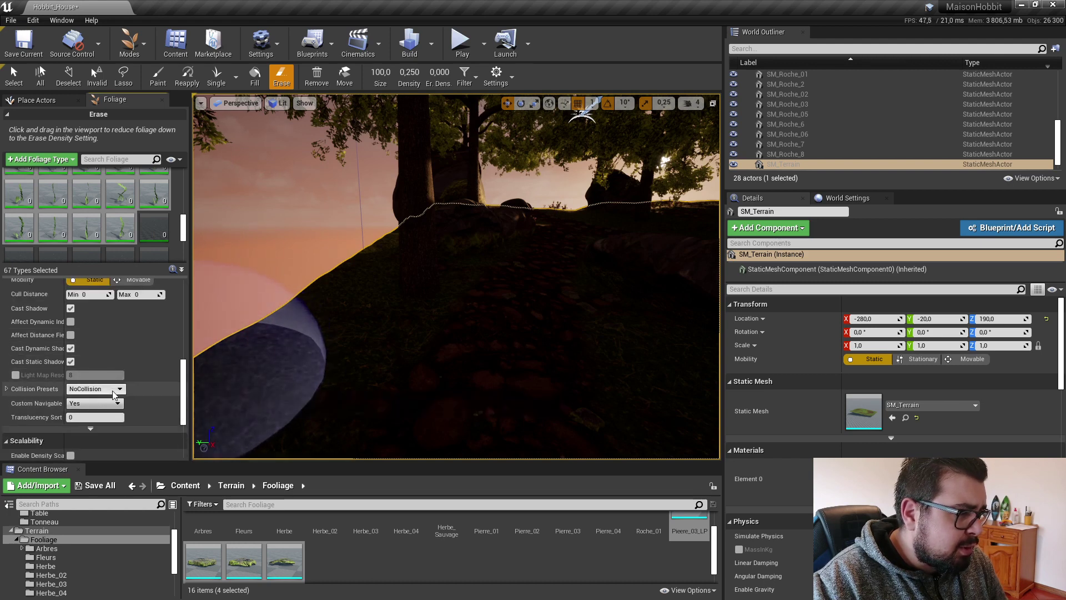
{"action": "scroll", "coordinate": [118, 393], "scroll_direction": "down", "scroll_amount": 2}
{"action": "scroll", "coordinate": [118, 391], "scroll_direction": "down", "scroll_amount": 2}
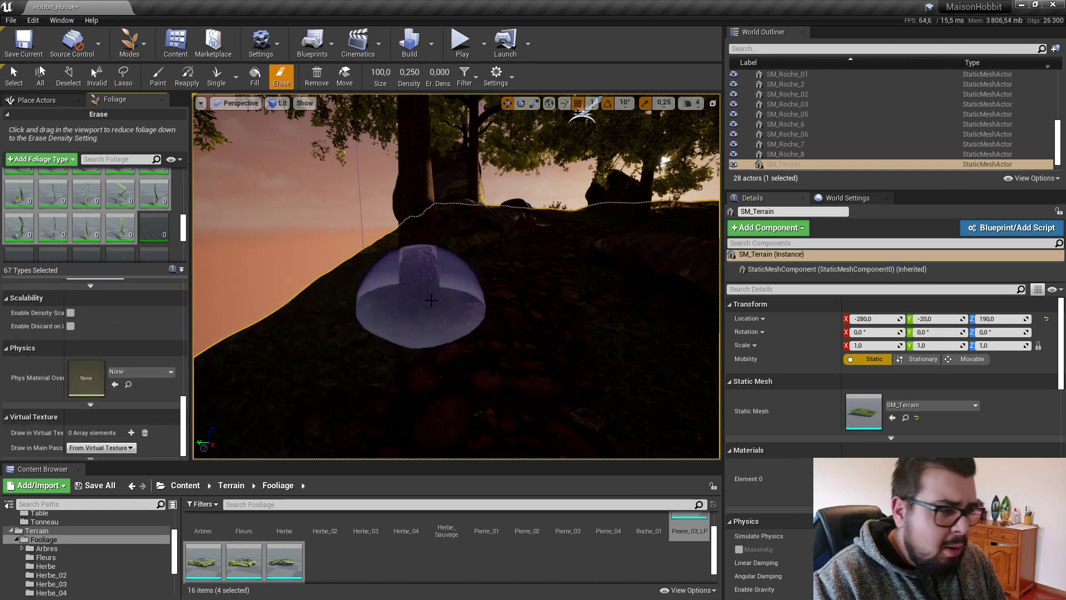
Step: Test-paint grass beside the path with the 0,75–1,25 scale range and undo the strokes
{"action": "mouse_move", "coordinate": [433, 288]}
{"action": "right_mouse_down"}
{"action": "mouse_move", "coordinate": [377, 316]}
{"action": "mouse_move", "coordinate": [439, 314]}
{"action": "right_mouse_up"}
{"action": "left_click_drag", "start_coordinate": [559, 416], "coordinate": [594, 401]}
{"action": "right_click_drag", "start_coordinate": [593, 399], "coordinate": [560, 342]}
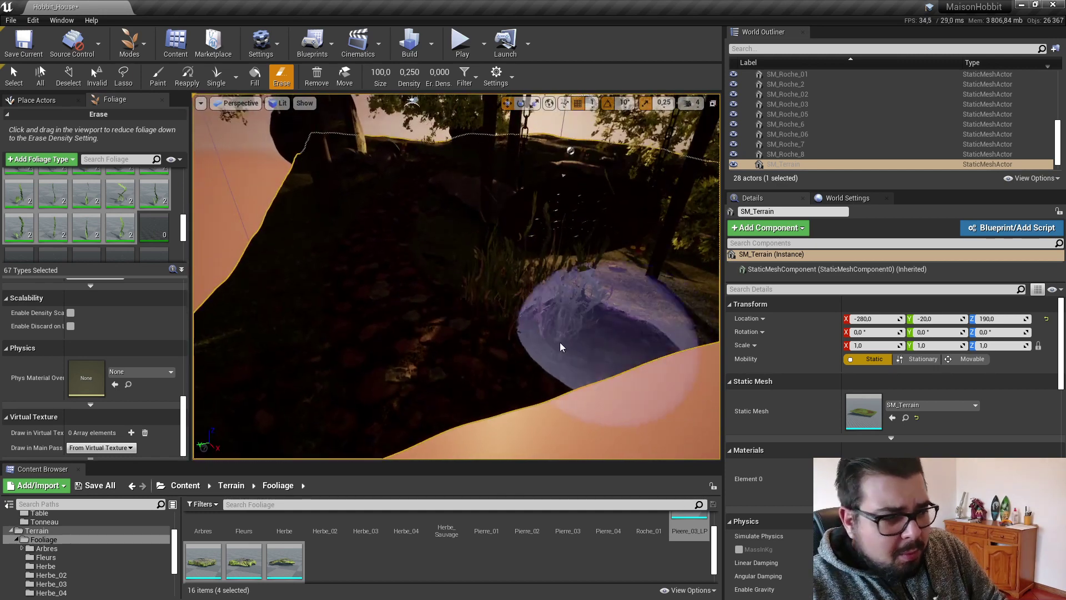
{"action": "left_click", "coordinate": [532, 355]}
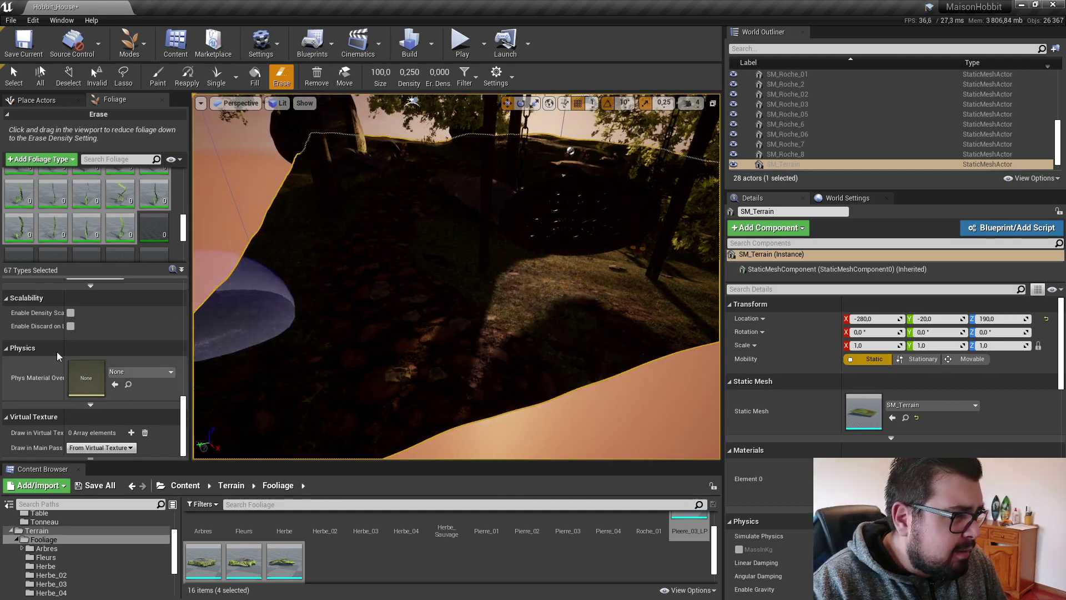
Step: Set the grass types' Scale X maximum to 0,8, test-paint a patch on the sunlit ground and undo it
{"action": "scroll", "coordinate": [114, 347], "scroll_direction": "up", "scroll_amount": 6}
{"action": "scroll", "coordinate": [128, 369], "scroll_direction": "up", "scroll_amount": 6}
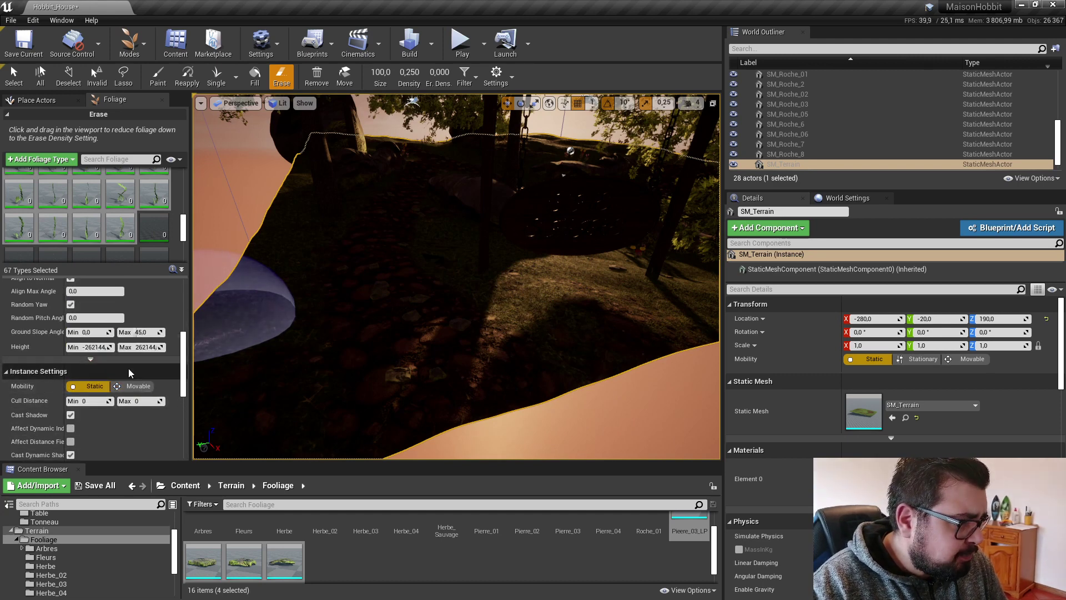
{"action": "left_click", "coordinate": [143, 348]}
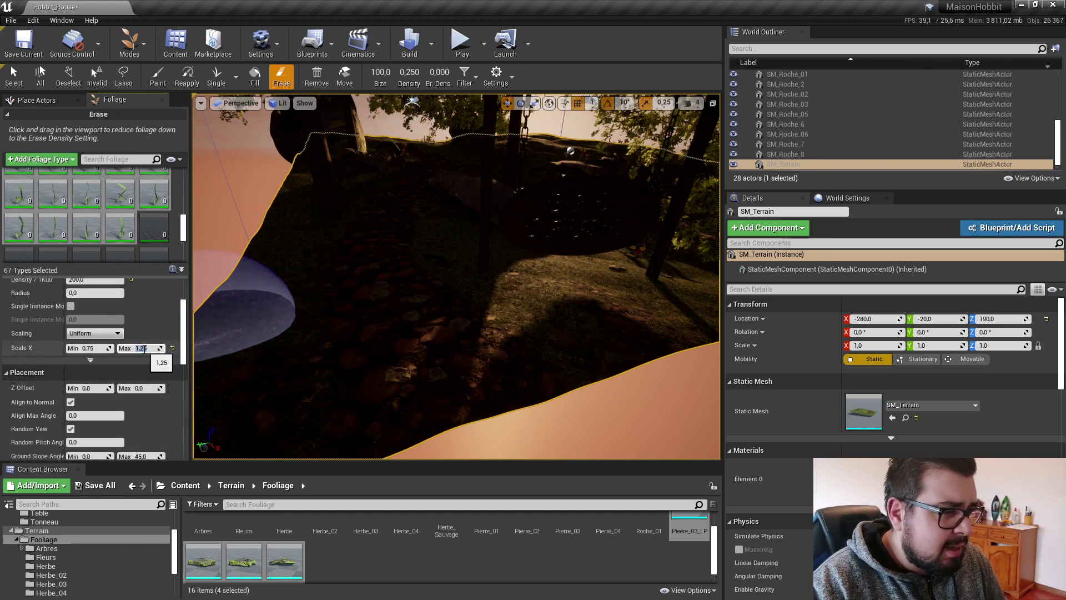
{"action": "type", "text": "0.8"}
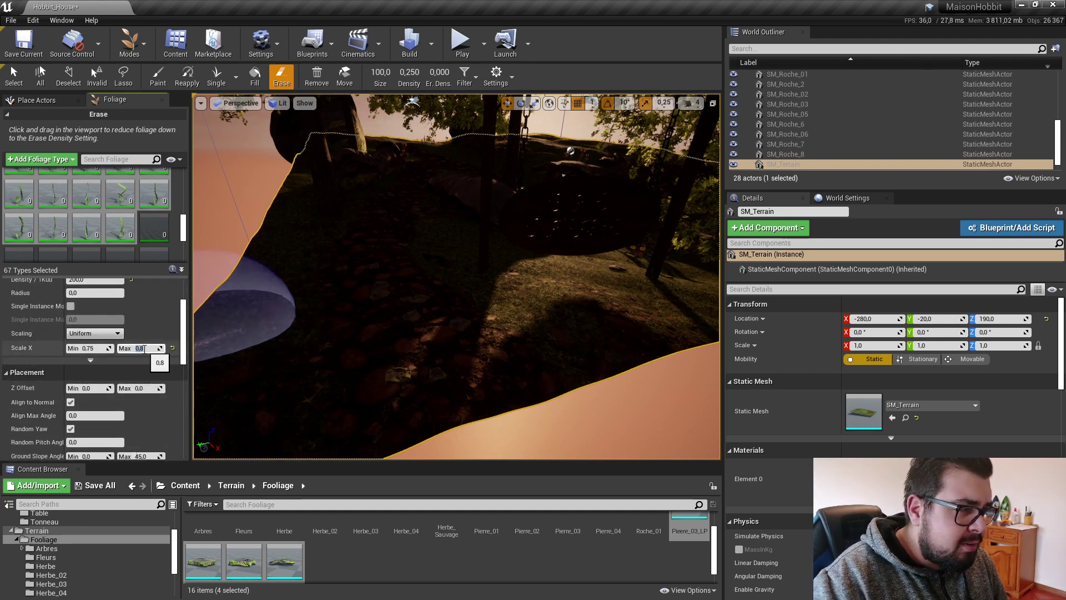
{"action": "left_click", "coordinate": [574, 300]}
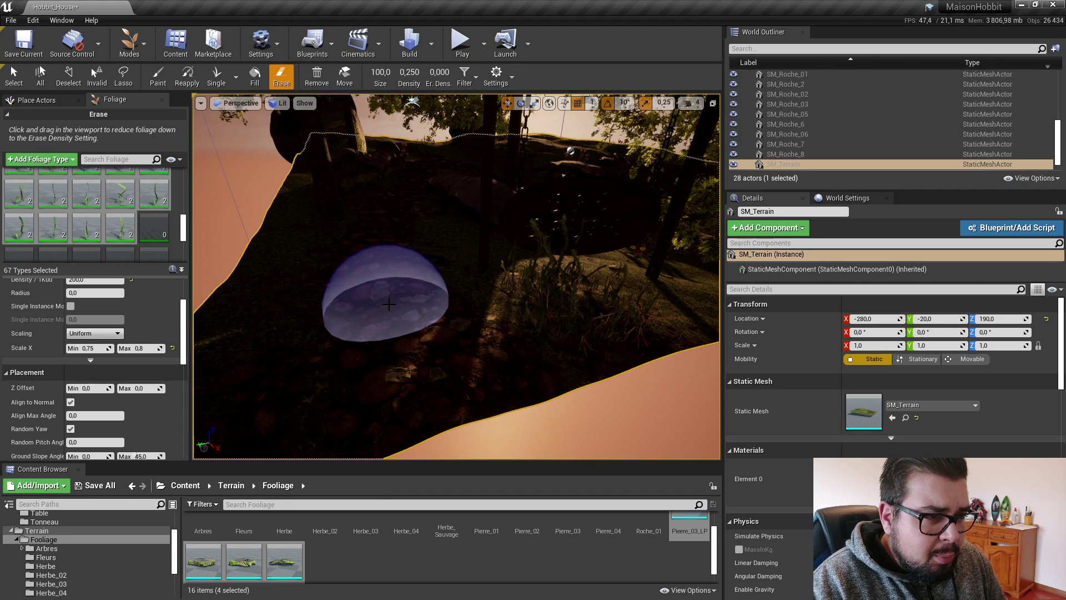
{"action": "key", "text": "ctrl+z"}
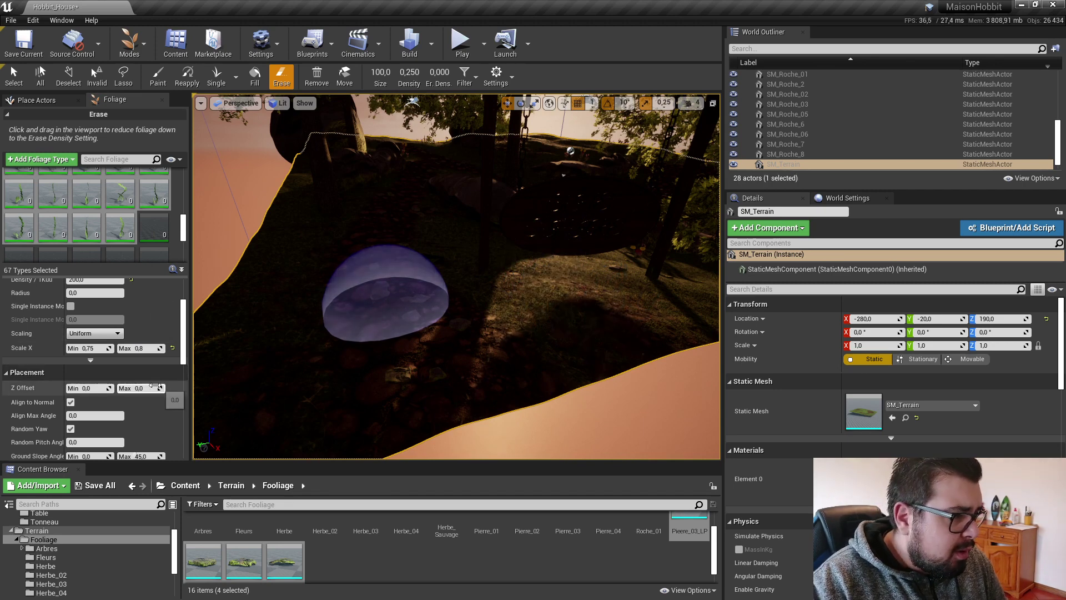
Step: Set the grass types' Scale X range to 0,5–0,6 and paint a grass patch on the sunlit ground beside the path
{"action": "left_click", "coordinate": [87, 348]}
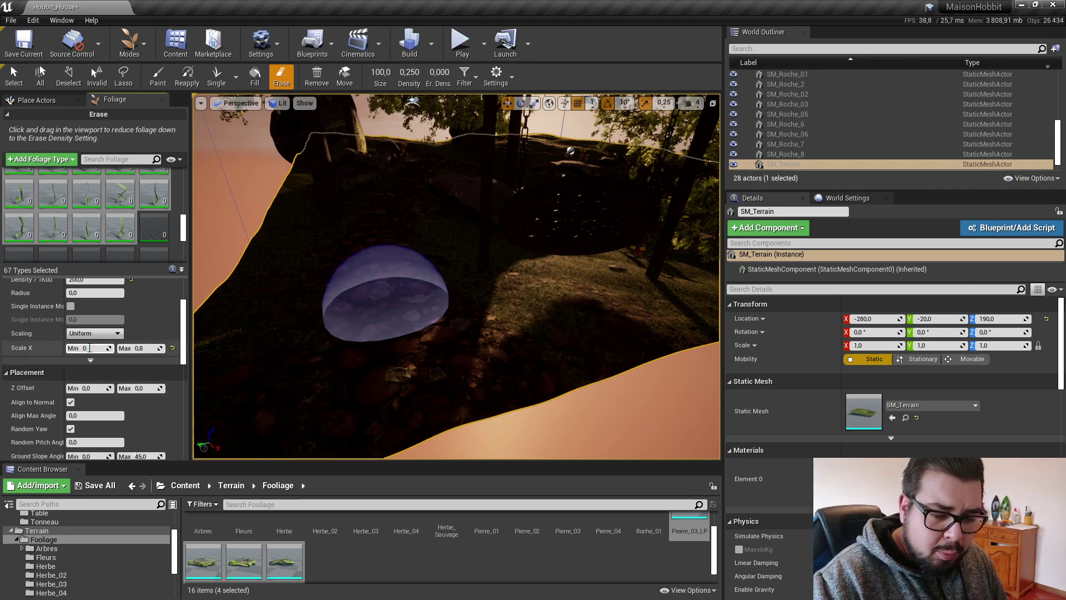
{"action": "key", "text": "Return"}
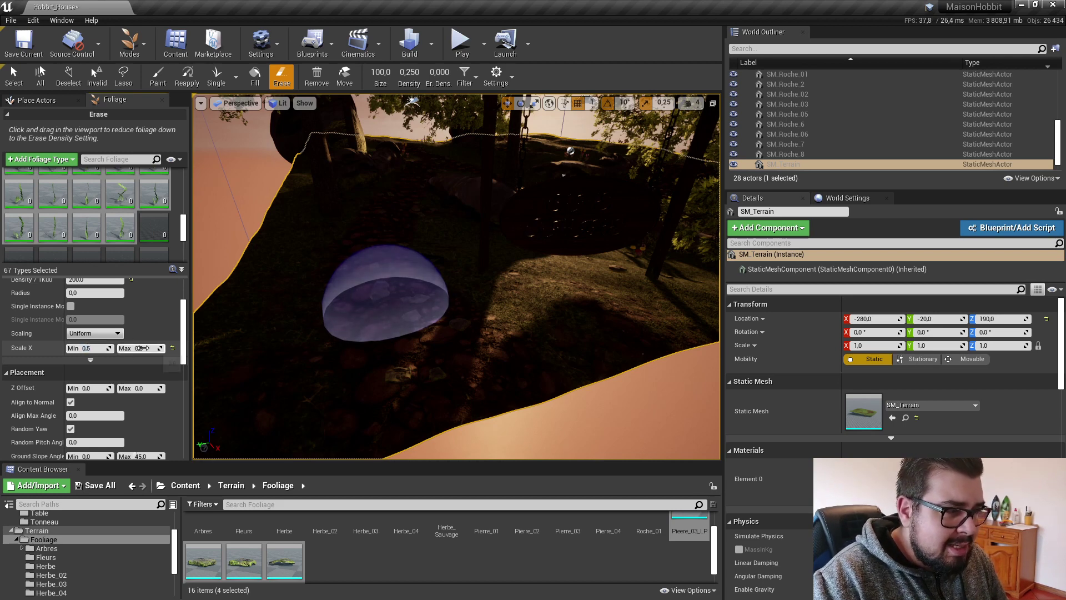
{"action": "left_click", "coordinate": [142, 348]}
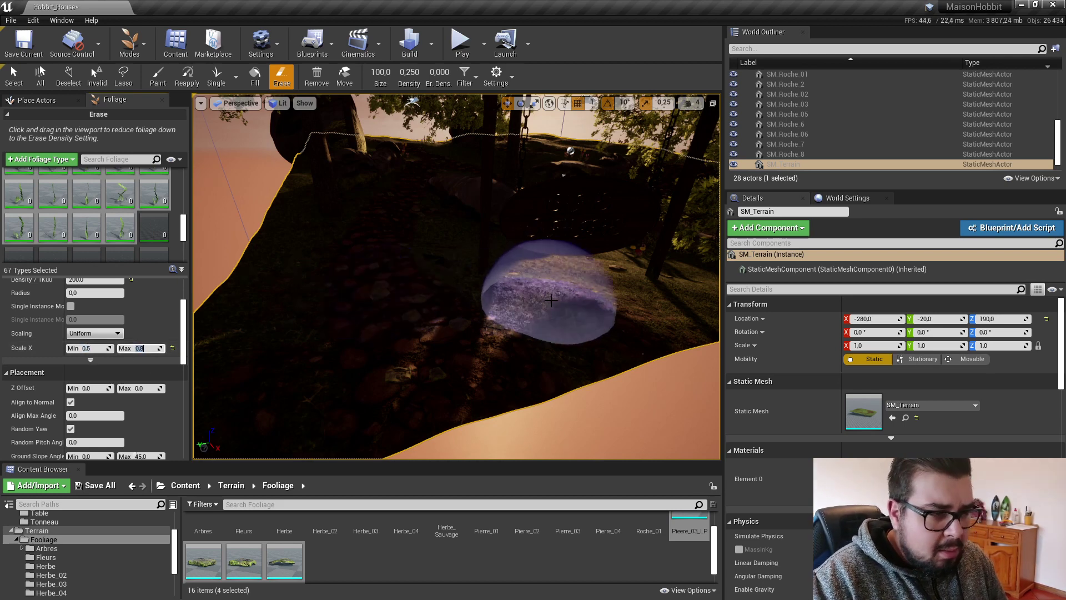
{"action": "type", "text": "0.6"}
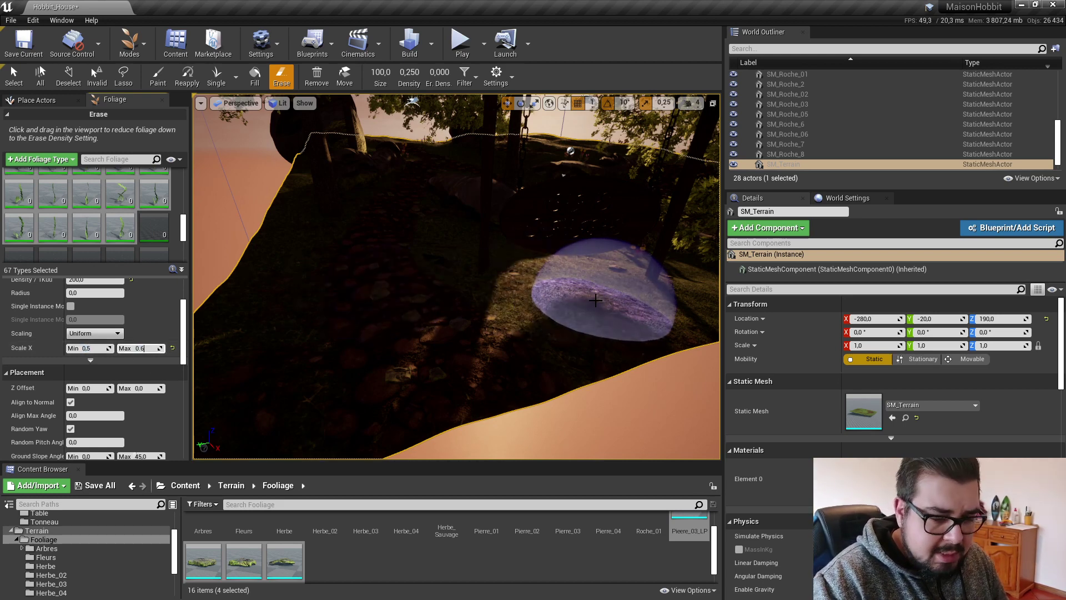
{"action": "left_click", "coordinate": [581, 307]}
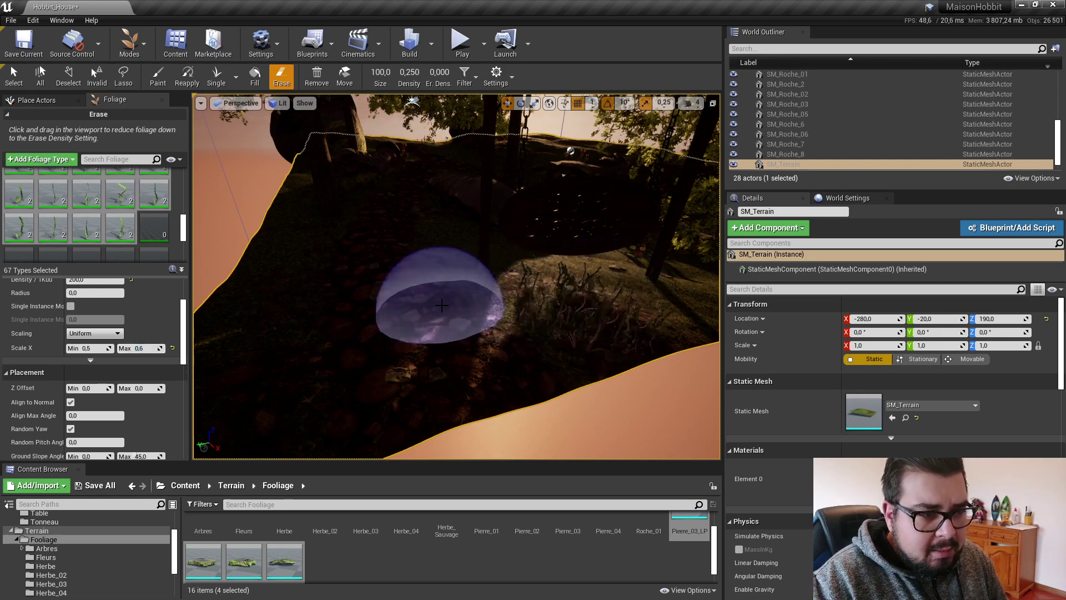
Step: Paint grass along the terrain edge and under the bushes, up to the flowers beside the rock
{"action": "right_click_drag", "start_coordinate": [437, 300], "coordinate": [533, 289]}
{"action": "mouse_move", "coordinate": [397, 304]}
{"action": "left_mouse_down"}
{"action": "mouse_move", "coordinate": [372, 309]}
{"action": "mouse_move", "coordinate": [357, 286]}
{"action": "mouse_move", "coordinate": [602, 290]}
{"action": "left_mouse_up"}
{"action": "right_click_drag", "start_coordinate": [602, 290], "coordinate": [672, 292]}
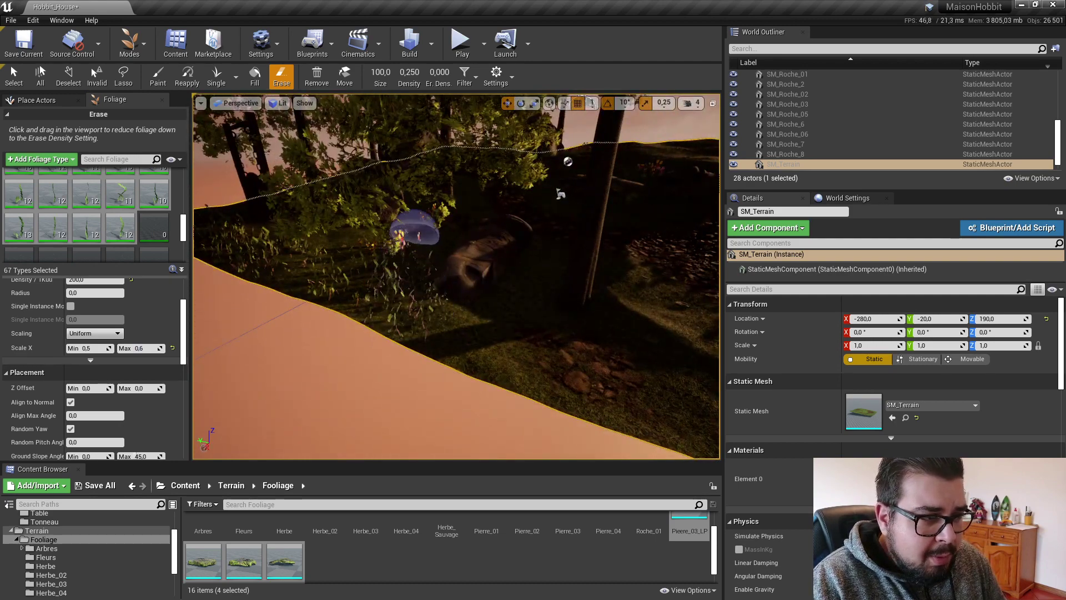
{"action": "right_click_drag", "start_coordinate": [416, 222], "coordinate": [416, 222]}
{"action": "right_click_drag", "start_coordinate": [518, 140], "coordinate": [518, 141]}
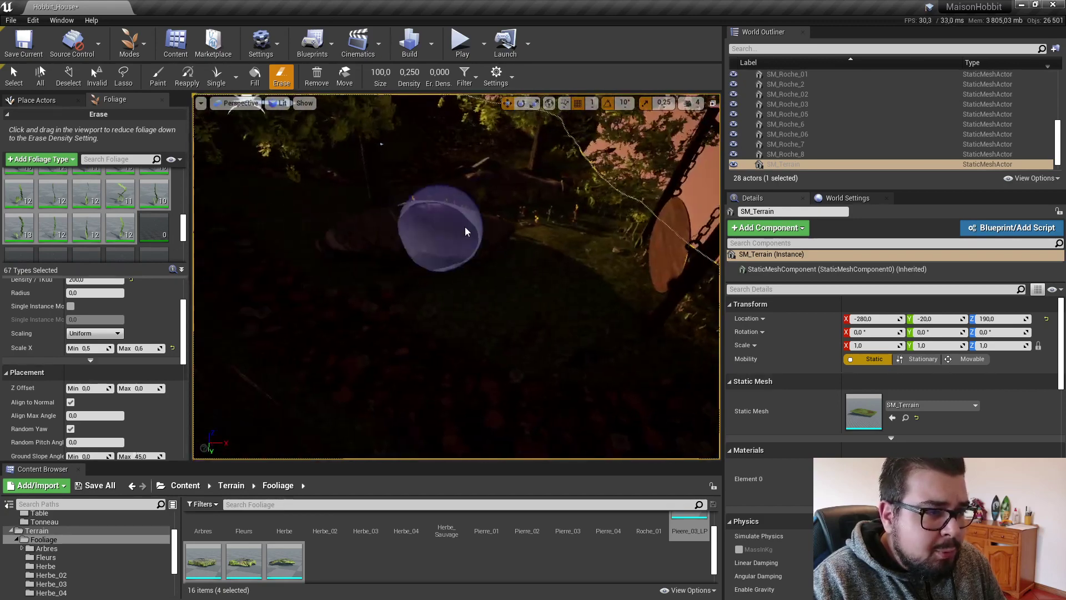
Step: Paint a grass patch at the end of the long rock, between the path and the hanging wooden disc
{"action": "mouse_move", "coordinate": [598, 250]}
{"action": "left_mouse_down"}
{"action": "mouse_move", "coordinate": [594, 292]}
{"action": "mouse_move", "coordinate": [557, 311]}
{"action": "mouse_move", "coordinate": [500, 309]}
{"action": "left_mouse_up"}
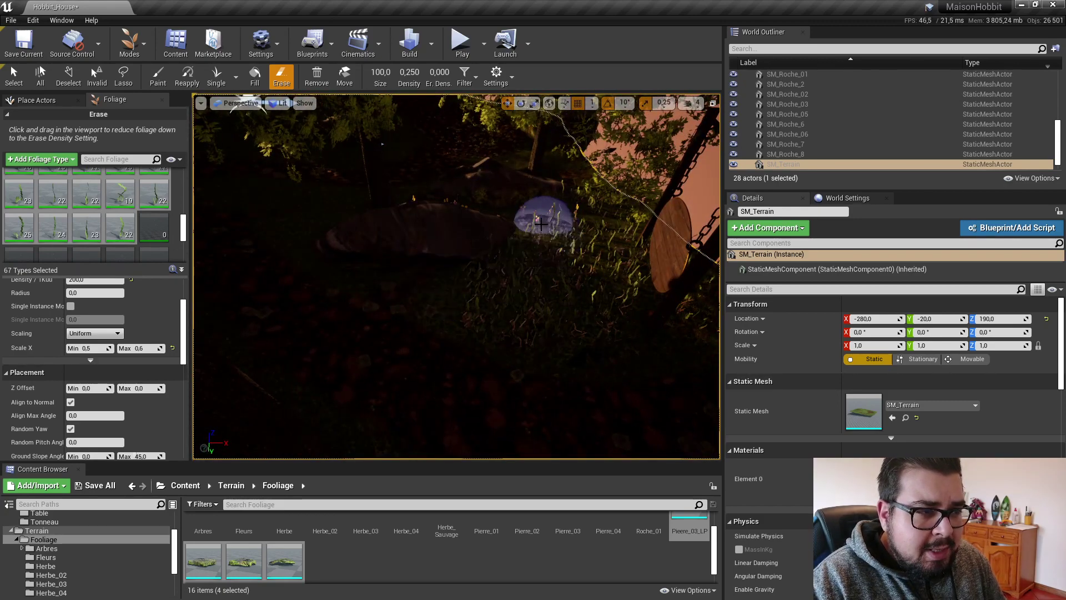
{"action": "right_click_drag", "start_coordinate": [543, 215], "coordinate": [542, 198]}
{"action": "right_click_drag", "start_coordinate": [457, 227], "coordinate": [456, 228]}
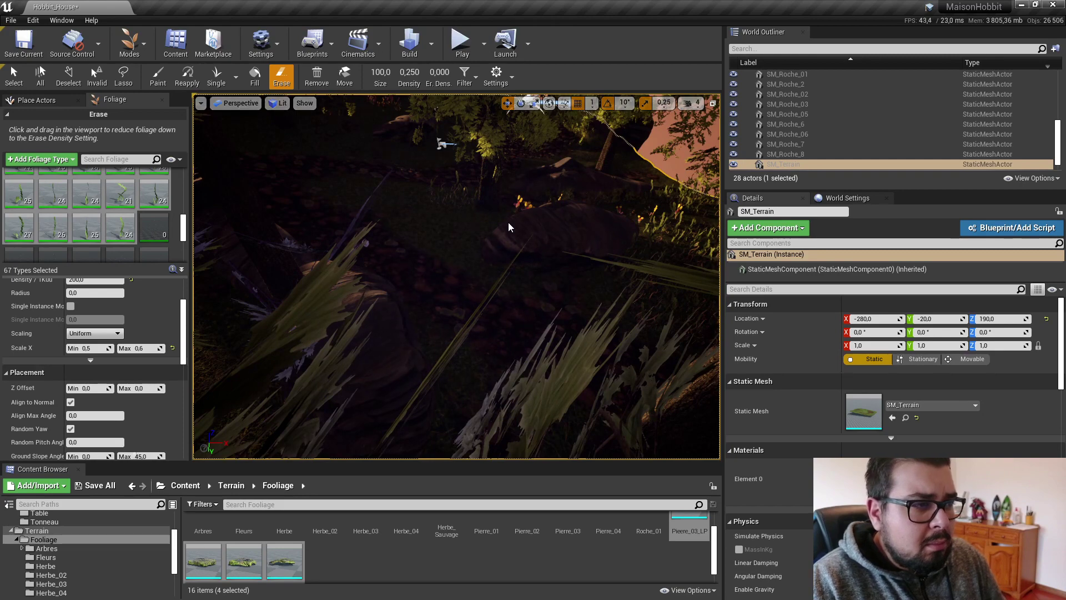
Step: Paint more grass on the dark ground between the rocks and the path's edge
{"action": "right_click_drag", "start_coordinate": [495, 233], "coordinate": [575, 260]}
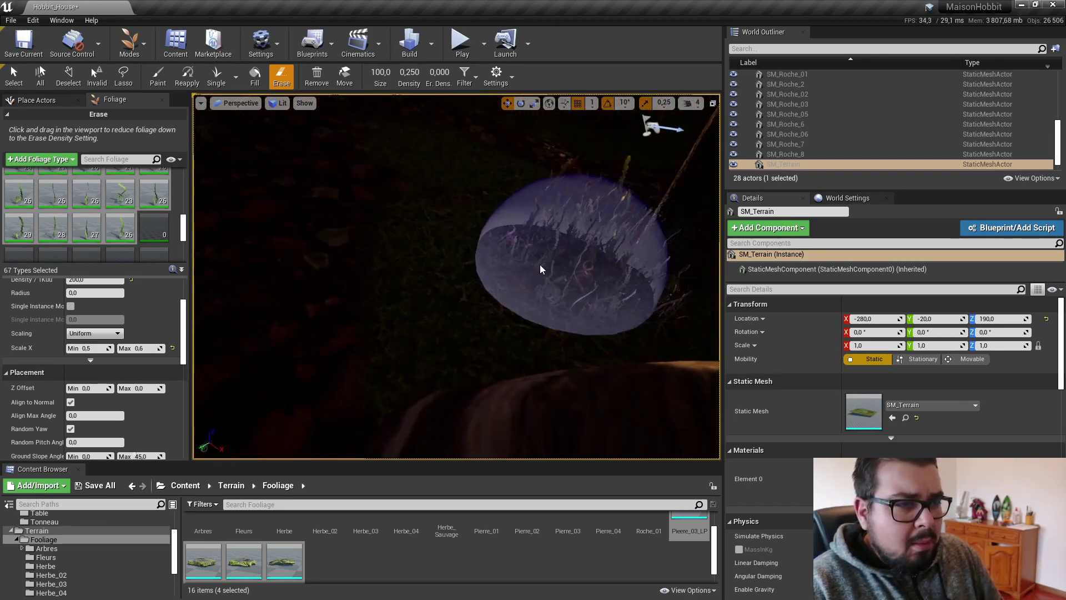
{"action": "right_click_drag", "start_coordinate": [501, 199], "coordinate": [501, 199]}
{"action": "right_click_drag", "start_coordinate": [624, 155], "coordinate": [624, 155]}
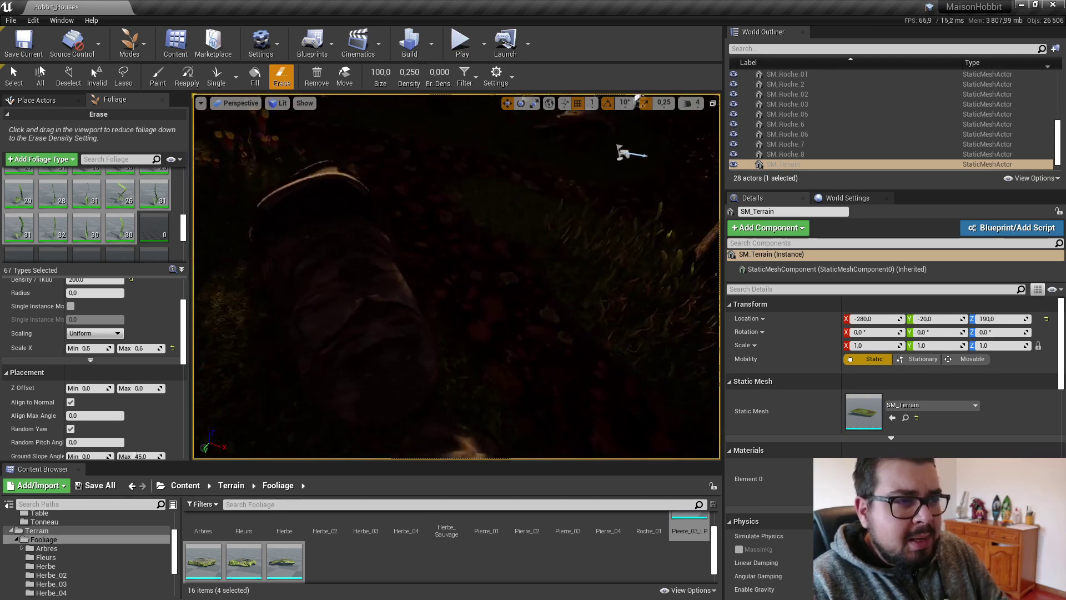
{"action": "right_click_drag", "start_coordinate": [555, 178], "coordinate": [598, 174]}
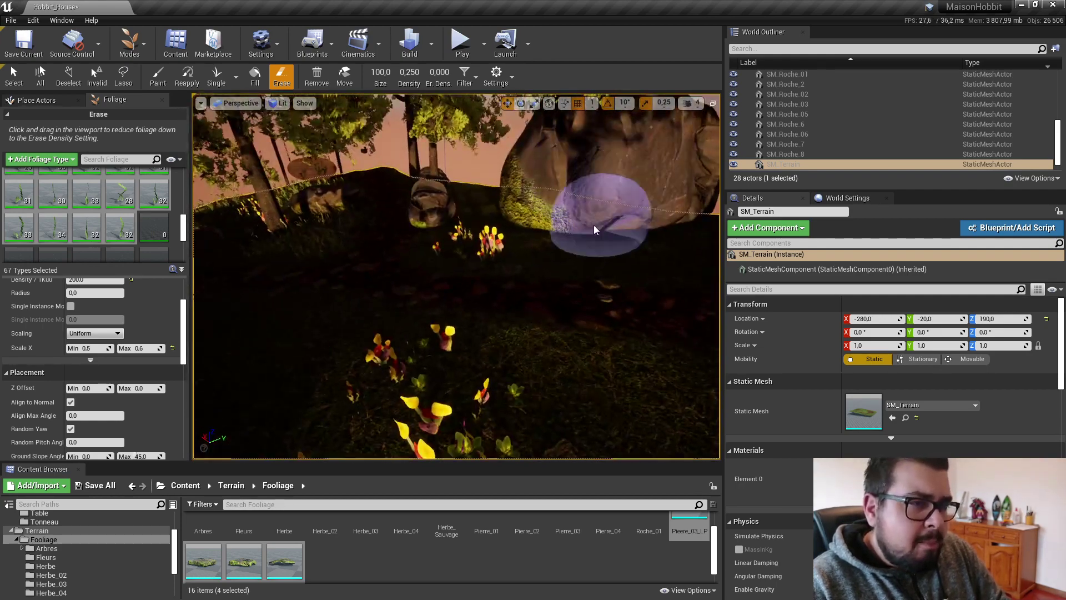
Step: Paint grass around the flowers in front of the large mossy boulder and in the gap beside the small rock
{"action": "right_click_drag", "start_coordinate": [577, 245], "coordinate": [549, 234]}
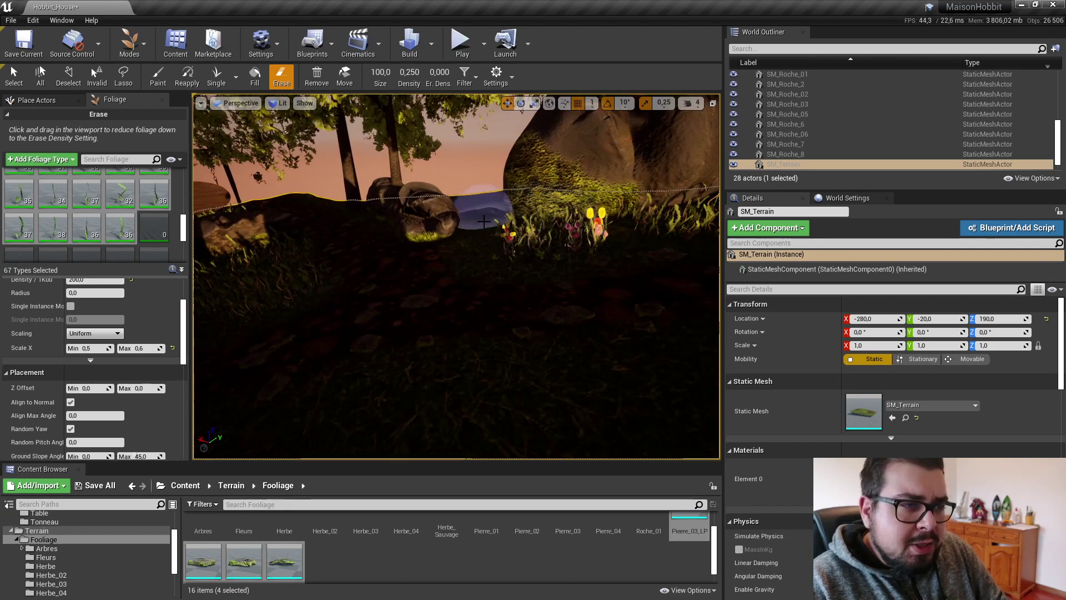
{"action": "mouse_move", "coordinate": [492, 233]}
{"action": "left_mouse_down", "text": "shift"}
{"action": "mouse_move", "coordinate": [536, 247]}
{"action": "mouse_move", "coordinate": [609, 246]}
{"action": "left_mouse_up", "text": "shift"}
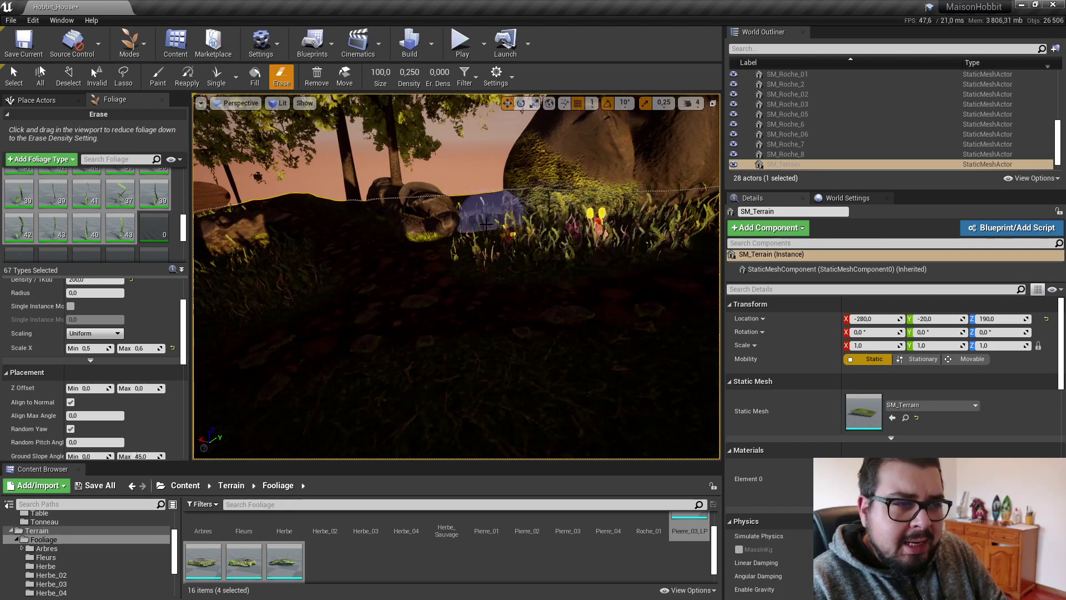
{"action": "right_click_drag", "start_coordinate": [485, 227], "coordinate": [485, 227]}
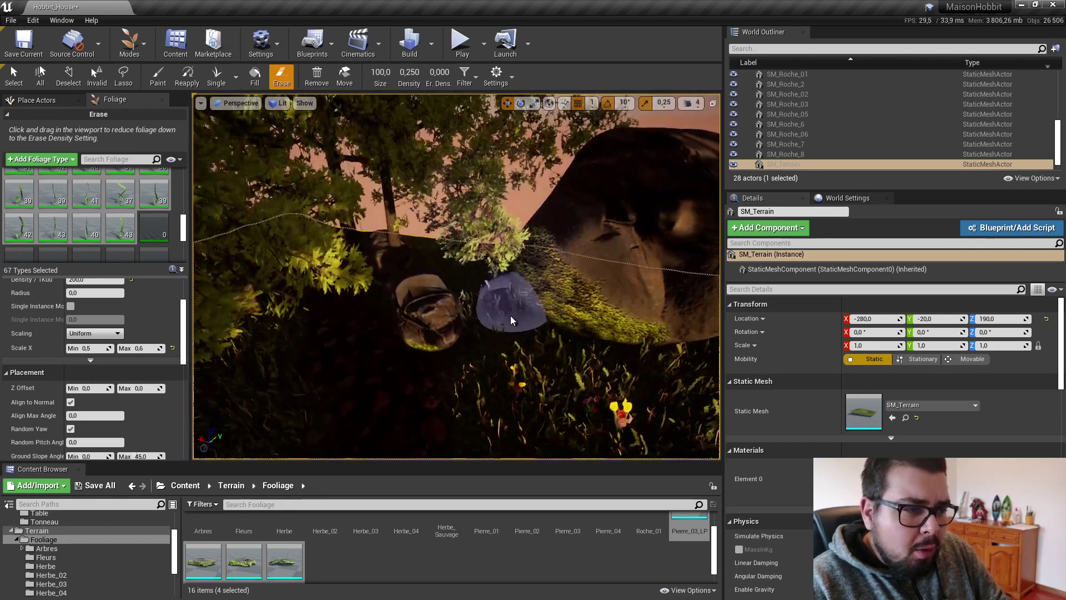
{"action": "left_click_drag", "start_coordinate": [487, 293], "coordinate": [394, 242], "text": "shift"}
{"action": "right_click_drag", "start_coordinate": [394, 242], "coordinate": [395, 242]}
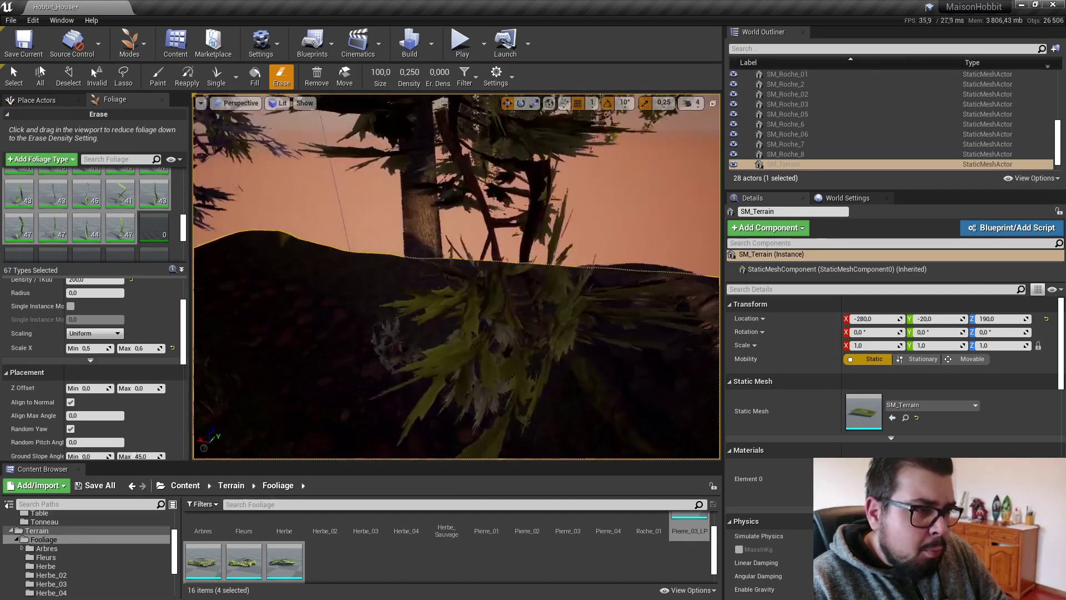
Step: Paint grass around the tree trunk and along the crest of the hill at the terrain's edge
{"action": "scroll", "coordinate": [459, 300], "scroll_direction": "down", "scroll_amount": 6}
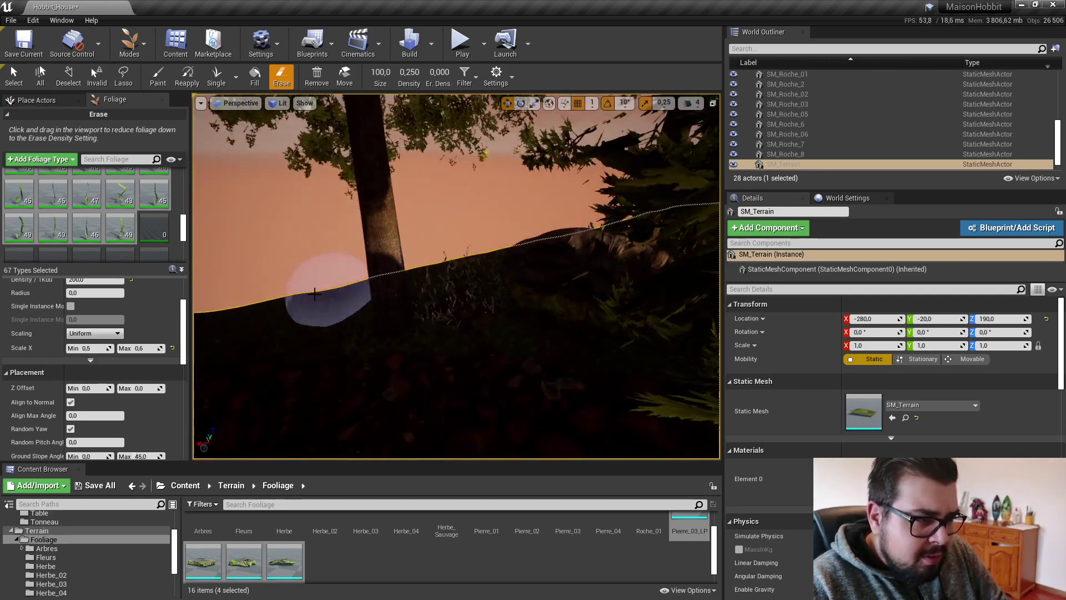
{"action": "left_click", "coordinate": [308, 308], "text": "shift"}
{"action": "right_click_drag", "start_coordinate": [309, 310], "coordinate": [222, 307]}
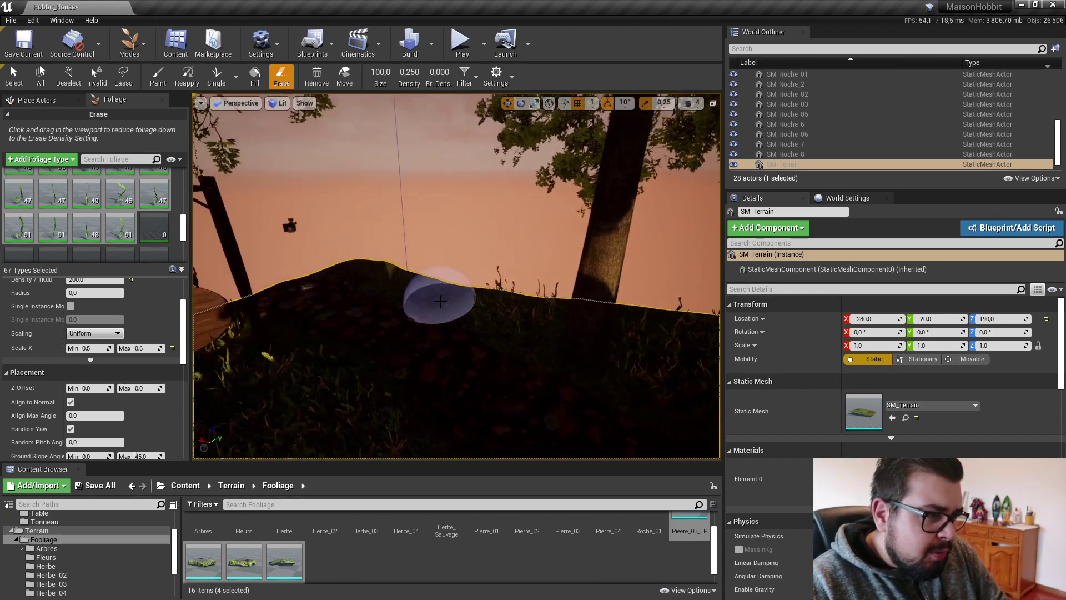
{"action": "left_click", "coordinate": [408, 286], "text": "shift"}
{"action": "right_click_drag", "start_coordinate": [387, 276], "coordinate": [656, 283]}
Step: Extend the grass strip along the base of the large boulder on the uphill side of the path
{"action": "right_click_drag", "start_coordinate": [388, 278], "coordinate": [358, 272]}
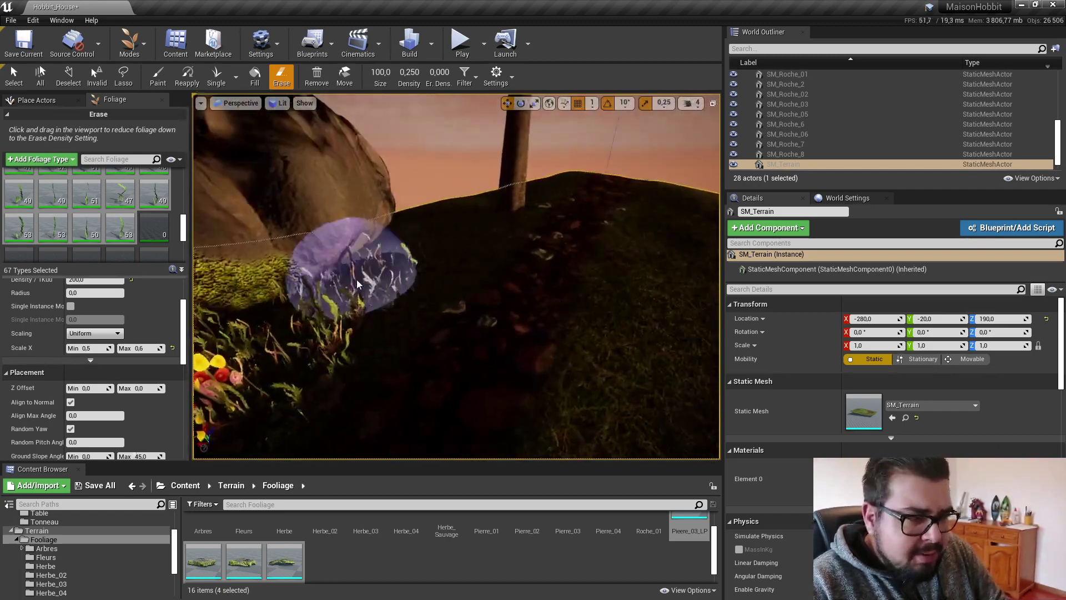
{"action": "mouse_move", "coordinate": [358, 272]}
{"action": "left_mouse_down", "text": "shift"}
{"action": "mouse_move", "coordinate": [451, 219]}
{"action": "mouse_move", "coordinate": [521, 210]}
{"action": "left_mouse_up", "text": "shift"}
{"action": "right_click_drag", "start_coordinate": [521, 209], "coordinate": [577, 213]}
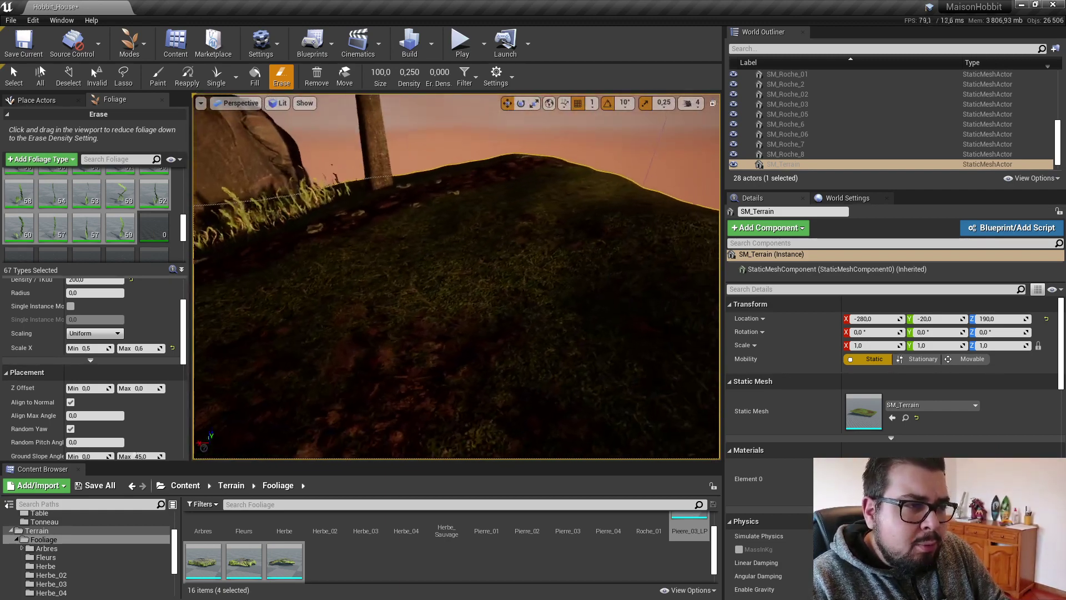
Step: Paint small grass over the bare hilltop and along its crest at the terrain's edge
{"action": "mouse_move", "coordinate": [508, 171]}
{"action": "left_mouse_down", "text": "shift"}
{"action": "mouse_move", "coordinate": [590, 214]}
{"action": "mouse_move", "coordinate": [383, 261]}
{"action": "left_mouse_up", "text": "shift"}
{"action": "right_click_drag", "start_coordinate": [383, 261], "coordinate": [408, 269]}
{"action": "left_click_drag", "start_coordinate": [408, 270], "coordinate": [575, 269], "text": "shift"}
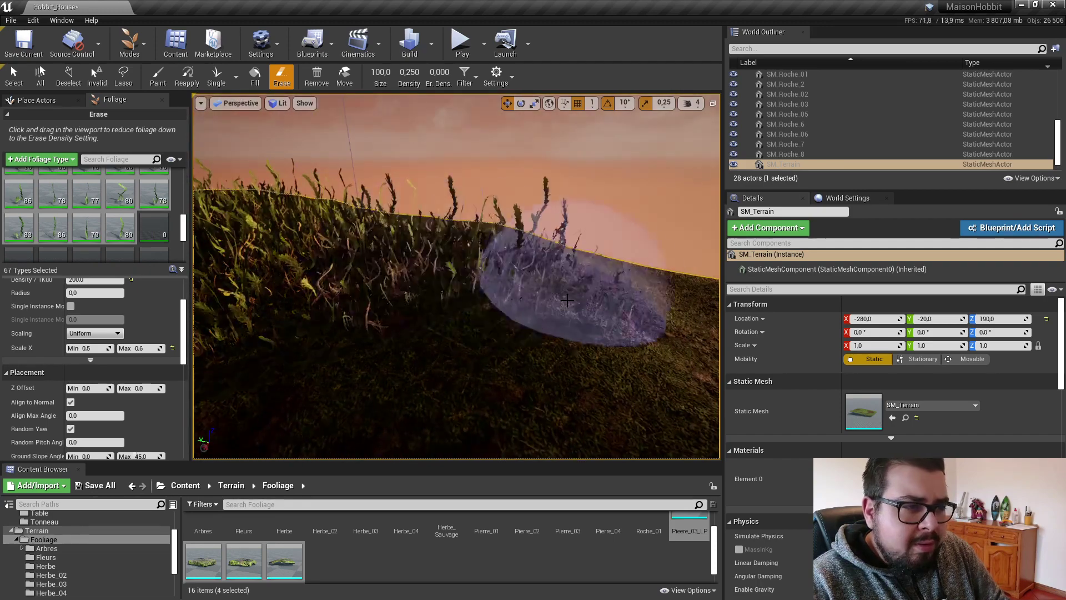
{"action": "mouse_move", "coordinate": [576, 269]}
{"action": "right_mouse_down"}
{"action": "mouse_move", "coordinate": [562, 250]}
{"action": "mouse_move", "coordinate": [525, 255]}
{"action": "right_mouse_up"}
{"action": "left_click_drag", "start_coordinate": [472, 307], "coordinate": [504, 290], "text": "shift"}
Step: Continue the grass from the crest across the shaded slope toward the large dark boulder
{"action": "mouse_move", "coordinate": [578, 275]}
{"action": "left_mouse_down", "text": "shift"}
{"action": "mouse_move", "coordinate": [631, 302]}
{"action": "mouse_move", "coordinate": [607, 381]}
{"action": "left_mouse_up", "text": "shift"}
{"action": "right_click_drag", "start_coordinate": [607, 381], "coordinate": [607, 381]}
{"action": "mouse_move", "coordinate": [456, 310]}
{"action": "left_mouse_down", "text": "shift"}
{"action": "mouse_move", "coordinate": [431, 282]}
{"action": "mouse_move", "coordinate": [472, 372]}
{"action": "left_mouse_up", "text": "shift"}
{"action": "right_click_drag", "start_coordinate": [472, 372], "coordinate": [452, 378]}
{"action": "right_click_drag", "start_coordinate": [538, 384], "coordinate": [537, 384]}
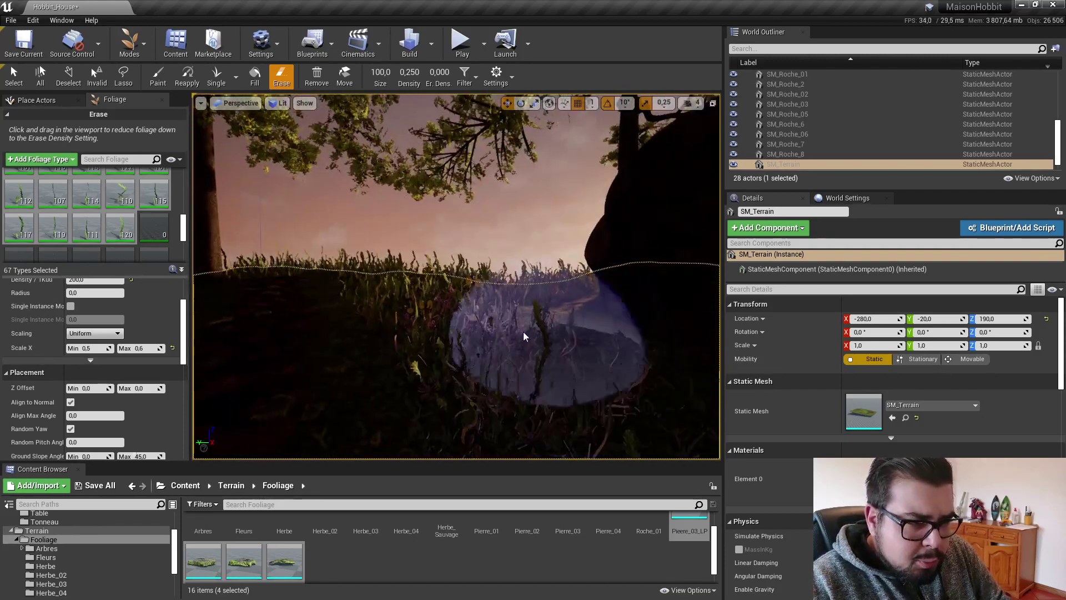
{"action": "mouse_move", "coordinate": [523, 331]}
{"action": "left_mouse_down", "text": "shift"}
{"action": "mouse_move", "coordinate": [562, 348]}
{"action": "mouse_move", "coordinate": [567, 367]}
{"action": "left_mouse_up", "text": "shift"}
{"action": "right_click_drag", "start_coordinate": [566, 367], "coordinate": [575, 368]}
Step: Lower the camera speed to 2 and paint grass on the dark ground around the large boulder and tree trunk
{"action": "left_click", "coordinate": [695, 106]}
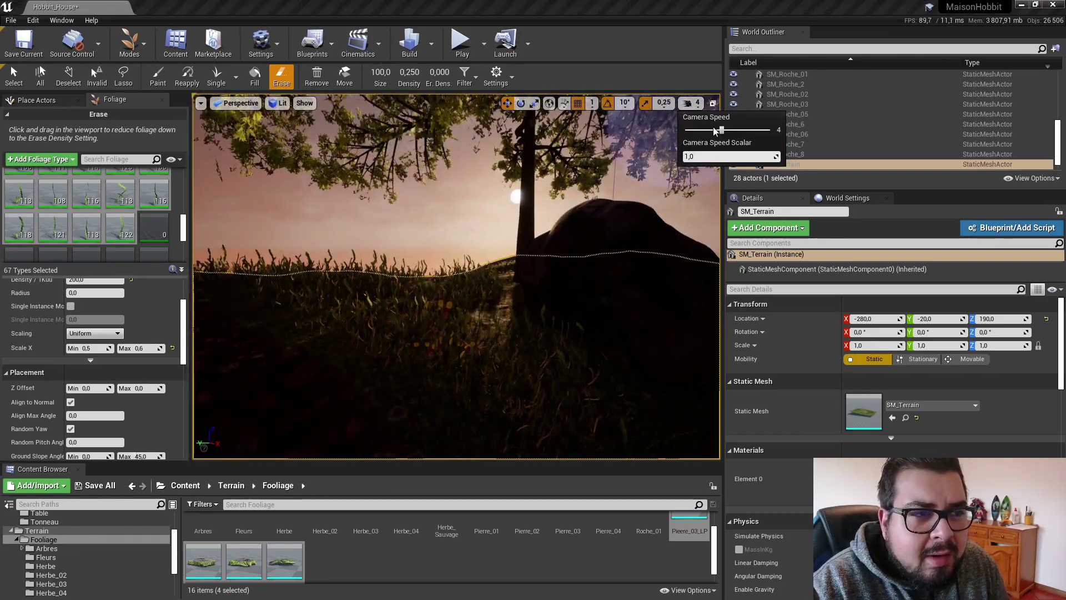
{"action": "right_click_drag", "start_coordinate": [617, 222], "coordinate": [616, 264]}
{"action": "right_click_drag", "start_coordinate": [500, 302], "coordinate": [500, 302]}
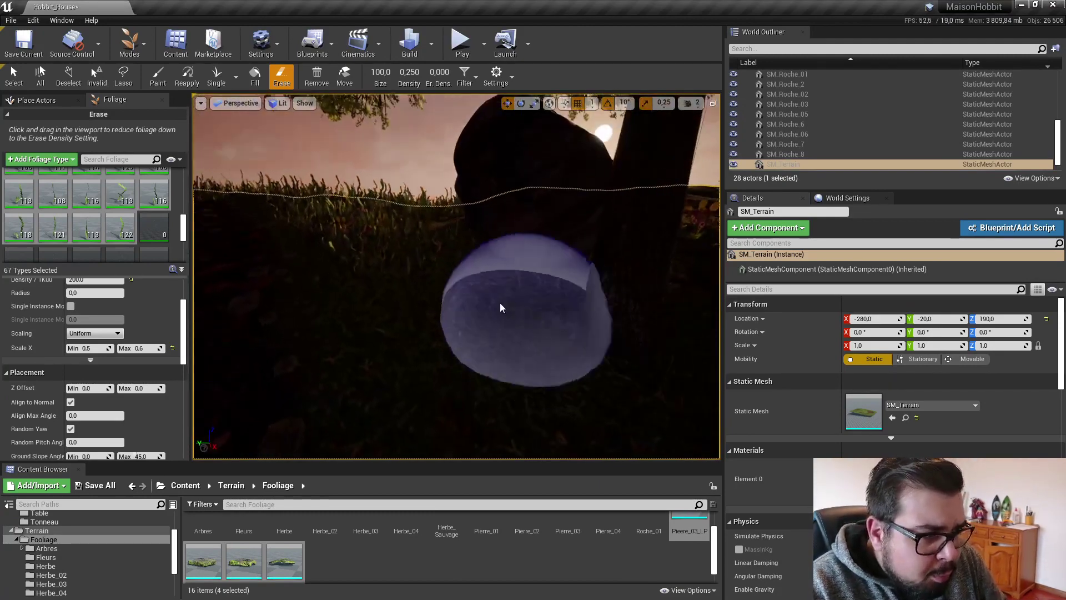
{"action": "mouse_move", "coordinate": [355, 303]}
{"action": "left_mouse_down"}
{"action": "mouse_move", "coordinate": [463, 341]}
{"action": "mouse_move", "coordinate": [572, 351]}
{"action": "left_mouse_up"}
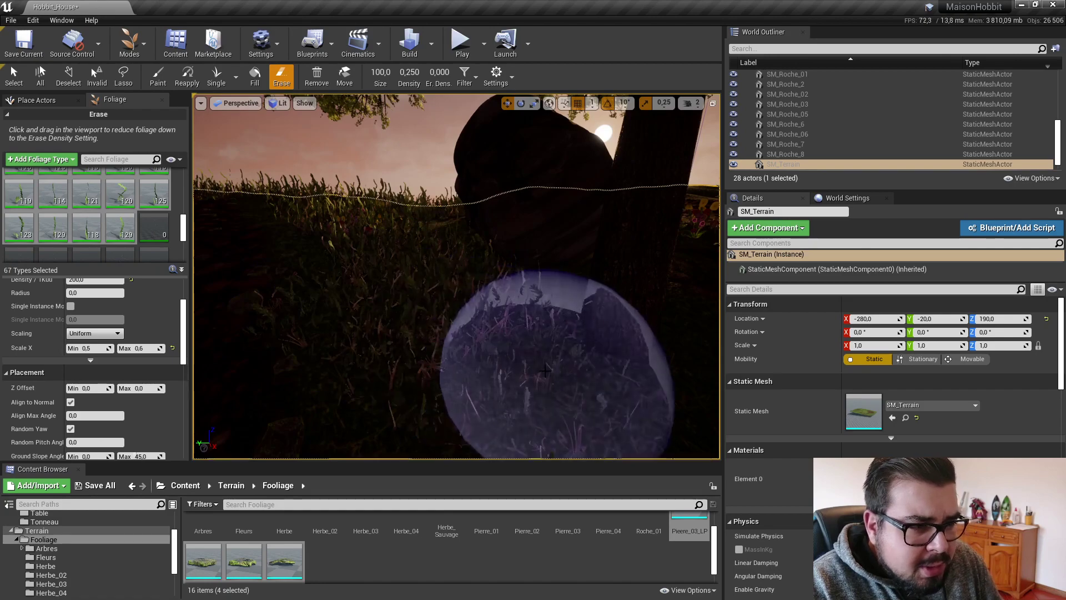
{"action": "right_click_drag", "start_coordinate": [575, 351], "coordinate": [547, 330]}
{"action": "right_click_drag", "start_coordinate": [456, 277], "coordinate": [456, 277]}
{"action": "right_click_drag", "start_coordinate": [543, 369], "coordinate": [543, 369]}
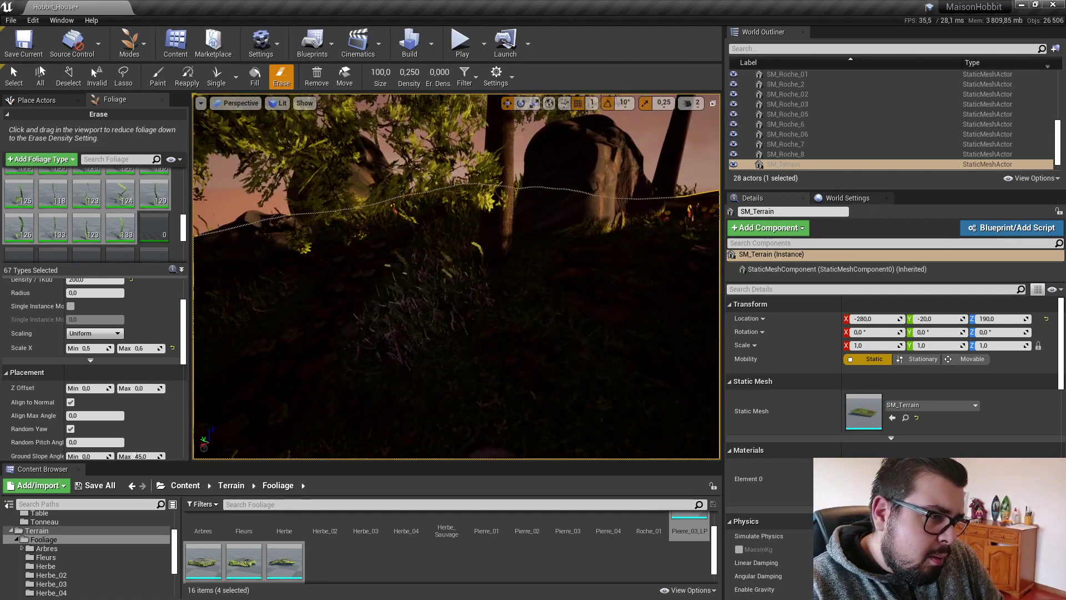
Step: Fill the shaded slope below the tree and boulders with more grass
{"action": "key", "text": "ctrl+z"}
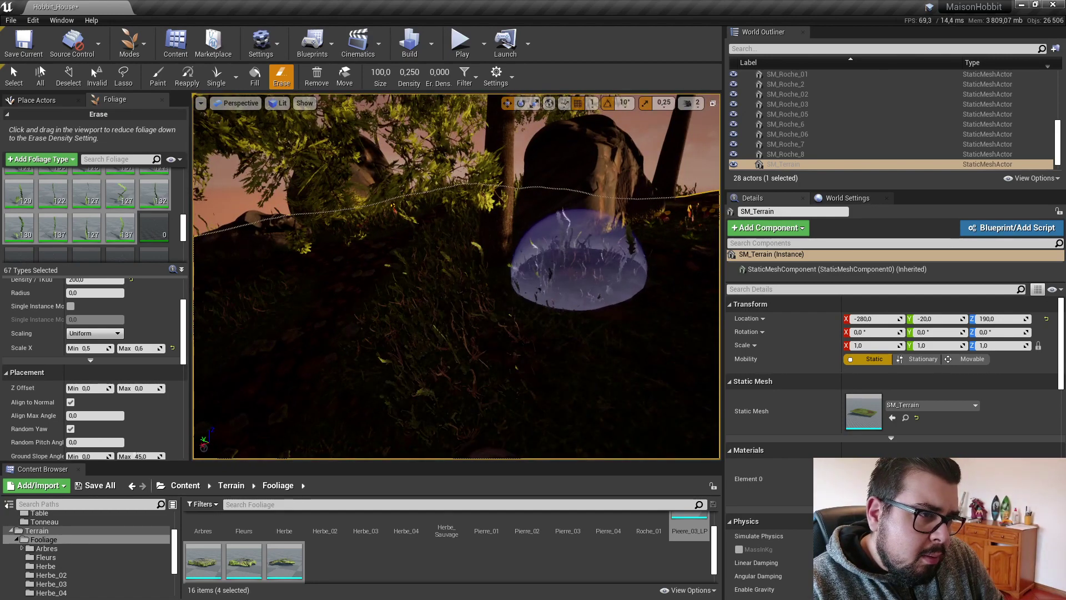
{"action": "key", "text": "ctrl+z"}
{"action": "right_click_drag", "start_coordinate": [567, 346], "coordinate": [566, 346]}
{"action": "key", "text": "ctrl+z"}
{"action": "right_click_drag", "start_coordinate": [422, 398], "coordinate": [421, 398]}
Step: Set the camera speed to 3 and paint grass around the elongated rocks and over the adjacent flower patch
{"action": "left_click", "coordinate": [692, 104]}
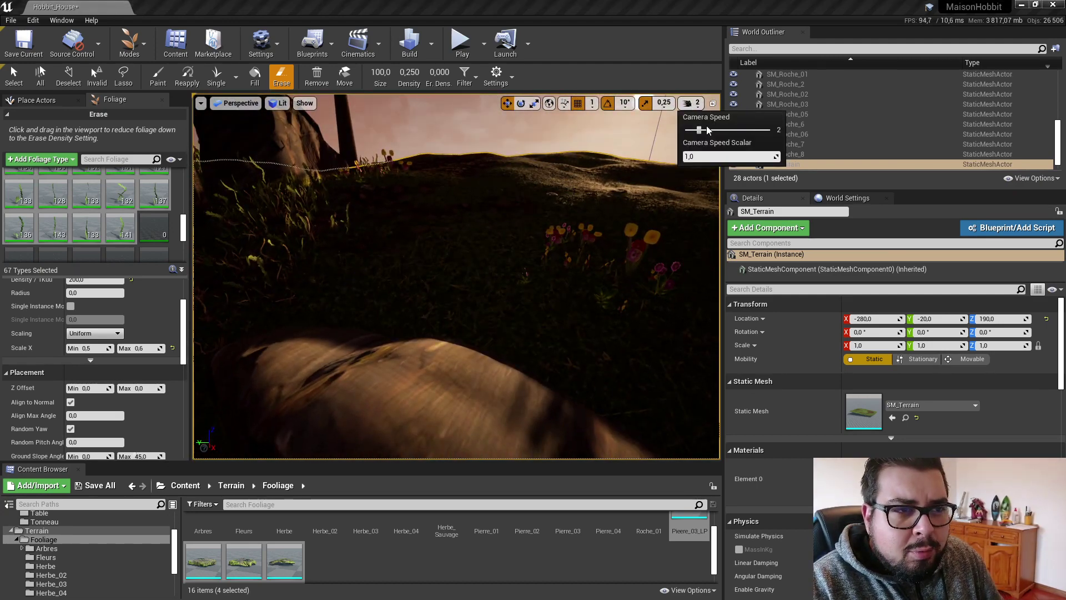
{"action": "right_click_drag", "start_coordinate": [462, 256], "coordinate": [461, 255]}
{"action": "left_click_drag", "start_coordinate": [461, 255], "coordinate": [591, 333]}
{"action": "right_click_drag", "start_coordinate": [590, 334], "coordinate": [639, 311]}
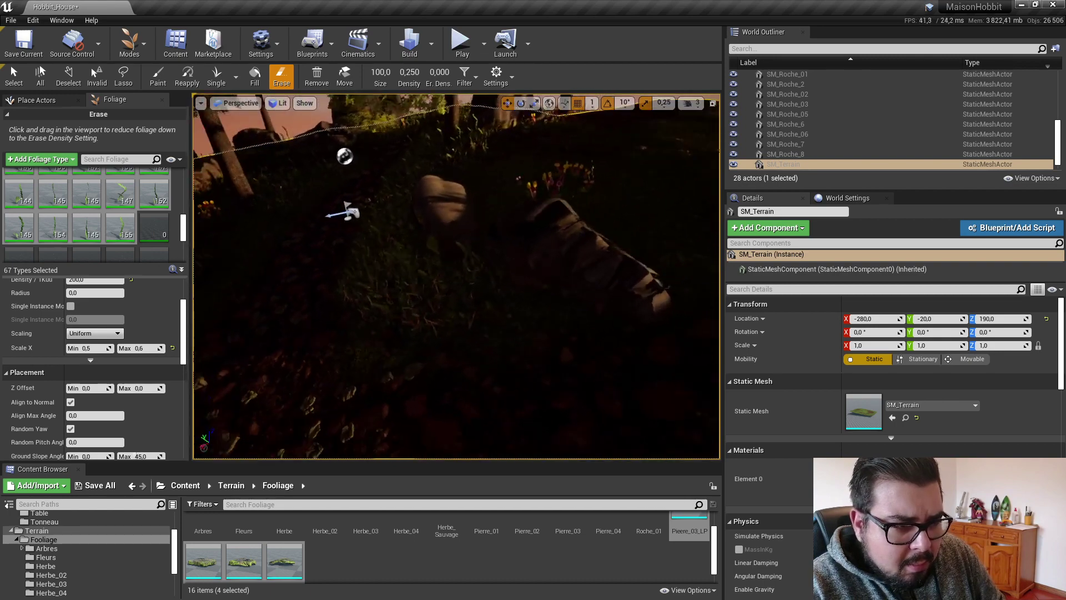
{"action": "left_click", "coordinate": [504, 322]}
{"action": "right_click_drag", "start_coordinate": [500, 323], "coordinate": [501, 322]}
{"action": "mouse_move", "coordinate": [514, 287]}
{"action": "left_mouse_down"}
{"action": "mouse_move", "coordinate": [525, 297]}
{"action": "mouse_move", "coordinate": [542, 207]}
{"action": "left_mouse_up"}
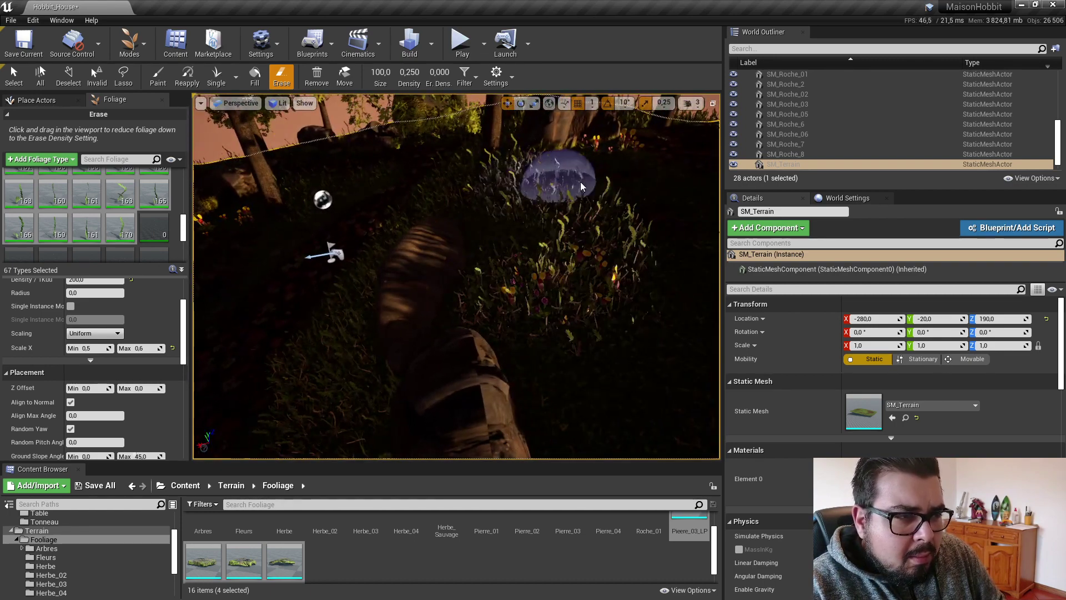
Step: Widen the grass area around the flowers behind the elongated rocks, extending it up toward the hill
{"action": "right_click_drag", "start_coordinate": [638, 199], "coordinate": [638, 205]}
{"action": "right_click_drag", "start_coordinate": [439, 321], "coordinate": [439, 321]}
{"action": "right_click_drag", "start_coordinate": [381, 341], "coordinate": [380, 341]}
{"action": "mouse_move", "coordinate": [466, 356]}
{"action": "left_mouse_down"}
{"action": "mouse_move", "coordinate": [555, 298]}
{"action": "mouse_move", "coordinate": [558, 218]}
{"action": "left_mouse_up"}
{"action": "right_click_drag", "start_coordinate": [582, 223], "coordinate": [568, 193]}
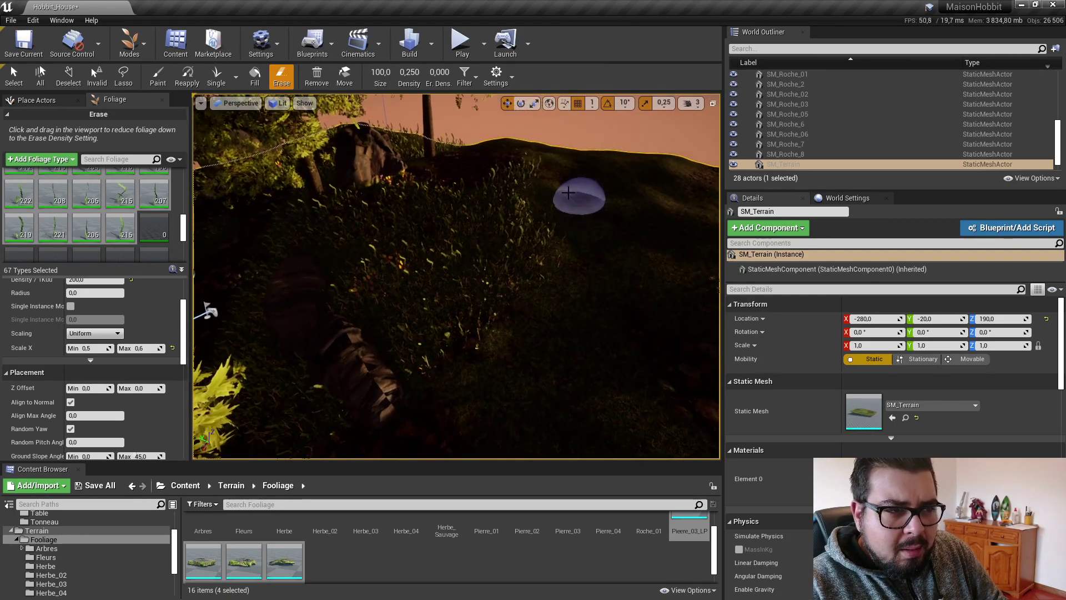
Step: Paint grass across the open hilltop around the flower cluster, reaching the terrain's edge near the tree
{"action": "left_click_drag", "start_coordinate": [537, 188], "coordinate": [529, 240]}
{"action": "right_click_drag", "start_coordinate": [530, 240], "coordinate": [530, 247]}
{"action": "mouse_move", "coordinate": [464, 295]}
{"action": "left_mouse_down"}
{"action": "mouse_move", "coordinate": [444, 381]}
{"action": "mouse_move", "coordinate": [517, 355]}
{"action": "left_mouse_up"}
{"action": "right_click_drag", "start_coordinate": [517, 356], "coordinate": [505, 325]}
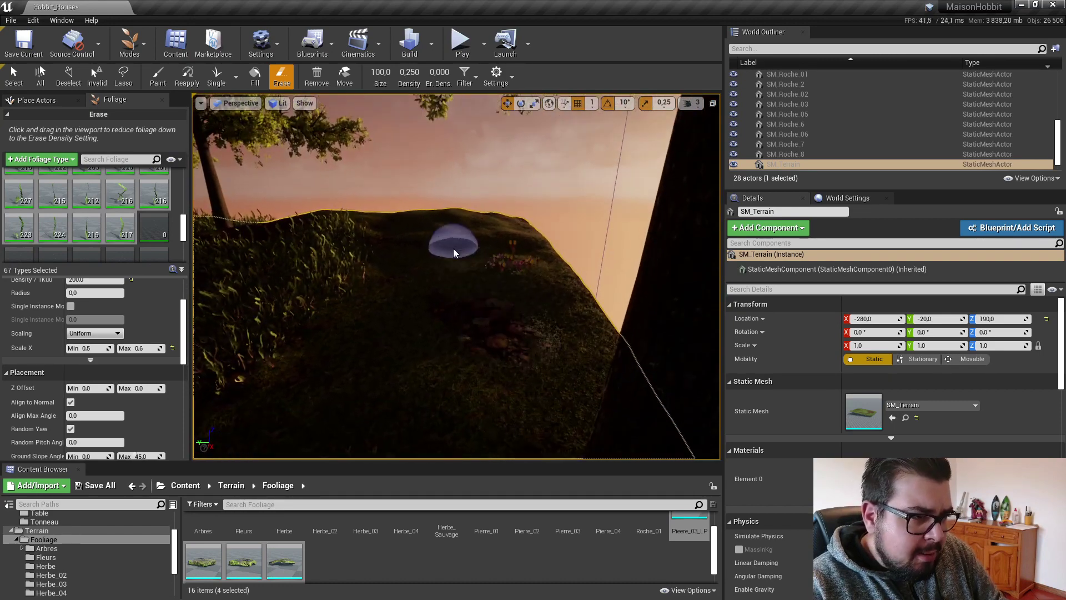
{"action": "right_click_drag", "start_coordinate": [554, 281], "coordinate": [555, 281]}
{"action": "right_click_drag", "start_coordinate": [439, 298], "coordinate": [440, 297]}
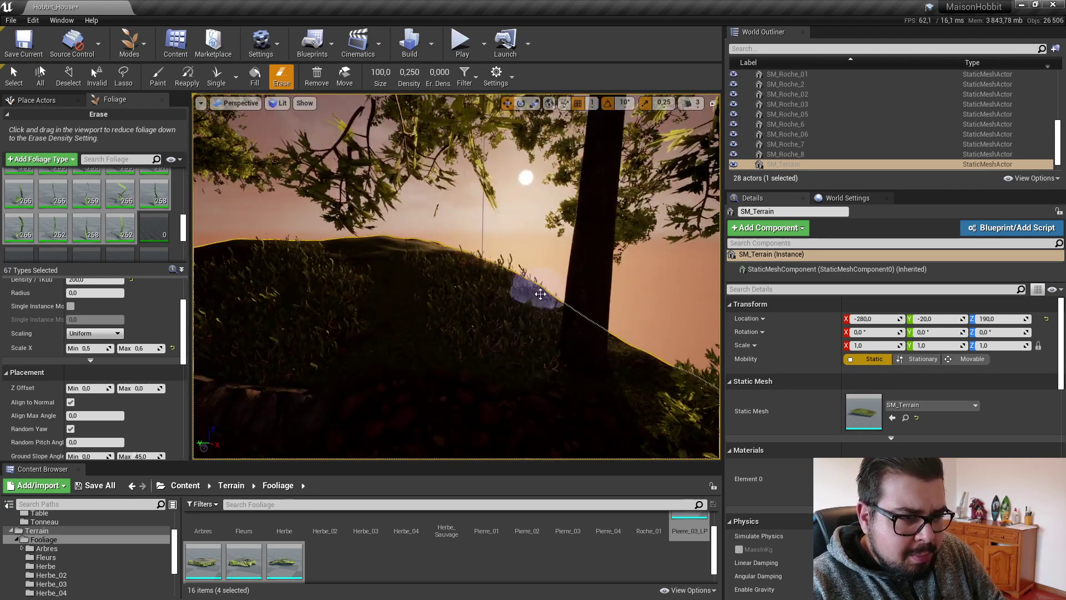
Step: Paint grass along the terrain's edge behind the tree and around the base of its trunk
{"action": "mouse_move", "coordinate": [607, 357]}
{"action": "right_mouse_down"}
{"action": "mouse_move", "coordinate": [611, 338]}
{"action": "mouse_move", "coordinate": [538, 338]}
{"action": "right_mouse_up"}
{"action": "left_click_drag", "start_coordinate": [538, 338], "coordinate": [484, 344]}
{"action": "right_click_drag", "start_coordinate": [427, 344], "coordinate": [426, 345]}
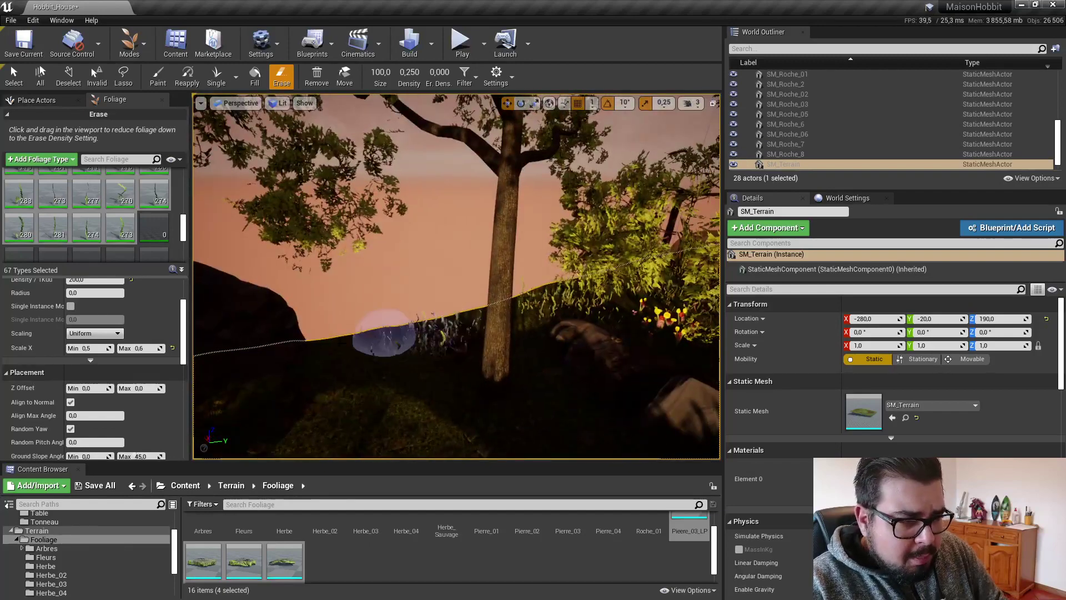
{"action": "right_click_drag", "start_coordinate": [470, 401], "coordinate": [477, 398]}
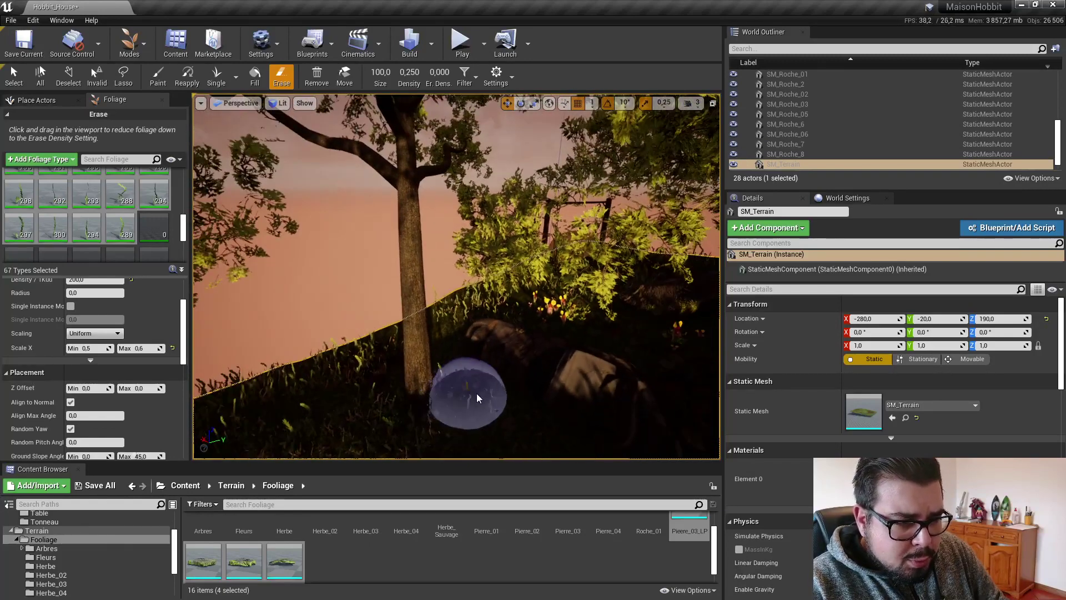
Step: Paint grass around the rocks beside the tree and around the nearby yellow flowers
{"action": "mouse_move", "coordinate": [486, 299]}
{"action": "left_mouse_down"}
{"action": "mouse_move", "coordinate": [646, 337]}
{"action": "mouse_move", "coordinate": [604, 342]}
{"action": "left_mouse_up"}
{"action": "right_click_drag", "start_coordinate": [605, 342], "coordinate": [605, 341]}
{"action": "left_click", "coordinate": [441, 368], "text": "shift"}
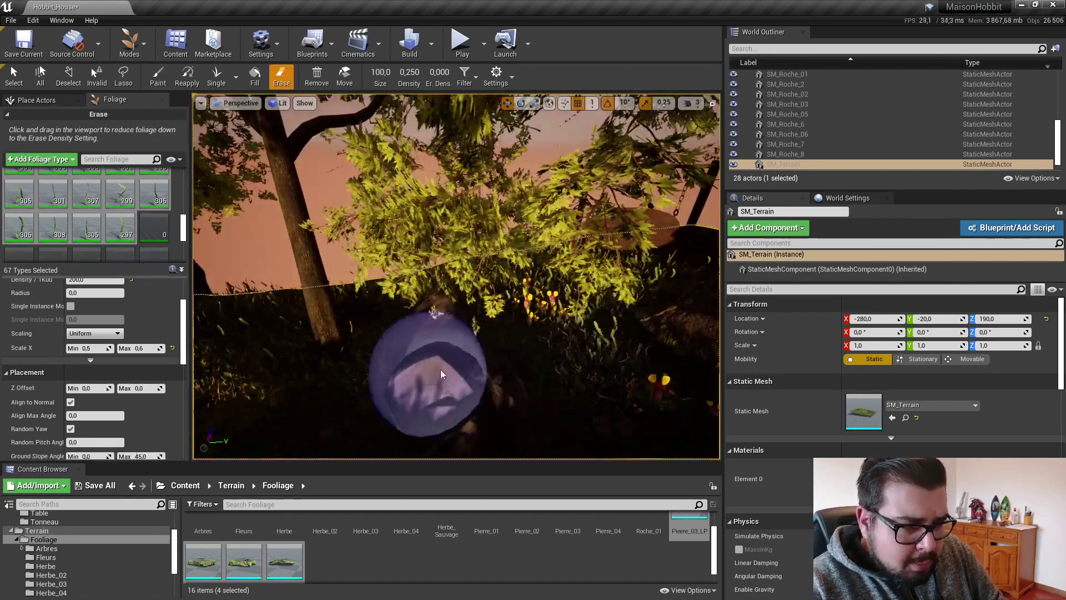
{"action": "mouse_move", "coordinate": [564, 351]}
{"action": "left_mouse_down"}
{"action": "mouse_move", "coordinate": [578, 371]}
{"action": "mouse_move", "coordinate": [642, 361]}
{"action": "mouse_move", "coordinate": [667, 381]}
{"action": "left_mouse_up"}
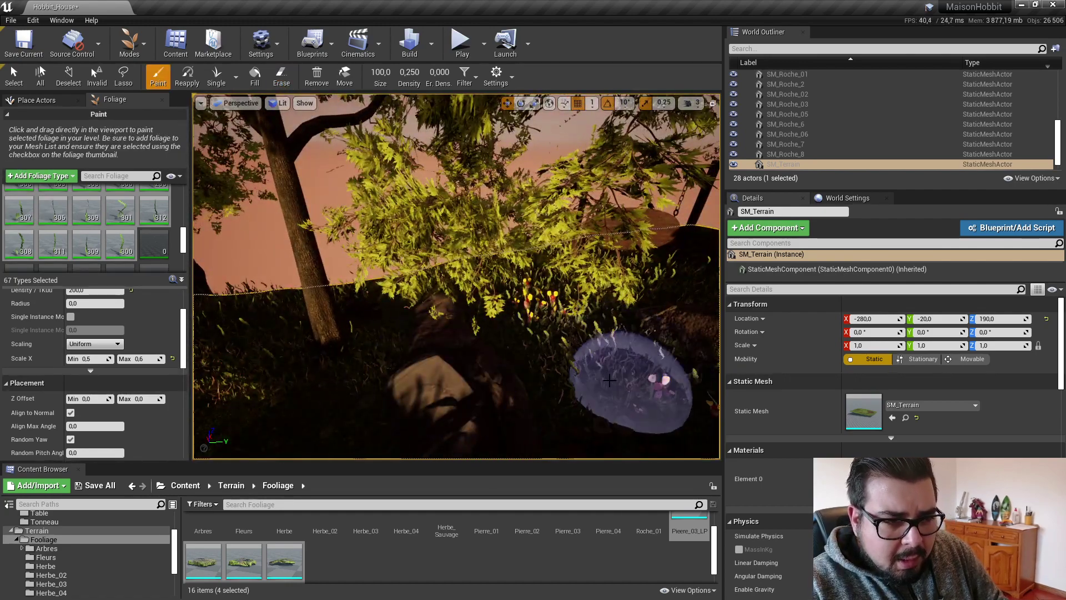
{"action": "right_click_drag", "start_coordinate": [666, 381], "coordinate": [667, 381]}
{"action": "right_click_drag", "start_coordinate": [476, 319], "coordinate": [476, 319]}
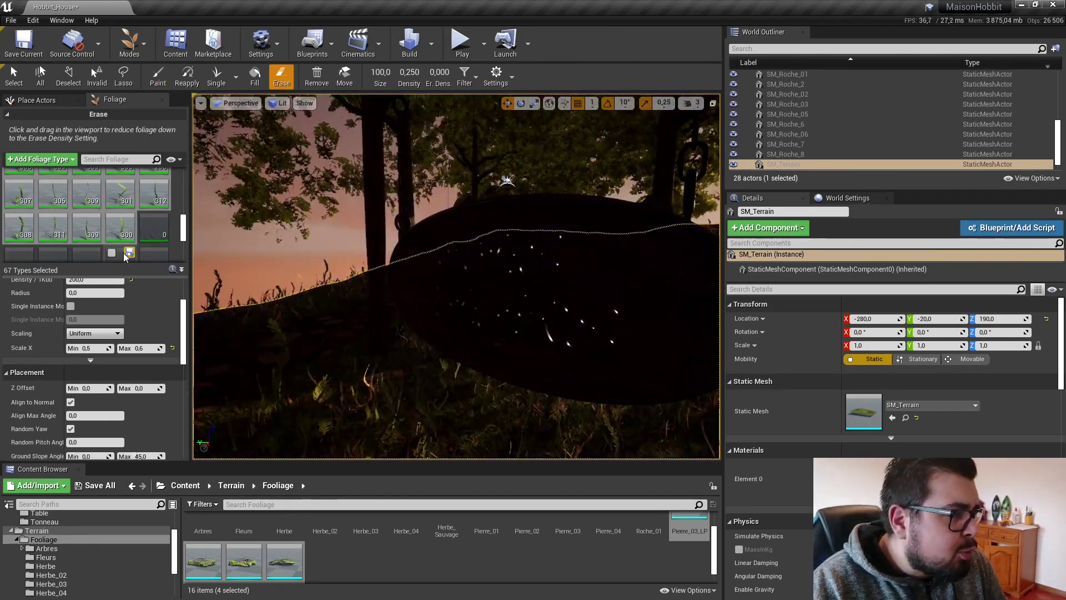
Step: Deactivate the grass foliage types used so far and activate SM_HerbeSauvage_01
{"action": "left_click", "coordinate": [123, 236], "text": "shift"}
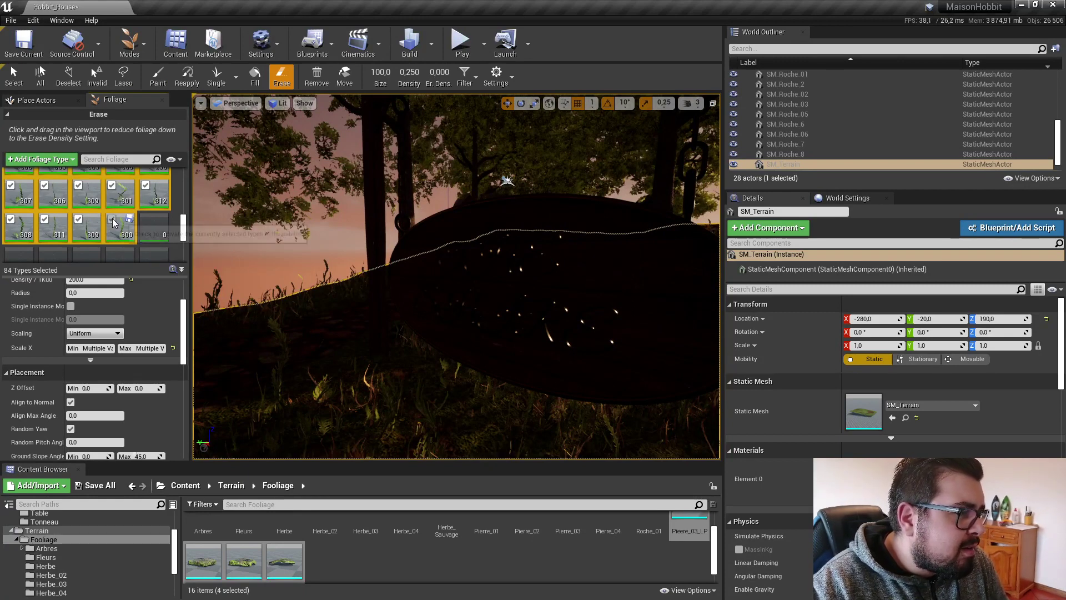
{"action": "left_click", "coordinate": [112, 219]}
{"action": "left_click", "coordinate": [145, 231]}
{"action": "left_click", "coordinate": [146, 220]}
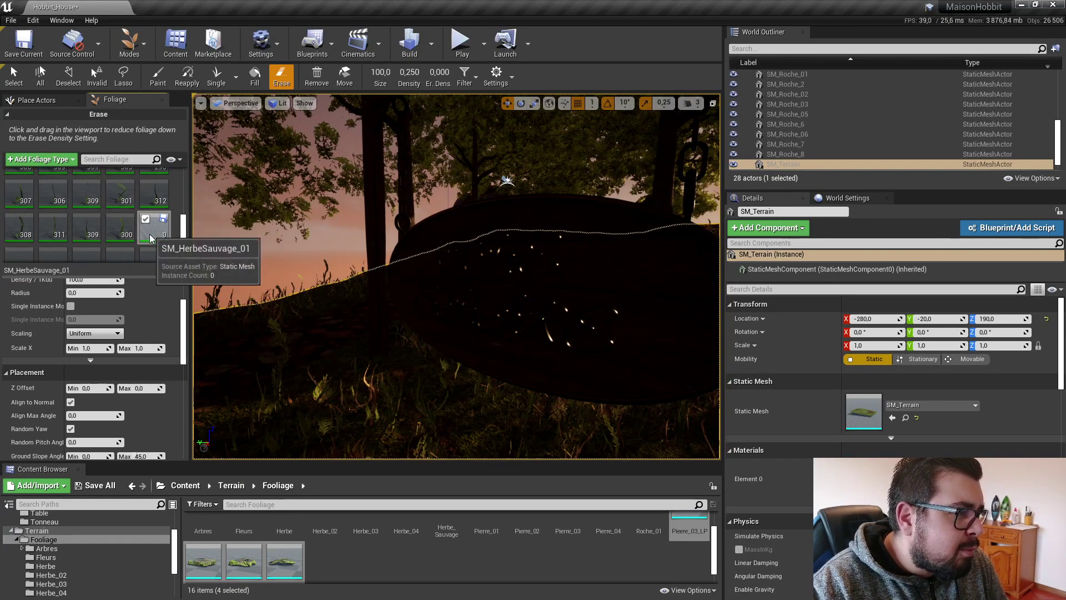
Step: Select and activate the foliage types from SM_HerbeSauvage_01 through SM_PlanteFeuille_14, then test-paint them at scale 1.0 and undo the test
{"action": "scroll", "coordinate": [149, 238], "scroll_direction": "down", "scroll_amount": 3}
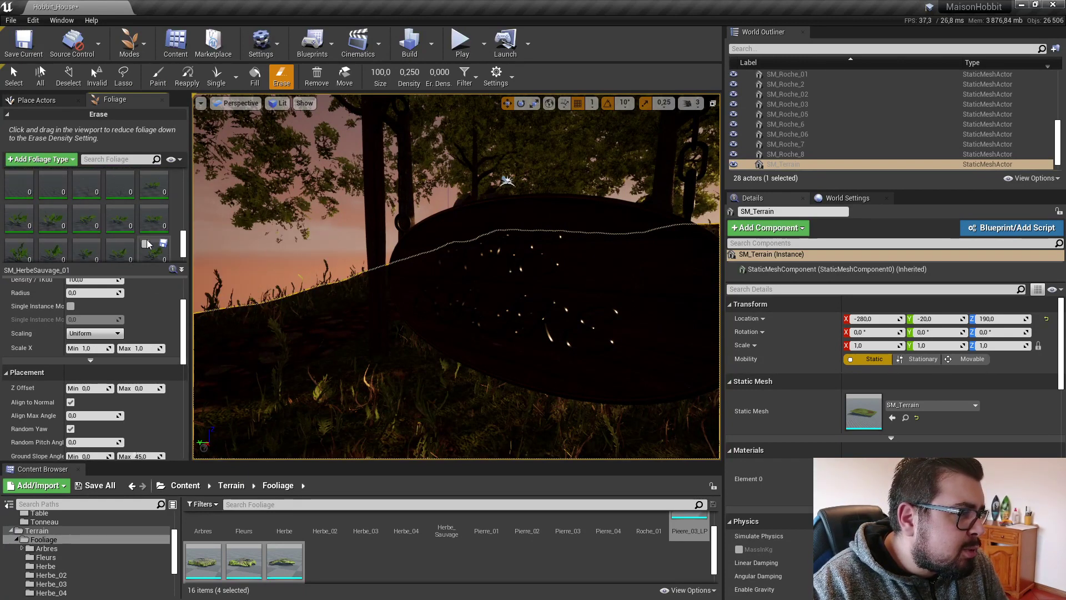
{"action": "scroll", "coordinate": [142, 241], "scroll_direction": "down", "scroll_amount": 1}
{"action": "scroll", "coordinate": [96, 247], "scroll_direction": "down", "scroll_amount": 1}
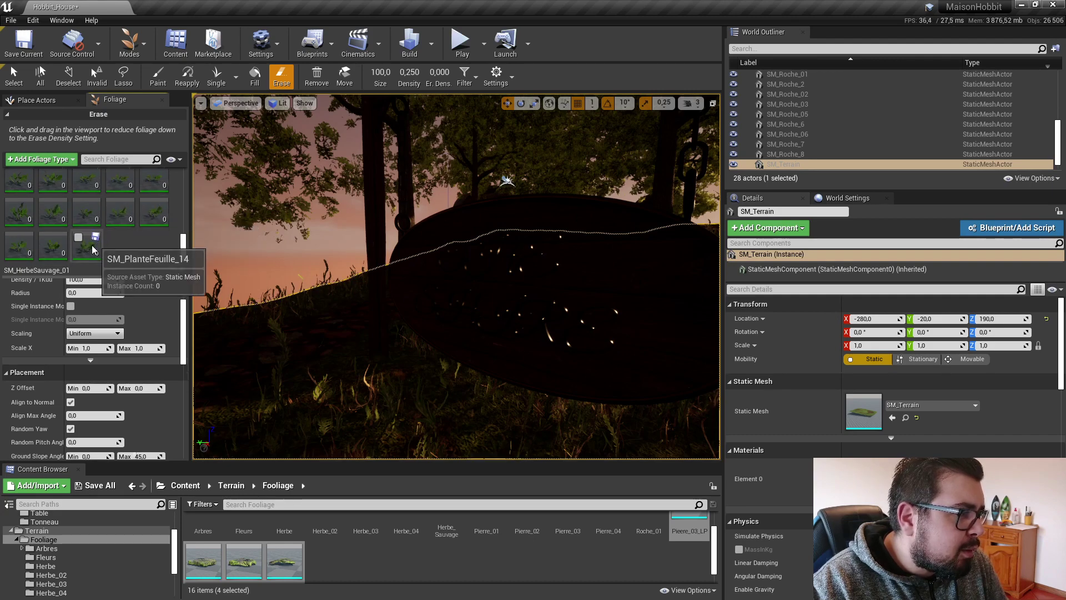
{"action": "left_click", "coordinate": [89, 249], "text": "shift"}
{"action": "left_click", "coordinate": [79, 237]}
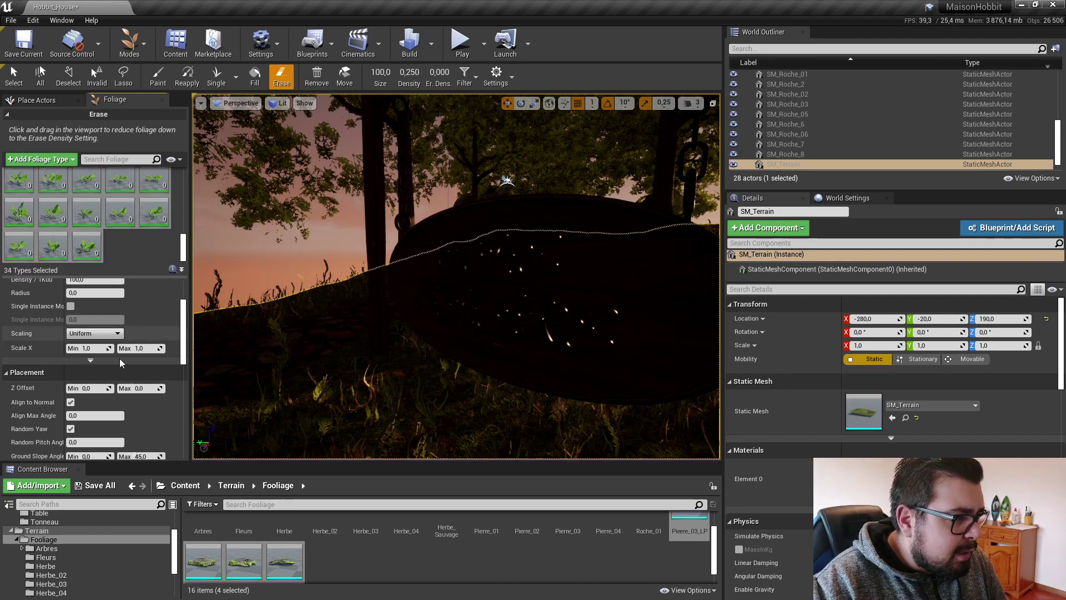
{"action": "left_click", "coordinate": [305, 346]}
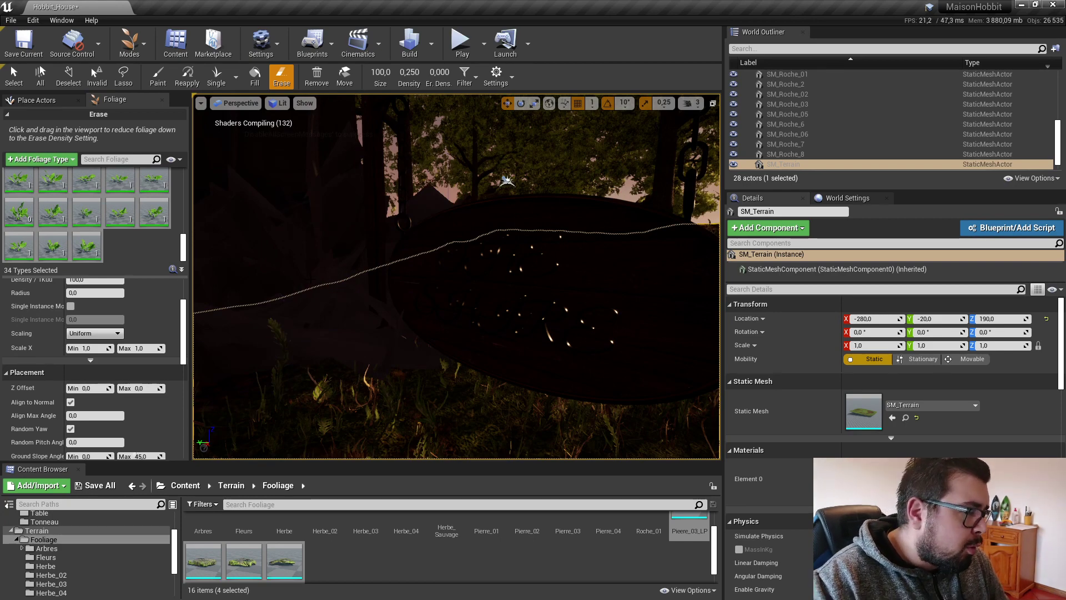
{"action": "left_click", "coordinate": [309, 279]}
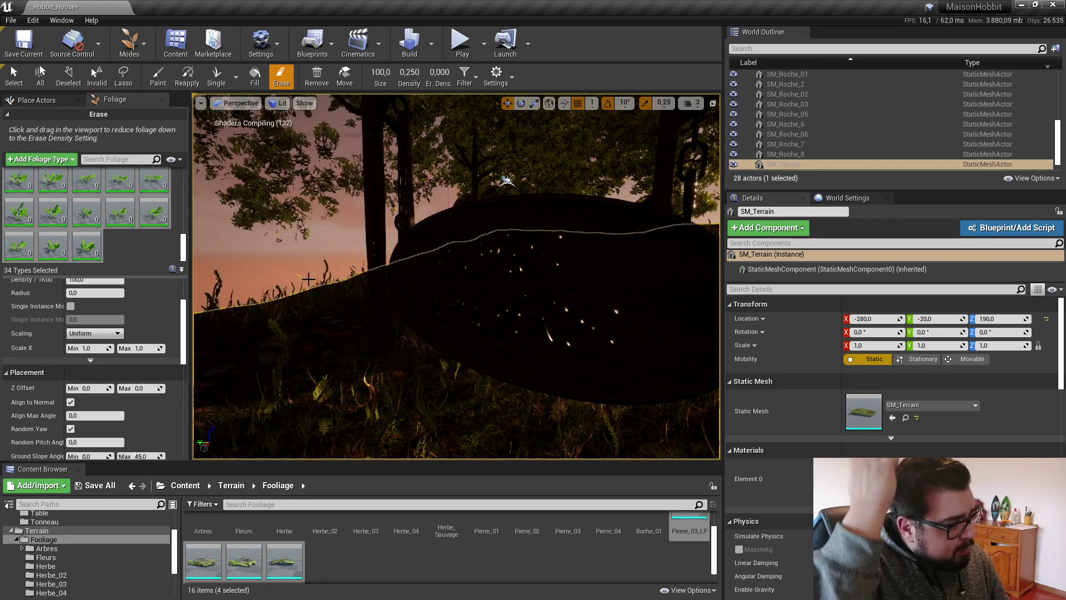
Step: Select the SM_HerbeSauvage_15 foliage type and set its Scale X to 0.1 minimum and 0.15 maximum
{"action": "scroll", "coordinate": [118, 245], "scroll_direction": "up", "scroll_amount": 1}
{"action": "left_click", "coordinate": [123, 244]}
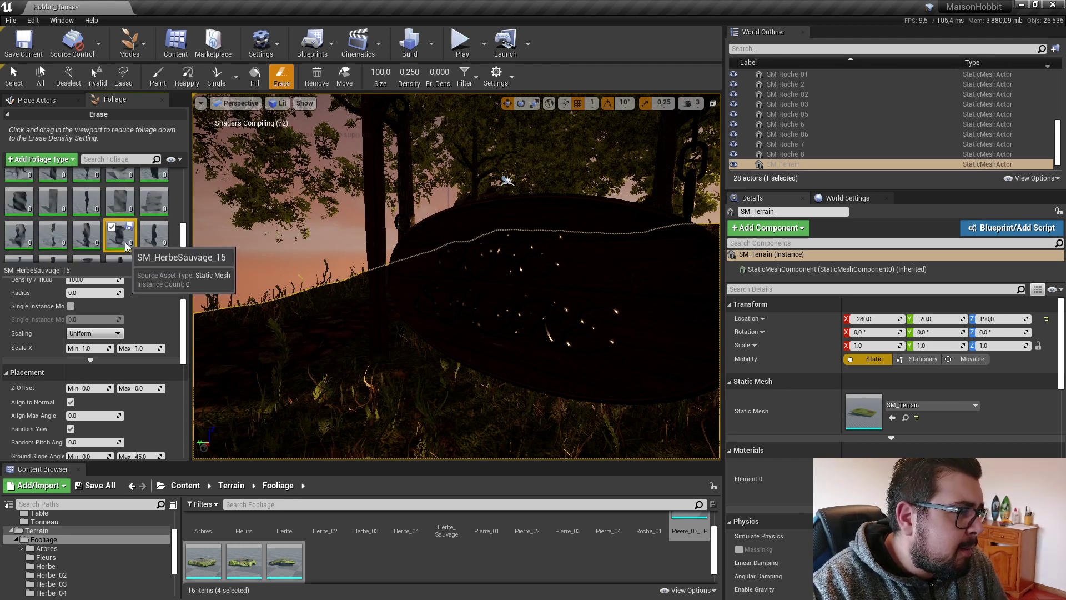
{"action": "scroll", "coordinate": [127, 247], "scroll_direction": "down", "scroll_amount": 3}
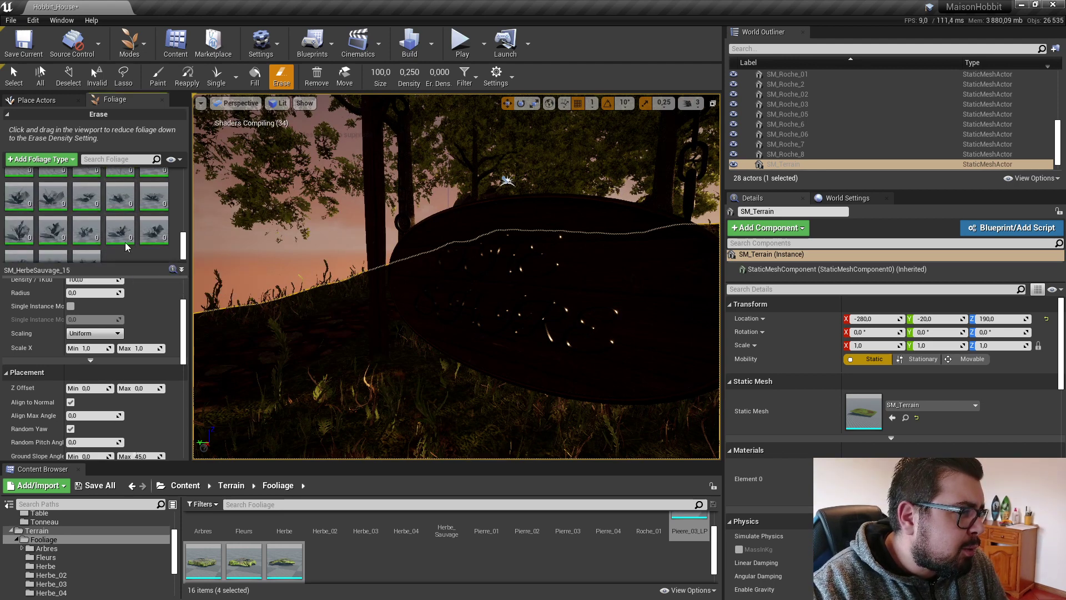
{"action": "scroll", "coordinate": [126, 246], "scroll_direction": "up", "scroll_amount": 1}
{"action": "left_click", "coordinate": [126, 245]}
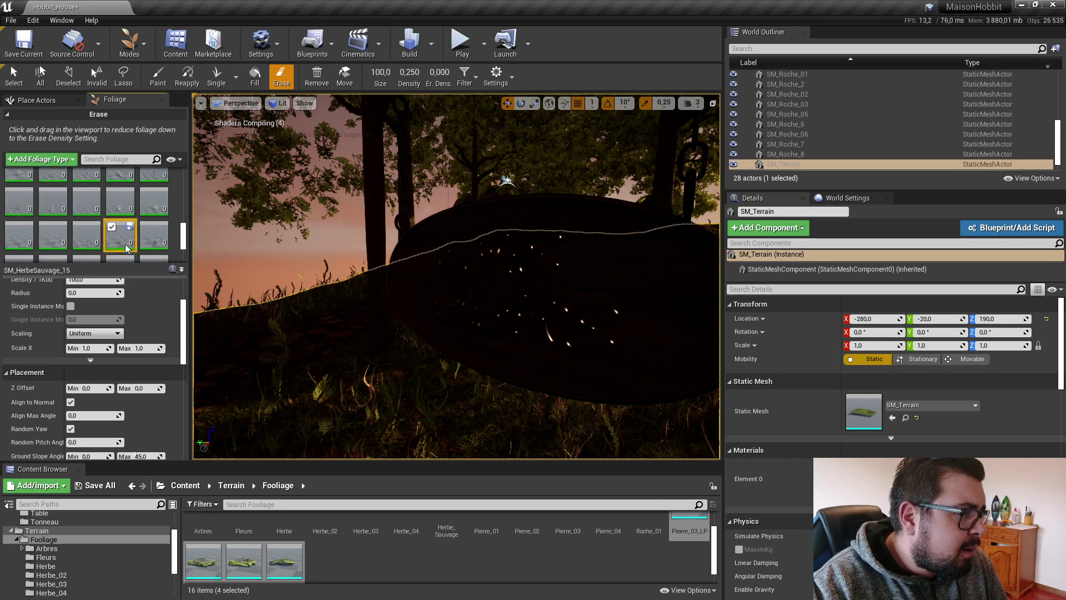
{"action": "scroll", "coordinate": [126, 250], "scroll_direction": "up", "scroll_amount": 1}
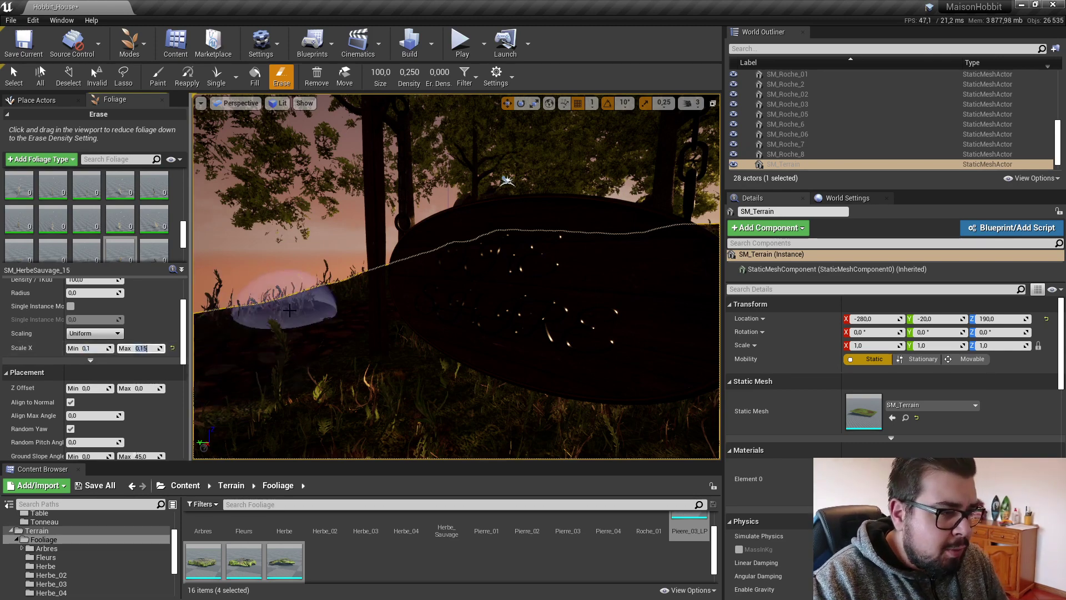
Step: Test-paint the wild plants on the slope, undo them, and set Scale X to 0.05 minimum and 0.1 maximum
{"action": "left_click", "coordinate": [303, 328]}
{"action": "left_click", "coordinate": [326, 325]}
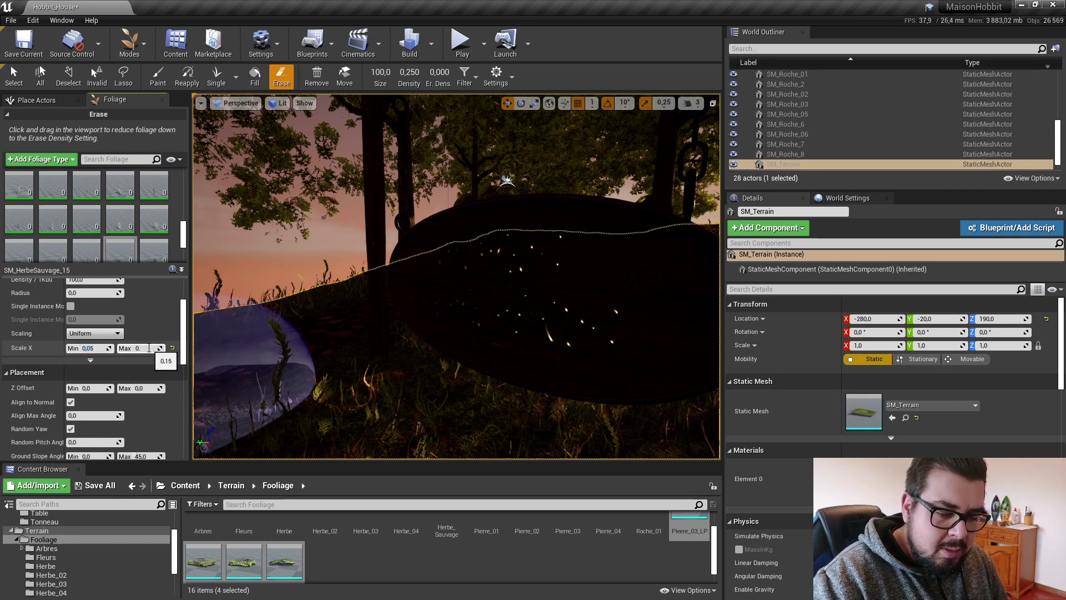
{"action": "key", "text": "ctrl+z"}
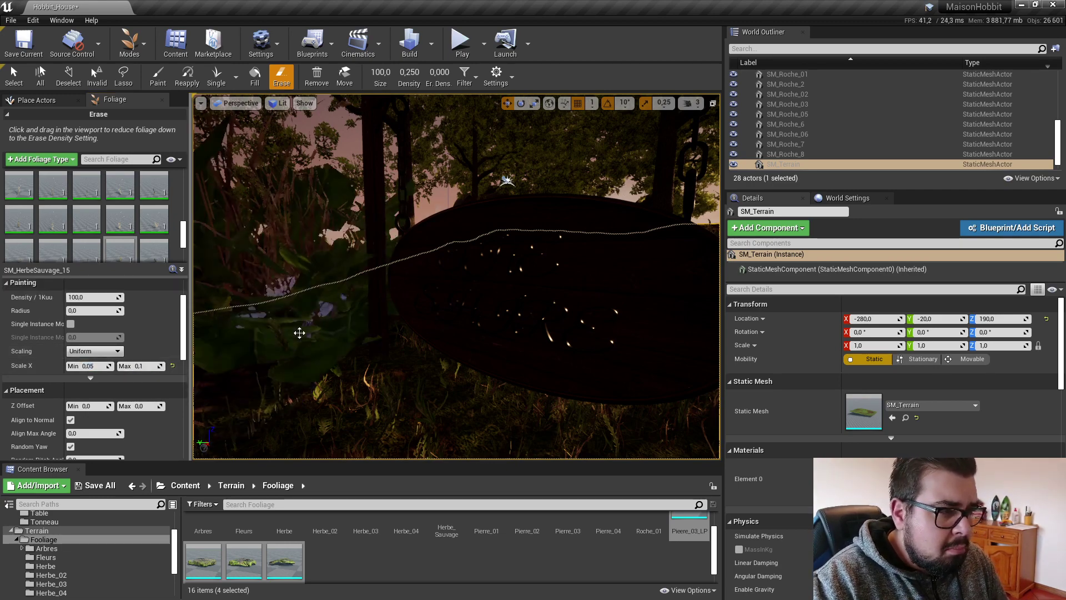
Step: Set the maximum Scale X to 0.06, test-paint the plants on the slope again and undo the test
{"action": "left_click", "coordinate": [310, 328]}
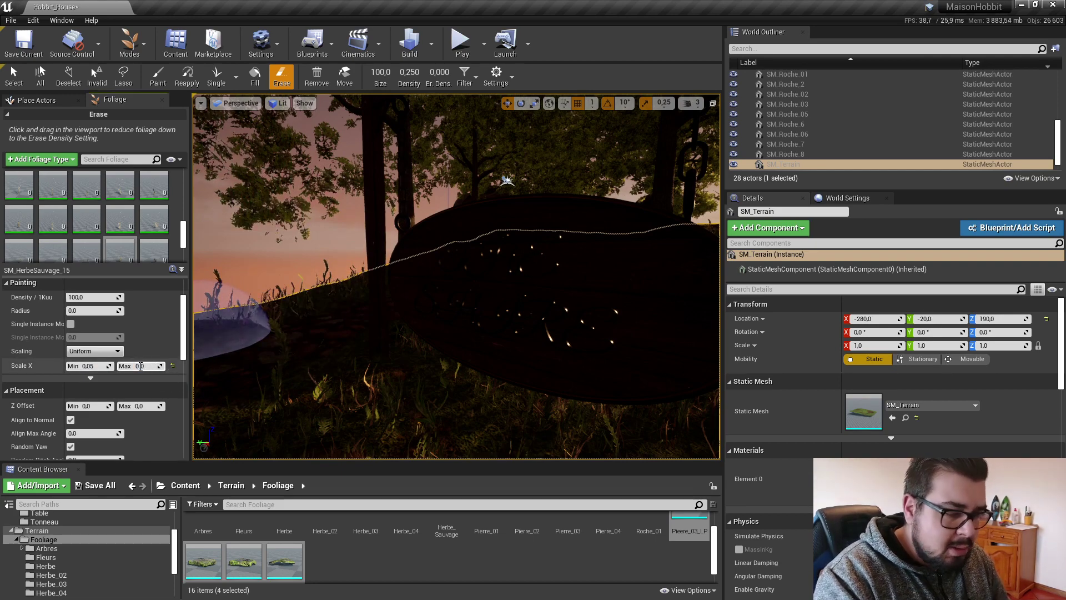
{"action": "left_click", "coordinate": [259, 352]}
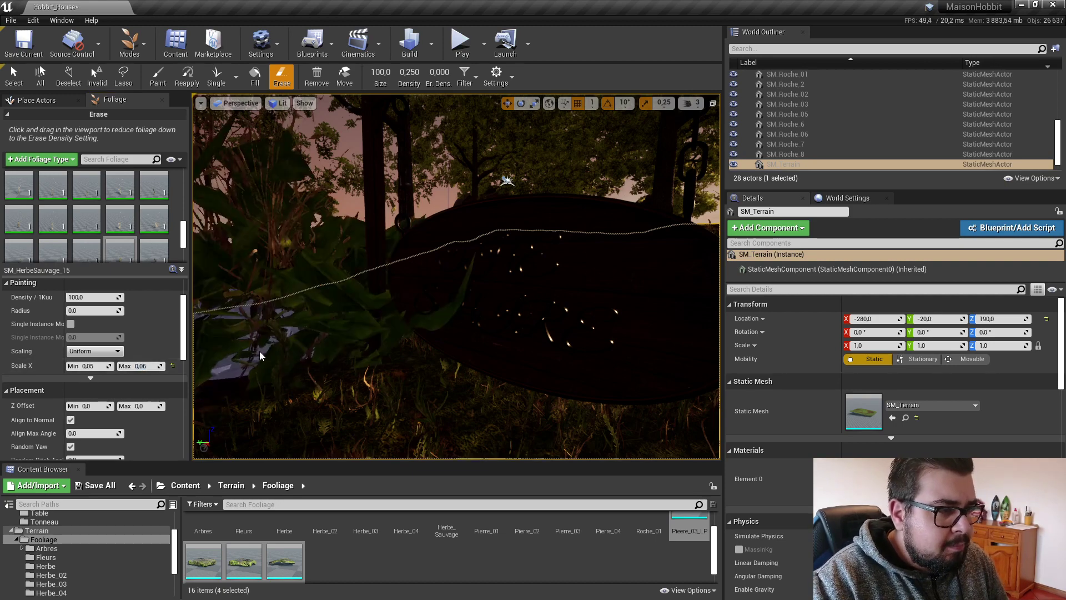
{"action": "left_click", "coordinate": [275, 341]}
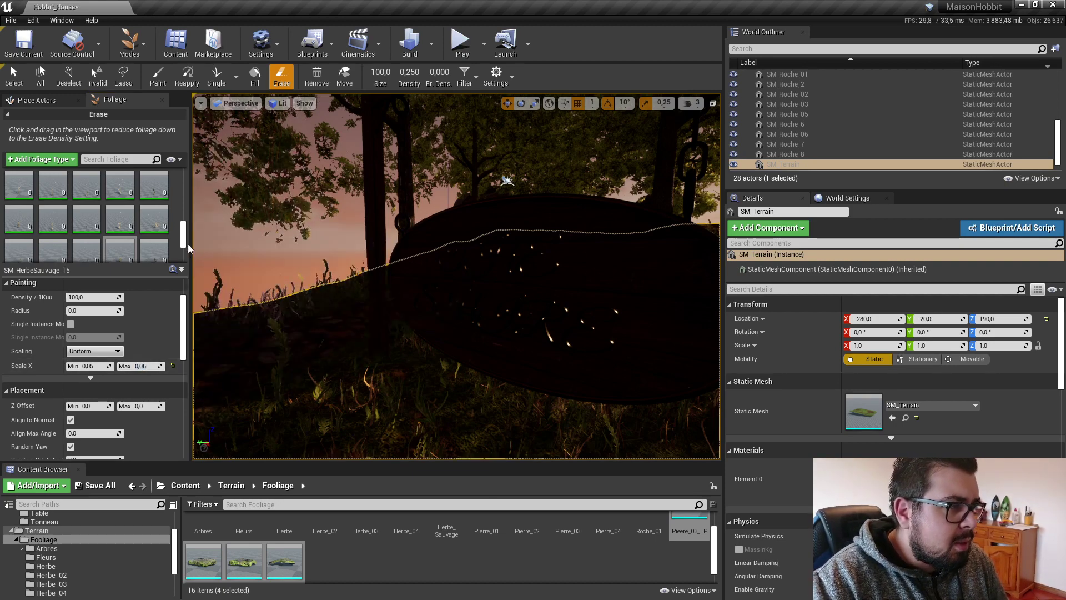
{"action": "scroll", "coordinate": [175, 231], "scroll_direction": "up", "scroll_amount": 1}
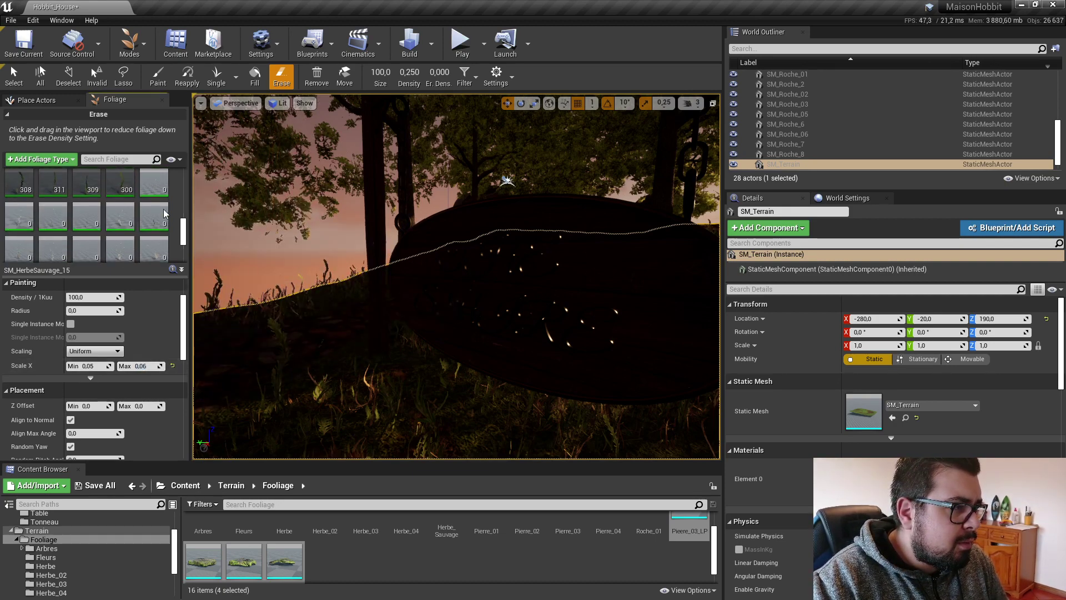
Step: Select the 34 foliage types from SM_HerbeSauvage_01 onward and set their Scale X to 0.05 minimum and 0.1 maximum
{"action": "left_click", "coordinate": [154, 188]}
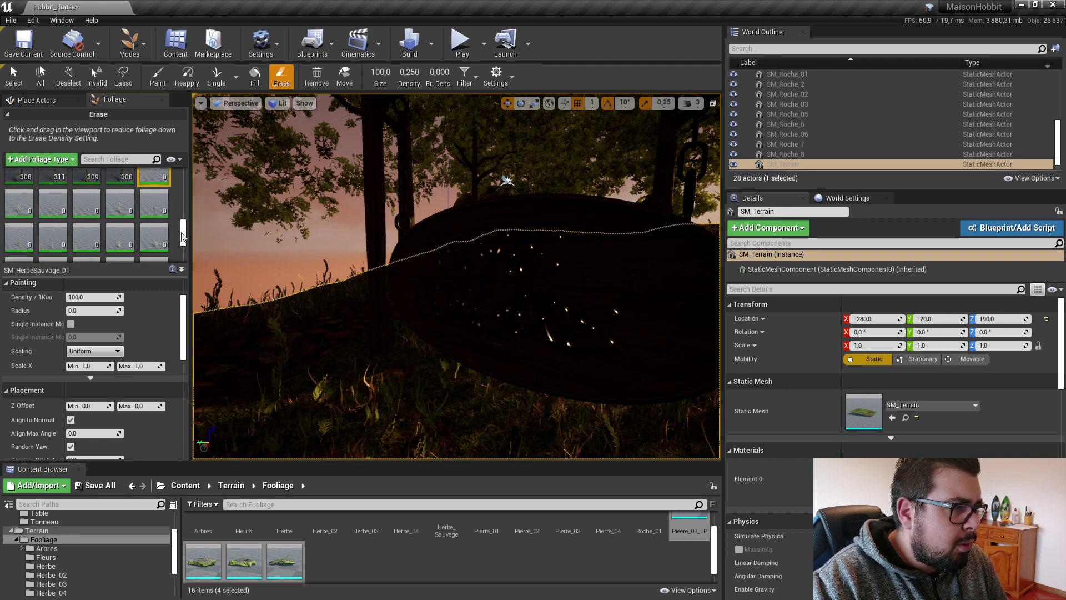
{"action": "scroll", "coordinate": [186, 267], "scroll_direction": "down", "scroll_amount": 2}
{"action": "key", "text": "ctrl+a"}
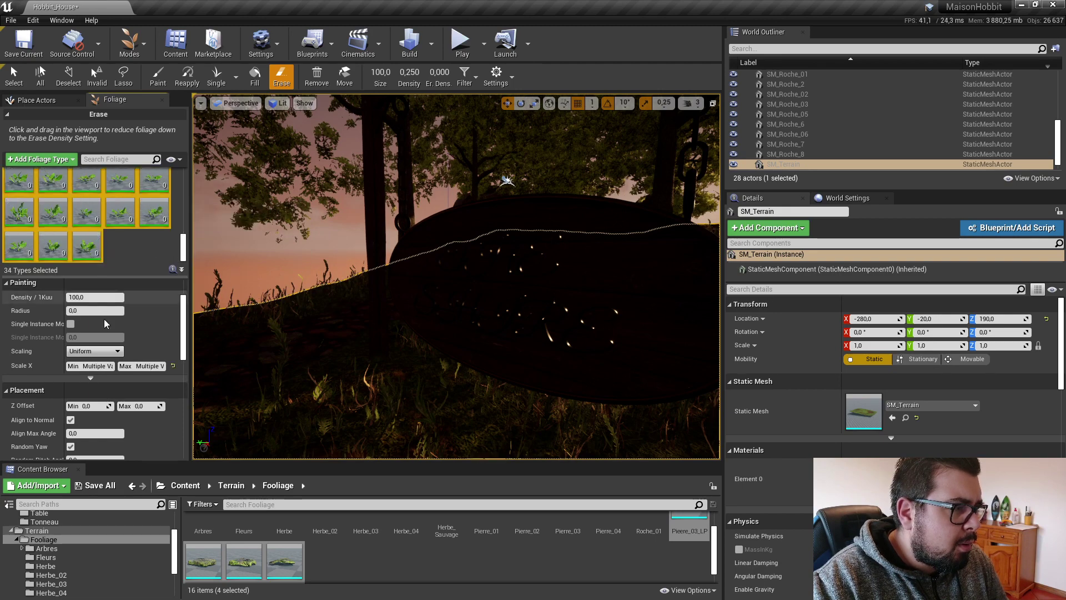
{"action": "left_click", "coordinate": [94, 367]}
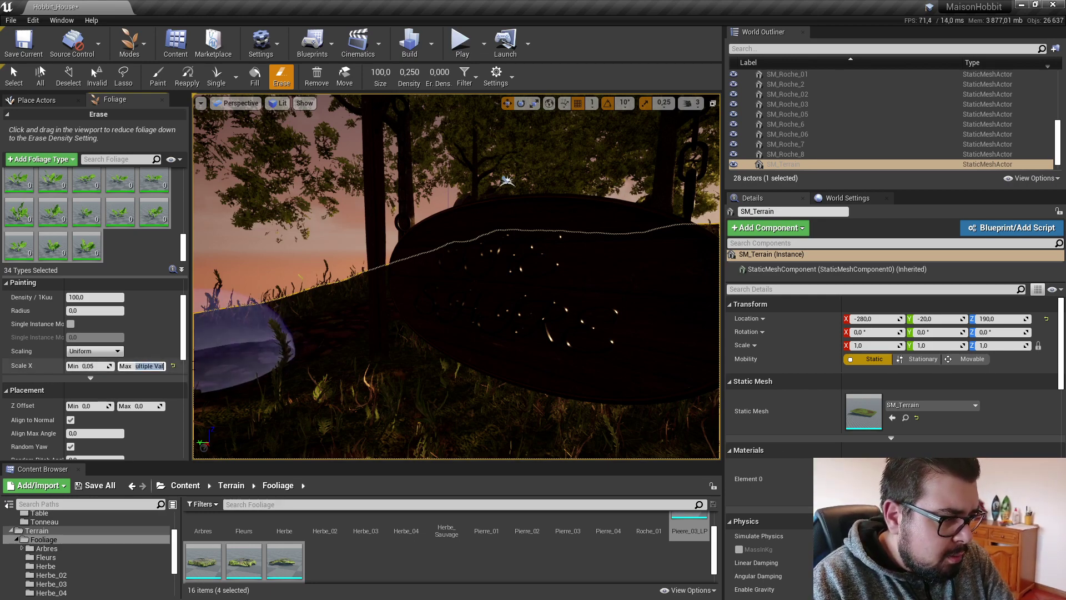
{"action": "type", "text": "M"}
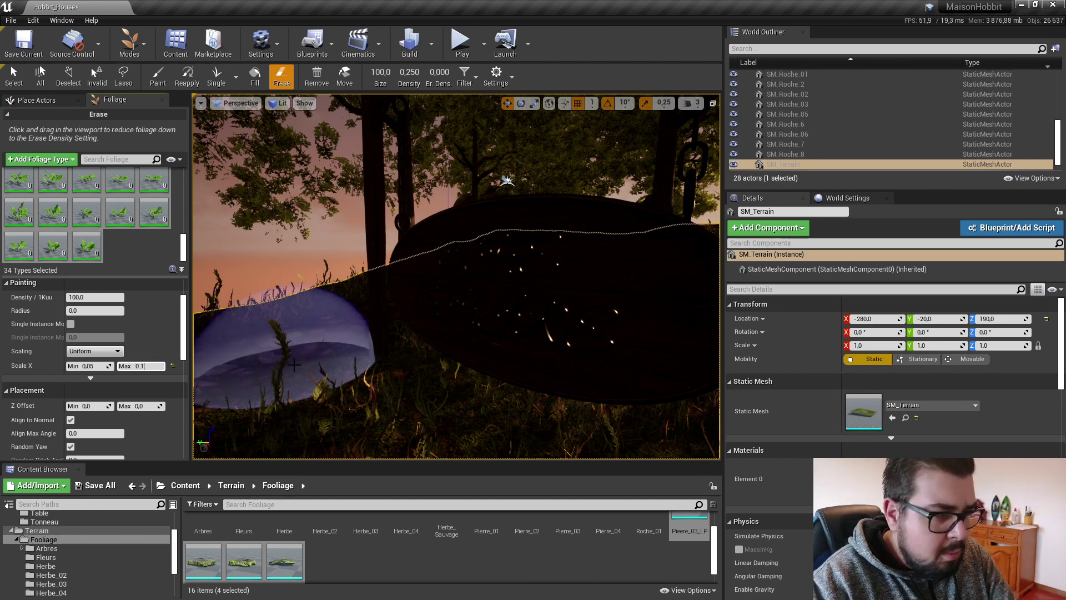
{"action": "left_click", "coordinate": [329, 328]}
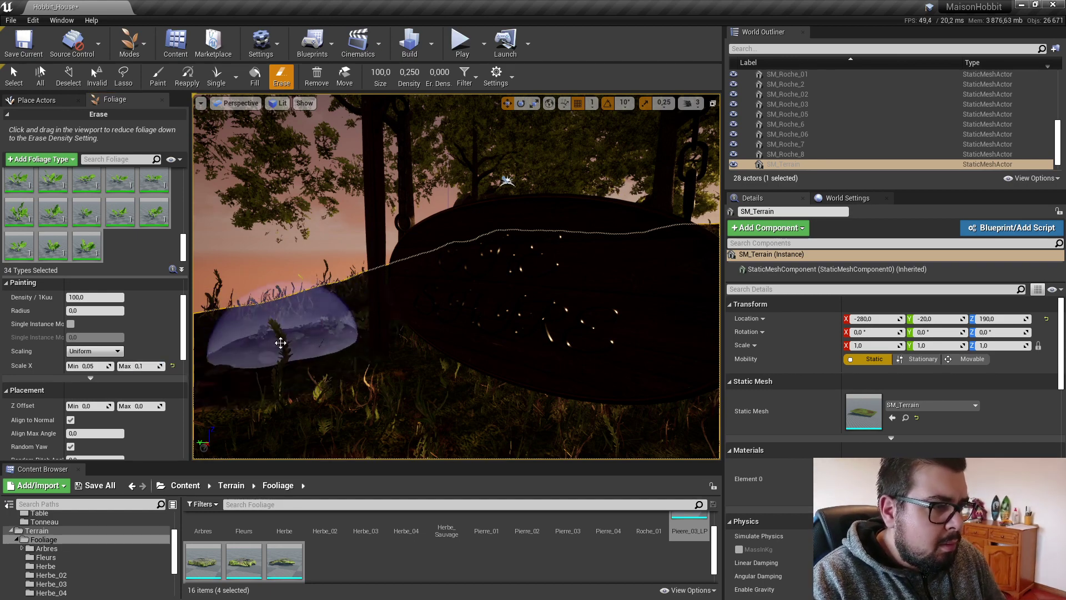
Step: Test-paint the selected wild plants on the stony path and undo the test
{"action": "key", "text": "w"}
{"action": "right_click_drag", "start_coordinate": [309, 283], "coordinate": [323, 319]}
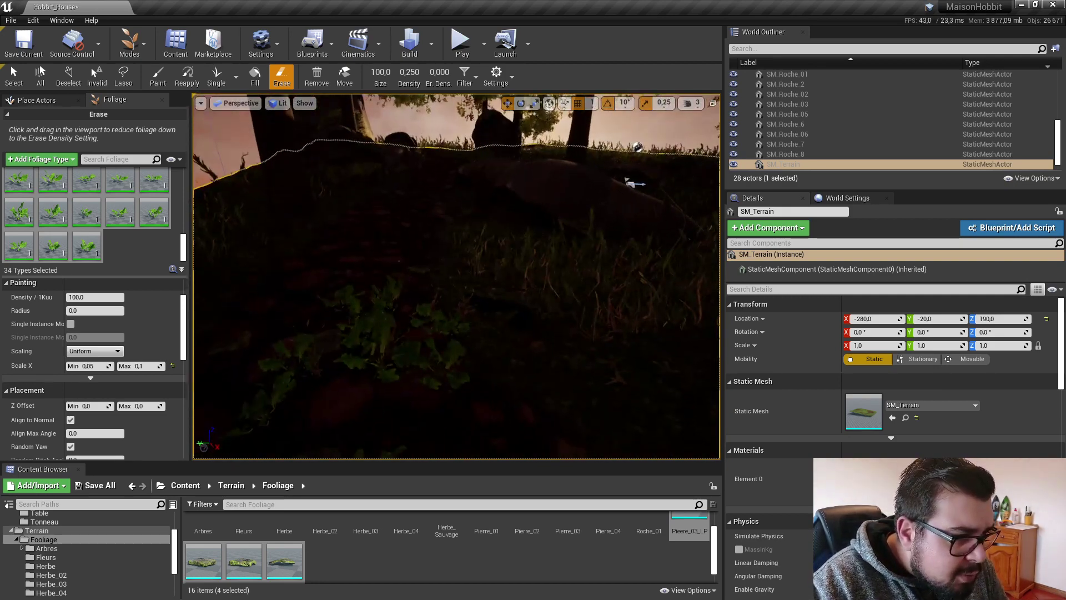
{"action": "left_click", "coordinate": [315, 281]}
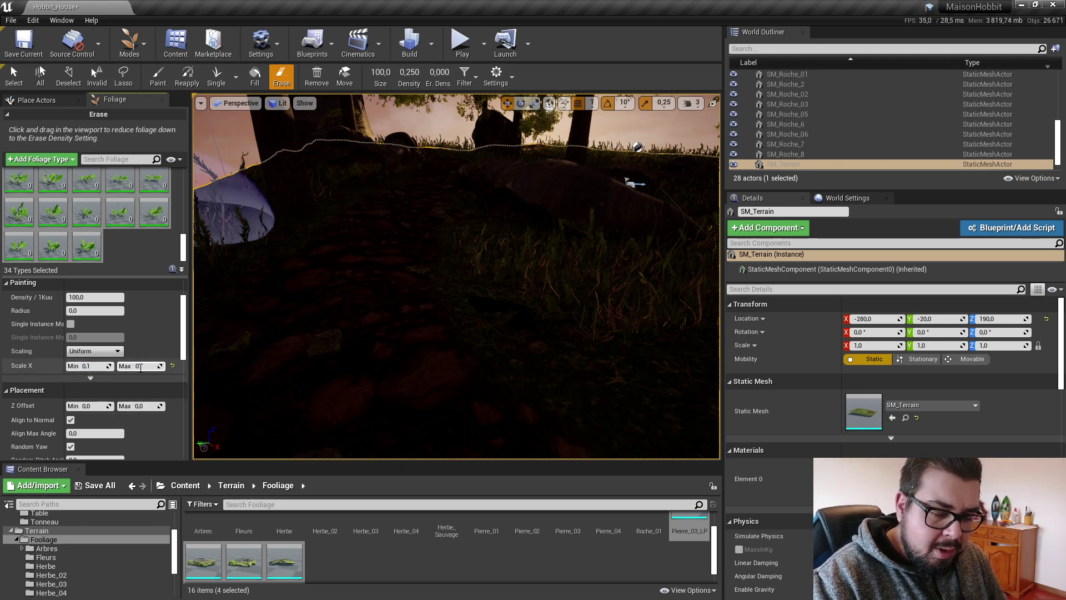
Step: Set the wild plants' Scale X to 0.1 minimum and 0.12 maximum, then test-paint them on the path and undo it
{"action": "key", "text": "Return"}
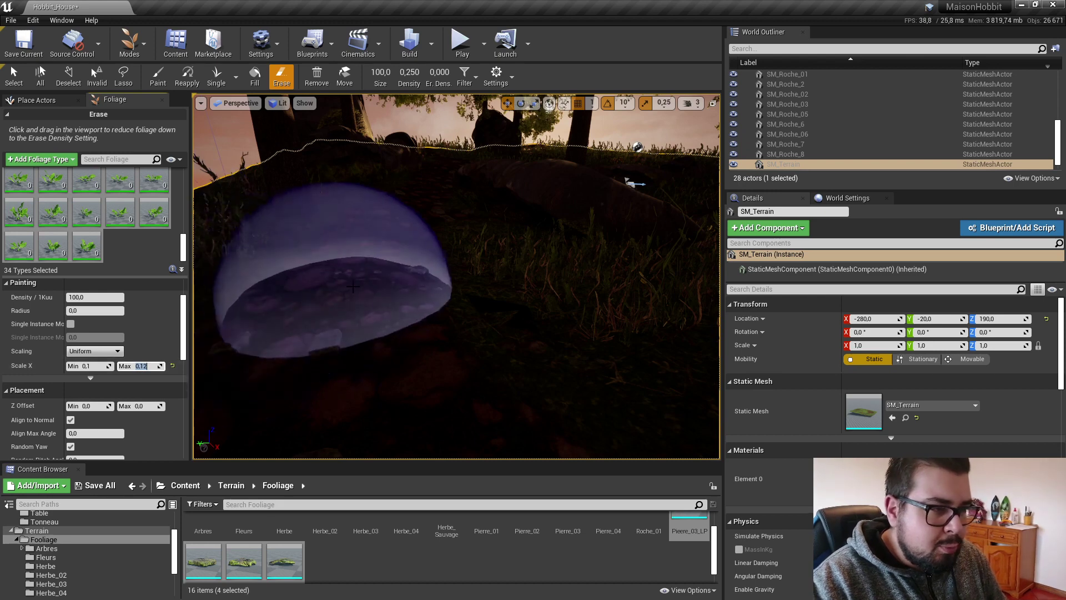
{"action": "left_click_drag", "start_coordinate": [440, 253], "coordinate": [239, 252]}
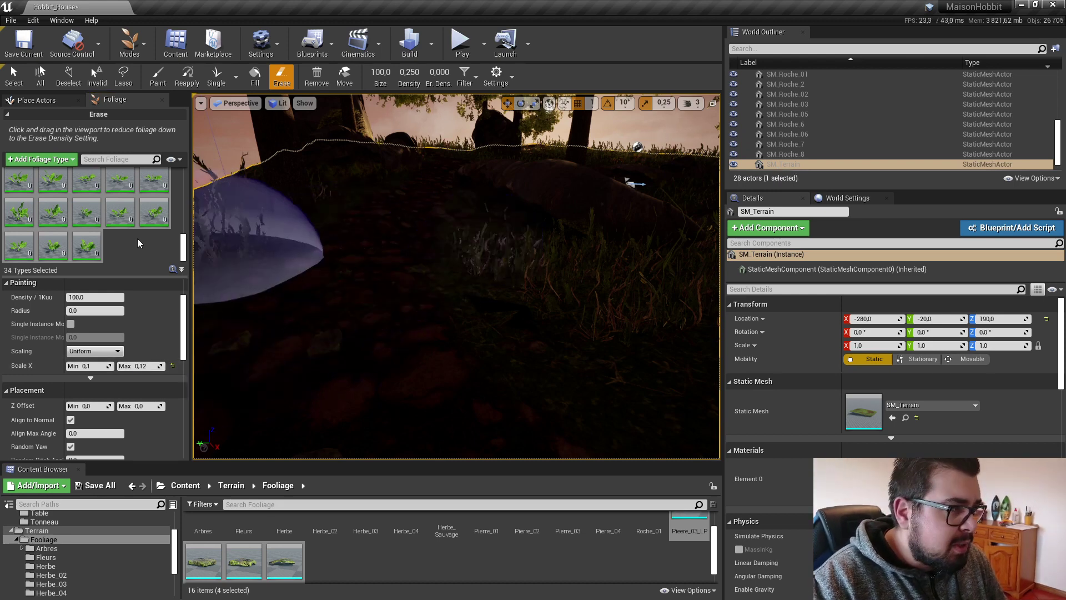
Step: Select the 20 types from SM_HerbeSauvage_01 through SM_HerbeSauvage_27, set their Z Offset to 0.5, and test-paint them on the path
{"action": "scroll", "coordinate": [104, 215], "scroll_direction": "up", "scroll_amount": 4}
{"action": "left_click", "coordinate": [121, 222]}
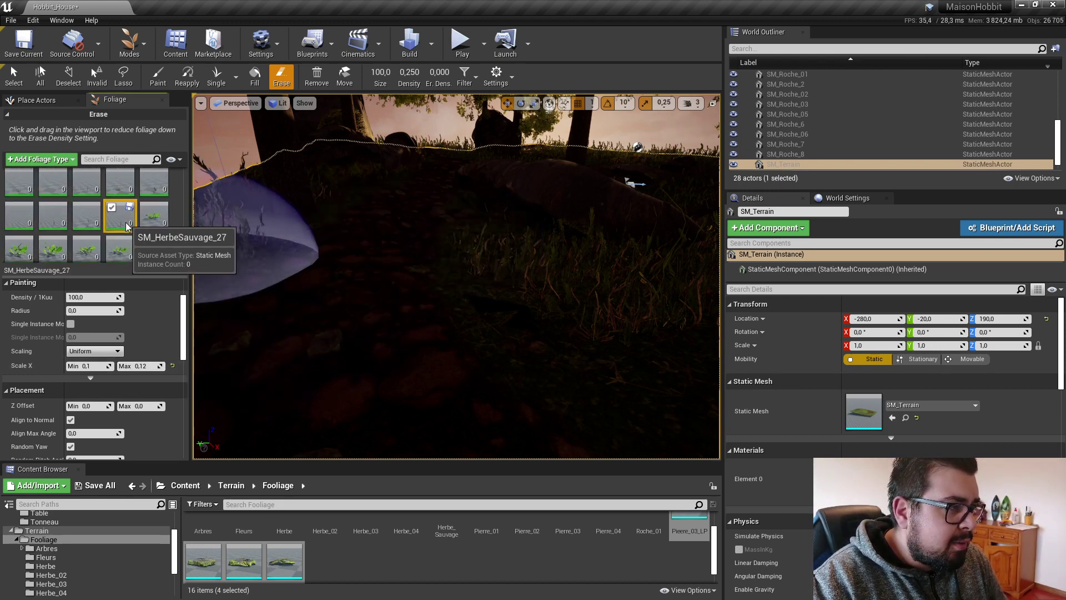
{"action": "scroll", "coordinate": [159, 225], "scroll_direction": "up", "scroll_amount": 1}
{"action": "scroll", "coordinate": [159, 226], "scroll_direction": "up", "scroll_amount": 2}
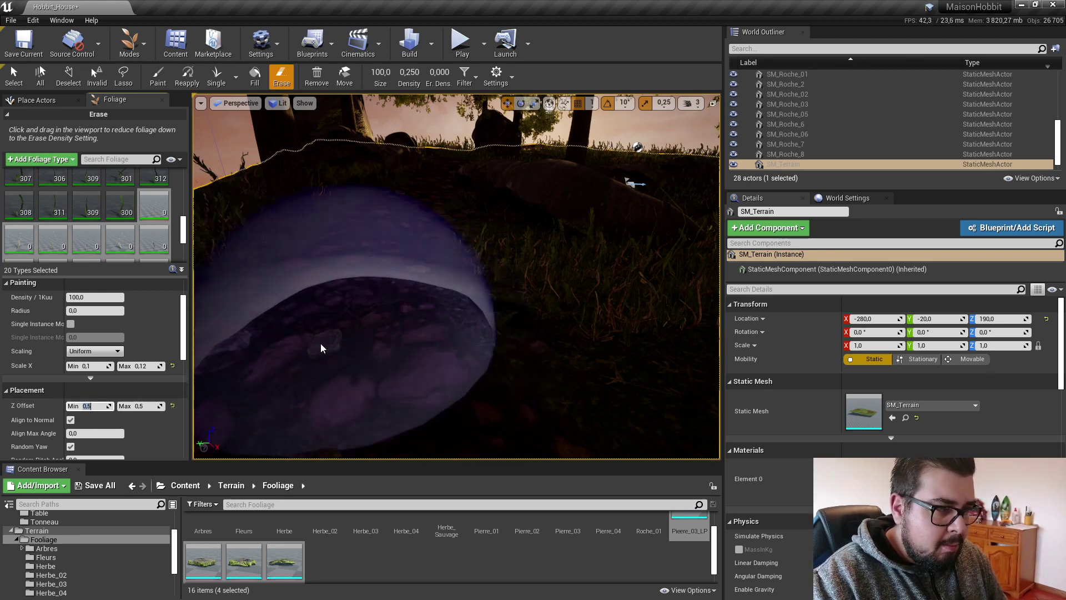
{"action": "left_click", "coordinate": [334, 287]}
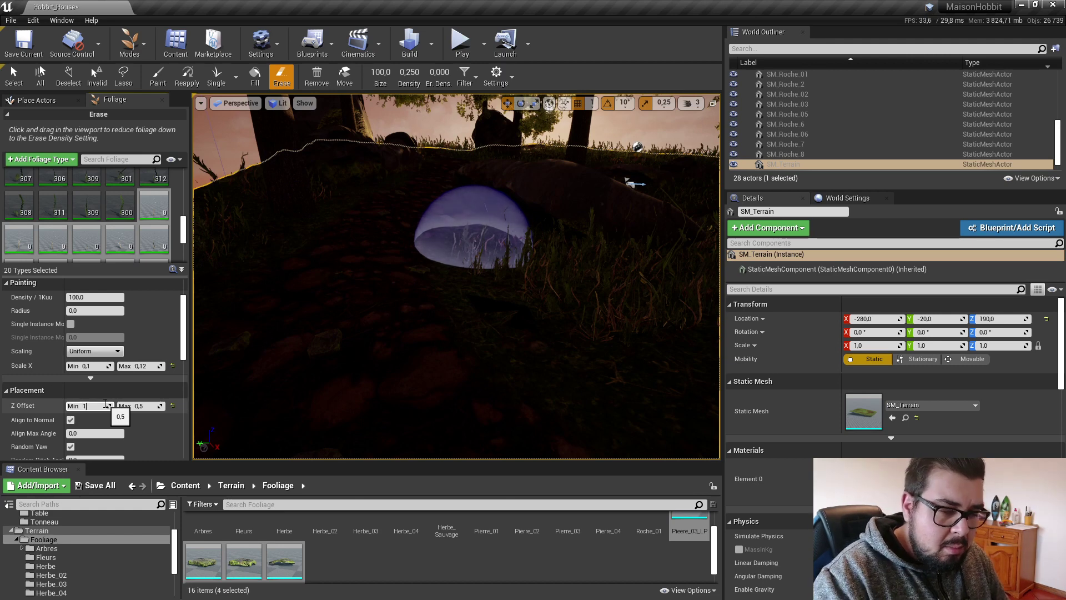
Step: Set the selected types' Z Offset to 1.0 minimum and maximum, test-paint them on the path and undo the test
{"action": "left_click", "coordinate": [352, 309]}
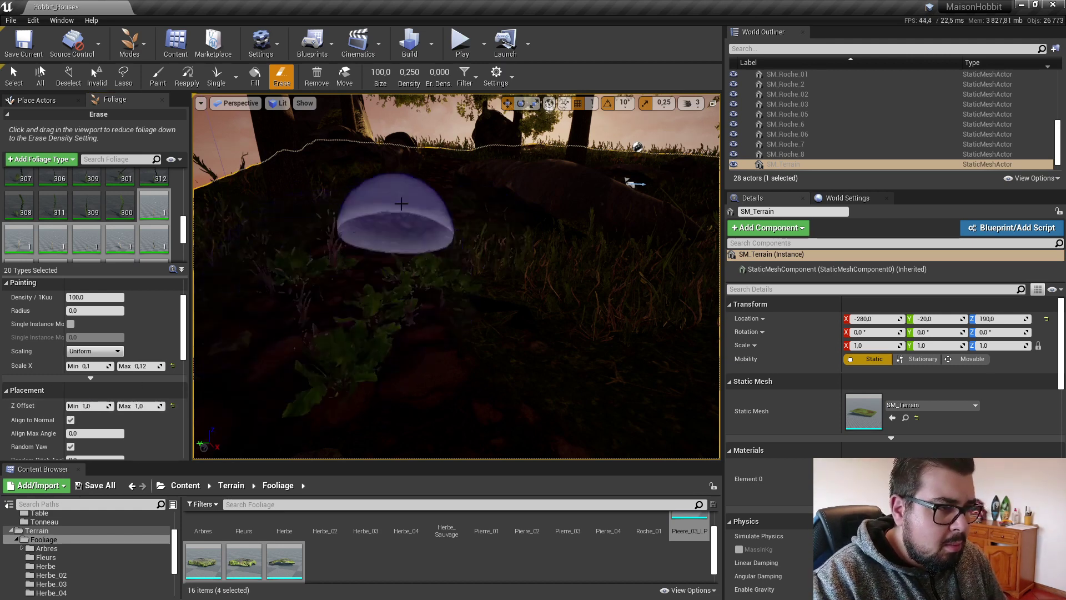
{"action": "left_click", "coordinate": [405, 232]}
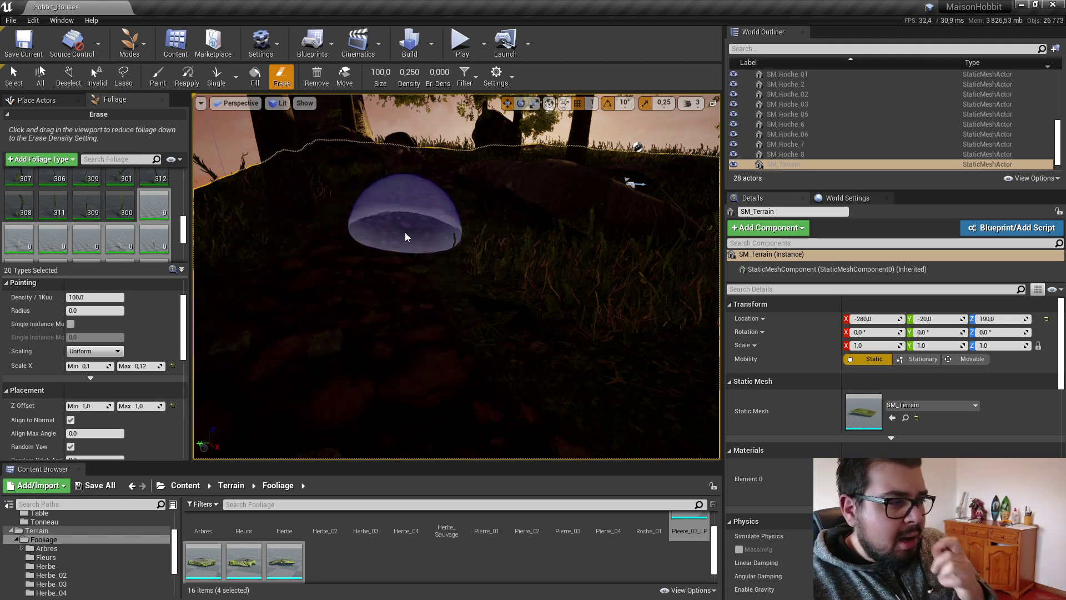
Step: Select only SM_HerbeSauvage_27 for editing and paint the active wild plants on the grassy slope bordering the path
{"action": "scroll", "coordinate": [135, 211], "scroll_direction": "down", "scroll_amount": 6}
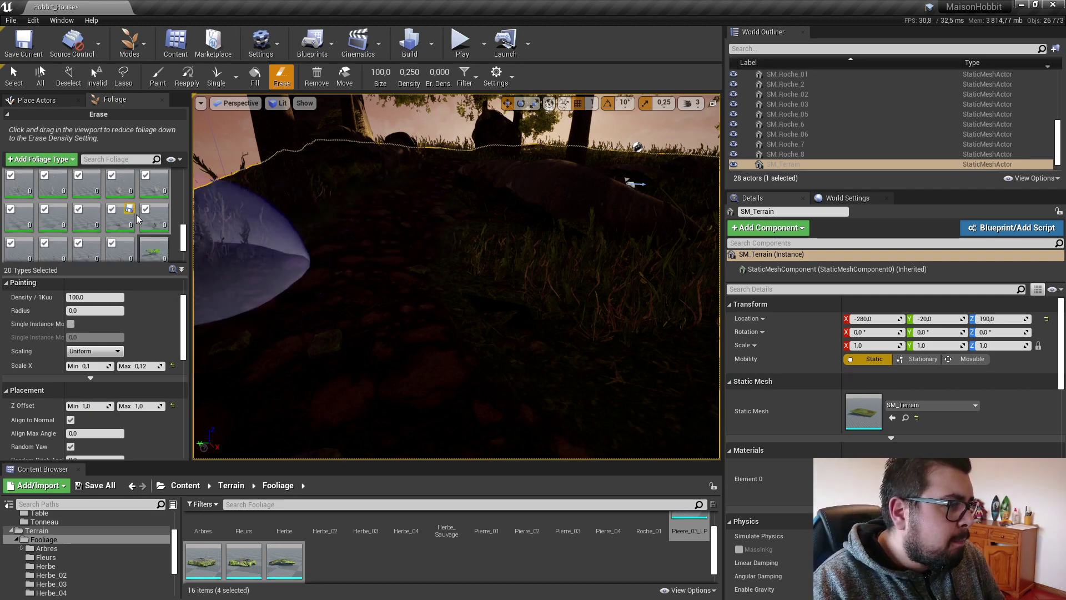
{"action": "left_click", "coordinate": [147, 225]}
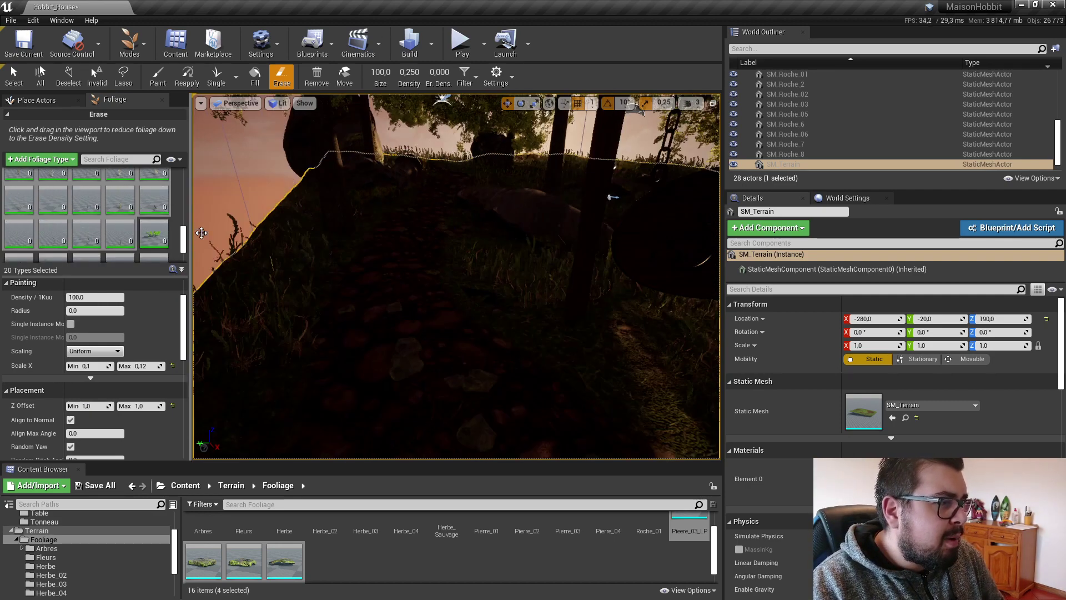
{"action": "scroll", "coordinate": [127, 229], "scroll_direction": "up", "scroll_amount": 1}
{"action": "scroll", "coordinate": [127, 232], "scroll_direction": "down", "scroll_amount": 1}
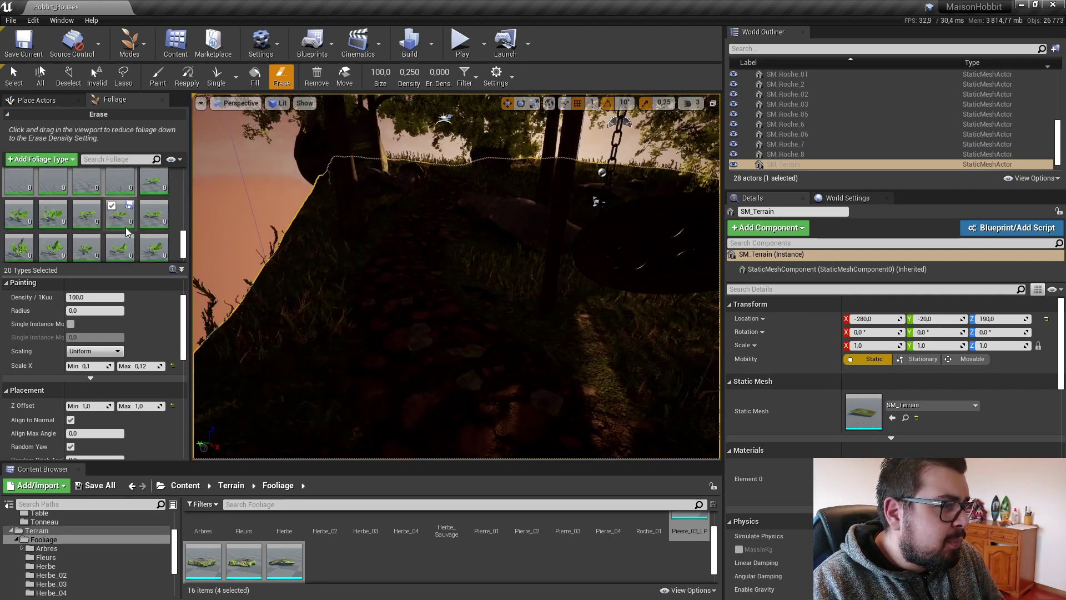
{"action": "scroll", "coordinate": [130, 232], "scroll_direction": "down", "scroll_amount": 1}
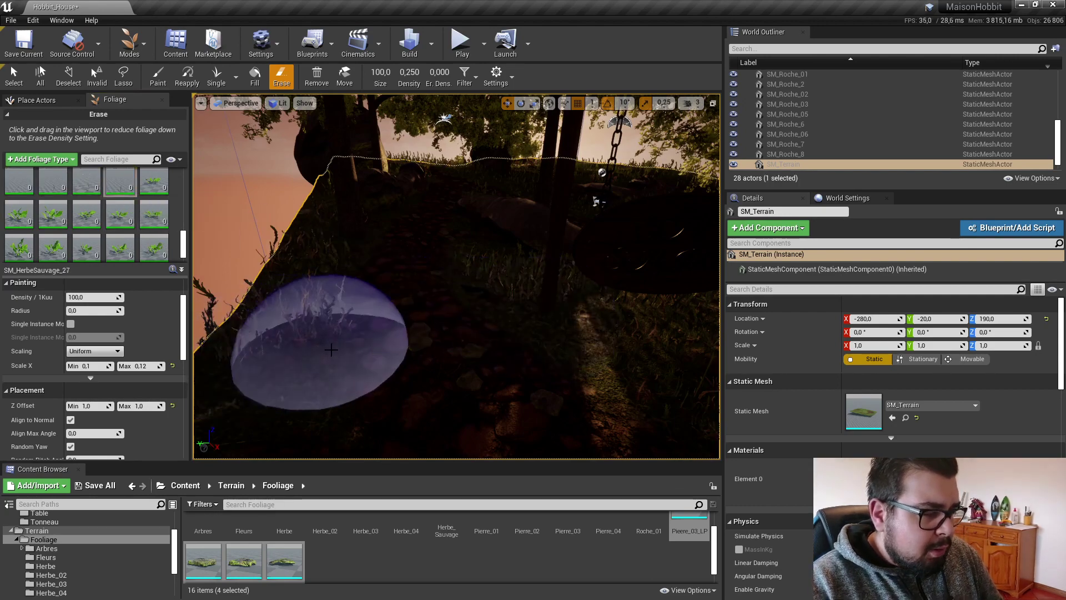
{"action": "right_click_drag", "start_coordinate": [350, 349], "coordinate": [267, 361]}
{"action": "left_click", "coordinate": [412, 314]}
{"action": "left_click_drag", "start_coordinate": [471, 257], "coordinate": [479, 223]}
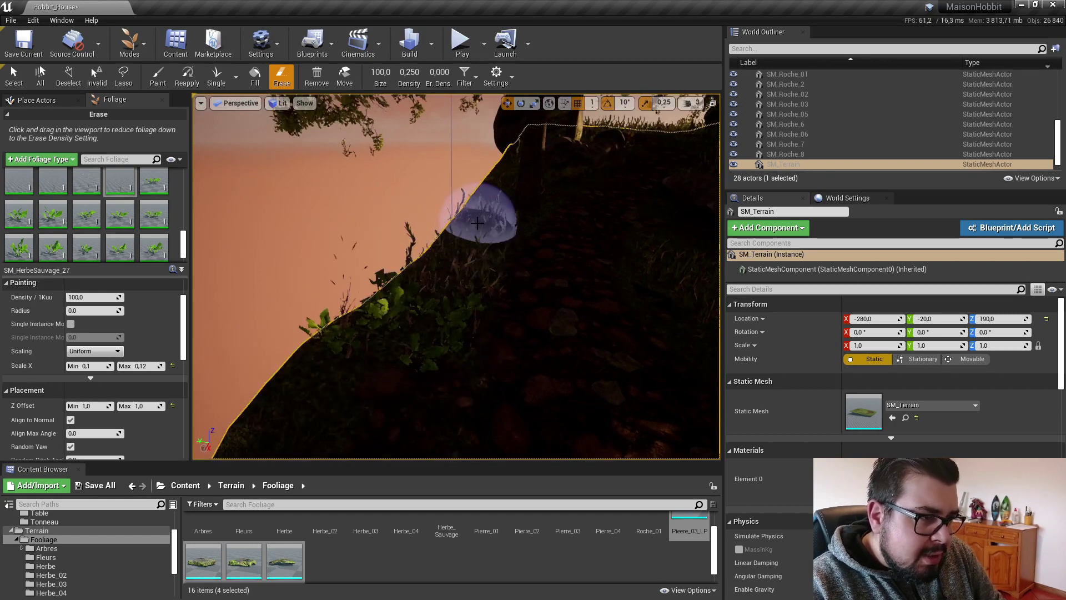
Step: Continue painting wild plants farther along the path's edge and over the dark grass near the tree
{"action": "mouse_move", "coordinate": [476, 224]}
{"action": "right_mouse_down"}
{"action": "mouse_move", "coordinate": [511, 224]}
{"action": "mouse_move", "coordinate": [476, 224]}
{"action": "right_mouse_up"}
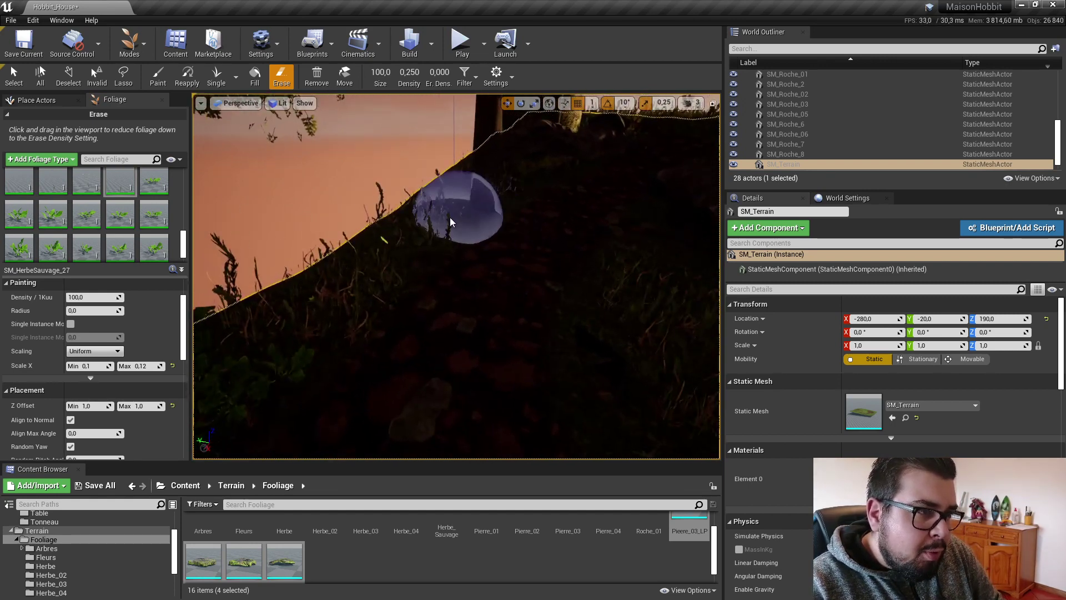
{"action": "right_click_drag", "start_coordinate": [537, 183], "coordinate": [528, 200]}
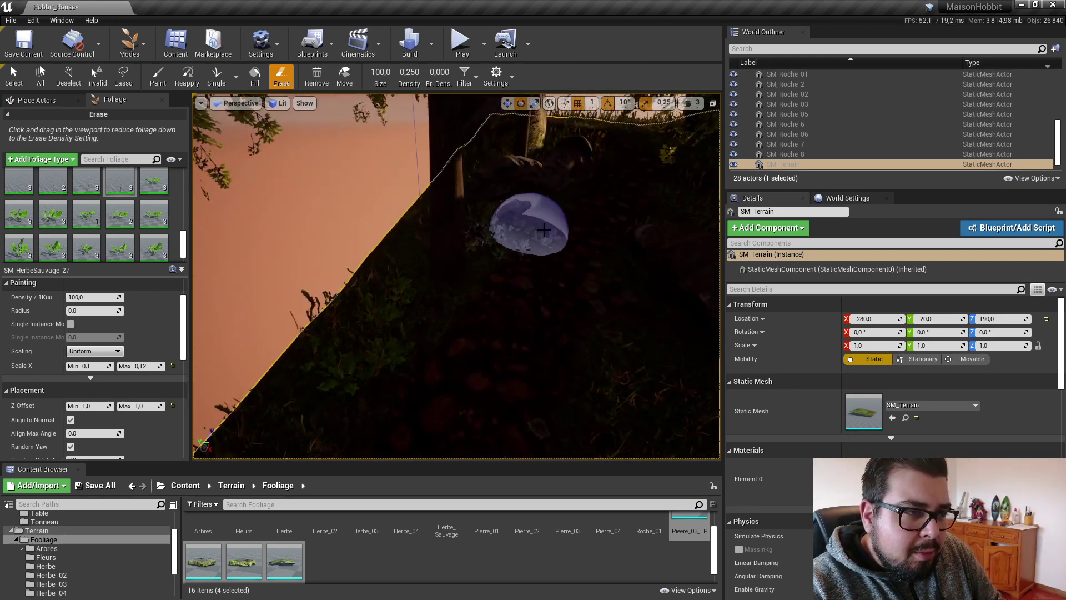
{"action": "mouse_move", "coordinate": [502, 240]}
{"action": "right_mouse_down"}
{"action": "mouse_move", "coordinate": [584, 266]}
{"action": "mouse_move", "coordinate": [522, 275]}
{"action": "mouse_move", "coordinate": [508, 310]}
{"action": "mouse_move", "coordinate": [461, 279]}
{"action": "right_mouse_up"}
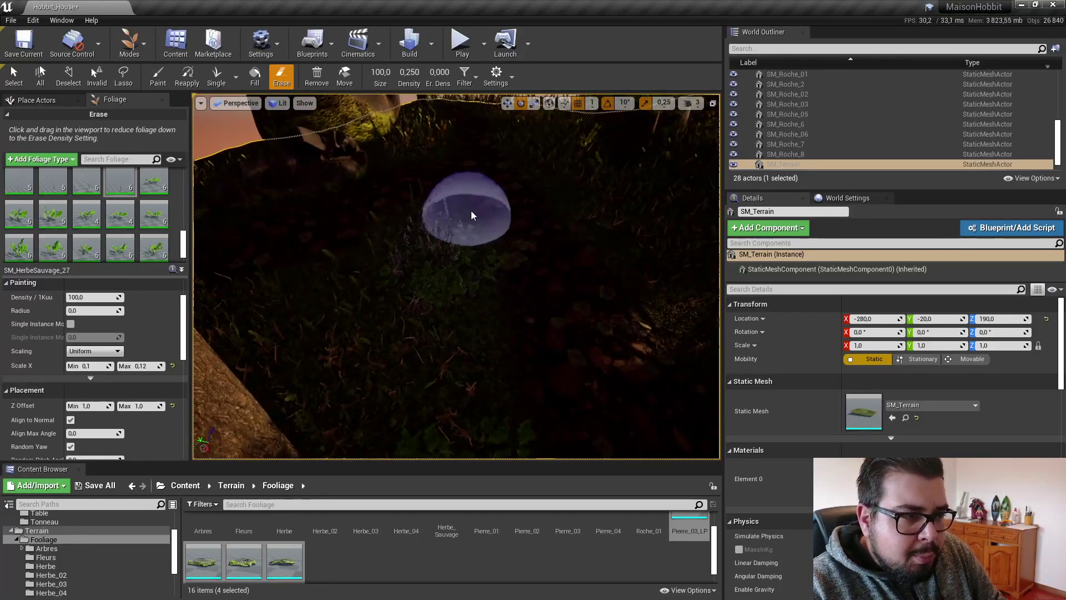
{"action": "mouse_move", "coordinate": [471, 211]}
{"action": "right_mouse_down"}
{"action": "mouse_move", "coordinate": [471, 181]}
{"action": "mouse_move", "coordinate": [381, 274]}
{"action": "mouse_move", "coordinate": [478, 238]}
{"action": "right_mouse_up"}
{"action": "left_click", "coordinate": [421, 200]}
{"action": "right_click_drag", "start_coordinate": [422, 199], "coordinate": [477, 201]}
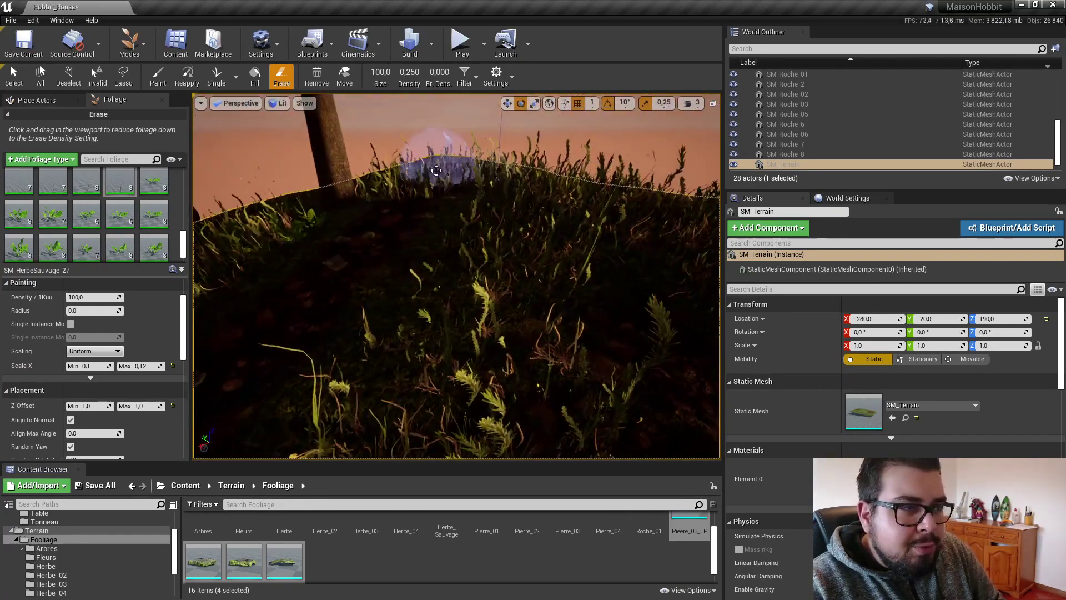
Step: Paint wild plants across the grassy crest beside the leaning tree trunk
{"action": "left_click", "coordinate": [506, 160]}
{"action": "right_click_drag", "start_coordinate": [506, 160], "coordinate": [572, 162]}
{"action": "left_click", "coordinate": [425, 196]}
{"action": "mouse_move", "coordinate": [425, 195]}
{"action": "right_mouse_down"}
{"action": "mouse_move", "coordinate": [461, 191]}
{"action": "mouse_move", "coordinate": [484, 208]}
{"action": "mouse_move", "coordinate": [528, 210]}
{"action": "right_mouse_up"}
{"action": "left_click", "coordinate": [484, 207]}
{"action": "left_click", "coordinate": [458, 216]}
{"action": "right_click_drag", "start_coordinate": [458, 216], "coordinate": [505, 233]}
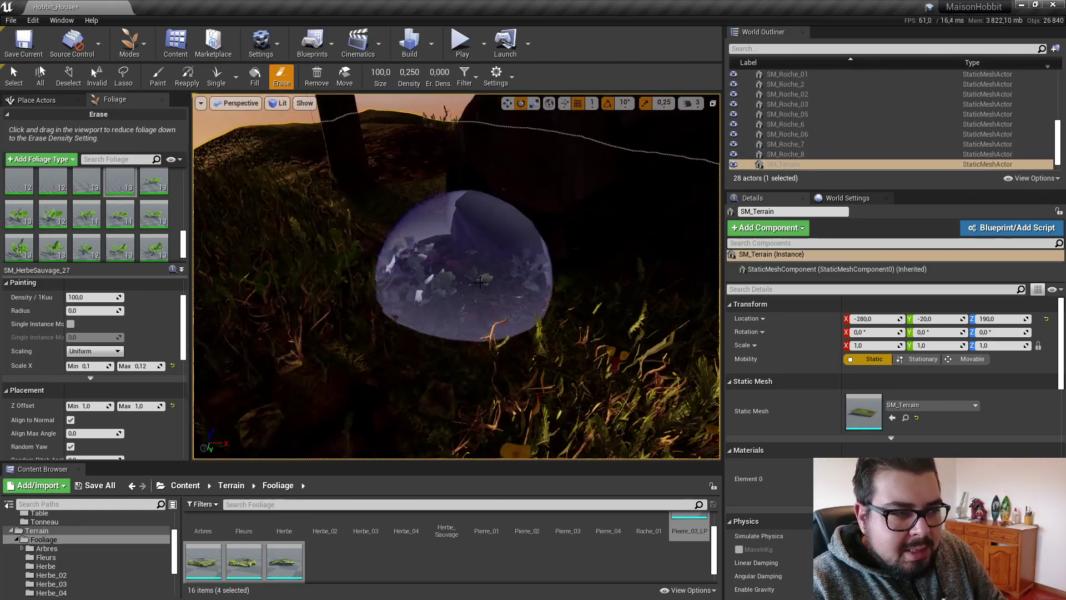
Step: Paint wild plants over the shaded ground behind the crest and along the slope toward the next tree
{"action": "mouse_move", "coordinate": [381, 191]}
{"action": "right_mouse_down"}
{"action": "mouse_move", "coordinate": [389, 184]}
{"action": "mouse_move", "coordinate": [345, 222]}
{"action": "mouse_move", "coordinate": [403, 191]}
{"action": "mouse_move", "coordinate": [430, 199]}
{"action": "right_mouse_up"}
{"action": "right_click_drag", "start_coordinate": [476, 236], "coordinate": [469, 308]}
{"action": "left_click", "coordinate": [303, 246]}
{"action": "mouse_move", "coordinate": [350, 275]}
{"action": "right_mouse_down"}
{"action": "mouse_move", "coordinate": [380, 272]}
{"action": "mouse_move", "coordinate": [397, 244]}
{"action": "mouse_move", "coordinate": [447, 231]}
{"action": "mouse_move", "coordinate": [368, 274]}
{"action": "right_mouse_up"}
{"action": "mouse_move", "coordinate": [421, 322]}
{"action": "left_mouse_down"}
{"action": "mouse_move", "coordinate": [392, 326]}
{"action": "mouse_move", "coordinate": [267, 222]}
{"action": "left_mouse_up"}
{"action": "mouse_move", "coordinate": [369, 234]}
{"action": "right_mouse_down"}
{"action": "mouse_move", "coordinate": [408, 247]}
{"action": "mouse_move", "coordinate": [450, 230]}
{"action": "right_mouse_up"}
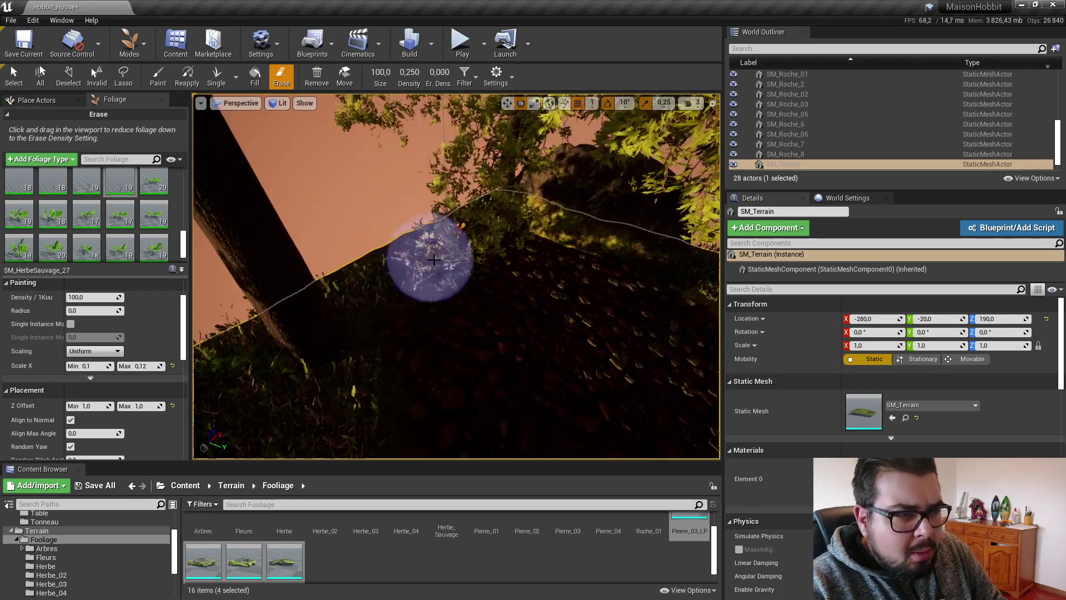
Step: Paint wild plants along the stony path's border at the foot of the large boulder
{"action": "mouse_move", "coordinate": [495, 278]}
{"action": "right_mouse_down"}
{"action": "mouse_move", "coordinate": [480, 272]}
{"action": "mouse_move", "coordinate": [536, 272]}
{"action": "right_mouse_up"}
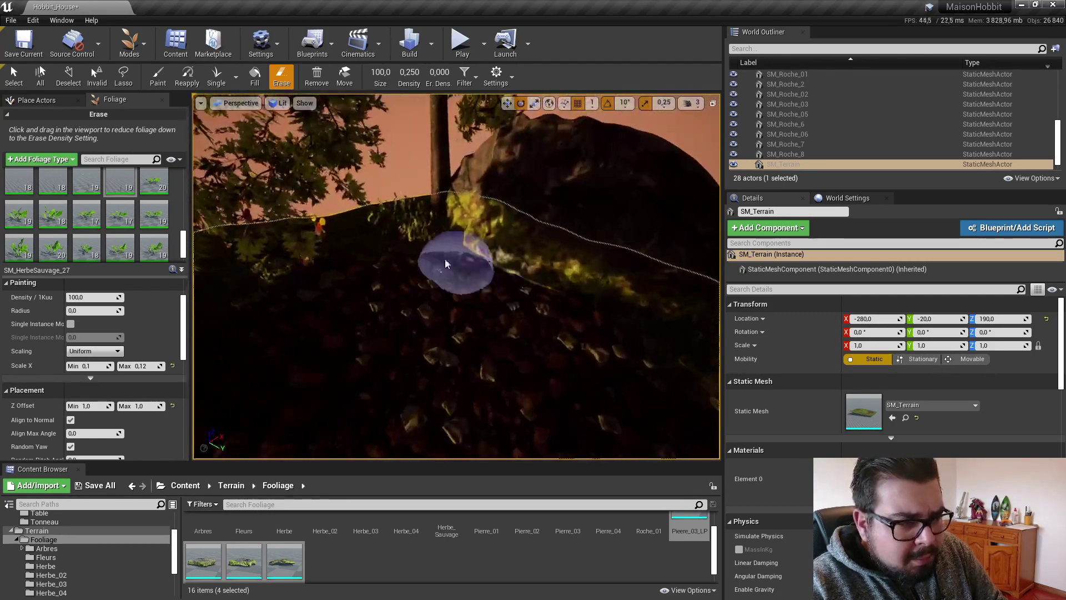
{"action": "left_click_drag", "start_coordinate": [445, 259], "coordinate": [377, 234]}
{"action": "right_click_drag", "start_coordinate": [378, 235], "coordinate": [448, 241]}
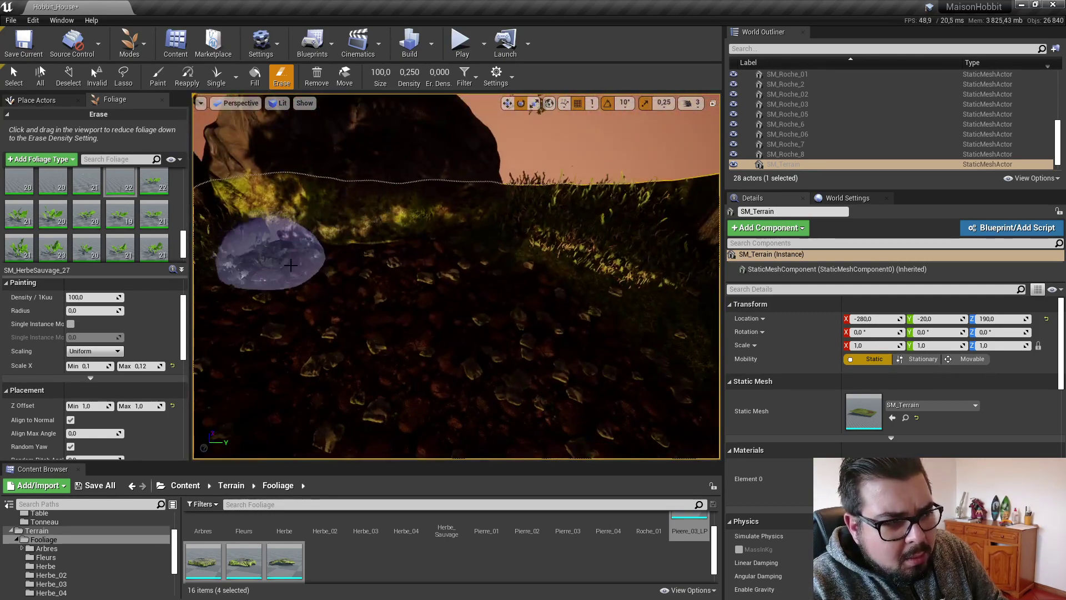
{"action": "right_click_drag", "start_coordinate": [564, 222], "coordinate": [611, 223]}
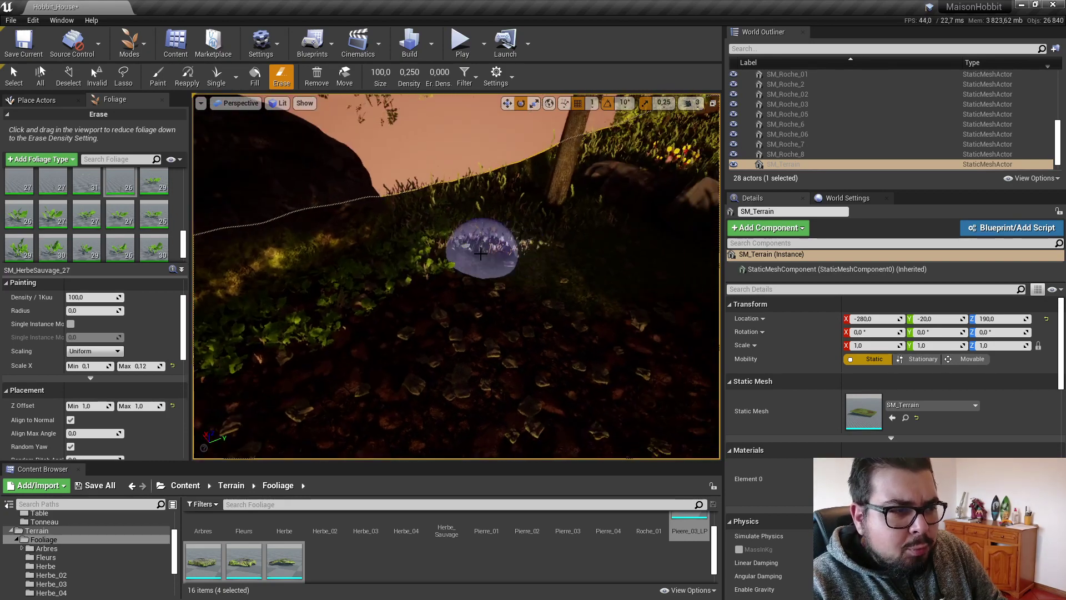
Step: Extend the wild plants along the path's border past the boulder to the small rocks and yellow flowers
{"action": "mouse_move", "coordinate": [493, 247]}
{"action": "left_mouse_down"}
{"action": "mouse_move", "coordinate": [631, 244]}
{"action": "mouse_move", "coordinate": [545, 240]}
{"action": "left_mouse_up"}
{"action": "mouse_move", "coordinate": [544, 240]}
{"action": "right_mouse_down"}
{"action": "mouse_move", "coordinate": [530, 218]}
{"action": "mouse_move", "coordinate": [630, 253]}
{"action": "mouse_move", "coordinate": [634, 263]}
{"action": "right_mouse_up"}
{"action": "left_click_drag", "start_coordinate": [522, 269], "coordinate": [590, 253]}
{"action": "mouse_move", "coordinate": [589, 253]}
{"action": "right_mouse_down"}
{"action": "mouse_move", "coordinate": [566, 219]}
{"action": "mouse_move", "coordinate": [616, 250]}
{"action": "mouse_move", "coordinate": [630, 275]}
{"action": "mouse_move", "coordinate": [633, 253]}
{"action": "mouse_move", "coordinate": [594, 288]}
{"action": "right_mouse_up"}
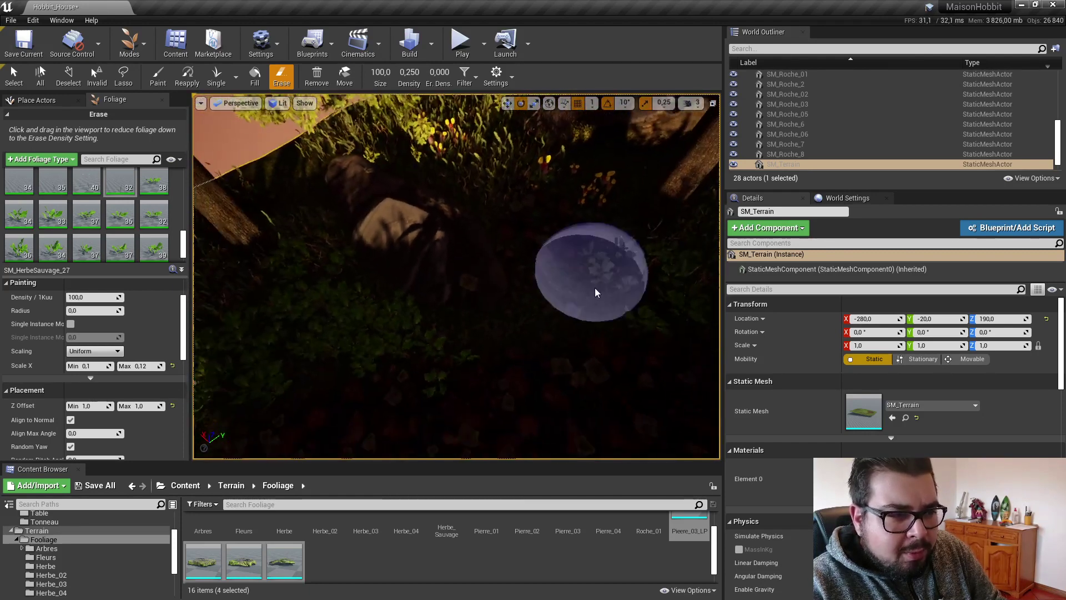
Step: Paint more wild plants around the small rocks, orange flowers and nearby tree trunk
{"action": "mouse_move", "coordinate": [470, 346]}
{"action": "left_mouse_down"}
{"action": "mouse_move", "coordinate": [592, 295]}
{"action": "mouse_move", "coordinate": [599, 267]}
{"action": "left_mouse_up"}
{"action": "right_click_drag", "start_coordinate": [599, 266], "coordinate": [655, 211]}
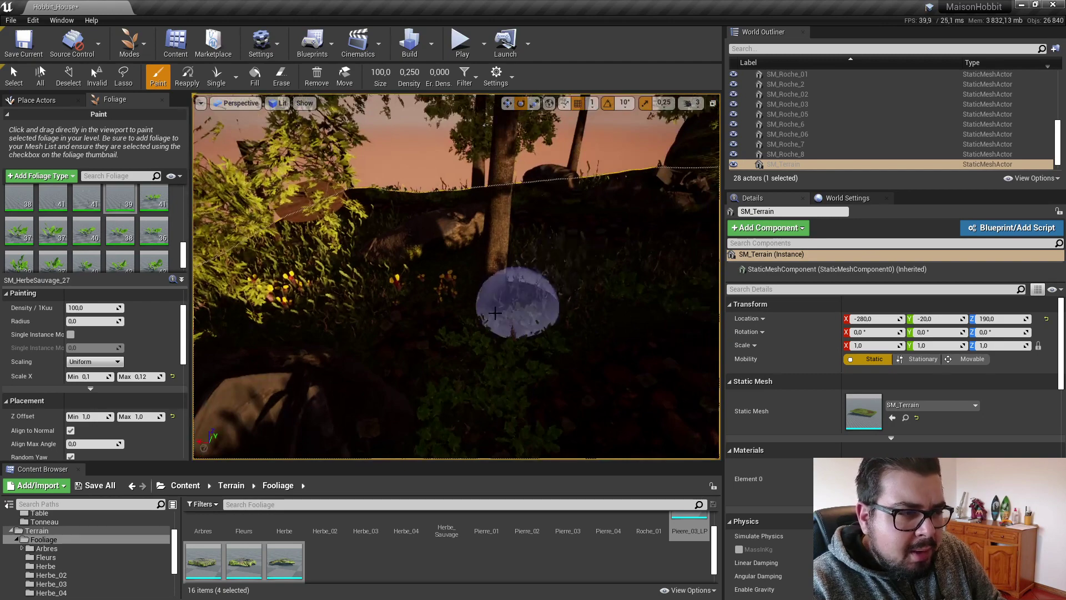
{"action": "mouse_move", "coordinate": [516, 295]}
{"action": "left_mouse_down"}
{"action": "mouse_move", "coordinate": [454, 283]}
{"action": "mouse_move", "coordinate": [327, 300]}
{"action": "mouse_move", "coordinate": [229, 278]}
{"action": "left_mouse_up"}
{"action": "right_click_drag", "start_coordinate": [229, 272], "coordinate": [200, 233]}
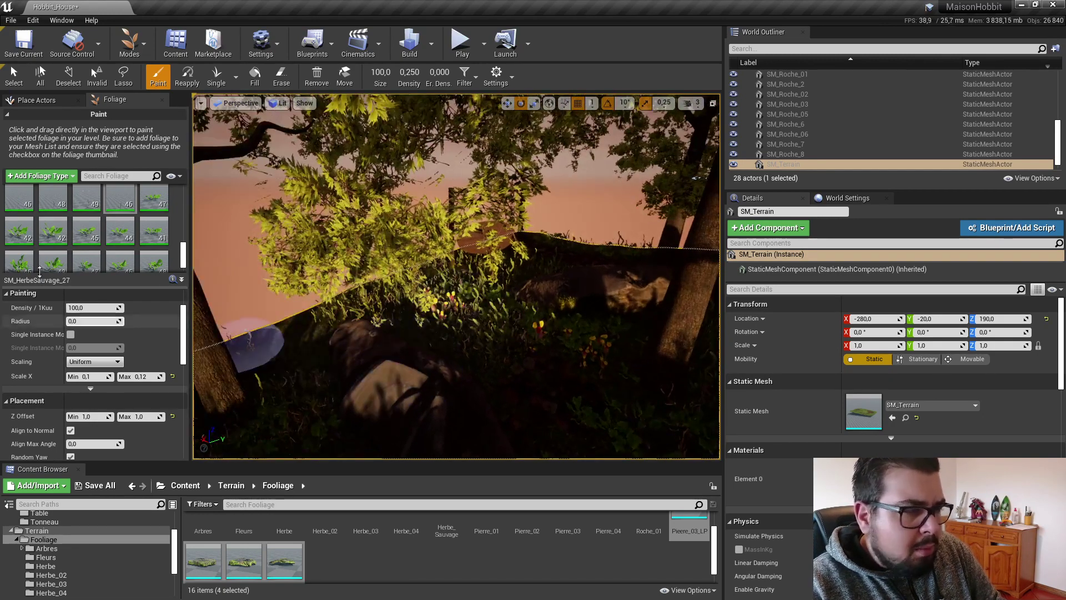
Step: Select the 13 SM_Fleur flower foliage types and activate them for painting
{"action": "scroll", "coordinate": [120, 230], "scroll_direction": "up", "scroll_amount": 3}
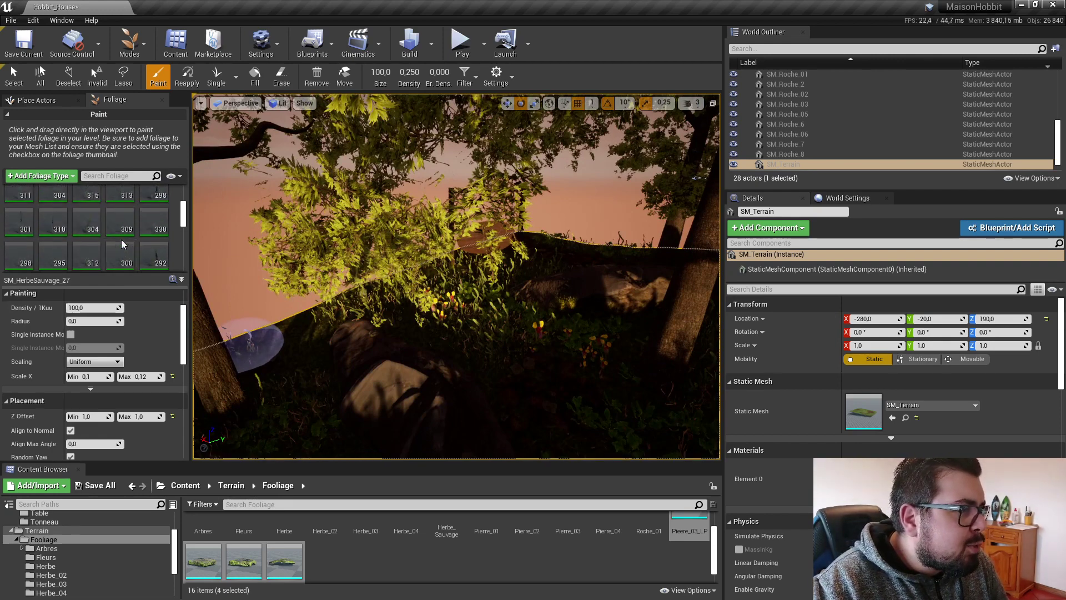
{"action": "scroll", "coordinate": [121, 239], "scroll_direction": "up", "scroll_amount": 5}
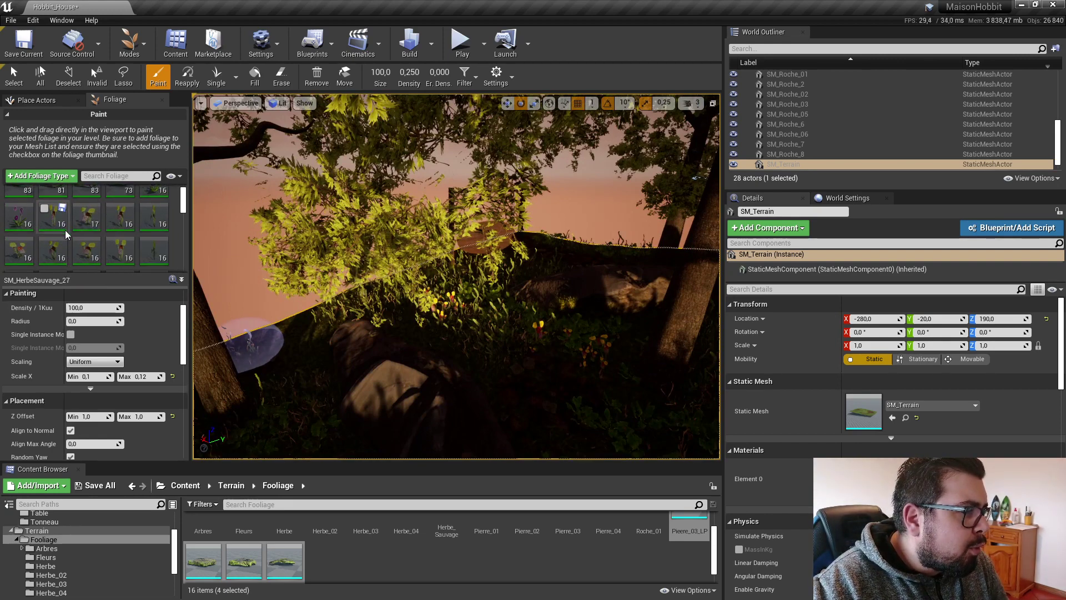
{"action": "scroll", "coordinate": [66, 233], "scroll_direction": "down", "scroll_amount": 1}
{"action": "scroll", "coordinate": [95, 245], "scroll_direction": "up", "scroll_amount": 1}
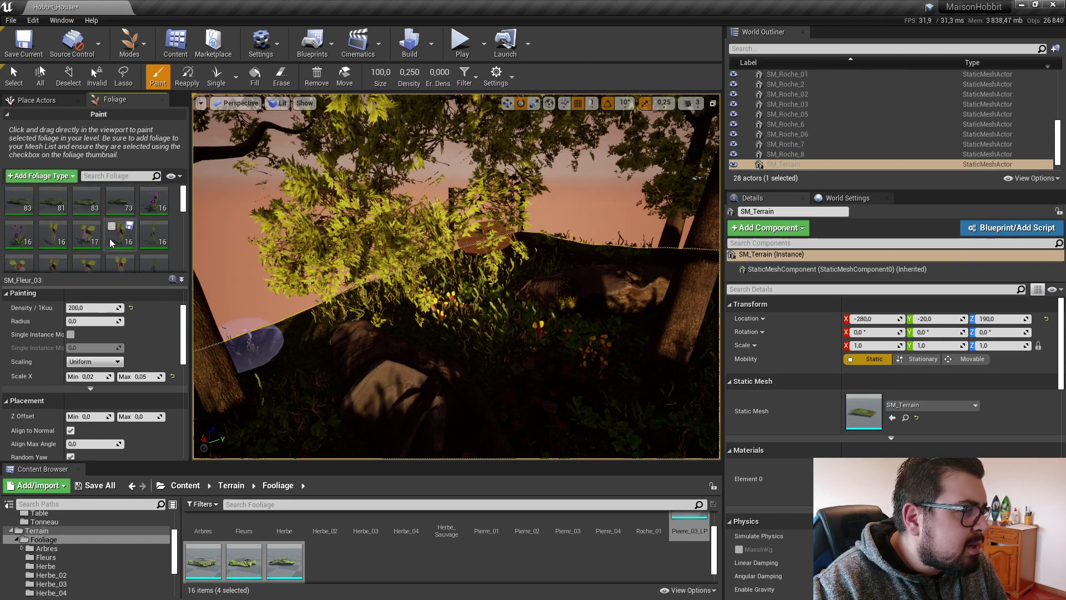
{"action": "left_click", "coordinate": [158, 209], "text": "shift"}
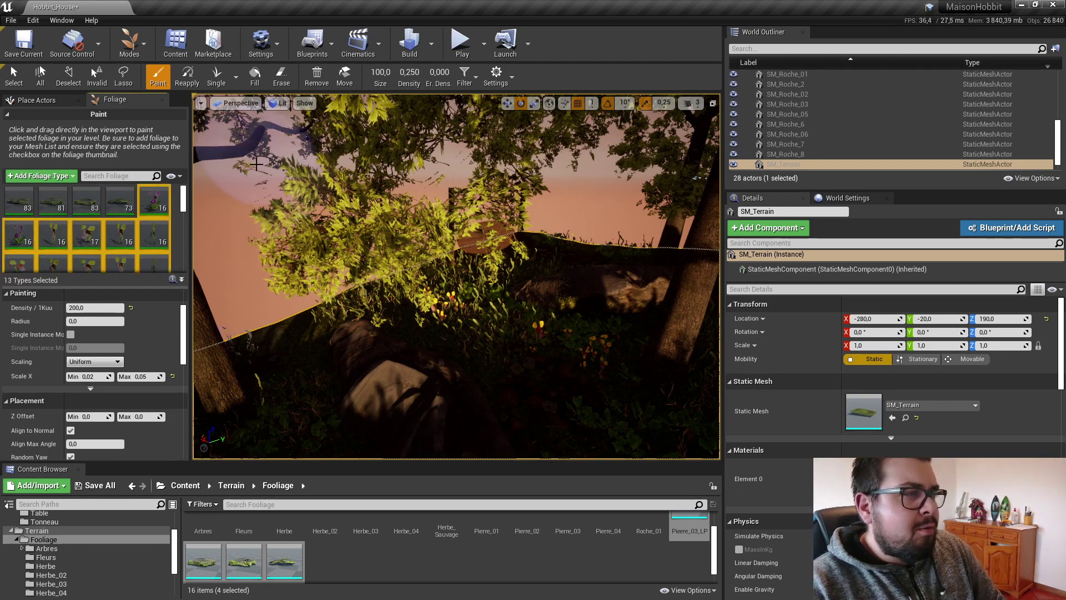
{"action": "left_click", "coordinate": [146, 193]}
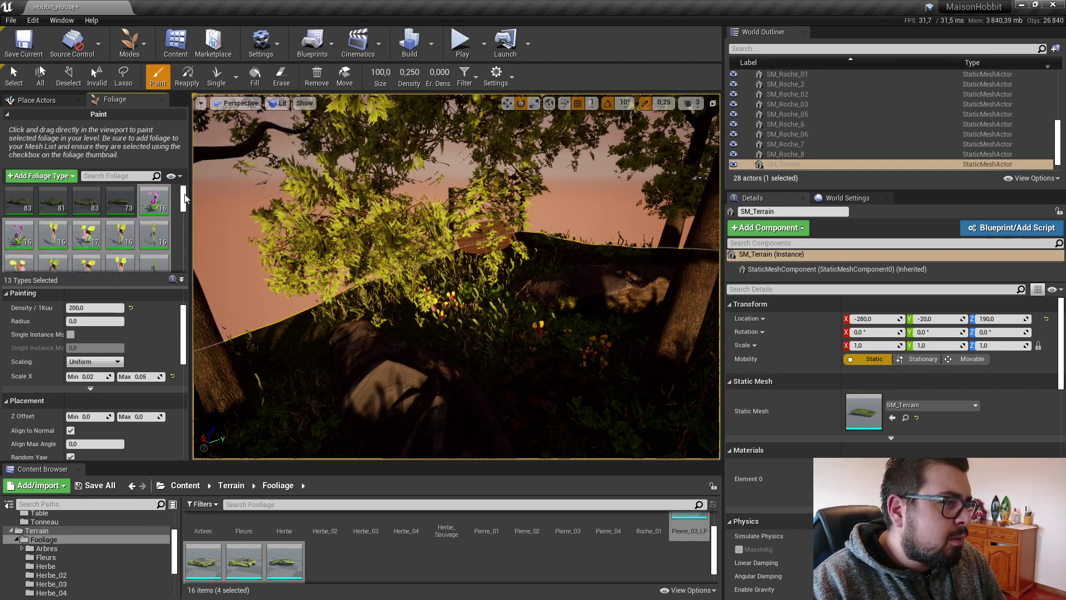
Step: Select the block of 34 plant foliage types that ends with SM_PlanteFeuille_14
{"action": "left_click_drag", "start_coordinate": [185, 195], "coordinate": [200, 297]}
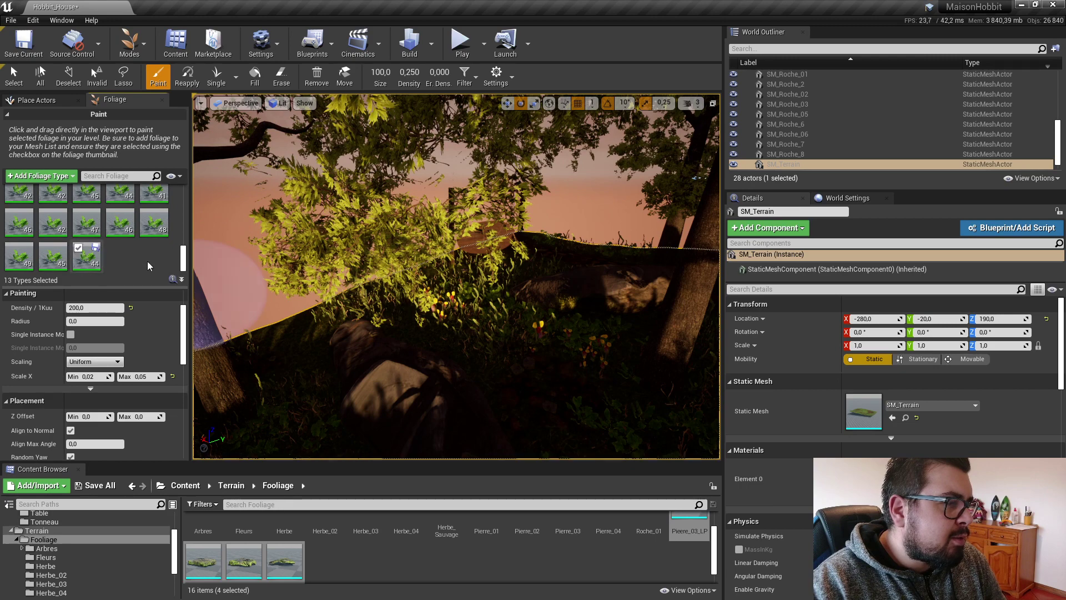
{"action": "left_click", "coordinate": [83, 252]}
{"action": "scroll", "coordinate": [106, 247], "scroll_direction": "up", "scroll_amount": 5}
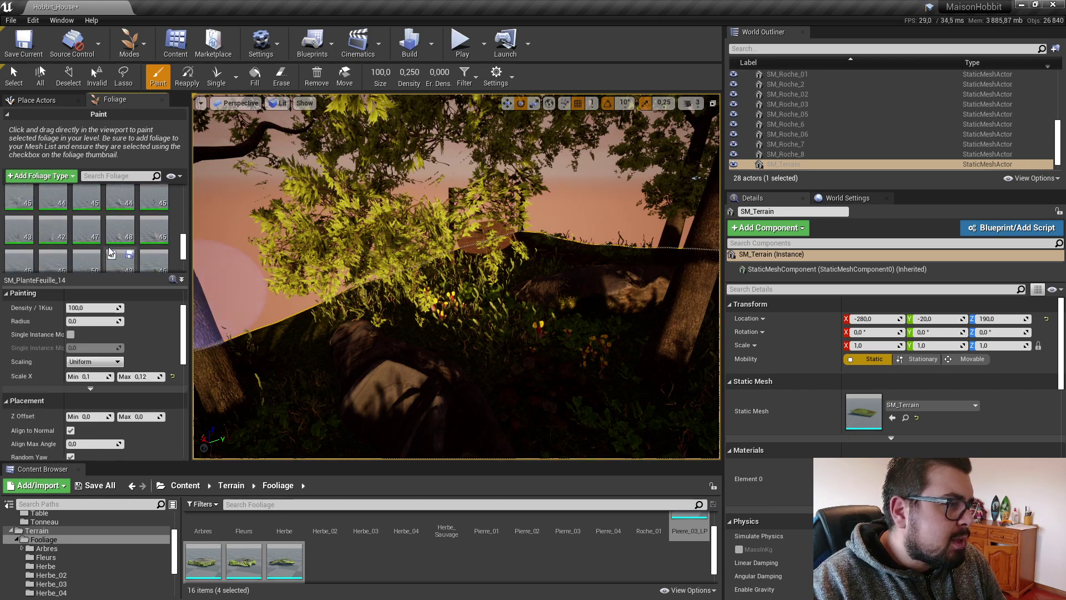
{"action": "left_click", "coordinate": [154, 258], "text": "shift"}
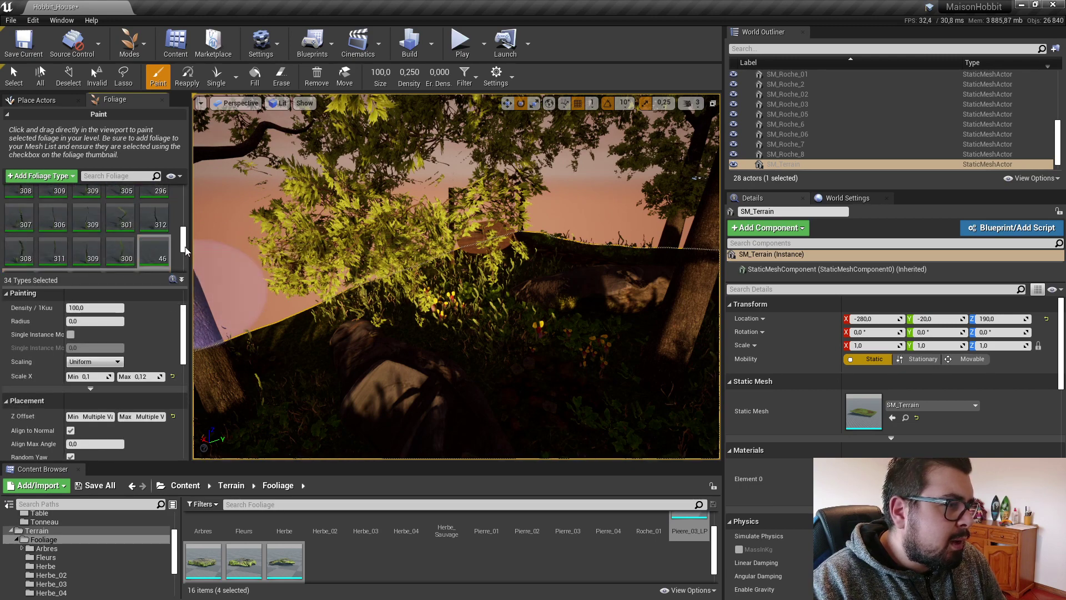
{"action": "left_click_drag", "start_coordinate": [184, 239], "coordinate": [192, 178]}
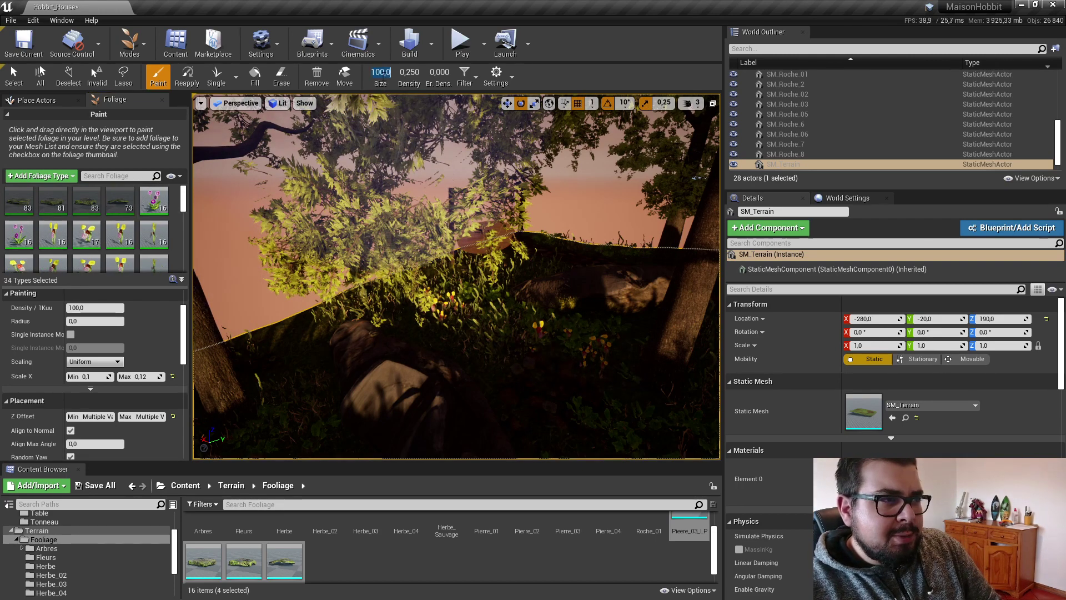
Step: Set the foliage brush size to 200 and paint a few flowers on the ground around the rocks and trees
{"action": "left_click", "coordinate": [381, 73]}
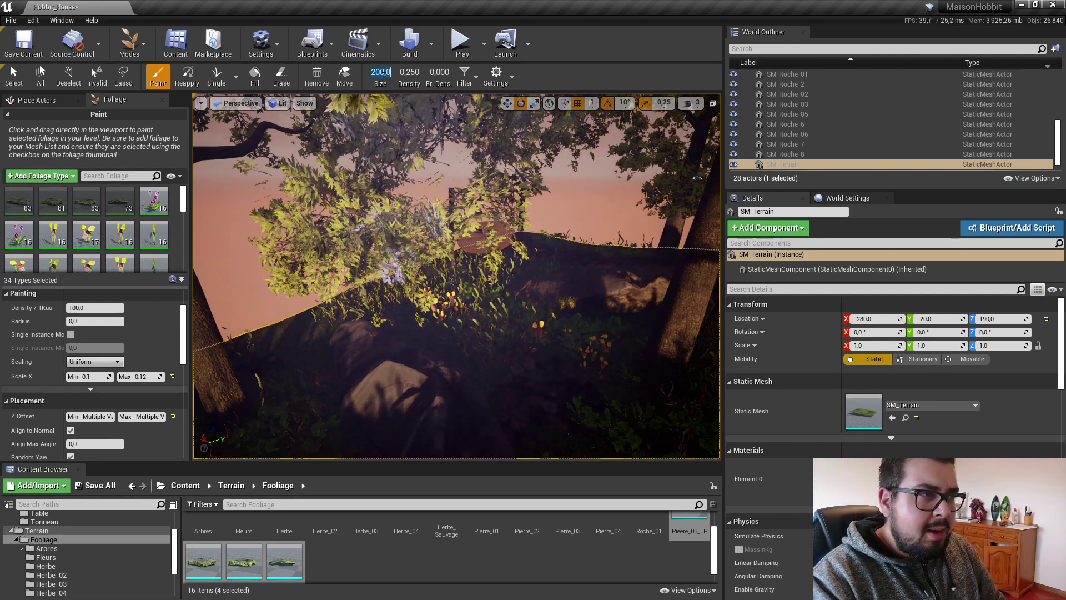
{"action": "mouse_move", "coordinate": [559, 333]}
{"action": "left_mouse_down"}
{"action": "mouse_move", "coordinate": [571, 344]}
{"action": "mouse_move", "coordinate": [565, 337]}
{"action": "left_mouse_up"}
{"action": "right_click_drag", "start_coordinate": [565, 336], "coordinate": [660, 328]}
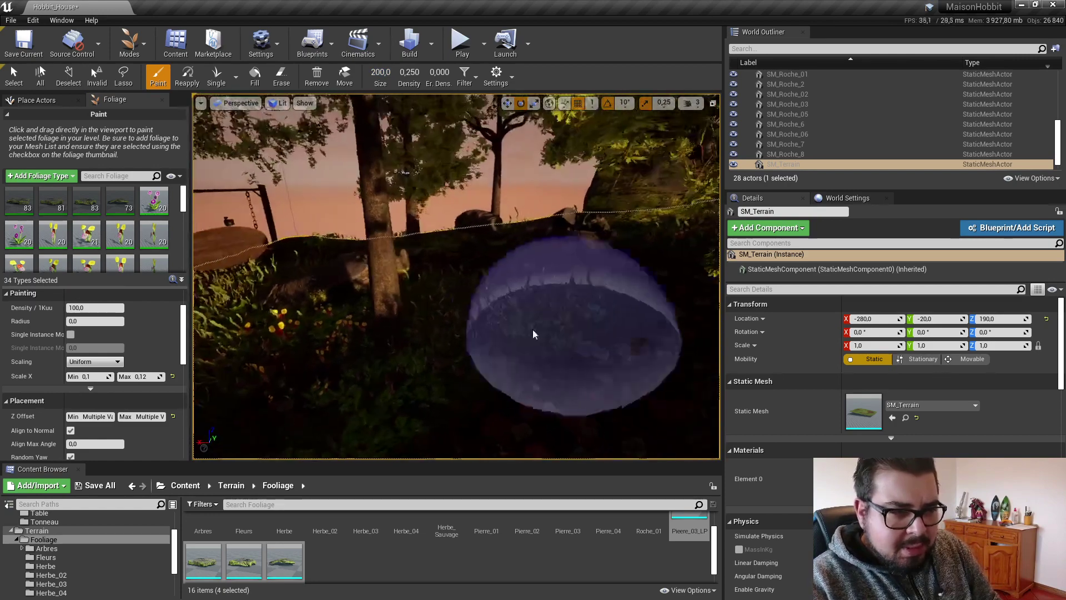
{"action": "left_click", "coordinate": [493, 312]}
{"action": "right_click_drag", "start_coordinate": [492, 312], "coordinate": [411, 350]}
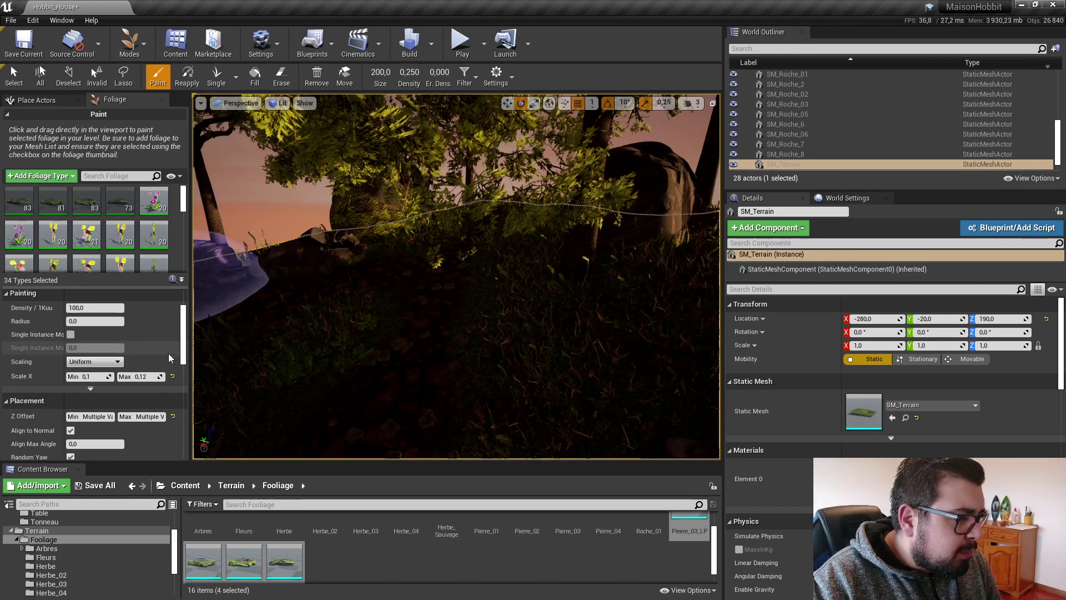
Step: Try painting flowers on the grassy slope with densities of 25 and 500 and a brush size up to 500, and undo the strokes
{"action": "left_click", "coordinate": [84, 308]}
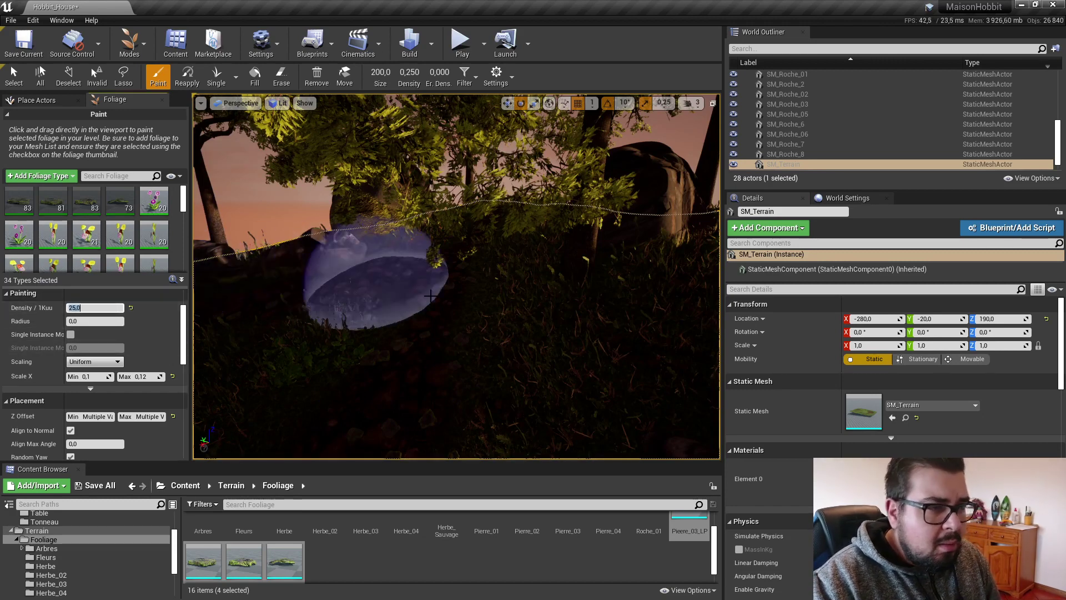
{"action": "mouse_move", "coordinate": [381, 285]}
{"action": "left_mouse_down"}
{"action": "mouse_move", "coordinate": [542, 381]}
{"action": "mouse_move", "coordinate": [369, 304]}
{"action": "left_mouse_up"}
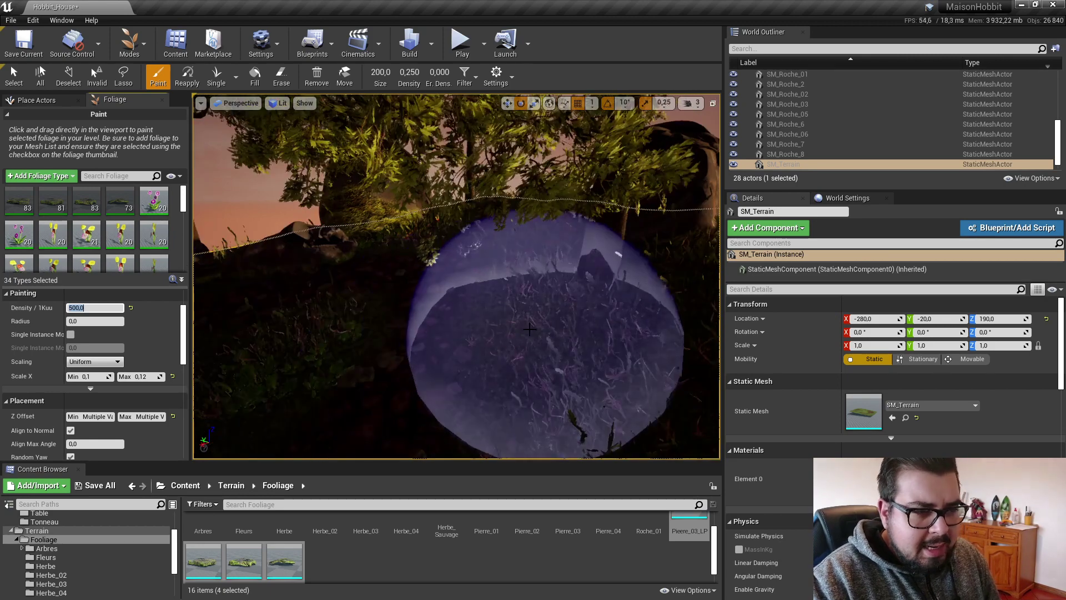
{"action": "left_click", "coordinate": [550, 333]}
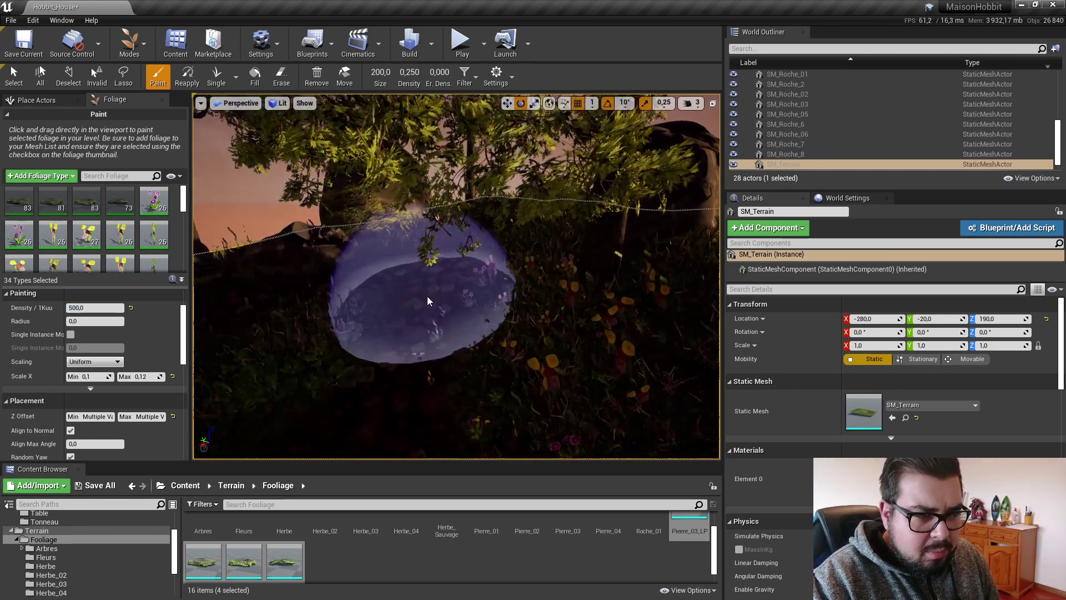
{"action": "right_click_drag", "start_coordinate": [422, 305], "coordinate": [519, 291]}
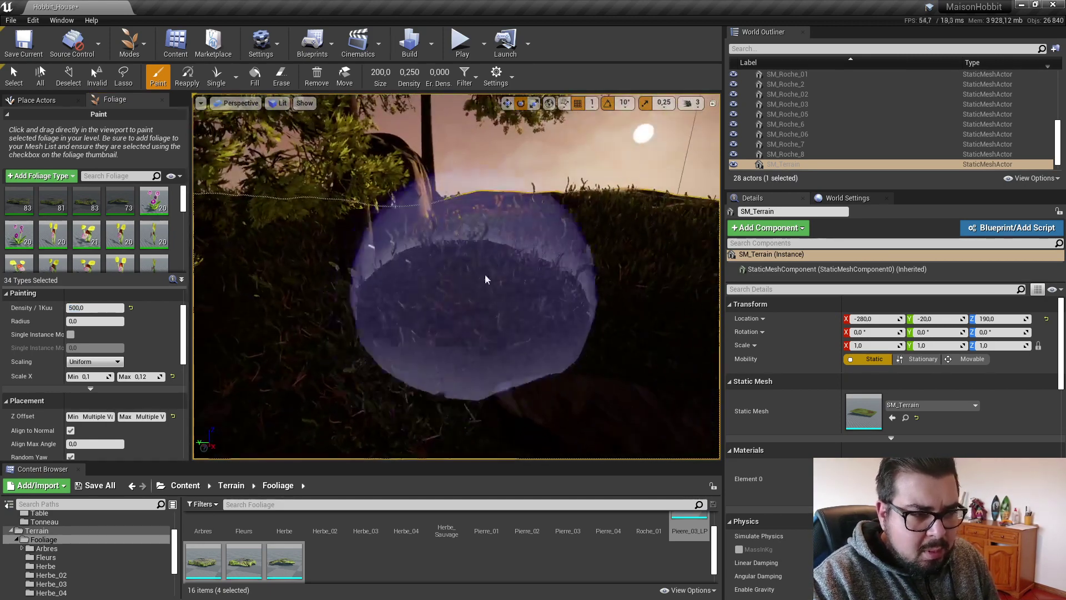
{"action": "mouse_move", "coordinate": [556, 237]}
{"action": "left_mouse_down", "text": "shift"}
{"action": "mouse_move", "coordinate": [576, 231]}
{"action": "mouse_move", "coordinate": [565, 228]}
{"action": "left_mouse_up", "text": "shift"}
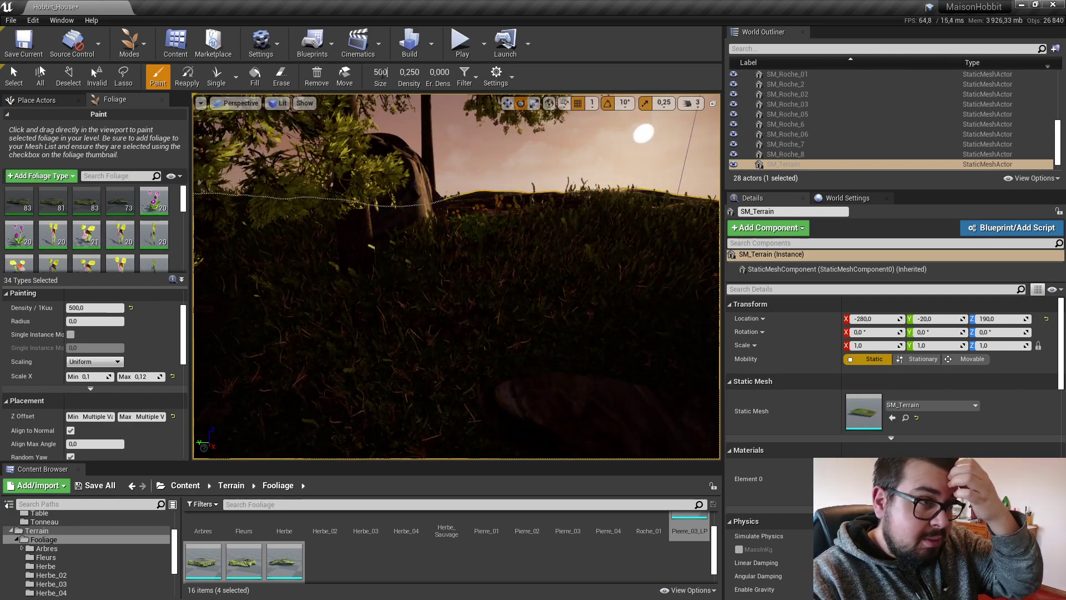
{"action": "mouse_move", "coordinate": [622, 269]}
{"action": "left_mouse_down"}
{"action": "mouse_move", "coordinate": [614, 247]}
{"action": "mouse_move", "coordinate": [555, 272]}
{"action": "left_mouse_up"}
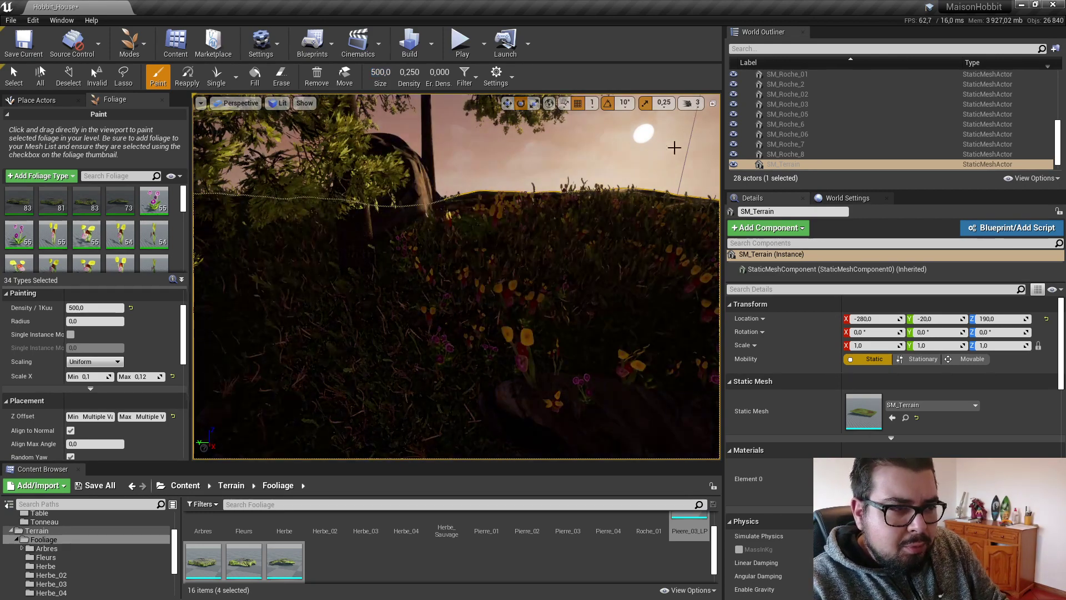
{"action": "key", "text": "ctrl+z"}
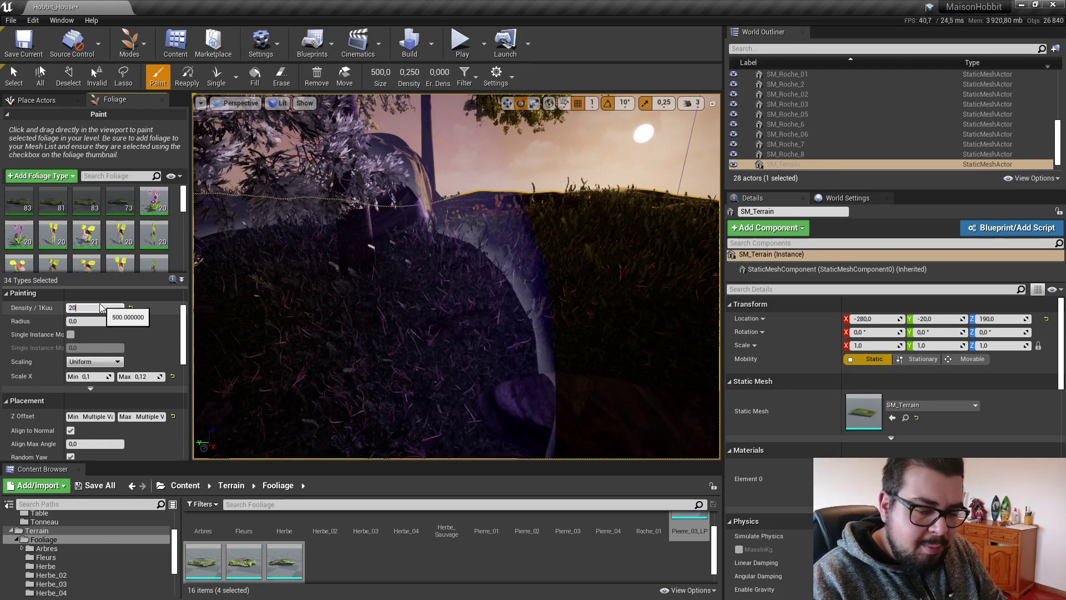
Step: Set the density to 200 and the brush size to 50, and paint small flower clusters on the grassy slope
{"action": "left_click", "coordinate": [381, 73]}
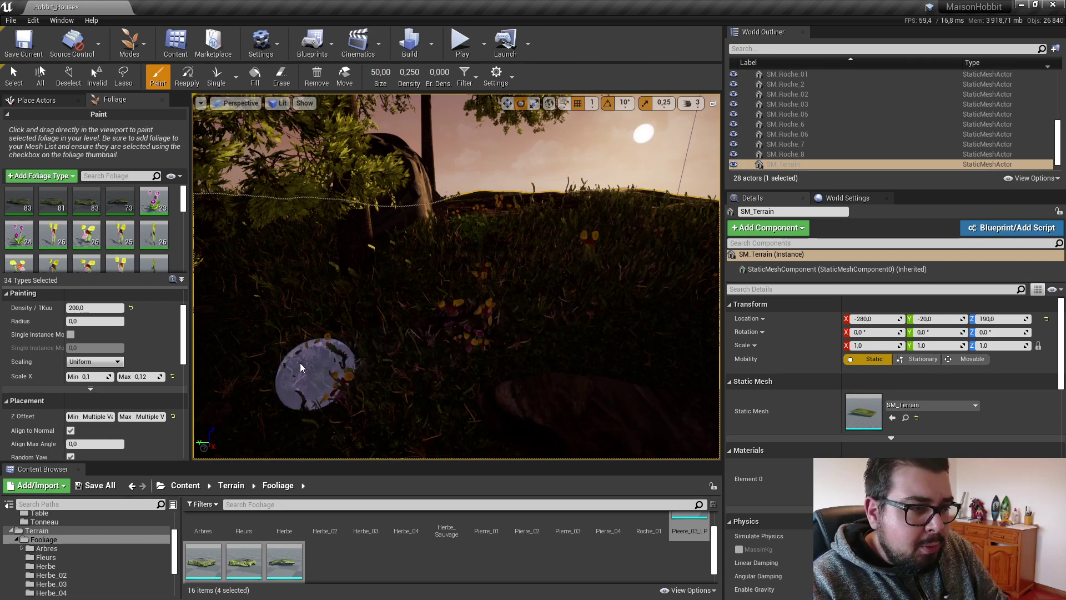
{"action": "right_click_drag", "start_coordinate": [304, 350], "coordinate": [206, 350]}
{"action": "left_click", "coordinate": [510, 294]}
{"action": "right_click_drag", "start_coordinate": [511, 291], "coordinate": [484, 274]}
{"action": "left_click", "coordinate": [478, 338]}
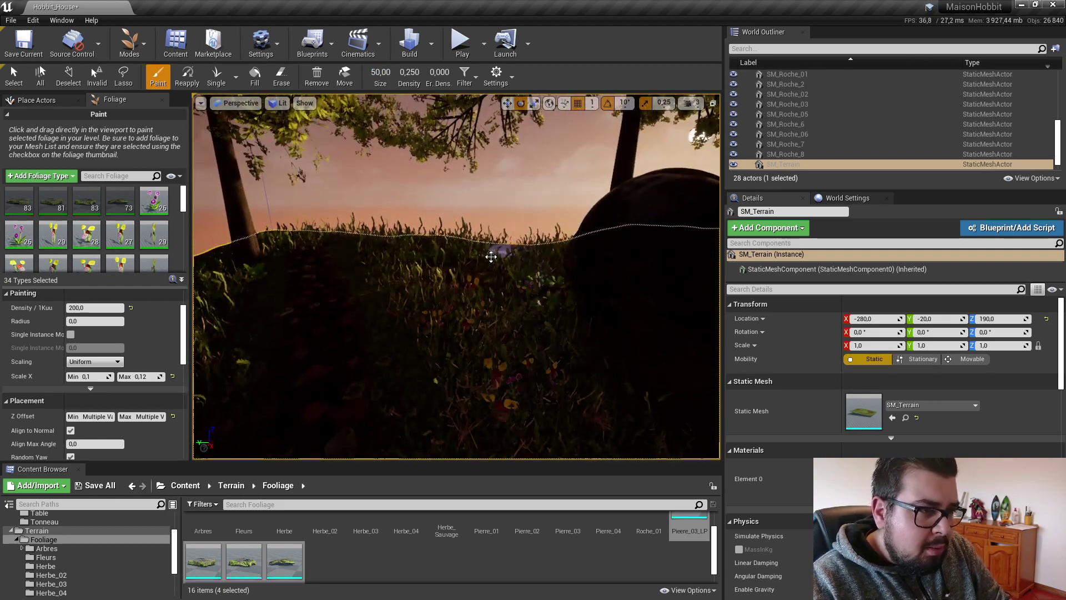
Step: Paint flowers in the grass on both sides of the path, next to the large boulder and the smaller rock
{"action": "left_click", "coordinate": [281, 247]}
{"action": "right_click_drag", "start_coordinate": [280, 247], "coordinate": [217, 259]}
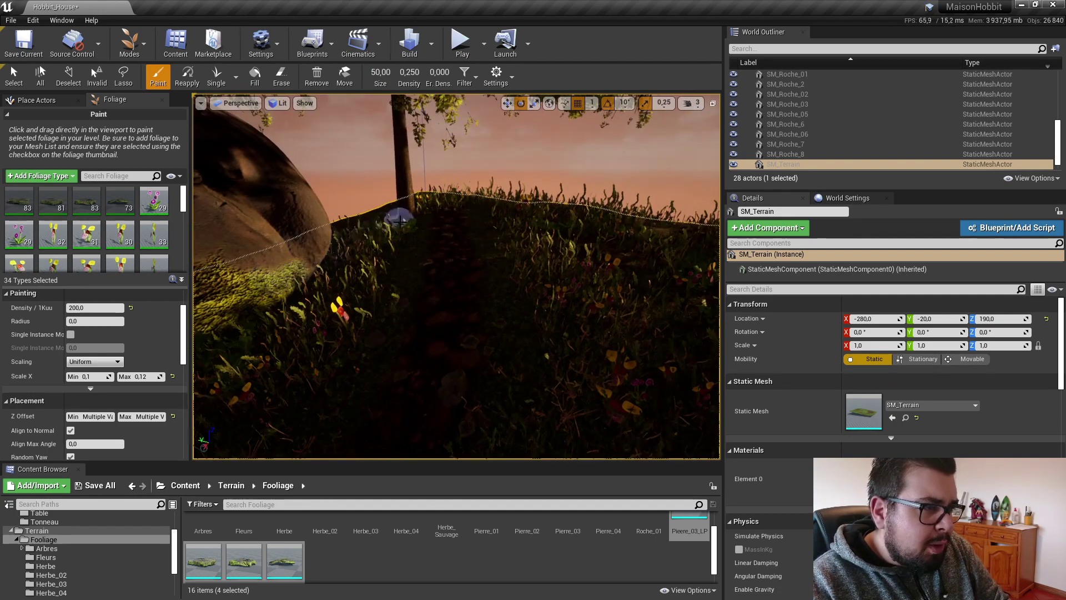
{"action": "right_click_drag", "start_coordinate": [326, 358], "coordinate": [250, 357]}
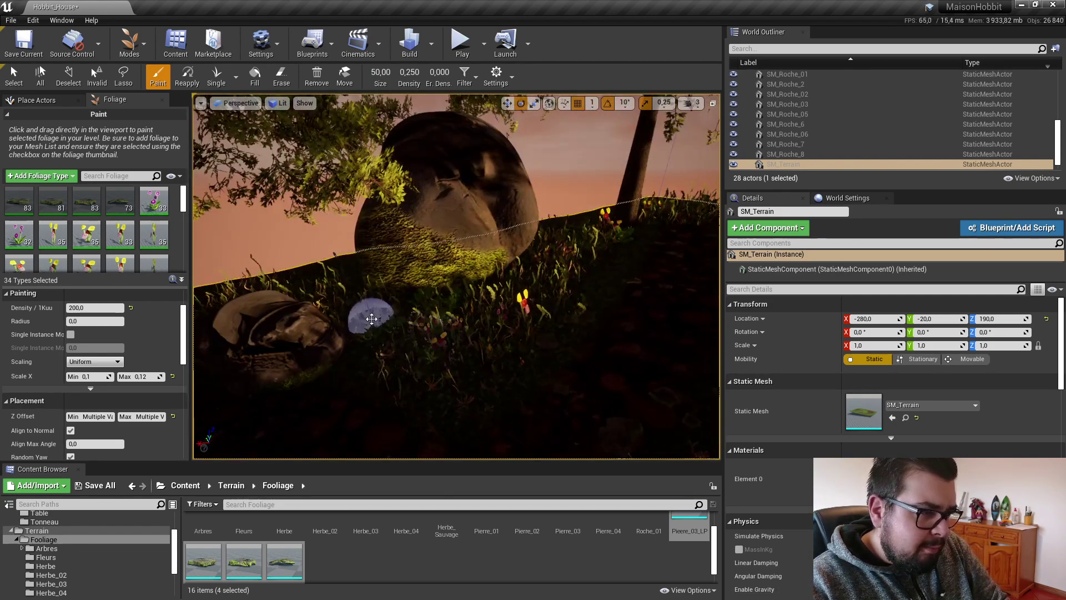
{"action": "left_click", "coordinate": [338, 294]}
{"action": "mouse_move", "coordinate": [328, 286]}
{"action": "right_mouse_down"}
{"action": "mouse_move", "coordinate": [437, 284]}
{"action": "mouse_move", "coordinate": [494, 315]}
{"action": "right_mouse_up"}
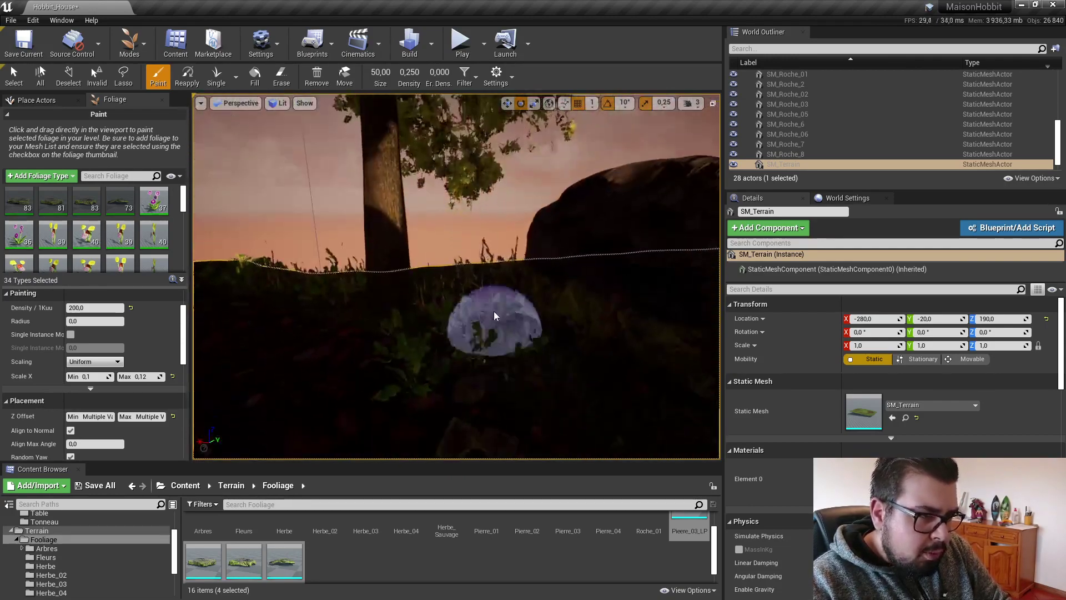
Step: Paint flowers along the path's border near the tree trunk and opposite the hanging wooden sign
{"action": "mouse_move", "coordinate": [431, 292]}
{"action": "left_mouse_down"}
{"action": "mouse_move", "coordinate": [558, 371]}
{"action": "mouse_move", "coordinate": [588, 404]}
{"action": "left_mouse_up"}
{"action": "right_click_drag", "start_coordinate": [472, 361], "coordinate": [455, 357]}
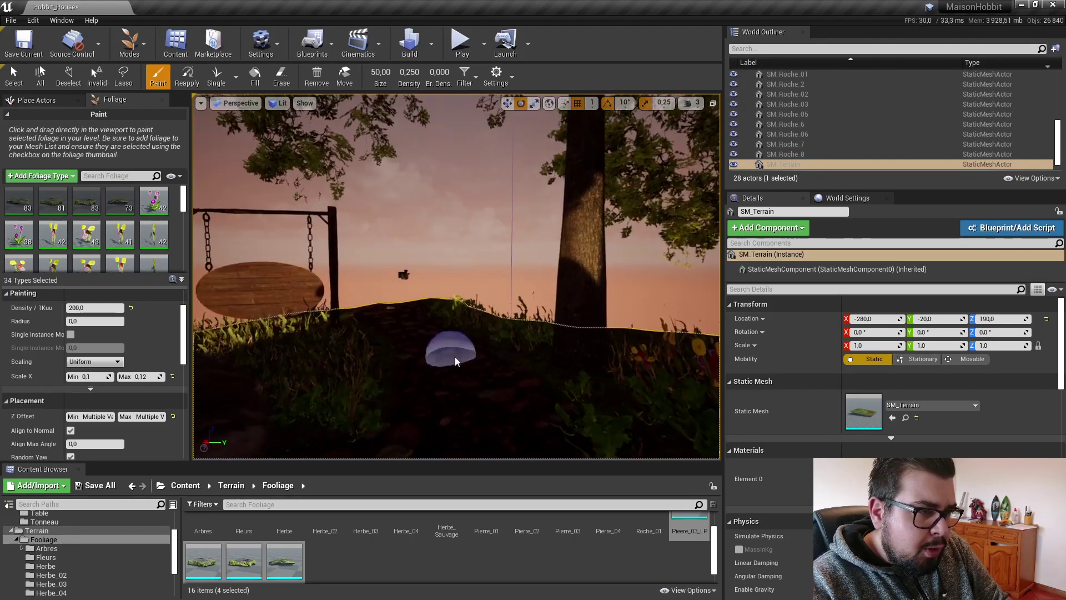
{"action": "right_click_drag", "start_coordinate": [361, 355], "coordinate": [357, 355]}
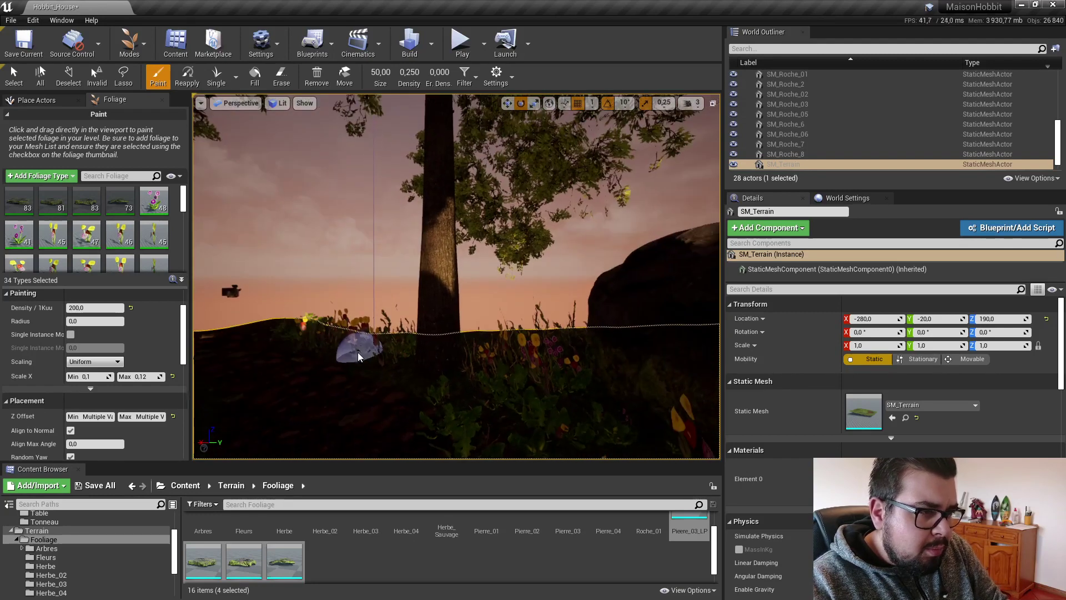
{"action": "mouse_move", "coordinate": [340, 351]}
{"action": "left_mouse_down", "text": "shift"}
{"action": "mouse_move", "coordinate": [388, 361]}
{"action": "mouse_move", "coordinate": [392, 345]}
{"action": "mouse_move", "coordinate": [337, 344]}
{"action": "left_mouse_up", "text": "shift"}
{"action": "right_click_drag", "start_coordinate": [337, 344], "coordinate": [328, 350]}
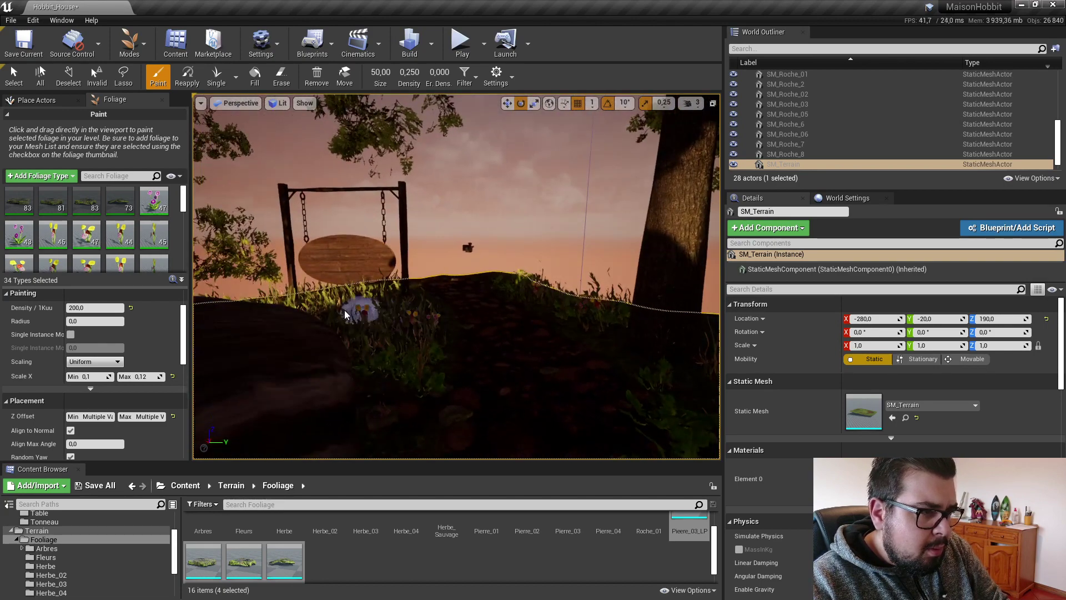
Step: Paint flowers in the grass beside the hanging wooden sign and around the rock behind it
{"action": "mouse_move", "coordinate": [328, 309]}
{"action": "right_mouse_down"}
{"action": "mouse_move", "coordinate": [333, 339]}
{"action": "mouse_move", "coordinate": [332, 328]}
{"action": "mouse_move", "coordinate": [305, 336]}
{"action": "mouse_move", "coordinate": [326, 304]}
{"action": "right_mouse_up"}
{"action": "left_click", "coordinate": [396, 379]}
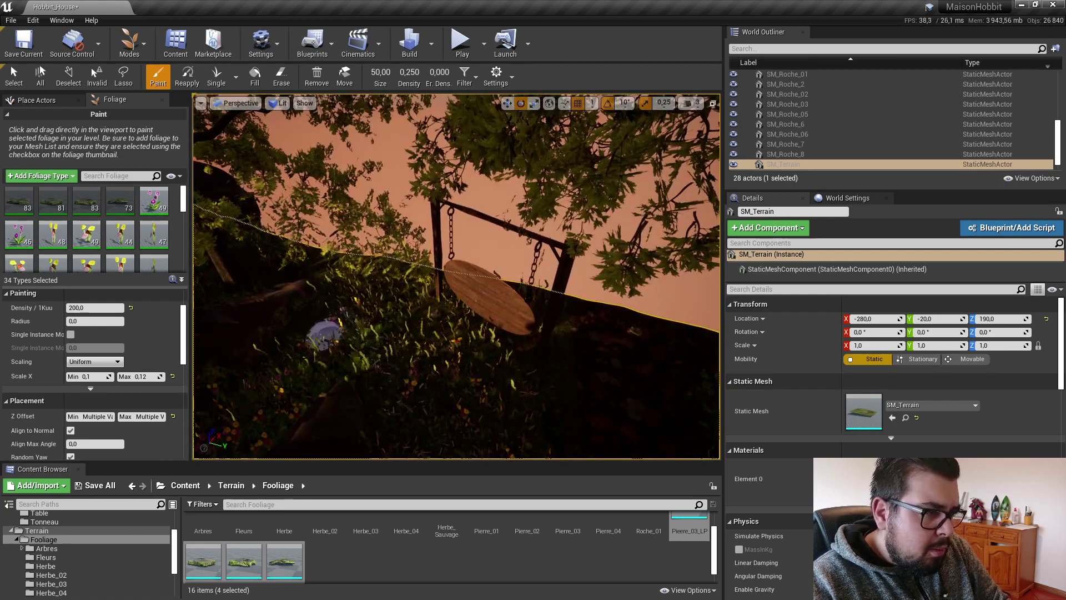
{"action": "left_click_drag", "start_coordinate": [326, 334], "coordinate": [271, 365]}
{"action": "right_click_drag", "start_coordinate": [271, 366], "coordinate": [392, 364]}
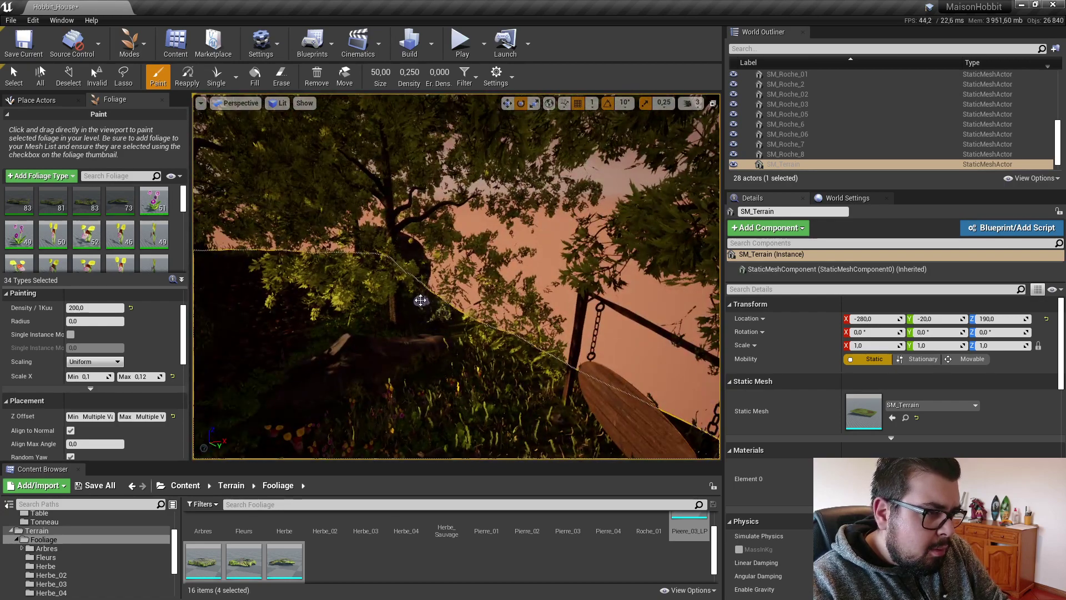
{"action": "mouse_move", "coordinate": [288, 358]}
{"action": "right_mouse_down"}
{"action": "mouse_move", "coordinate": [356, 361]}
{"action": "mouse_move", "coordinate": [316, 367]}
{"action": "mouse_move", "coordinate": [442, 222]}
{"action": "right_mouse_up"}
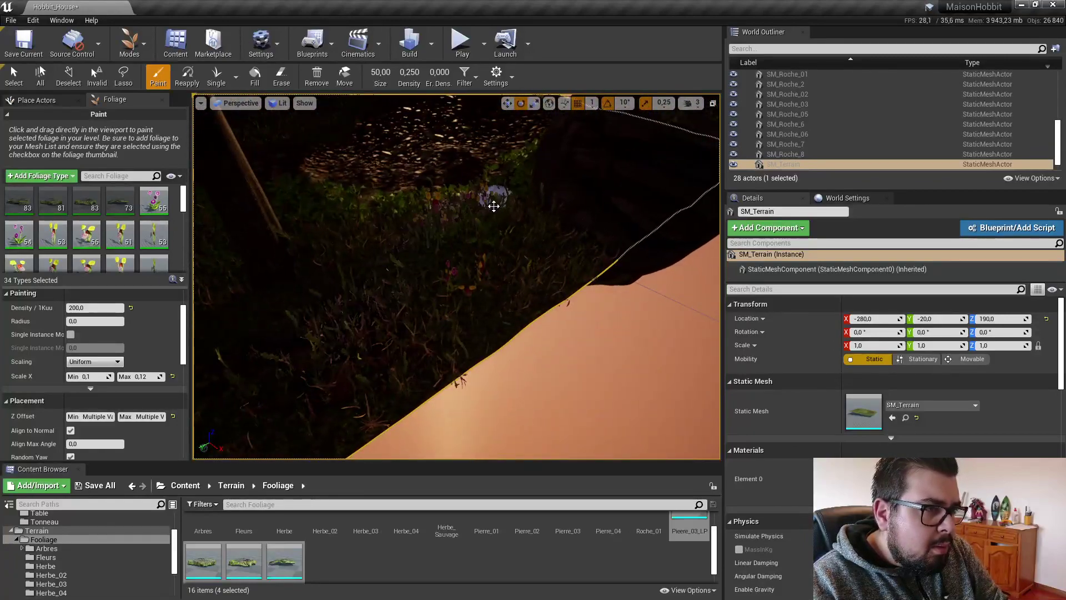
Step: Paint sparse flowers on the grassy bank along the terrain's outer edge, undoing the strokes that come out too dense
{"action": "left_click", "coordinate": [313, 350]}
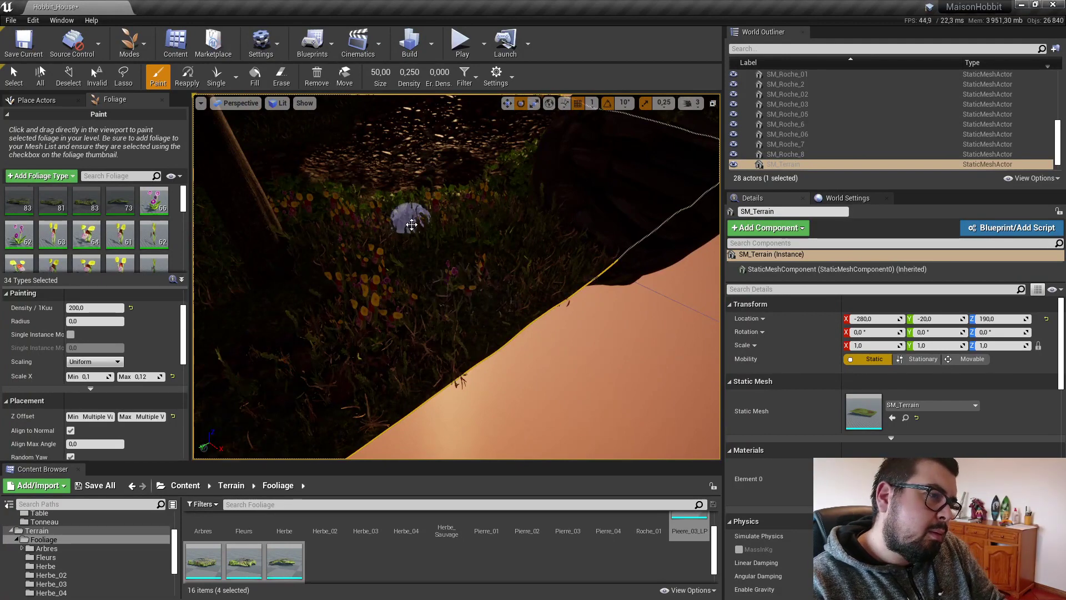
{"action": "mouse_move", "coordinate": [344, 225]}
{"action": "left_mouse_down", "text": "shift"}
{"action": "mouse_move", "coordinate": [310, 214]}
{"action": "mouse_move", "coordinate": [497, 195]}
{"action": "left_mouse_up", "text": "shift"}
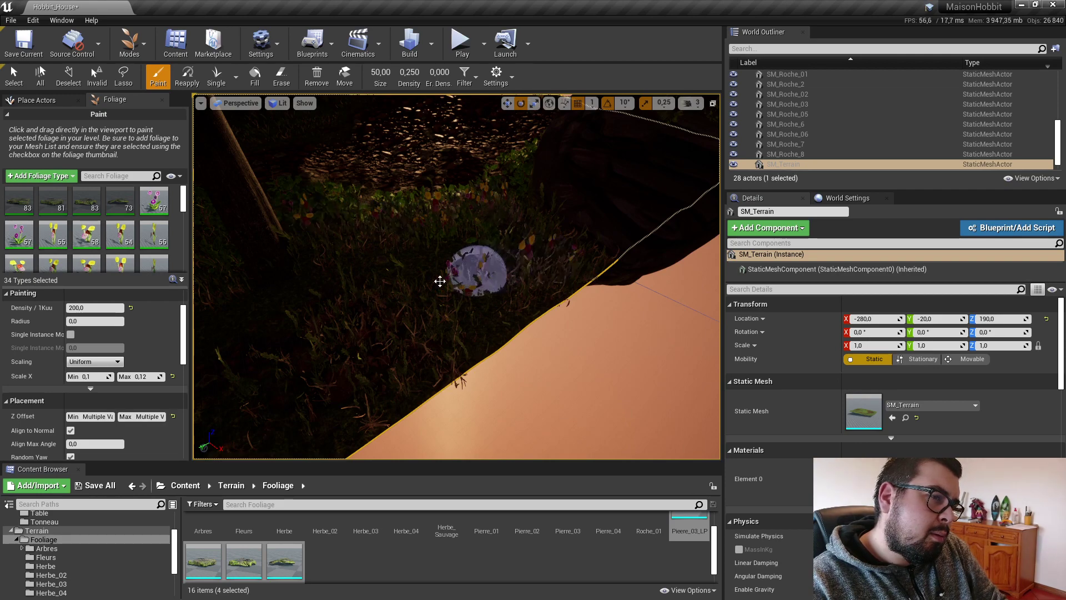
{"action": "mouse_move", "coordinate": [459, 274]}
{"action": "left_mouse_down"}
{"action": "mouse_move", "coordinate": [374, 231]}
{"action": "mouse_move", "coordinate": [309, 281]}
{"action": "mouse_move", "coordinate": [258, 358]}
{"action": "left_mouse_up"}
{"action": "right_click_drag", "start_coordinate": [258, 357], "coordinate": [348, 350]}
{"action": "mouse_move", "coordinate": [347, 350]}
{"action": "left_mouse_down"}
{"action": "mouse_move", "coordinate": [295, 261]}
{"action": "mouse_move", "coordinate": [484, 228]}
{"action": "mouse_move", "coordinate": [516, 196]}
{"action": "left_mouse_up"}
Step: Paint flowers along the stony path's border at the foot of the mossy rock
{"action": "mouse_move", "coordinate": [608, 228]}
{"action": "right_mouse_down"}
{"action": "mouse_move", "coordinate": [694, 214]}
{"action": "mouse_move", "coordinate": [671, 245]}
{"action": "right_mouse_up"}
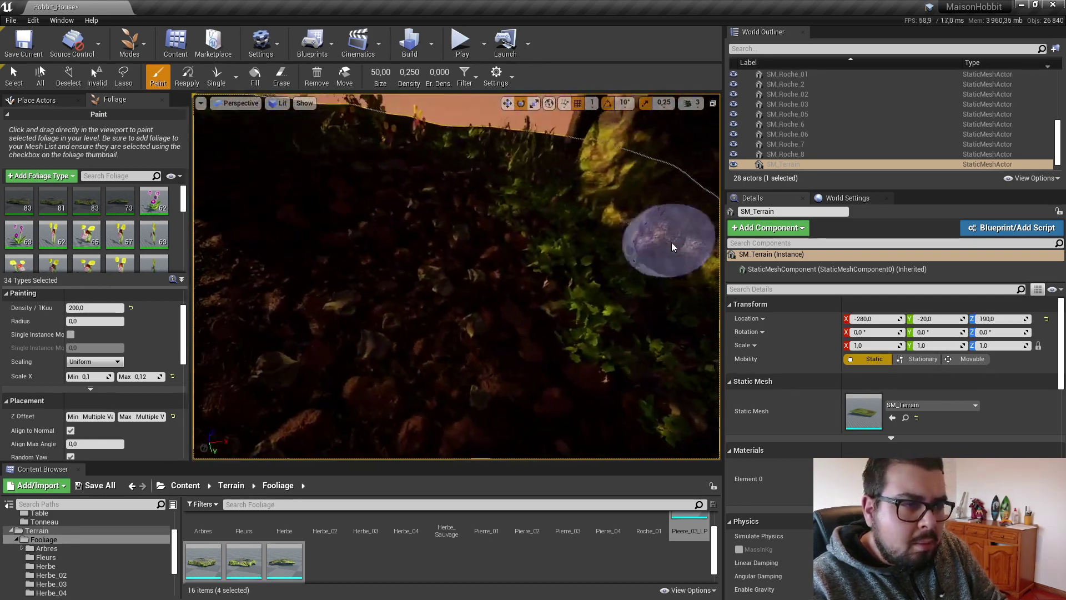
{"action": "mouse_move", "coordinate": [671, 244]}
{"action": "left_mouse_down"}
{"action": "mouse_move", "coordinate": [614, 283]}
{"action": "mouse_move", "coordinate": [534, 182]}
{"action": "mouse_move", "coordinate": [524, 143]}
{"action": "mouse_move", "coordinate": [460, 125]}
{"action": "mouse_move", "coordinate": [362, 124]}
{"action": "mouse_move", "coordinate": [415, 136]}
{"action": "left_mouse_up"}
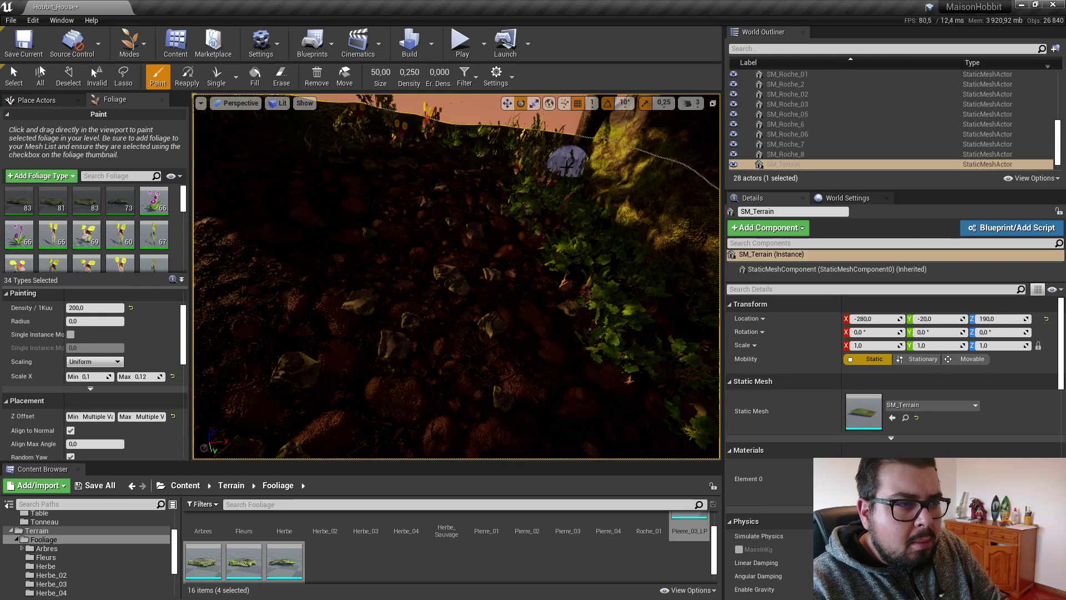
{"action": "right_click_drag", "start_coordinate": [552, 183], "coordinate": [536, 191]}
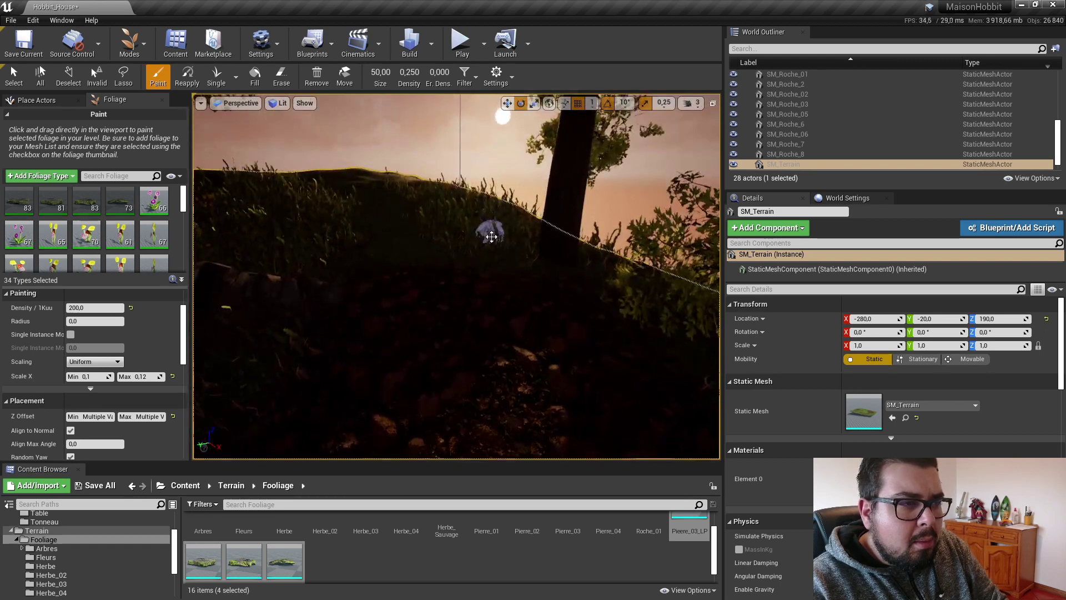
Step: Paint flowers across the grassy hillside above the path and around the dark rocks
{"action": "mouse_move", "coordinate": [490, 233]}
{"action": "left_mouse_down"}
{"action": "mouse_move", "coordinate": [448, 205]}
{"action": "mouse_move", "coordinate": [428, 231]}
{"action": "mouse_move", "coordinate": [336, 239]}
{"action": "mouse_move", "coordinate": [273, 231]}
{"action": "mouse_move", "coordinate": [231, 202]}
{"action": "mouse_move", "coordinate": [221, 215]}
{"action": "left_mouse_up"}
{"action": "right_click_drag", "start_coordinate": [221, 215], "coordinate": [335, 225]}
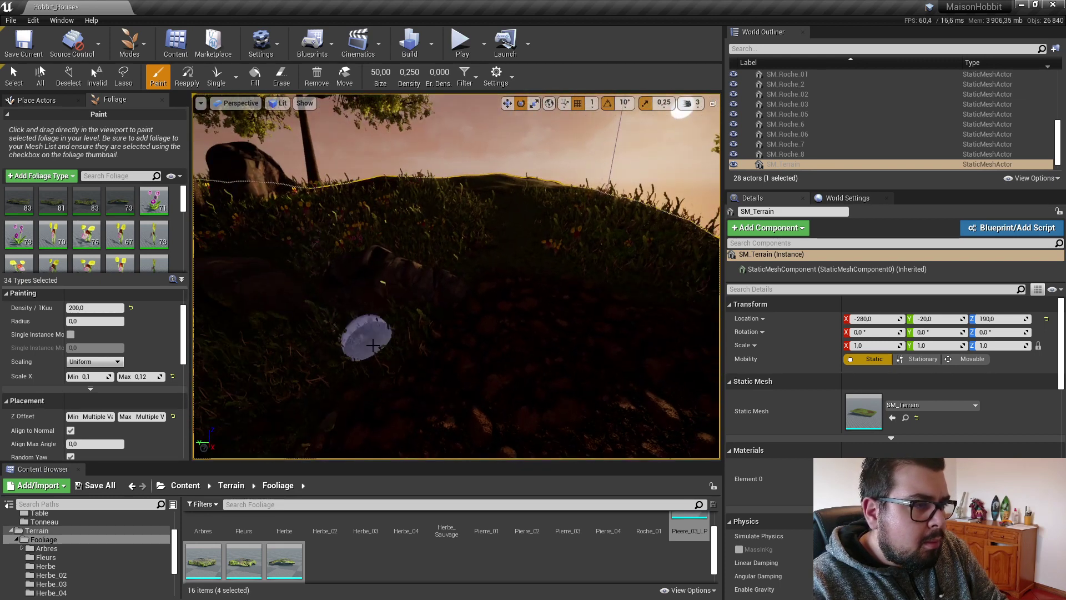
{"action": "left_click_drag", "start_coordinate": [369, 338], "coordinate": [254, 356]}
{"action": "right_click_drag", "start_coordinate": [254, 355], "coordinate": [234, 351]}
{"action": "left_click_drag", "start_coordinate": [233, 350], "coordinate": [331, 224]}
{"action": "mouse_move", "coordinate": [480, 206]}
{"action": "right_mouse_down"}
{"action": "mouse_move", "coordinate": [495, 227]}
{"action": "mouse_move", "coordinate": [536, 199]}
{"action": "mouse_move", "coordinate": [487, 207]}
{"action": "right_mouse_up"}
{"action": "mouse_move", "coordinate": [488, 207]}
{"action": "left_mouse_down"}
{"action": "mouse_move", "coordinate": [431, 243]}
{"action": "mouse_move", "coordinate": [492, 284]}
{"action": "mouse_move", "coordinate": [542, 374]}
{"action": "left_mouse_up"}
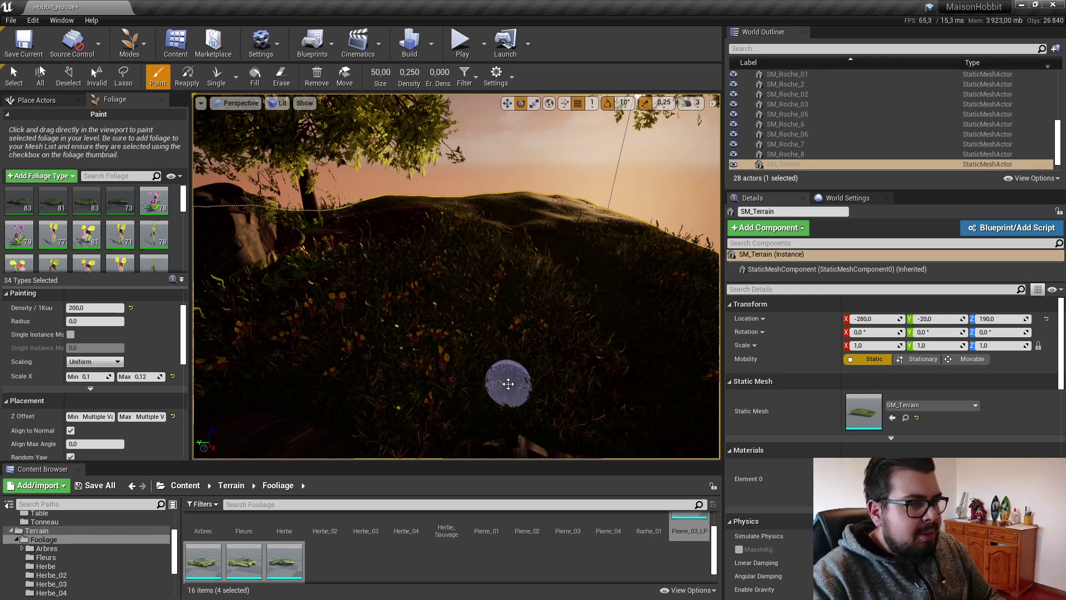
Step: Open the Arbres folder and place the SM_Arbre_01 tree on the dark grassy hillside
{"action": "scroll", "coordinate": [204, 550], "scroll_direction": "up", "scroll_amount": 1}
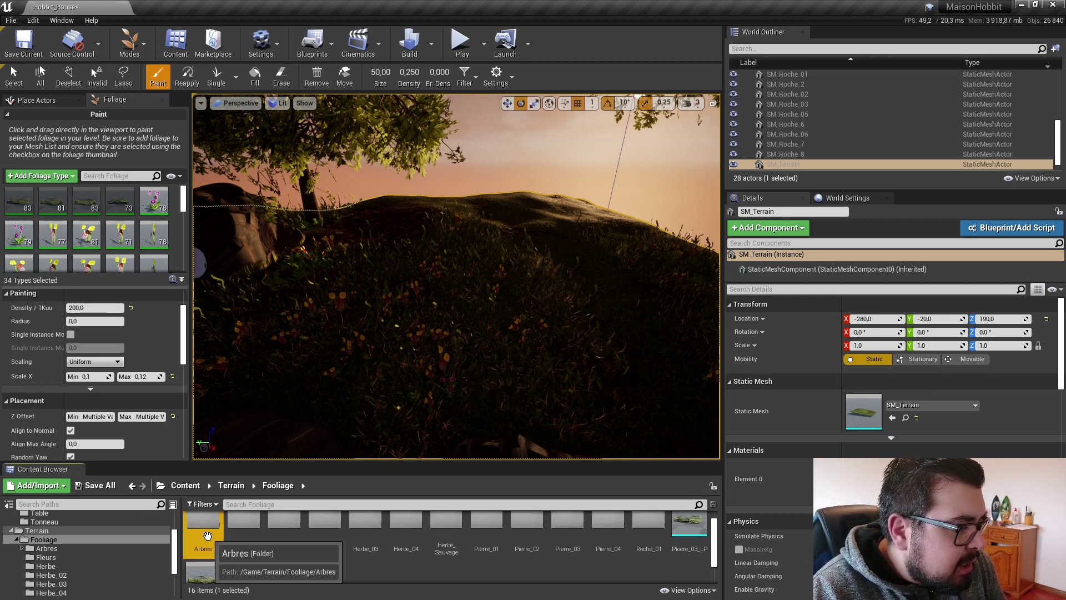
{"action": "double_click", "coordinate": [203, 525]}
{"action": "left_click_drag", "start_coordinate": [284, 530], "coordinate": [418, 325]}
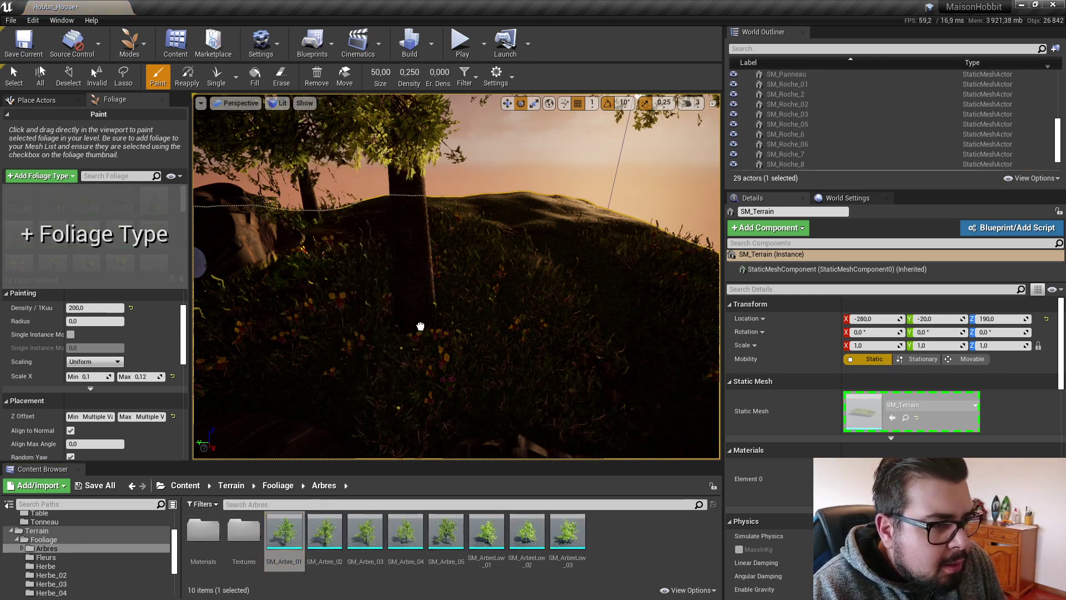
{"action": "left_click", "coordinate": [874, 346]}
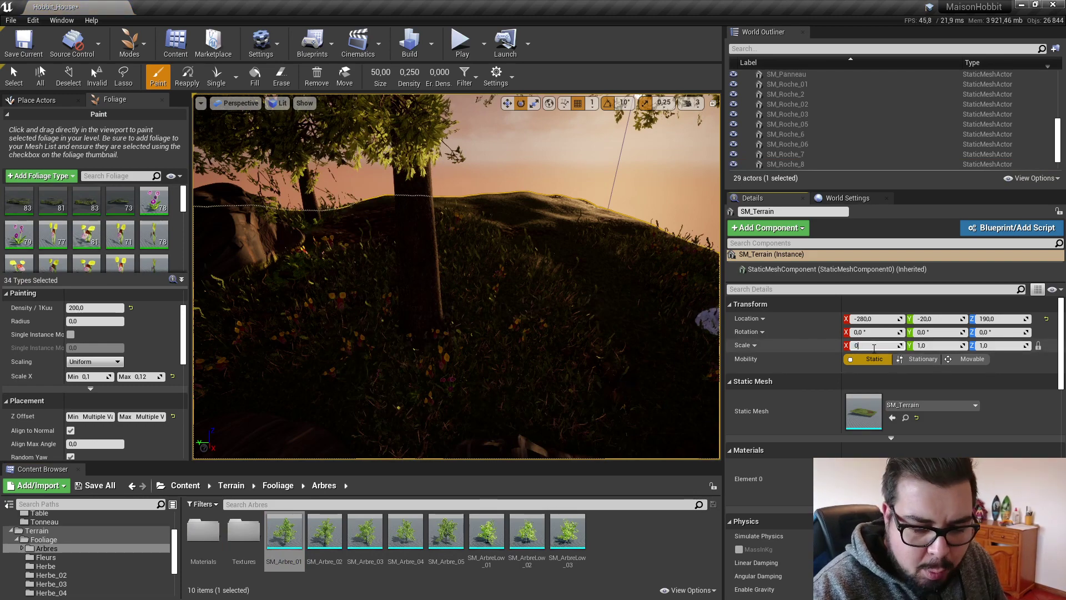
{"action": "type", "text": "0.2"}
{"action": "key", "text": "Return"}
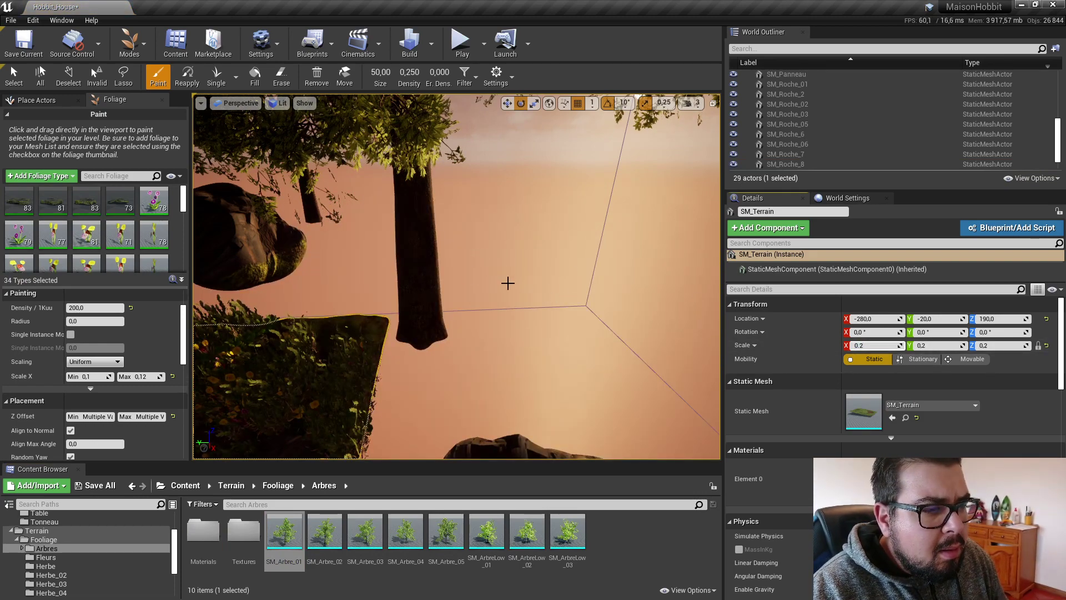
{"action": "right_click_drag", "start_coordinate": [540, 275], "coordinate": [573, 282]}
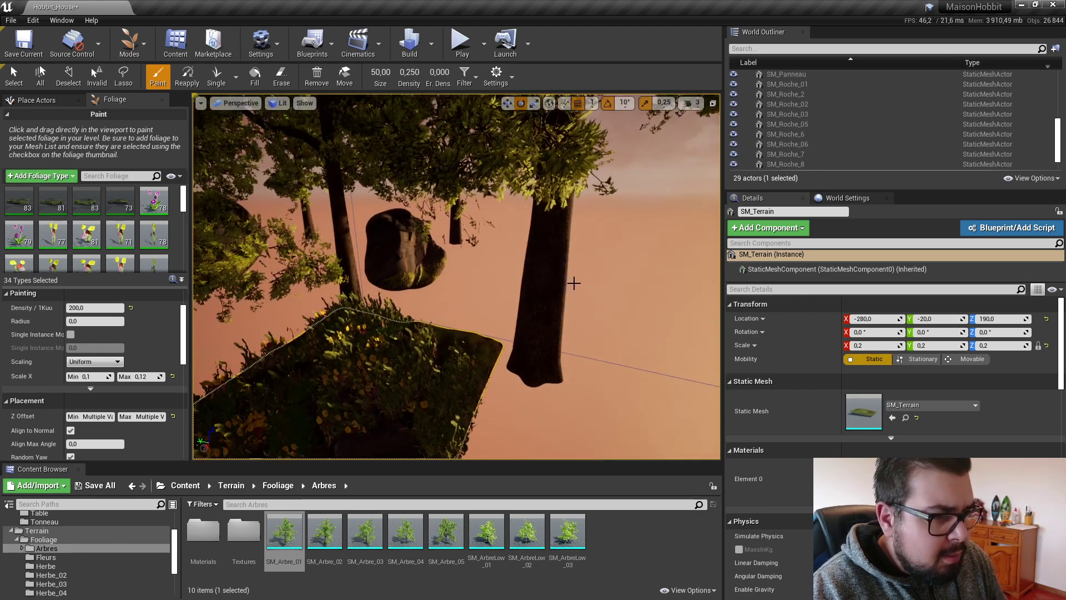
{"action": "key", "text": "ctrl+z"}
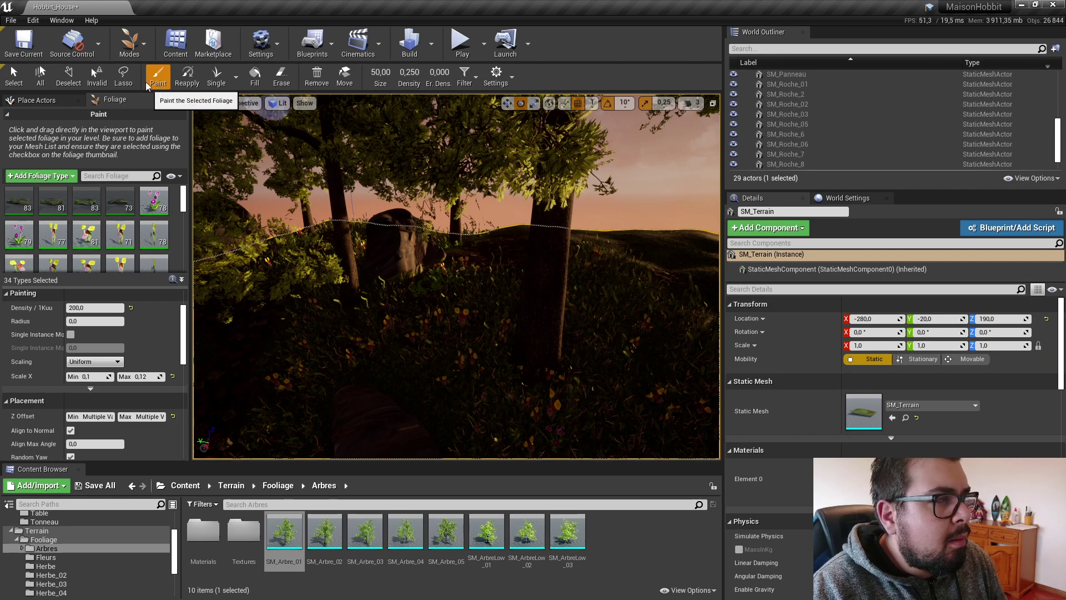
Step: Switch from Foliage to Select mode and scale the newly placed hillside tree uniformly to 0.1
{"action": "left_click", "coordinate": [122, 56]}
{"action": "left_click", "coordinate": [147, 71]}
{"action": "left_click", "coordinate": [547, 277]}
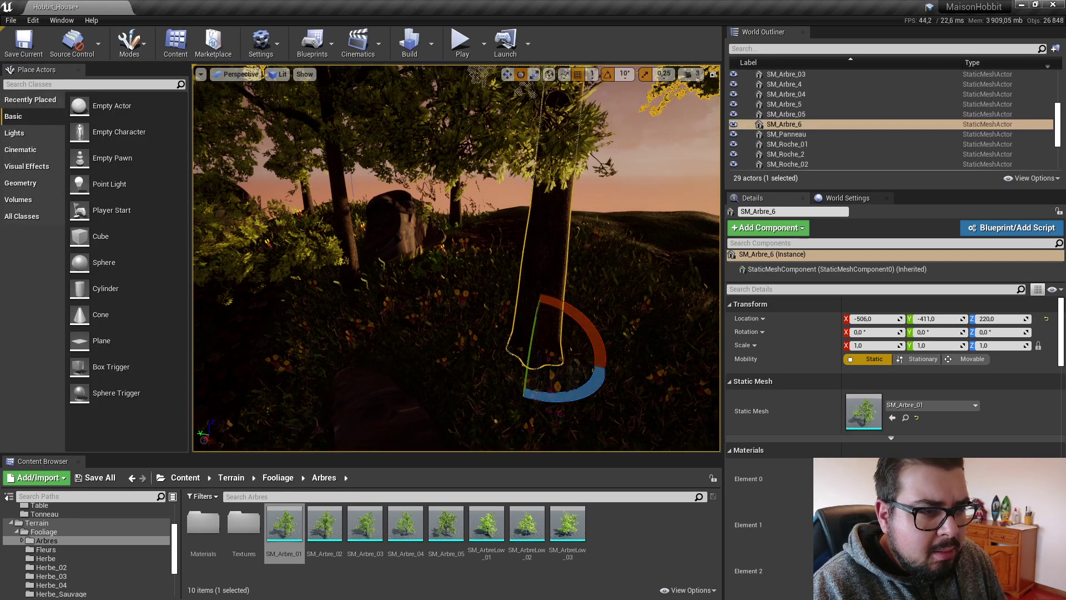
{"action": "left_click", "coordinate": [875, 346]}
{"action": "type", "text": "0,1"}
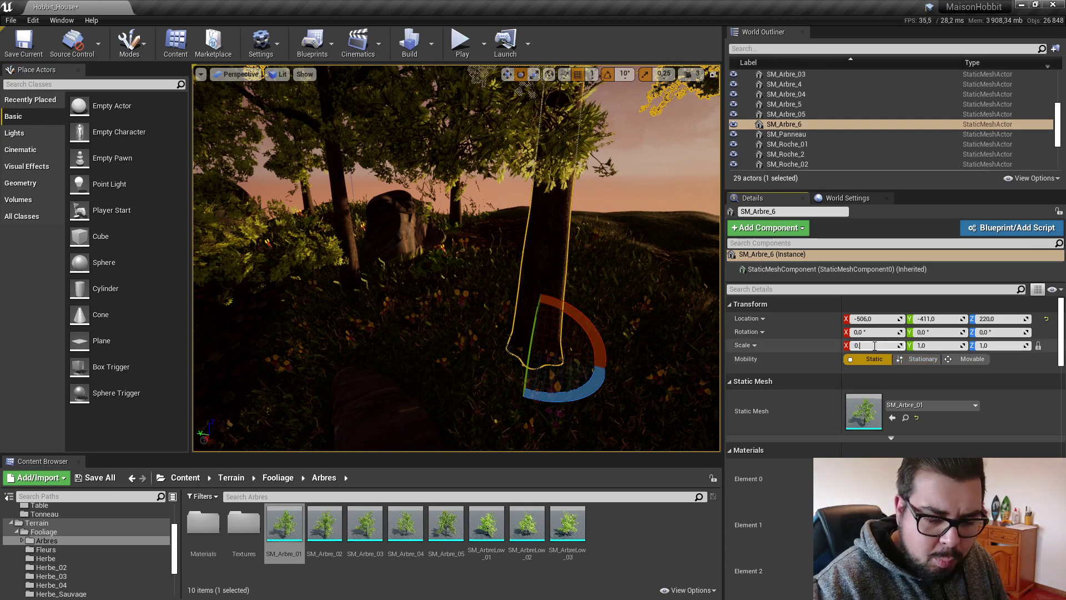
{"action": "key", "text": "Return"}
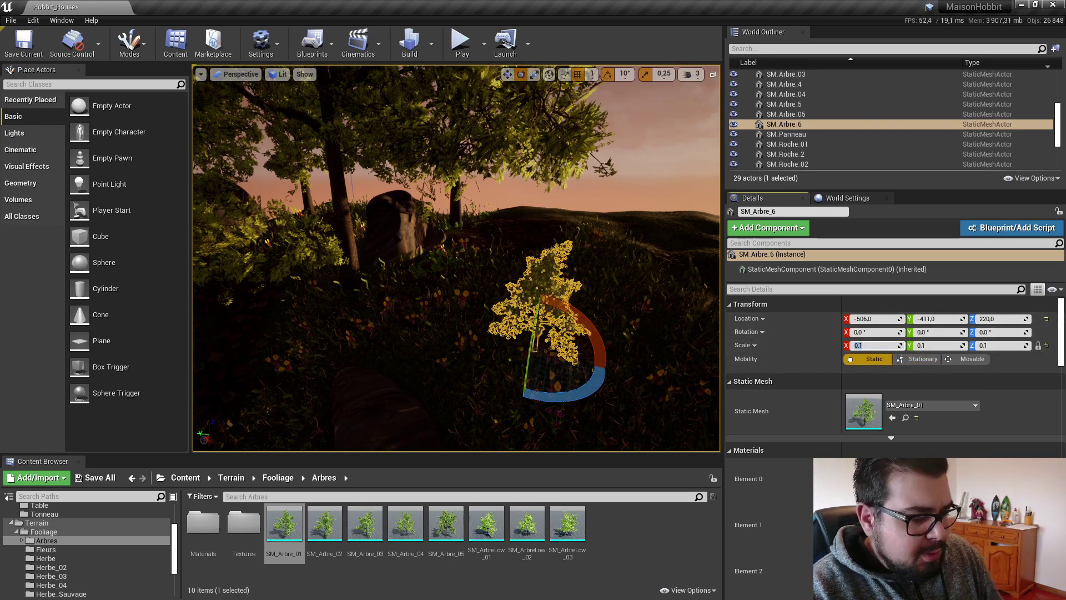
Step: Place the SM_Arbre_04 tree in the grass just behind the long dark rock and scale it uniformly to 0.25
{"action": "left_click", "coordinate": [615, 301]}
{"action": "right_click_drag", "start_coordinate": [615, 301], "coordinate": [560, 303]}
{"action": "left_click_drag", "start_coordinate": [608, 256], "coordinate": [590, 238]}
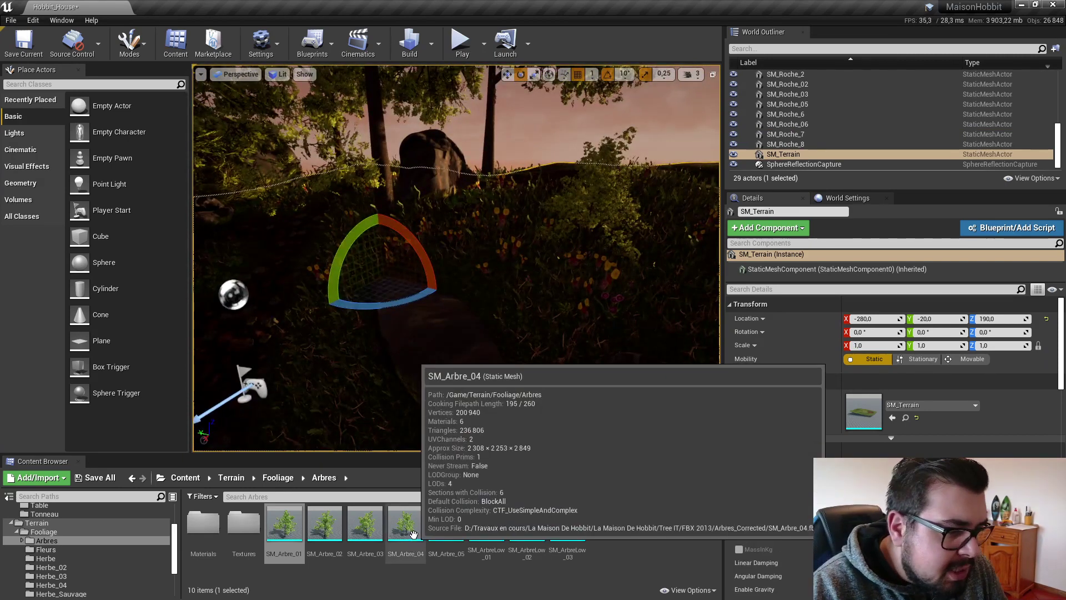
{"action": "left_click_drag", "start_coordinate": [413, 548], "coordinate": [486, 267]}
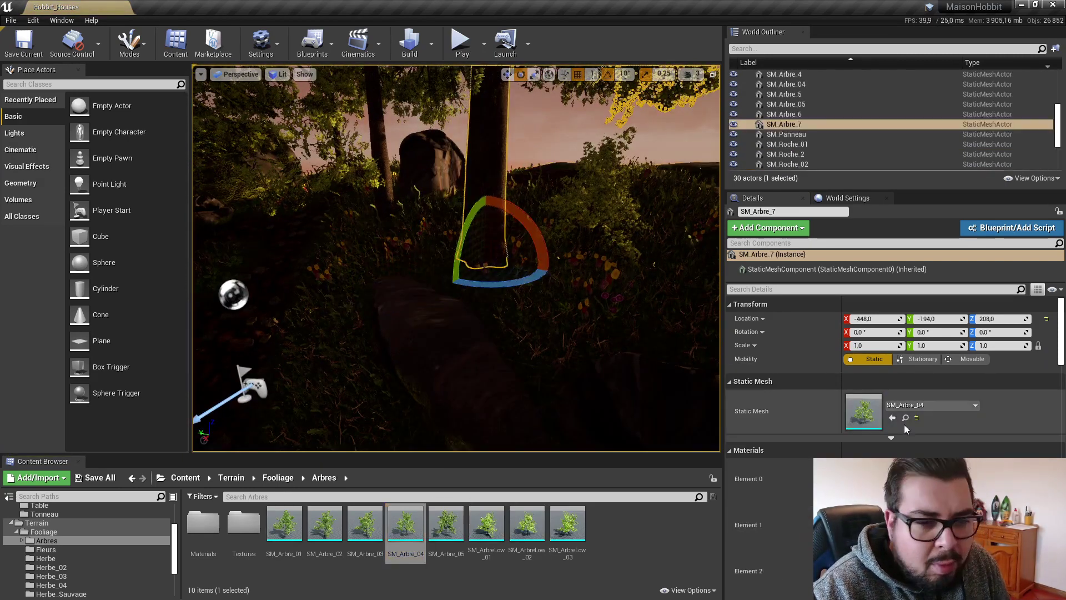
{"action": "left_click", "coordinate": [863, 345]}
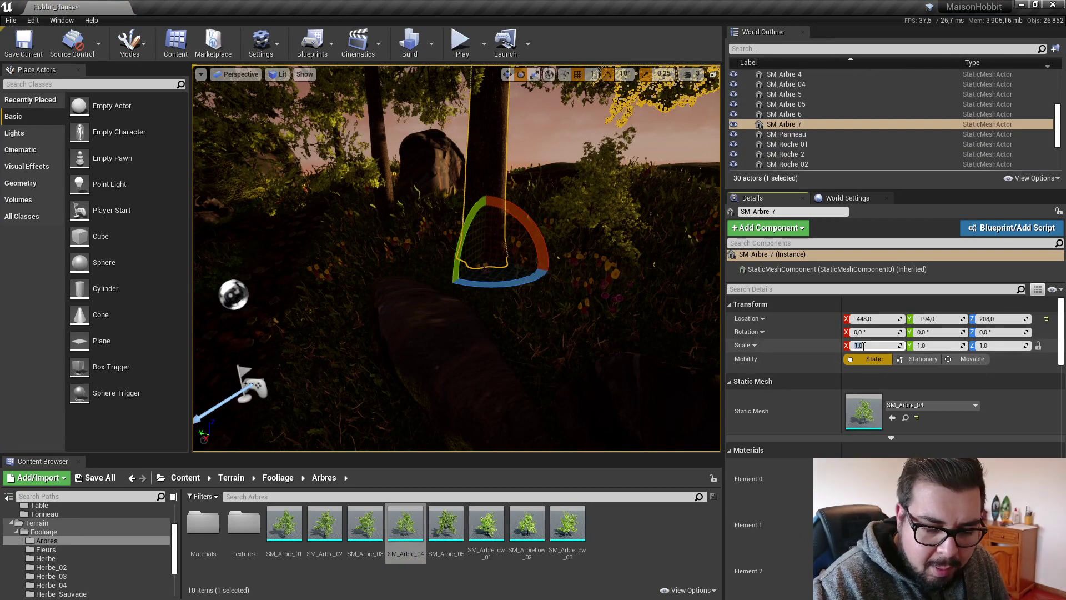
{"action": "type", "text": "0,25"}
{"action": "key", "text": "Return"}
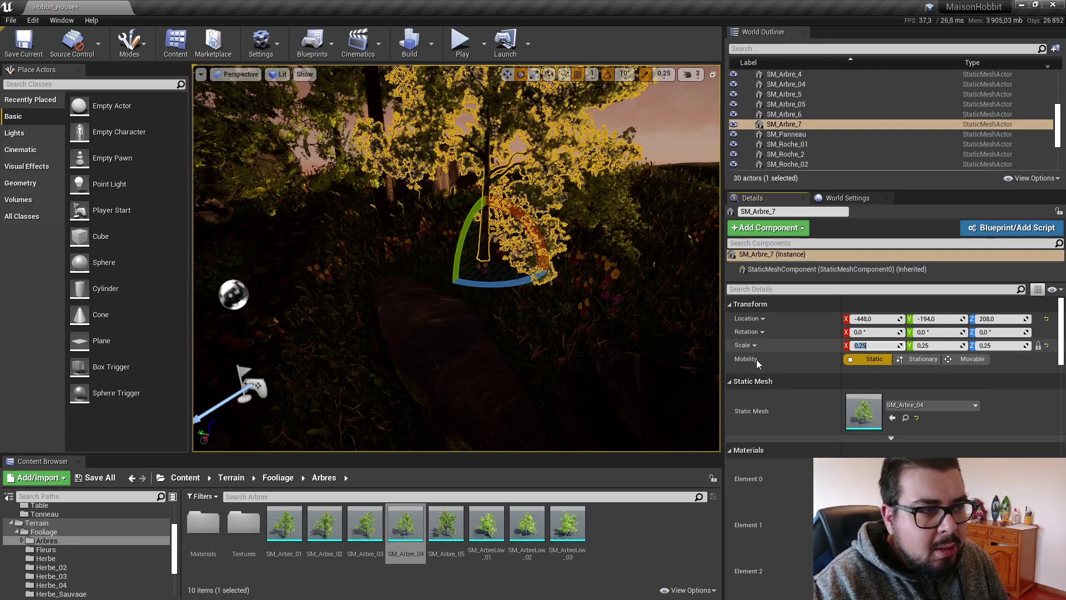
Step: Place the SM_ArbreLow_01 tree on the grassy slope behind the dark rocks and scale it uniformly to 0.3
{"action": "left_click", "coordinate": [556, 356]}
{"action": "key", "text": "s"}
{"action": "right_click_drag", "start_coordinate": [556, 355], "coordinate": [629, 352]}
{"action": "key", "text": "a"}
{"action": "key", "text": "w"}
{"action": "left_click_drag", "start_coordinate": [494, 531], "coordinate": [489, 289]}
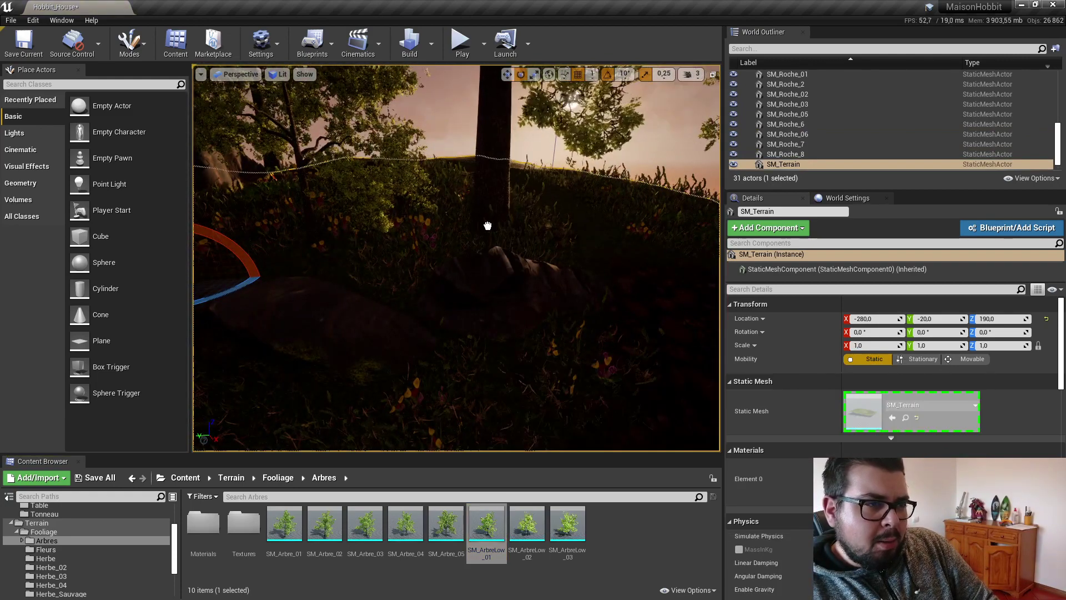
{"action": "left_click", "coordinate": [882, 346]}
{"action": "type", "text": "0,3"}
{"action": "key", "text": "Return"}
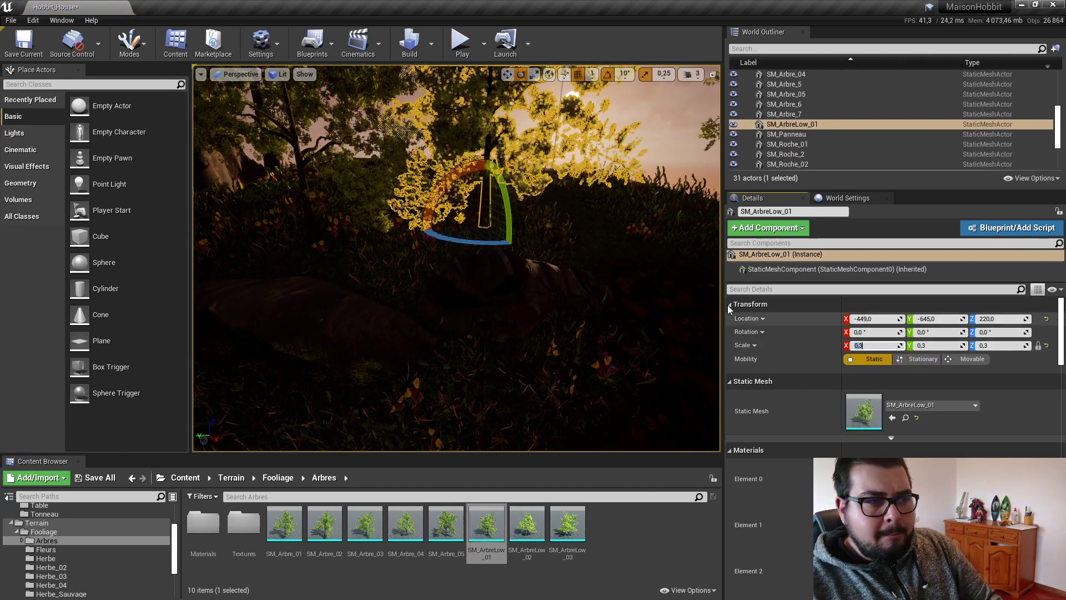
Step: Place another SM_Arbre_01 tree in the flowery grass beside the path's low rock and scale it uniformly to 0.1
{"action": "left_click", "coordinate": [617, 303]}
{"action": "mouse_move", "coordinate": [616, 303]}
{"action": "right_mouse_down"}
{"action": "mouse_move", "coordinate": [597, 283]}
{"action": "mouse_move", "coordinate": [550, 292]}
{"action": "mouse_move", "coordinate": [622, 288]}
{"action": "right_mouse_up"}
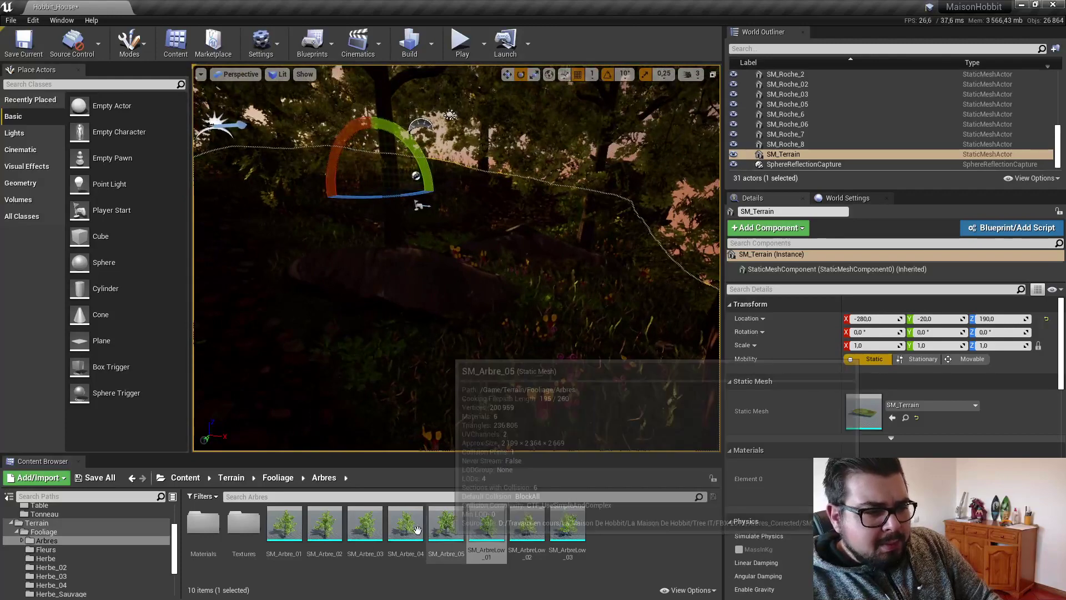
{"action": "left_click_drag", "start_coordinate": [284, 524], "coordinate": [552, 289]}
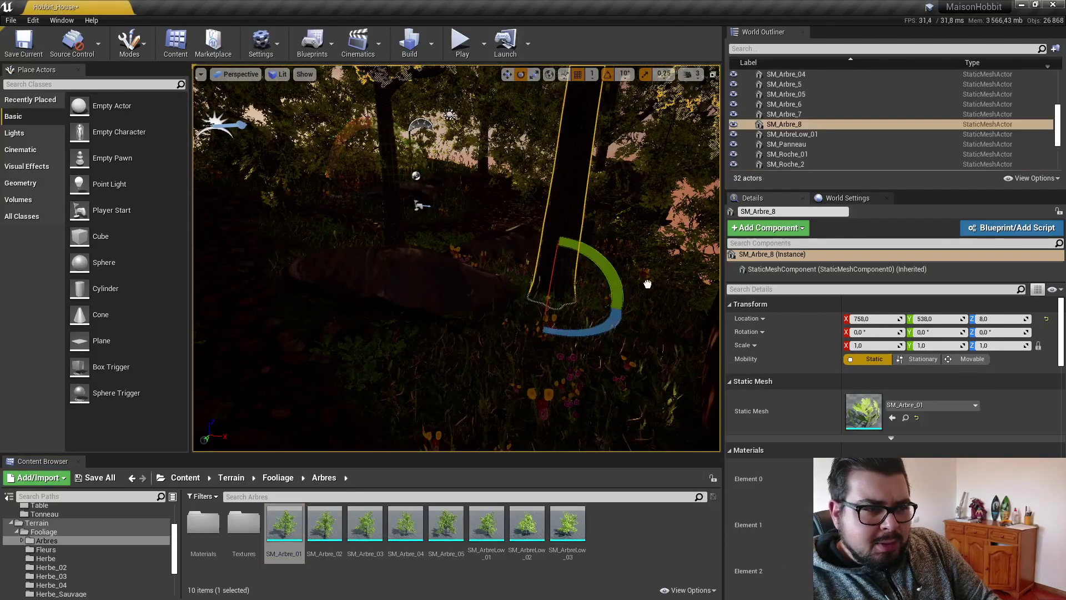
{"action": "left_click", "coordinate": [866, 341]}
{"action": "type", "text": "0,1"}
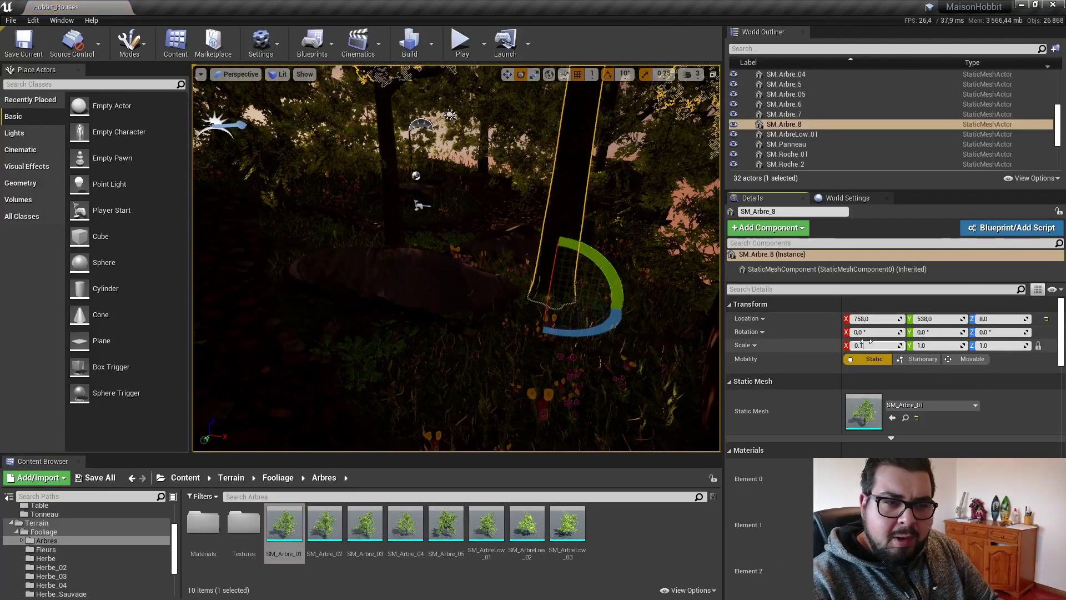
{"action": "key", "text": "Return"}
{"action": "left_click", "coordinate": [685, 347]}
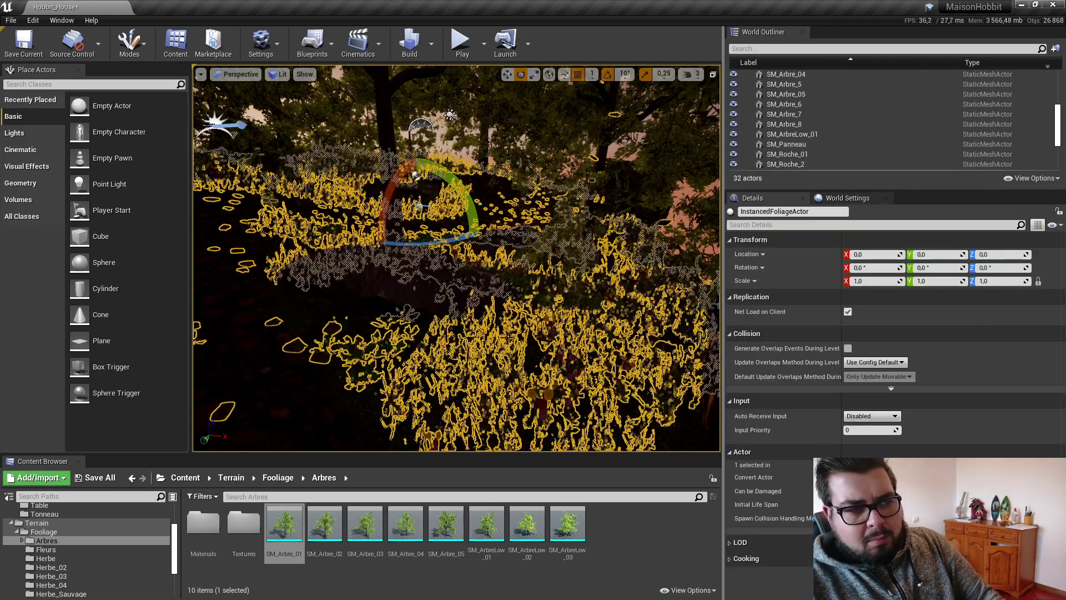
Step: Check the planted area from the path near the hanging sign and build the level
{"action": "left_click", "coordinate": [376, 374]}
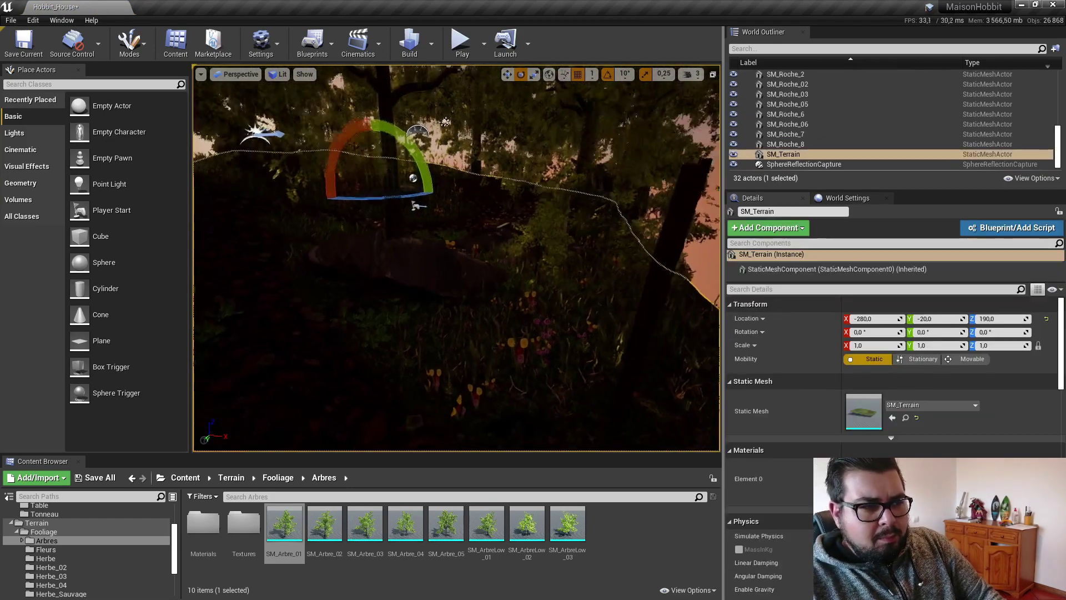
{"action": "key", "text": "s"}
{"action": "right_click_drag", "start_coordinate": [376, 373], "coordinate": [323, 353]}
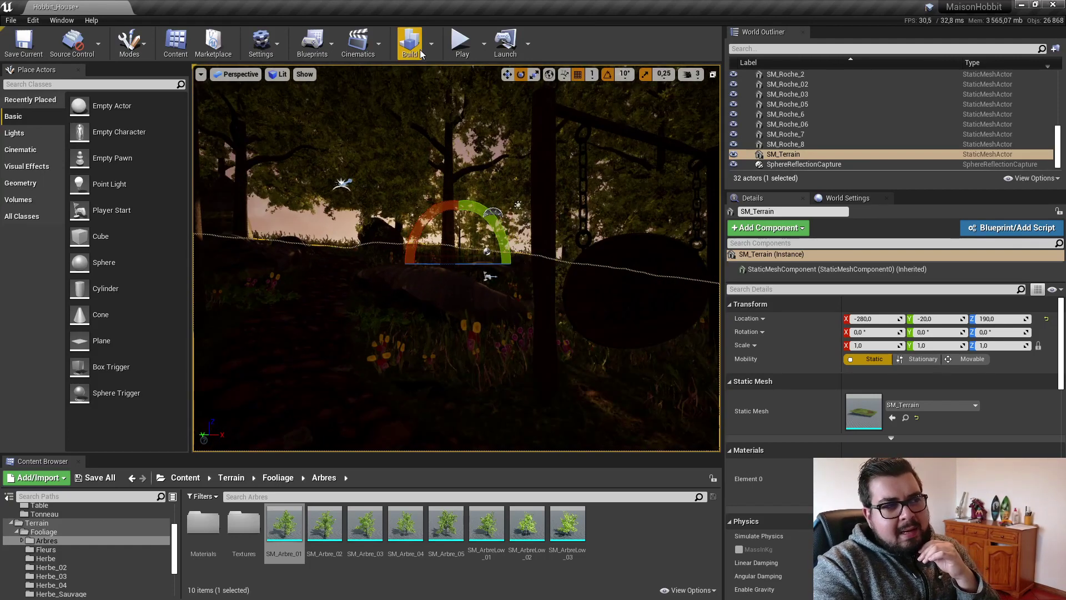
{"action": "left_click", "coordinate": [411, 44]}
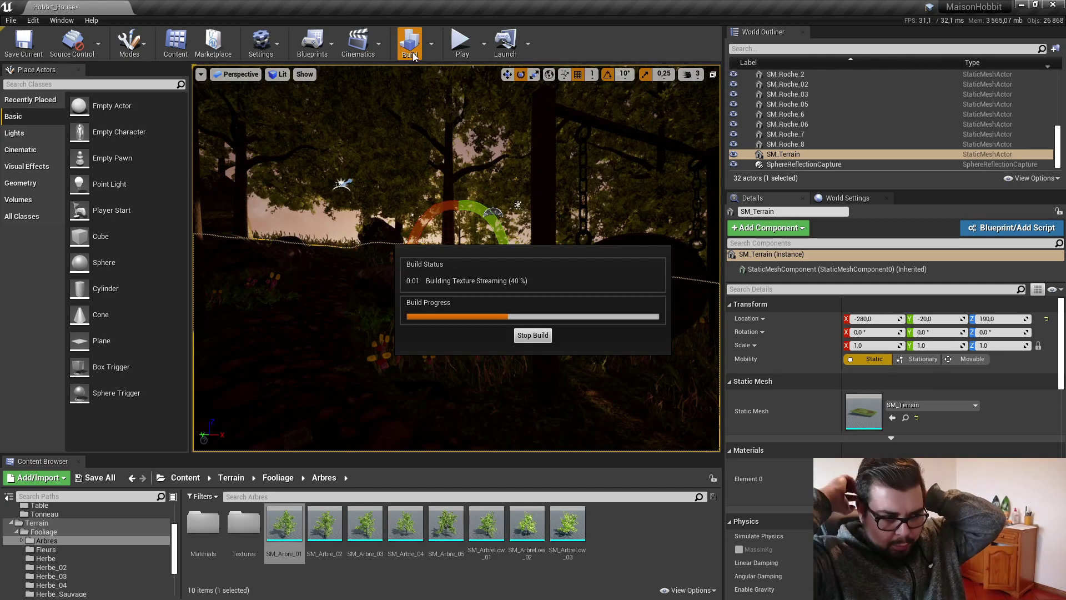